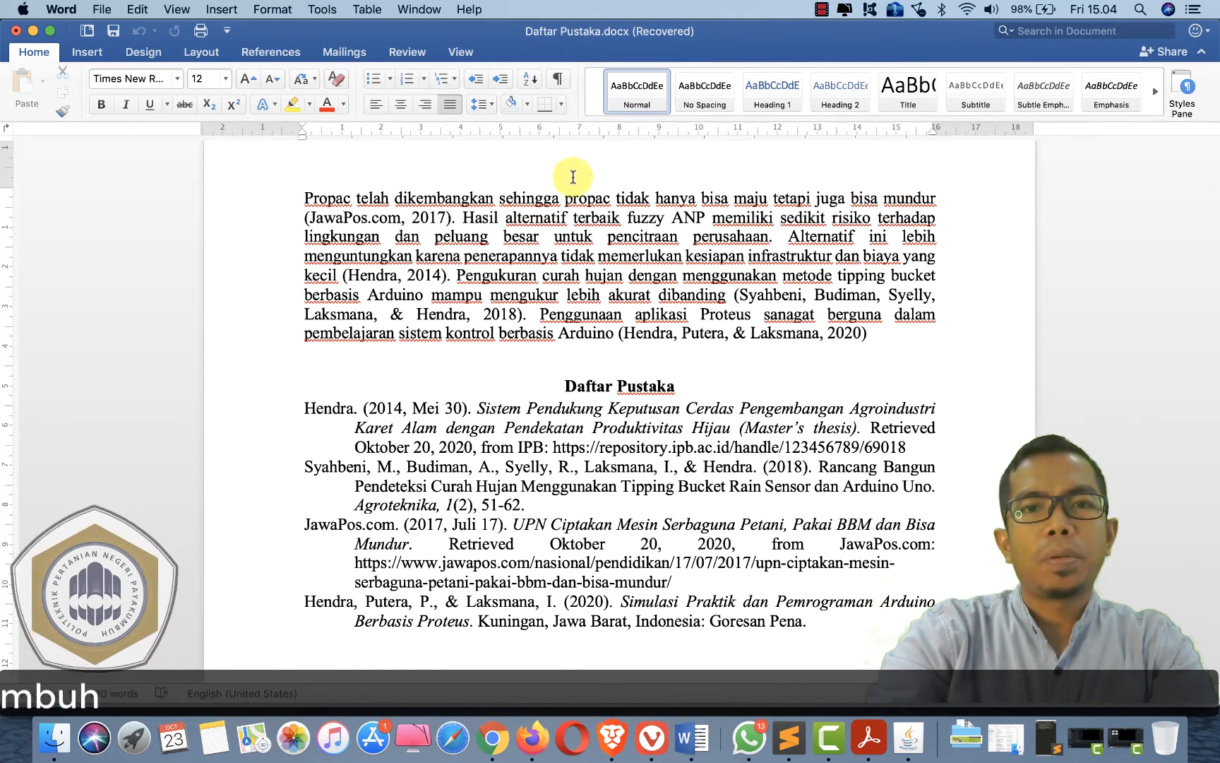
# - Inspect the in-text citations in the paragraph and the entries of the Daftar Pustaka bibliography
pyautogui.click(453, 221)
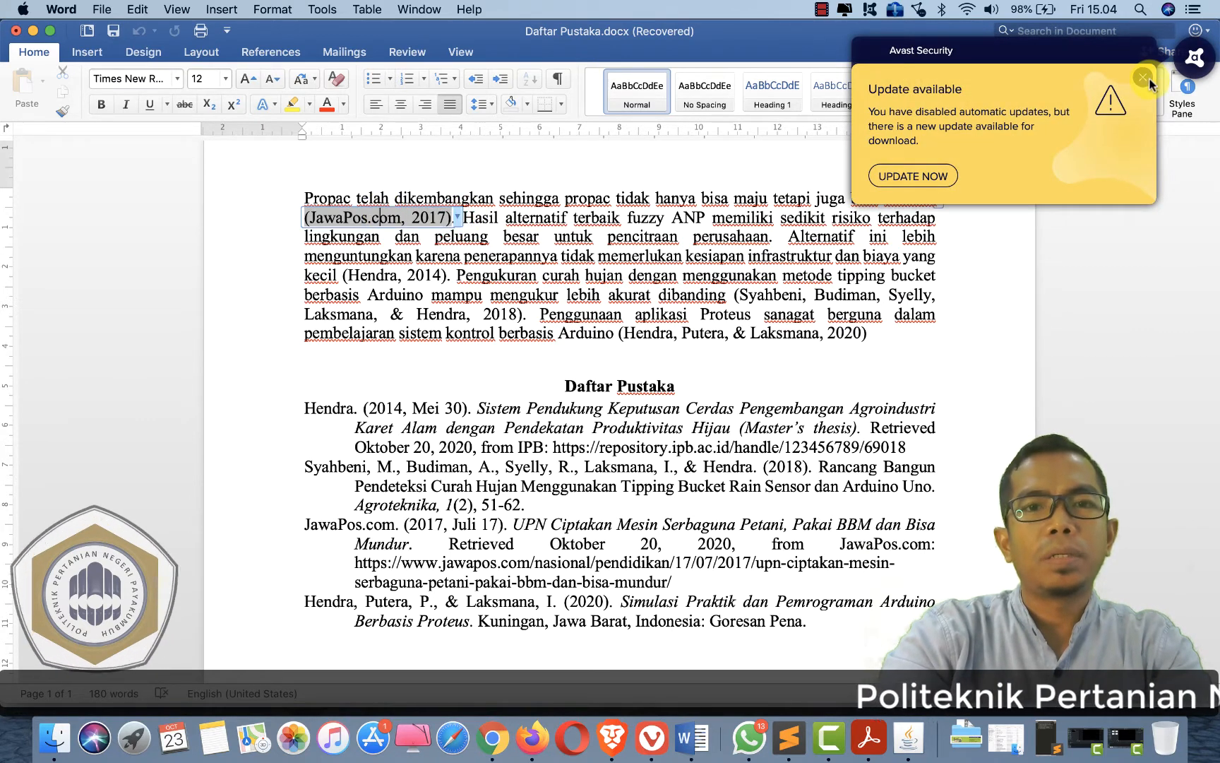
pyautogui.click(1148, 79)
pyautogui.click(524, 217)
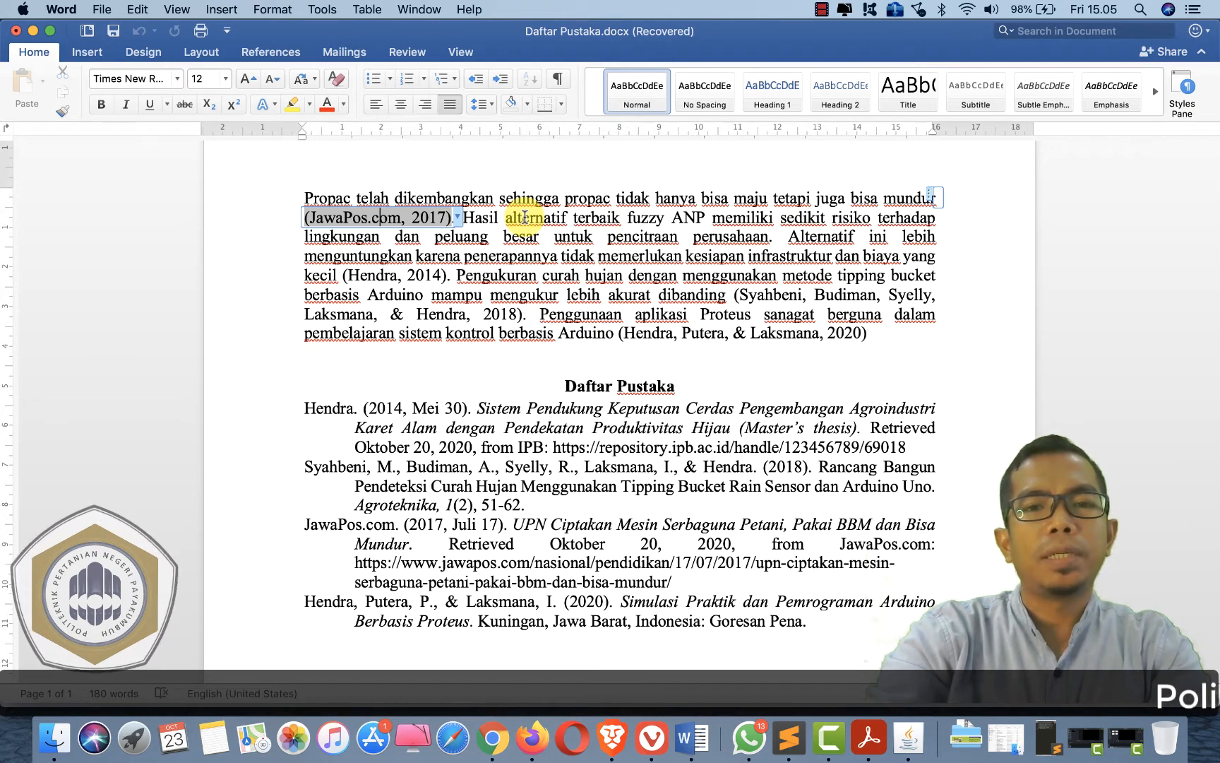
pyautogui.click(883, 333)
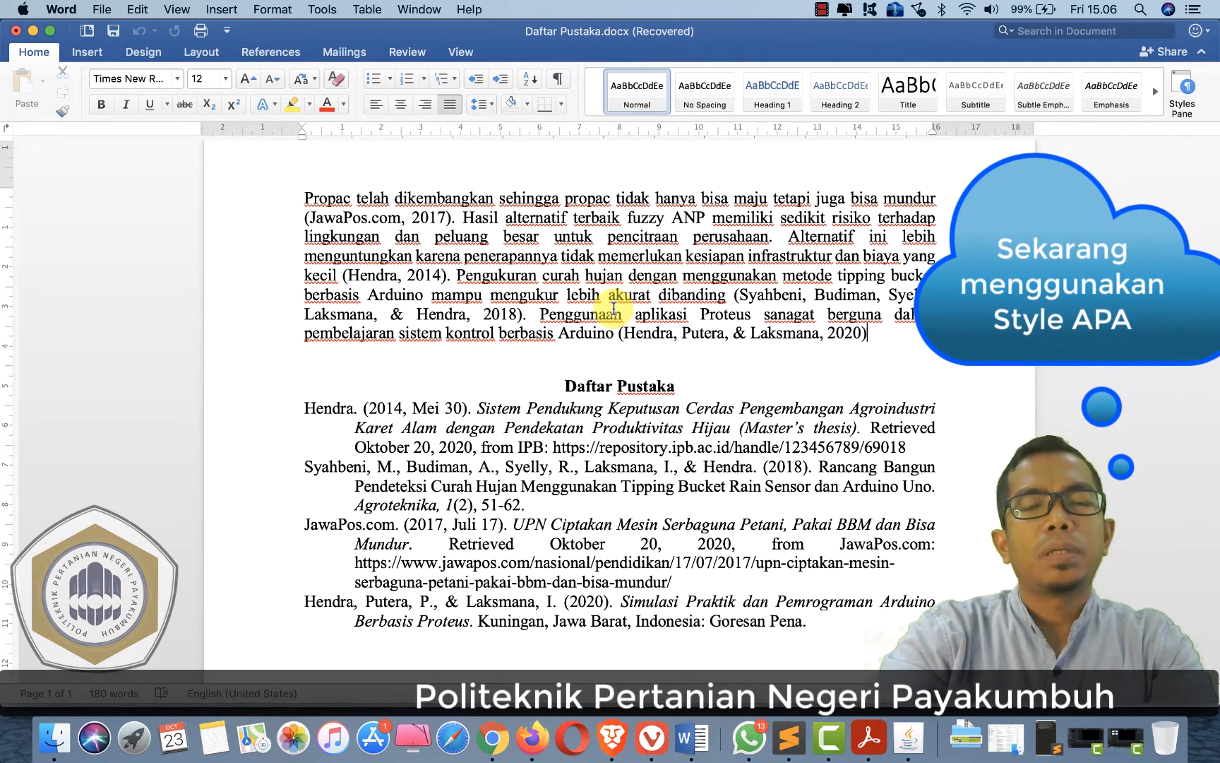
pyautogui.click(346, 467)
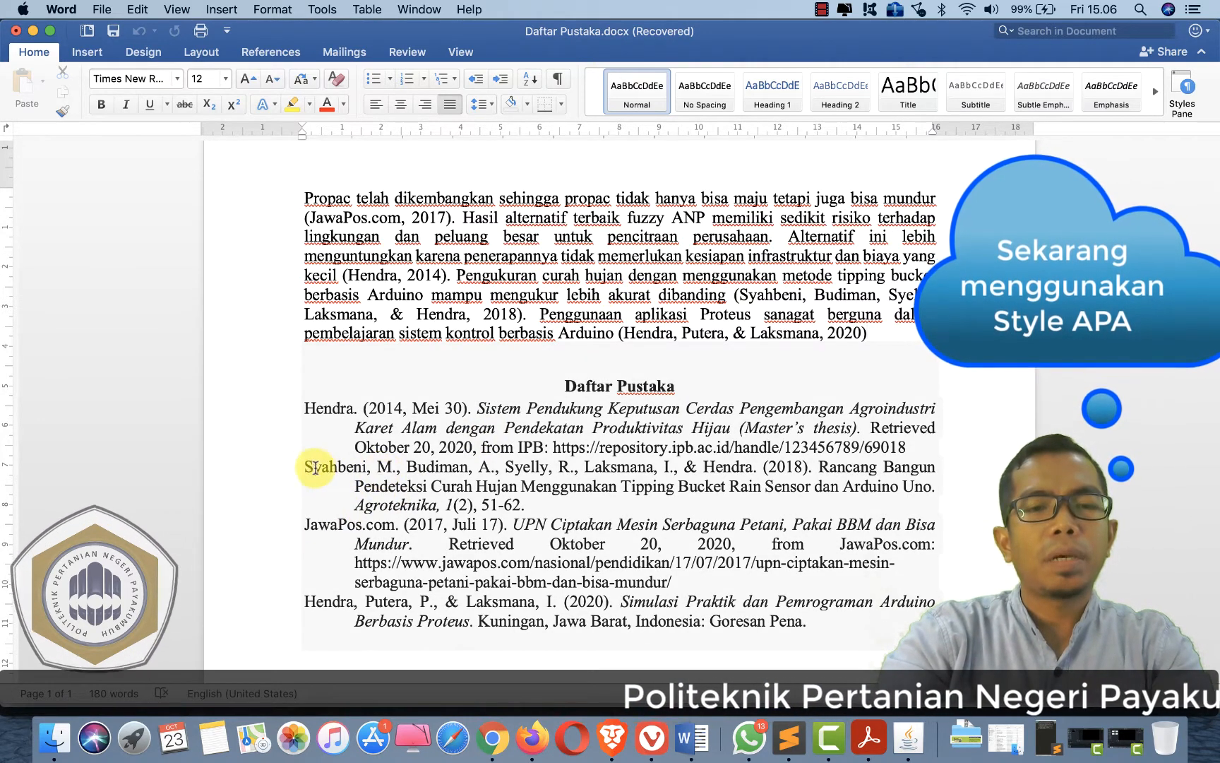
pyautogui.moveTo(313, 466); pyautogui.dragTo(354, 468)
pyautogui.click(399, 464)
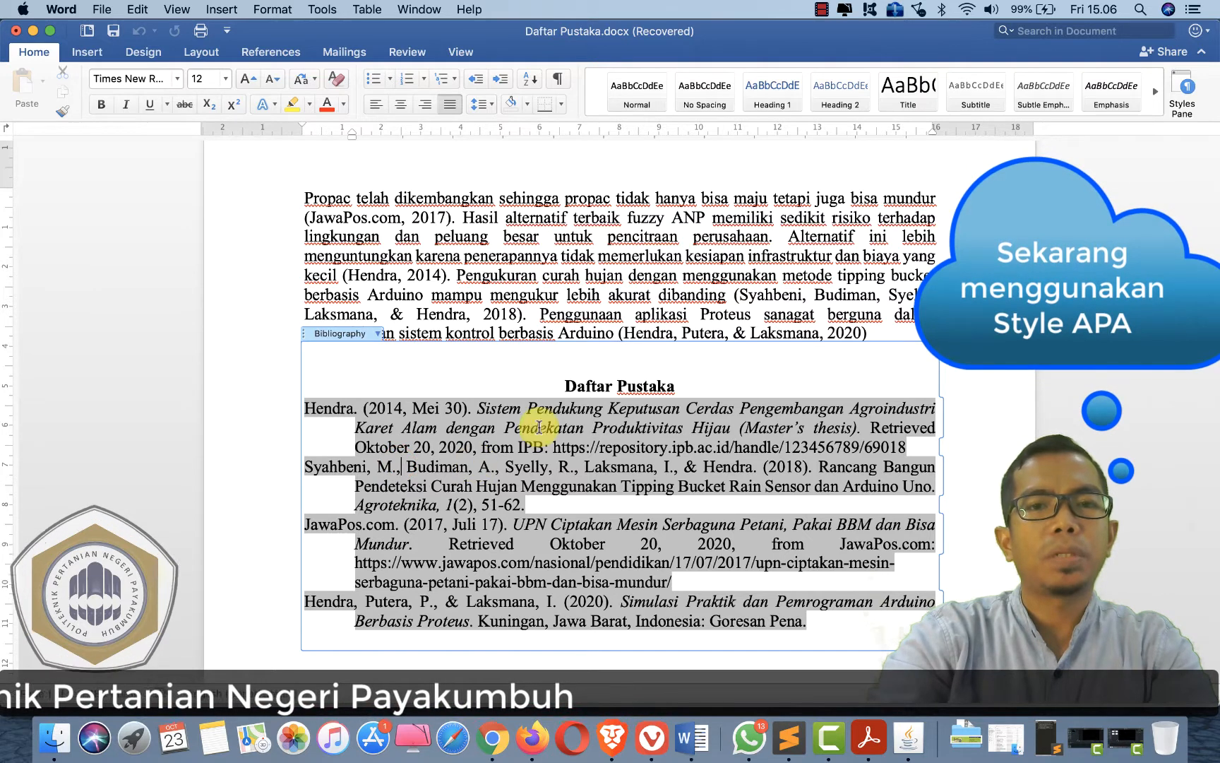
pyautogui.click(565, 260)
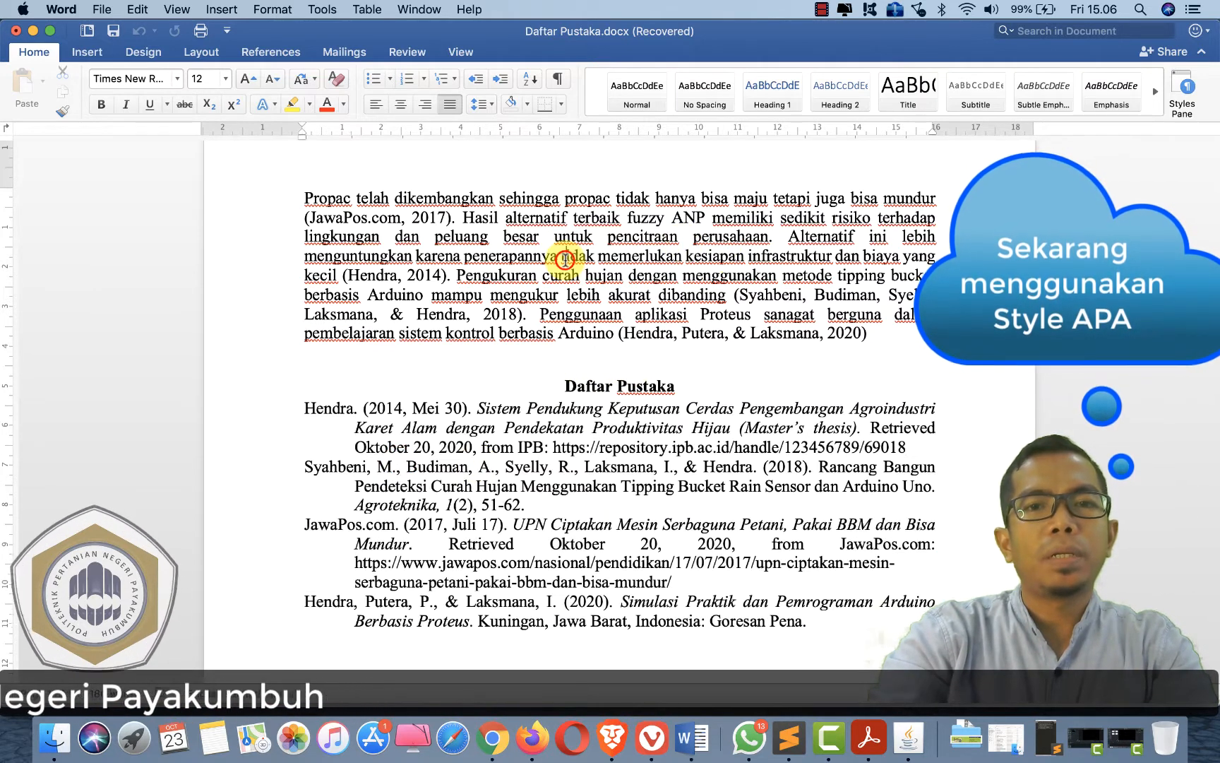
pyautogui.click(741, 294)
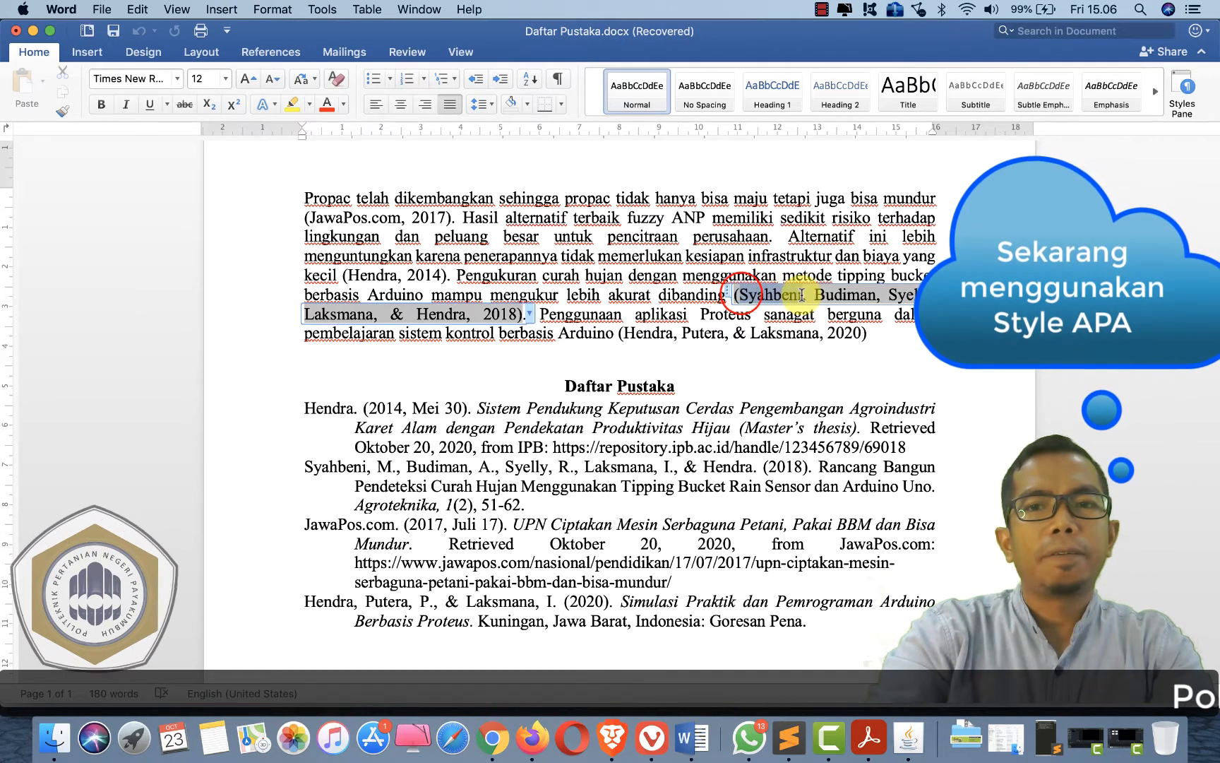
pyautogui.click(674, 233)
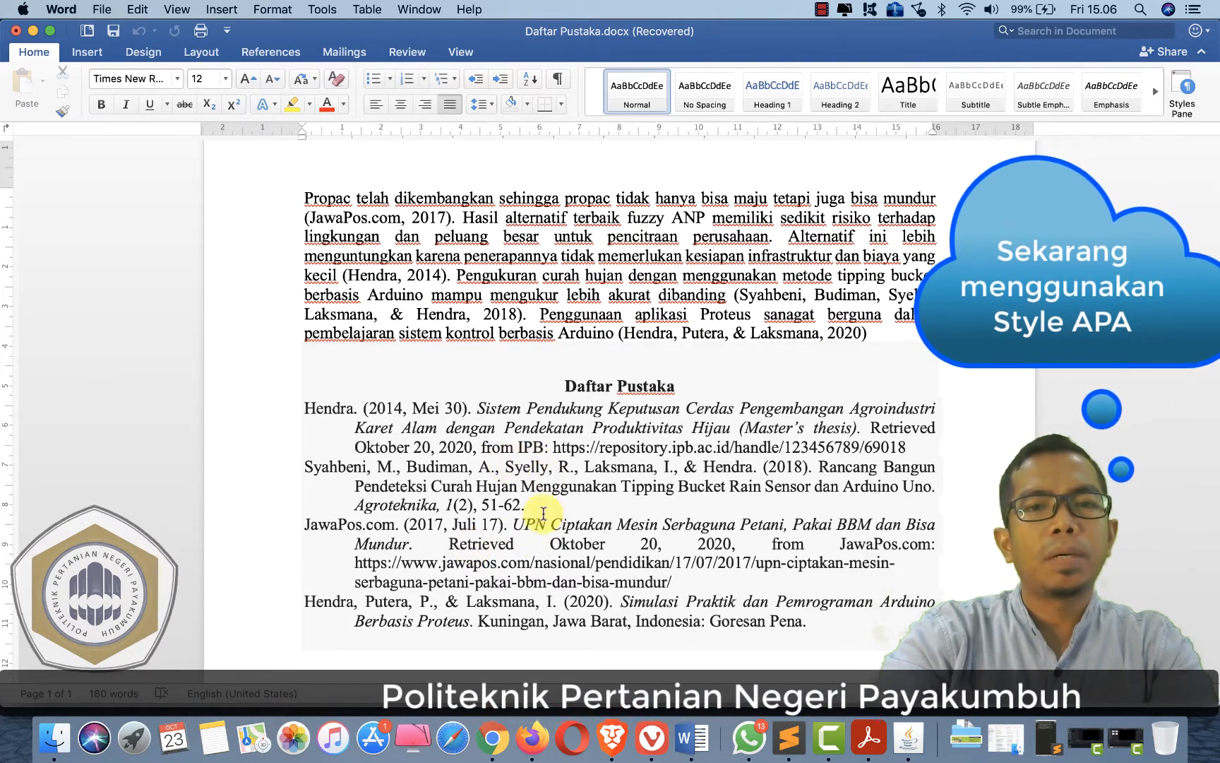
# - Examine the titles and publication details of each bibliography entry under the Daftar Pustaka heading
pyautogui.click(483, 427)
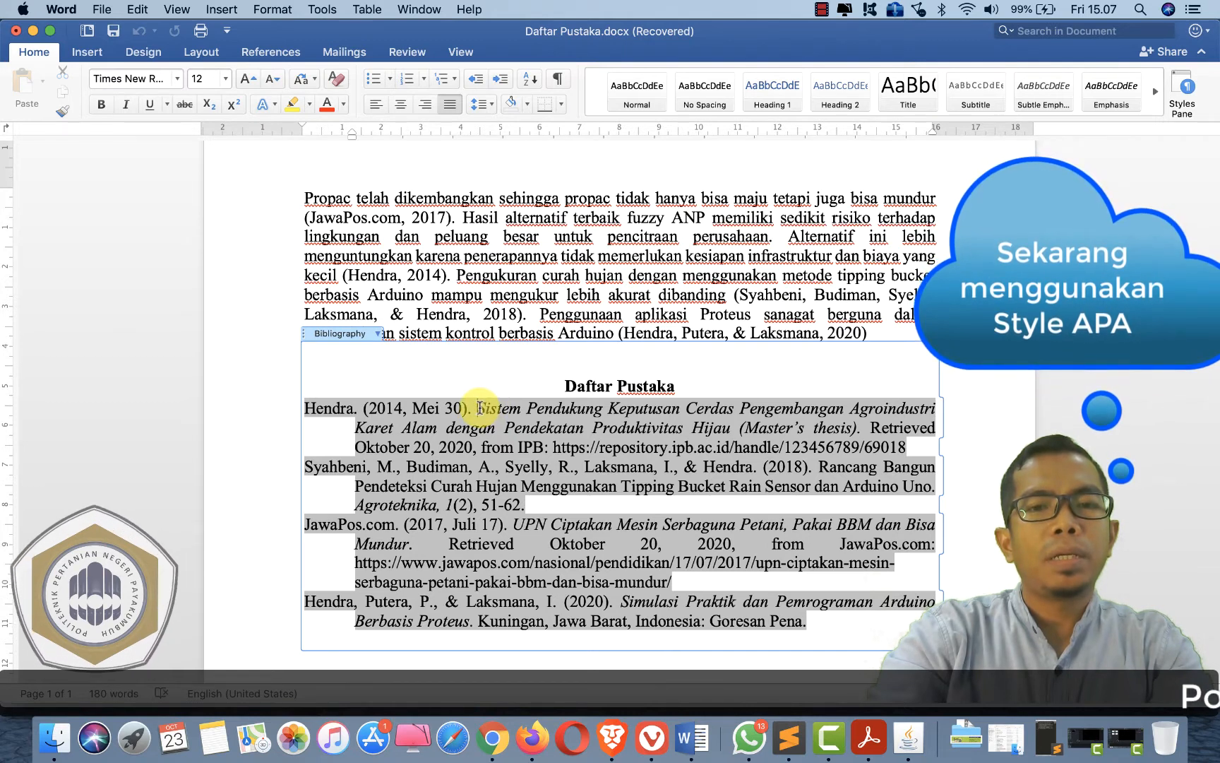
pyautogui.moveTo(478, 408); pyautogui.dragTo(563, 424)
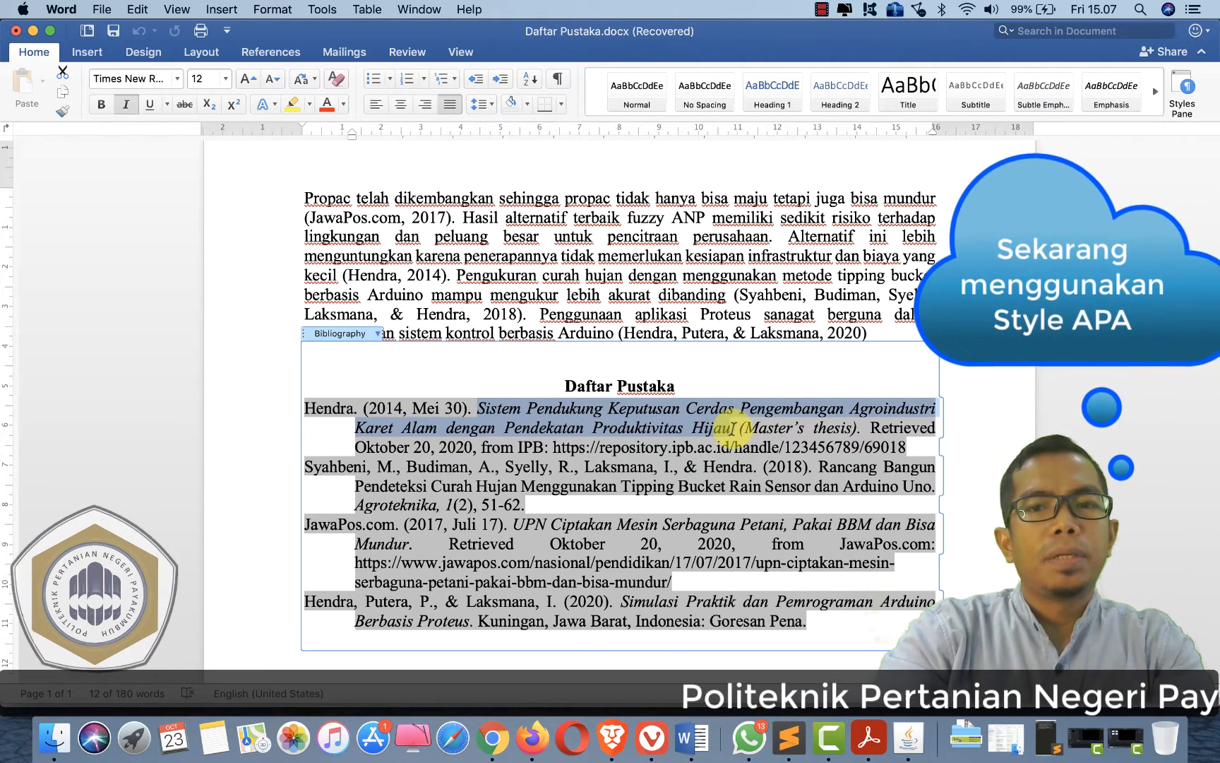
pyautogui.click(516, 478)
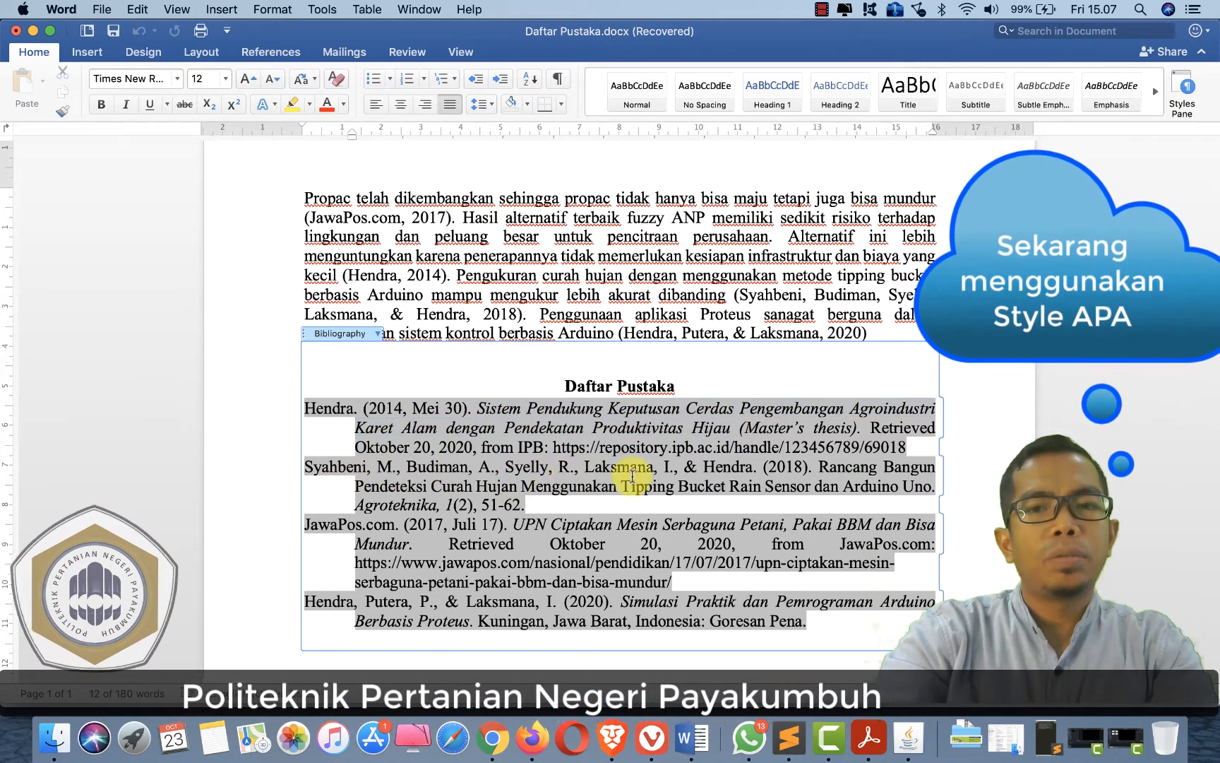
pyautogui.click(670, 478)
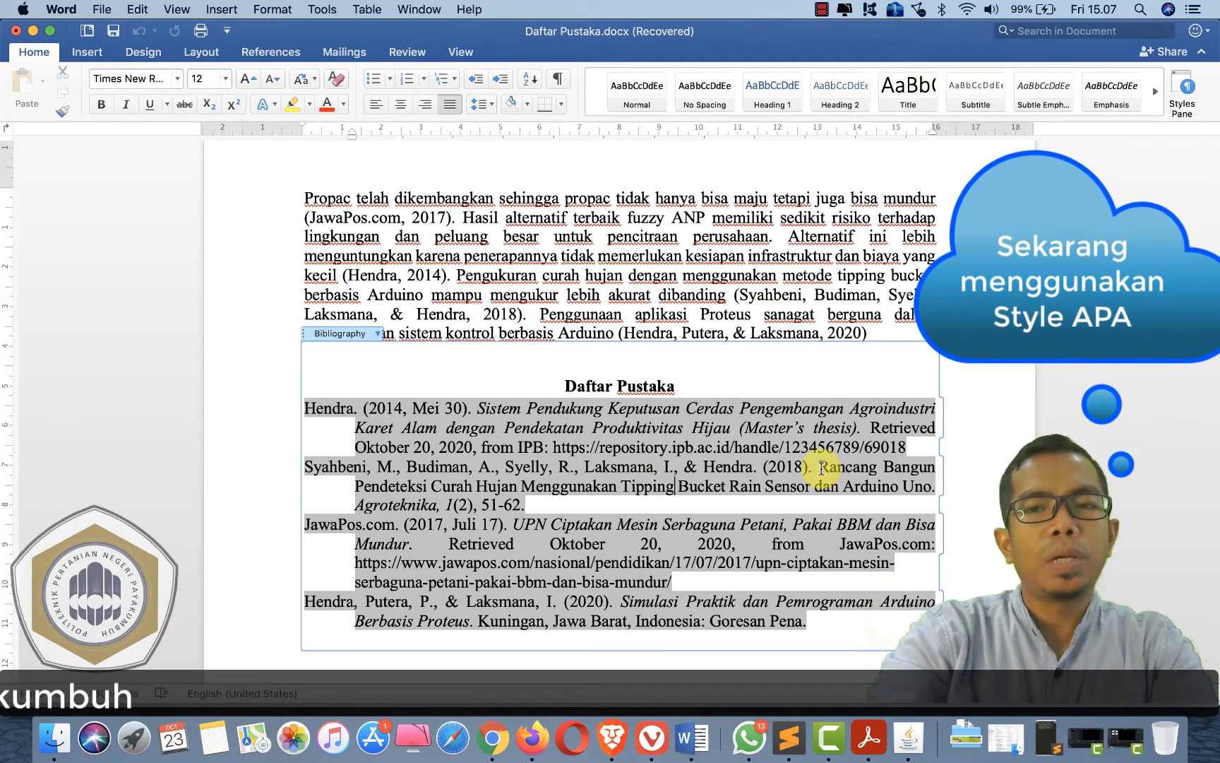
pyautogui.moveTo(821, 468); pyautogui.dragTo(879, 487)
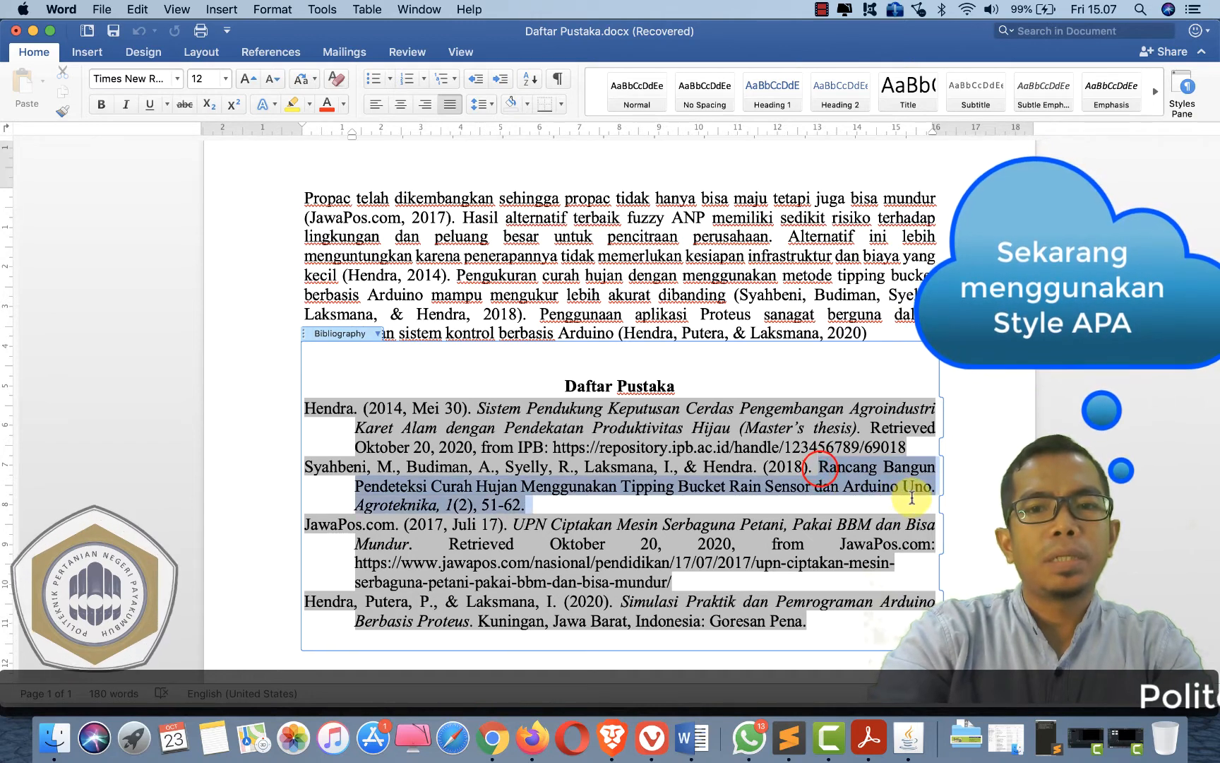
pyautogui.click(479, 563)
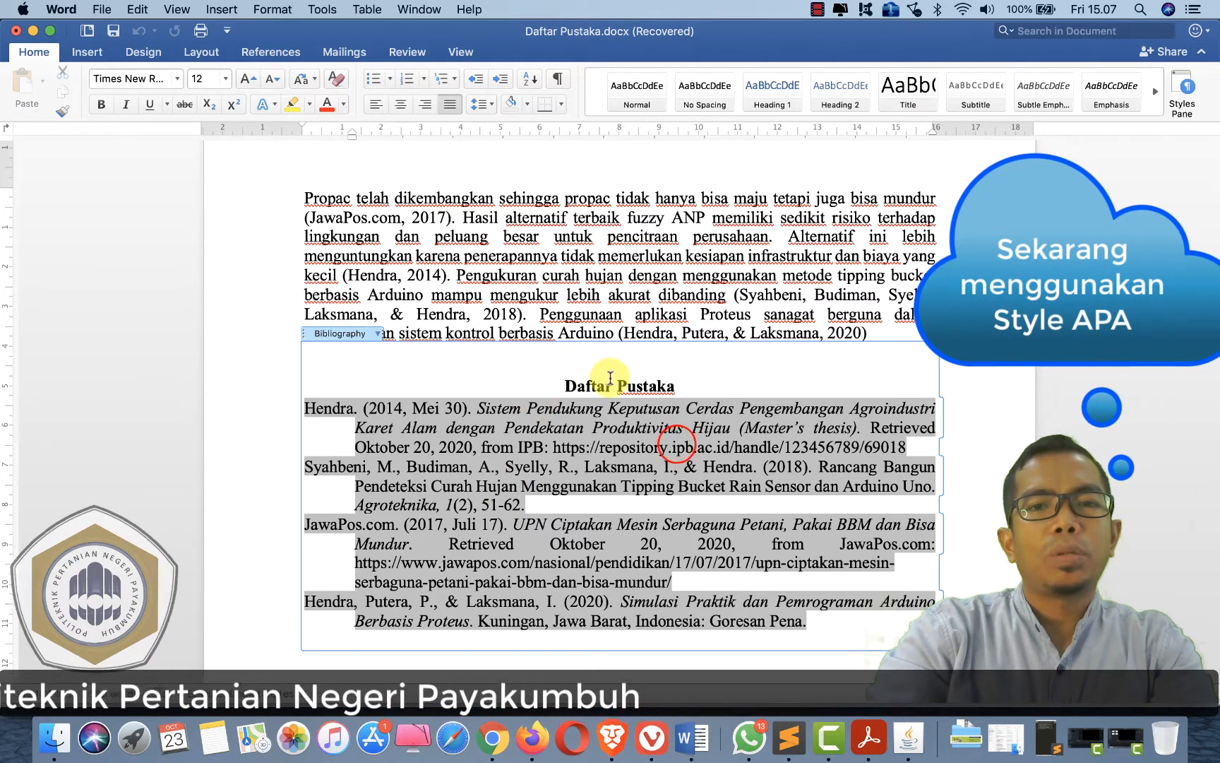
pyautogui.click(579, 385)
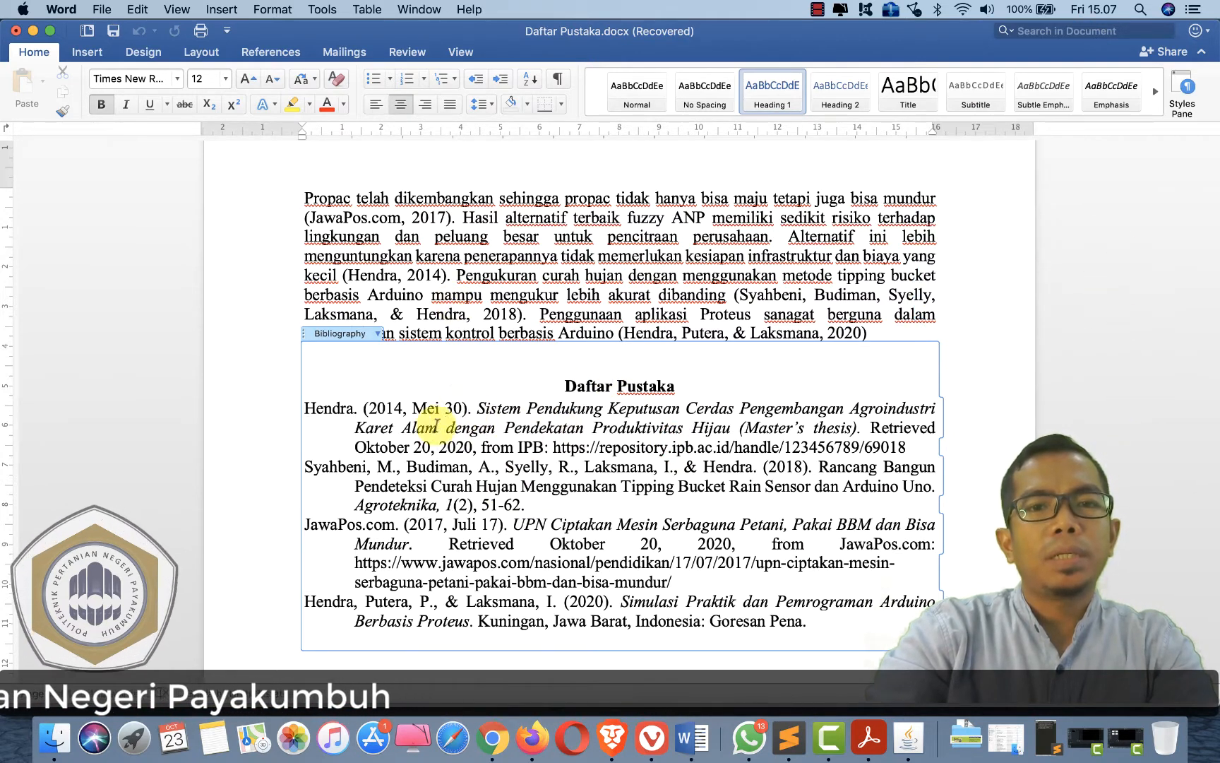
pyautogui.click(556, 476)
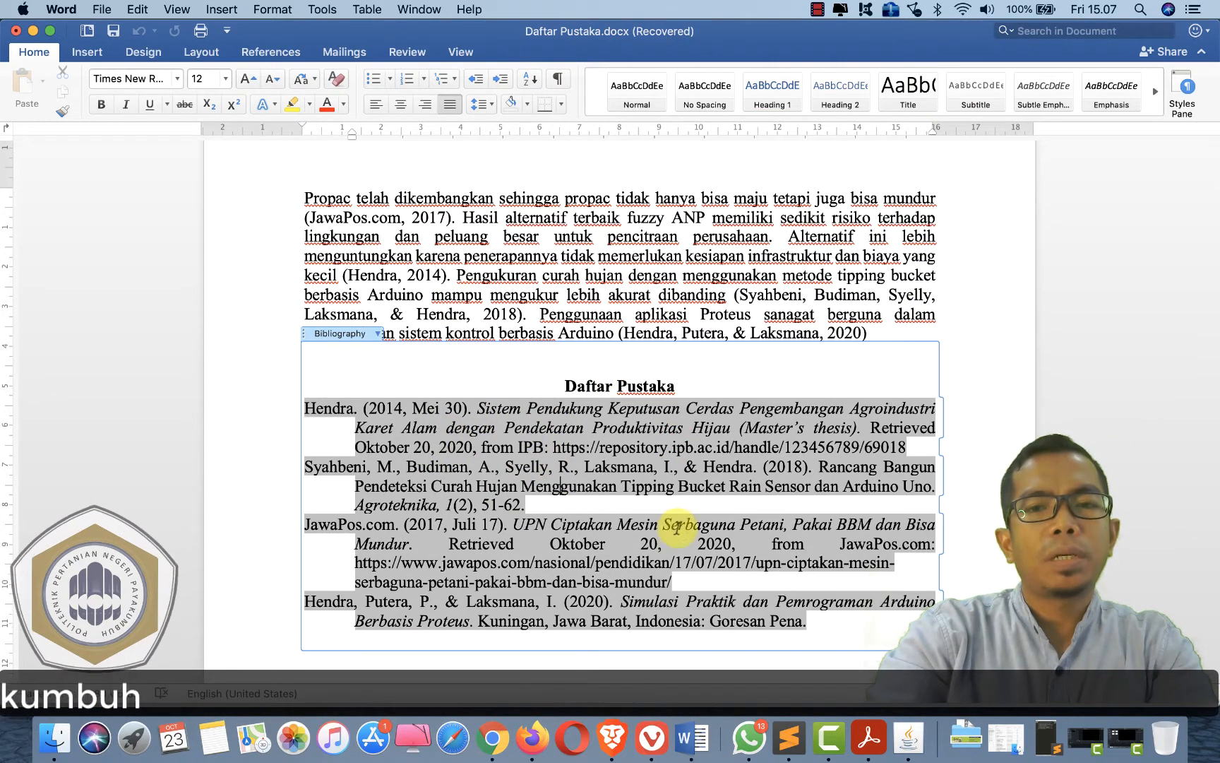
# - Change the document's bibliography style to IEEE
pyautogui.click(266, 52)
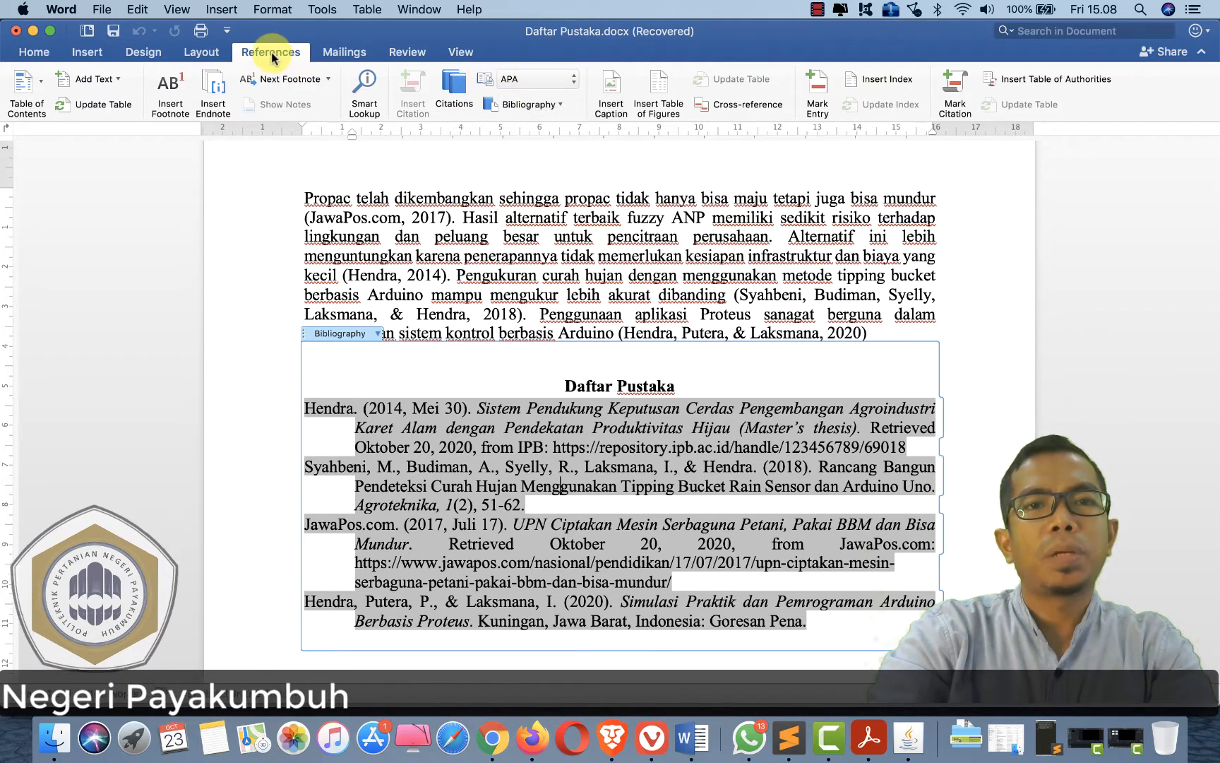
pyautogui.click(539, 81)
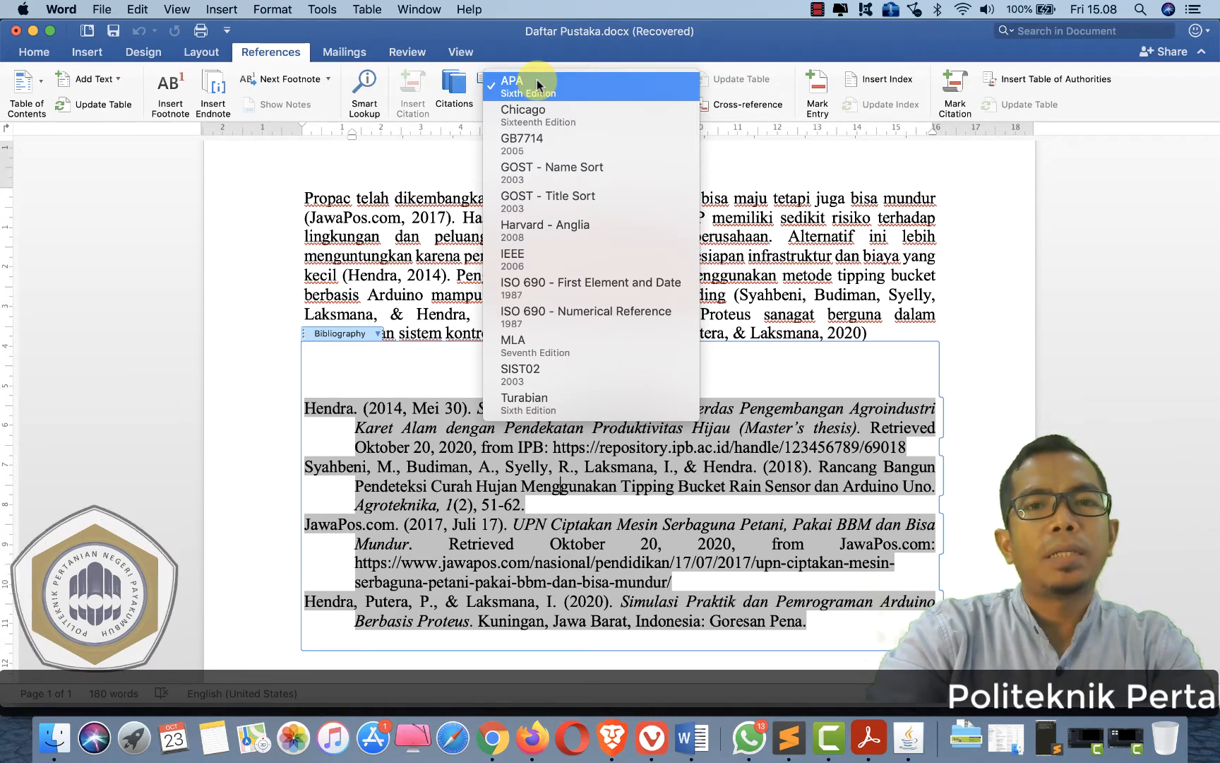
pyautogui.click(547, 260)
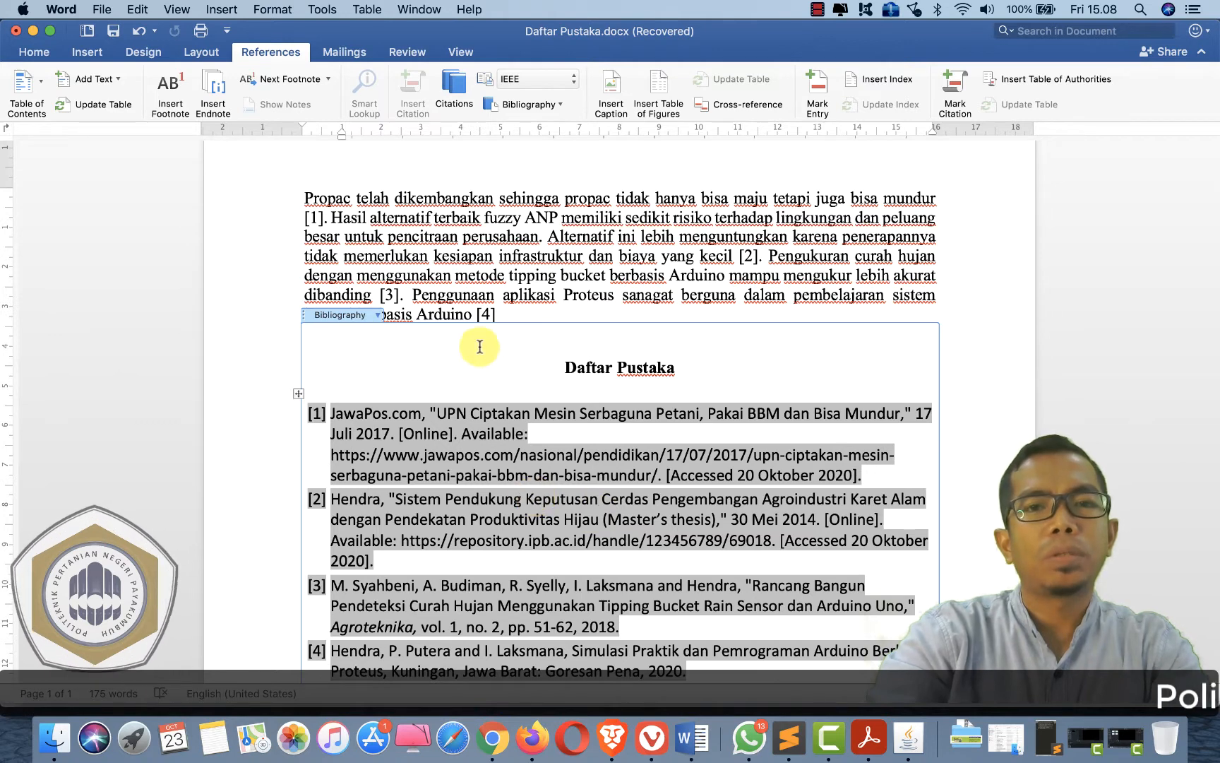
# - Change the bibliography style to Harvard - Anglia
pyautogui.click(531, 79)
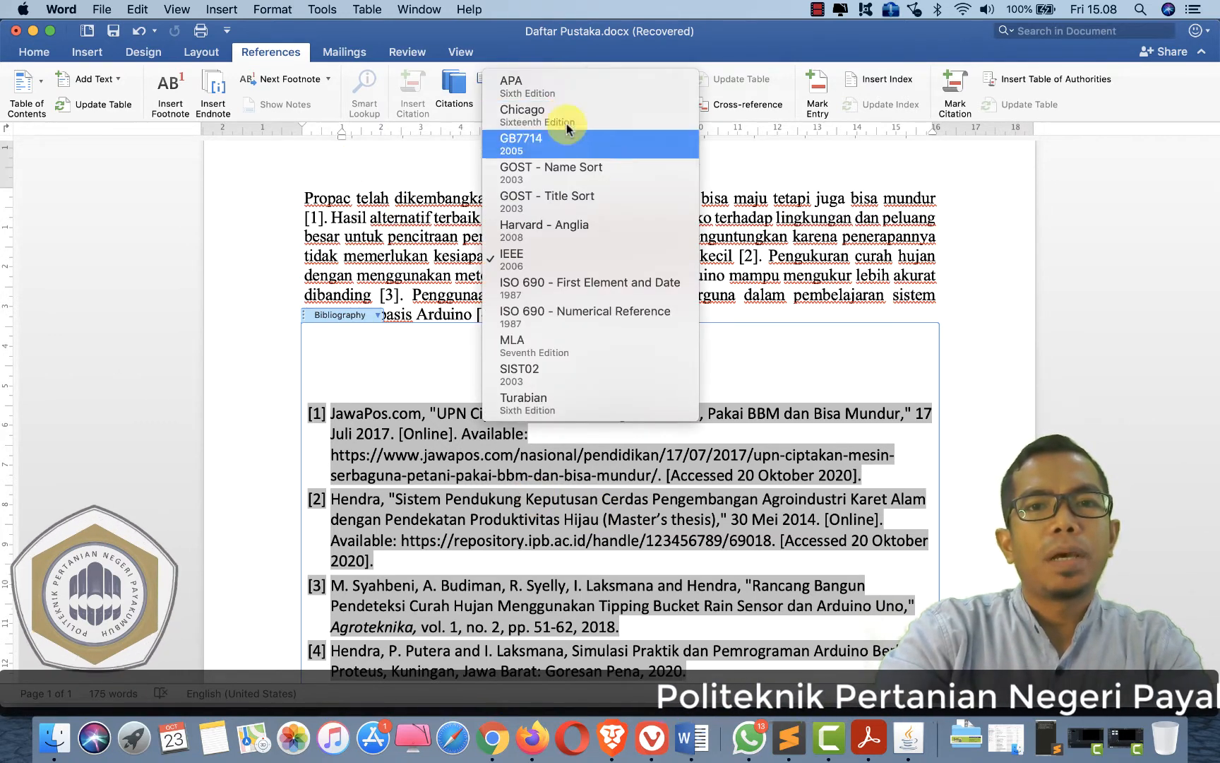
pyautogui.click(534, 232)
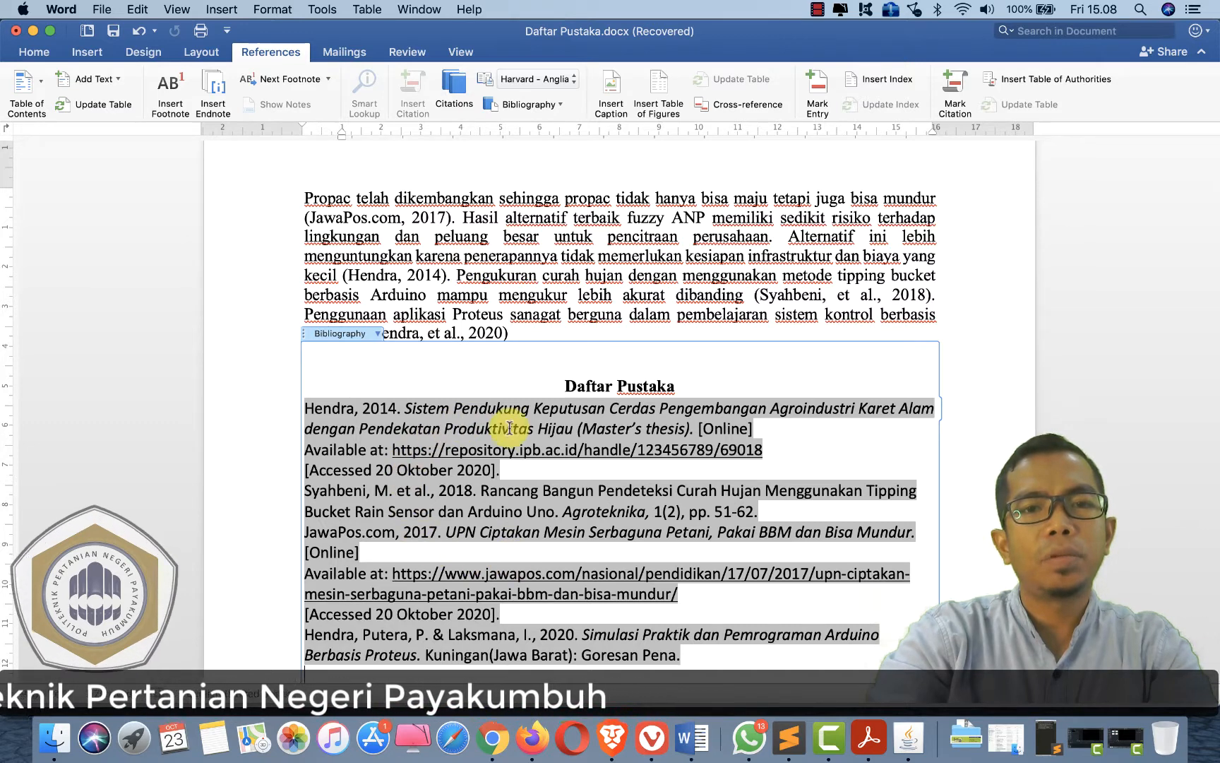
# - Switch the bibliography style back to APA Sixth Edition
pyautogui.click(534, 88)
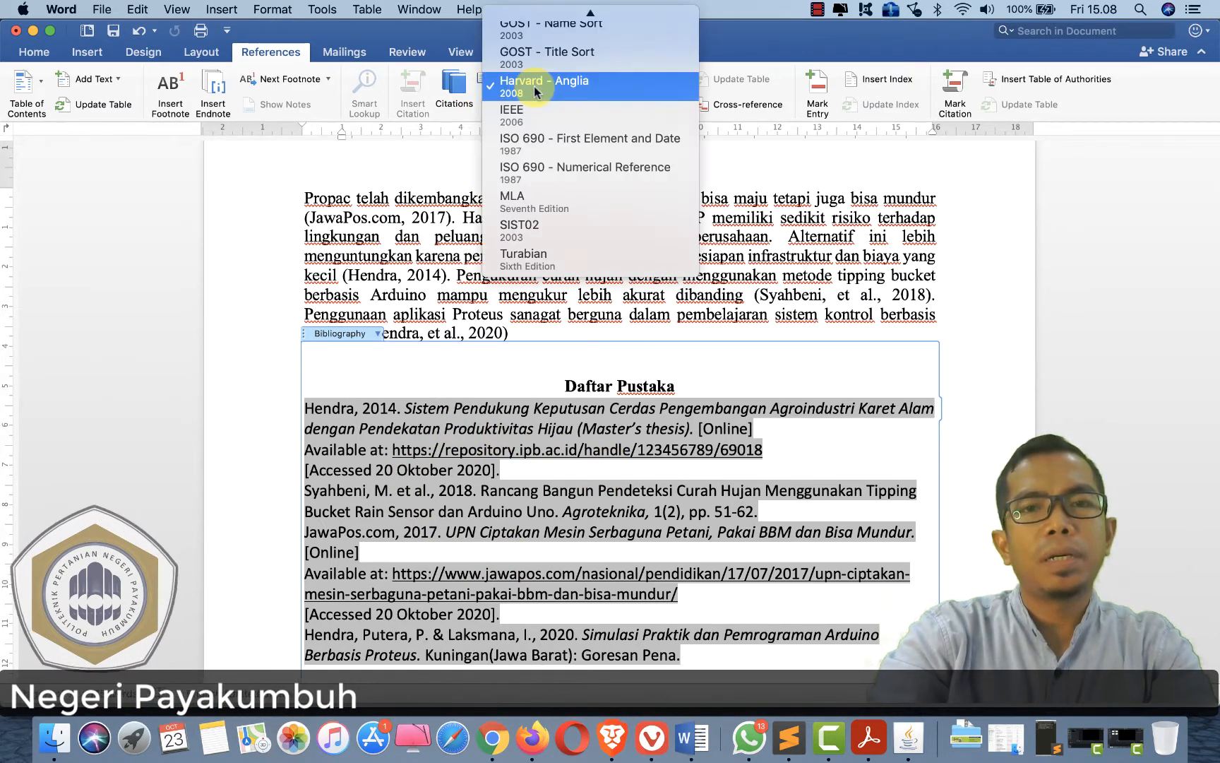
pyautogui.scroll(3, 555, 97)
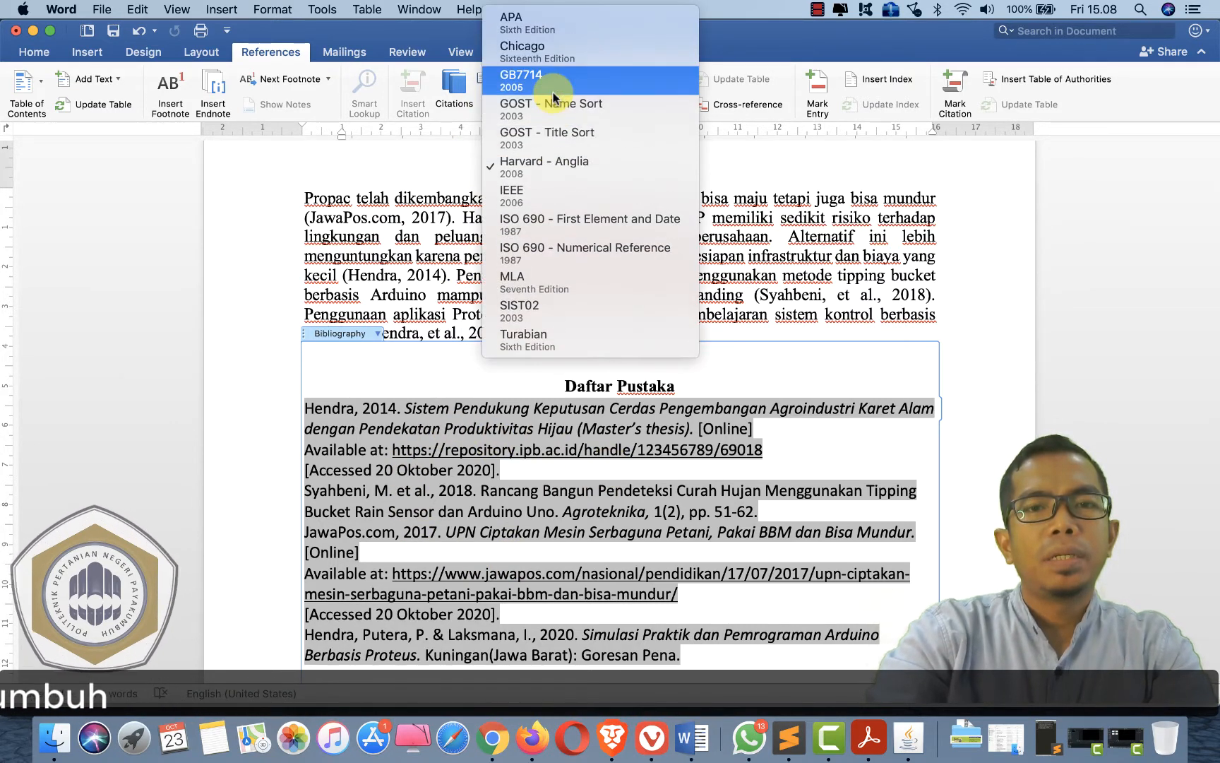
pyautogui.click(545, 32)
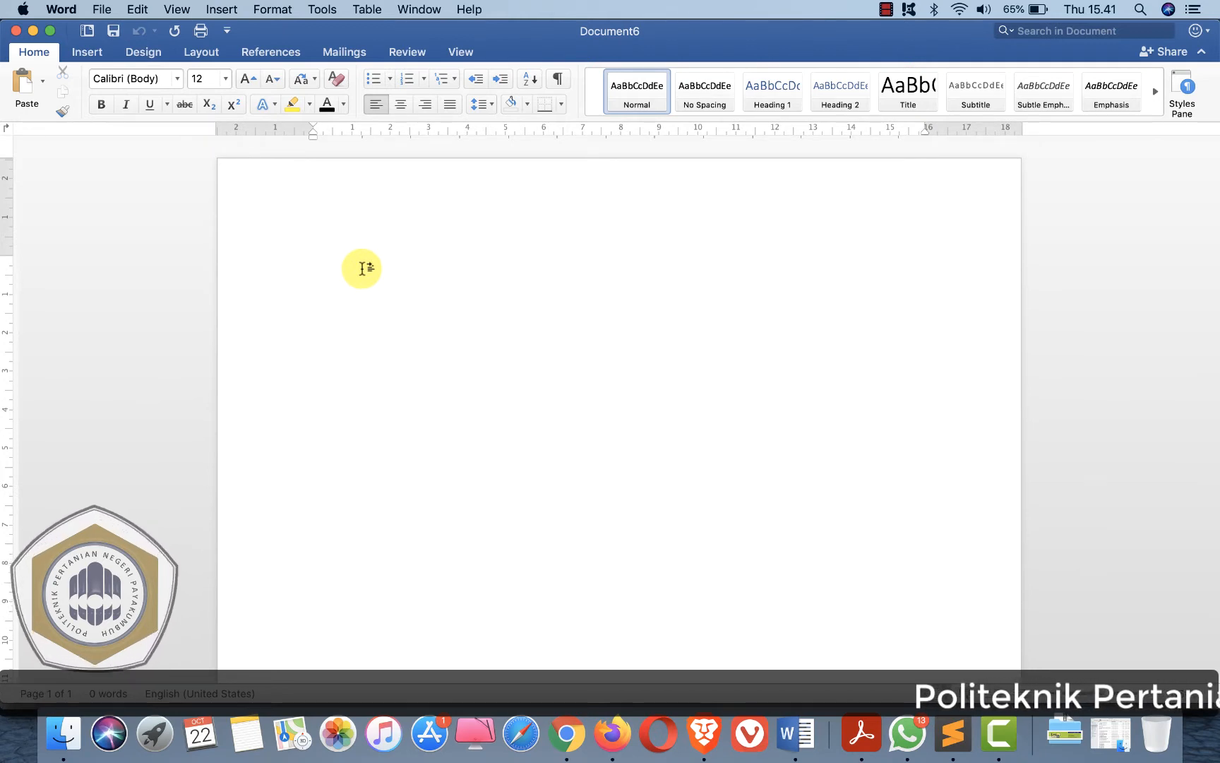
# - In the new blank document, check the APA bibliography style and open the Citations pane
pyautogui.click(260, 56)
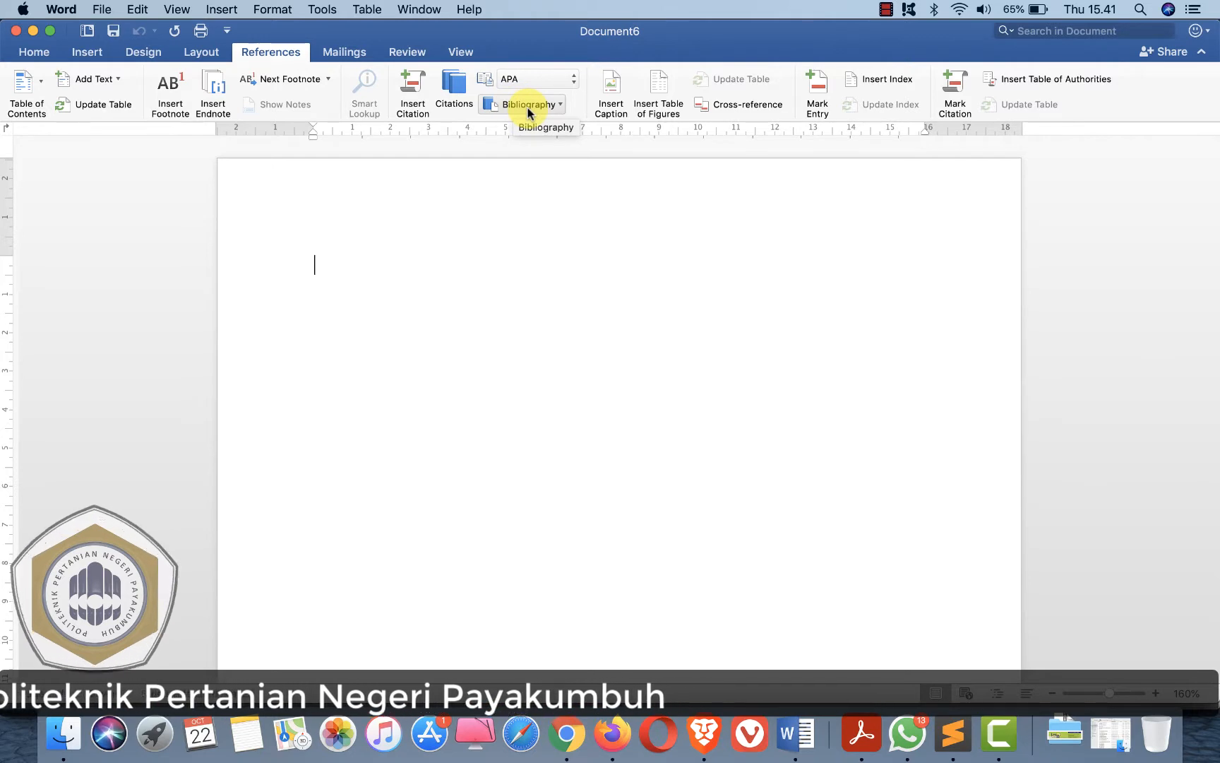
pyautogui.click(555, 83)
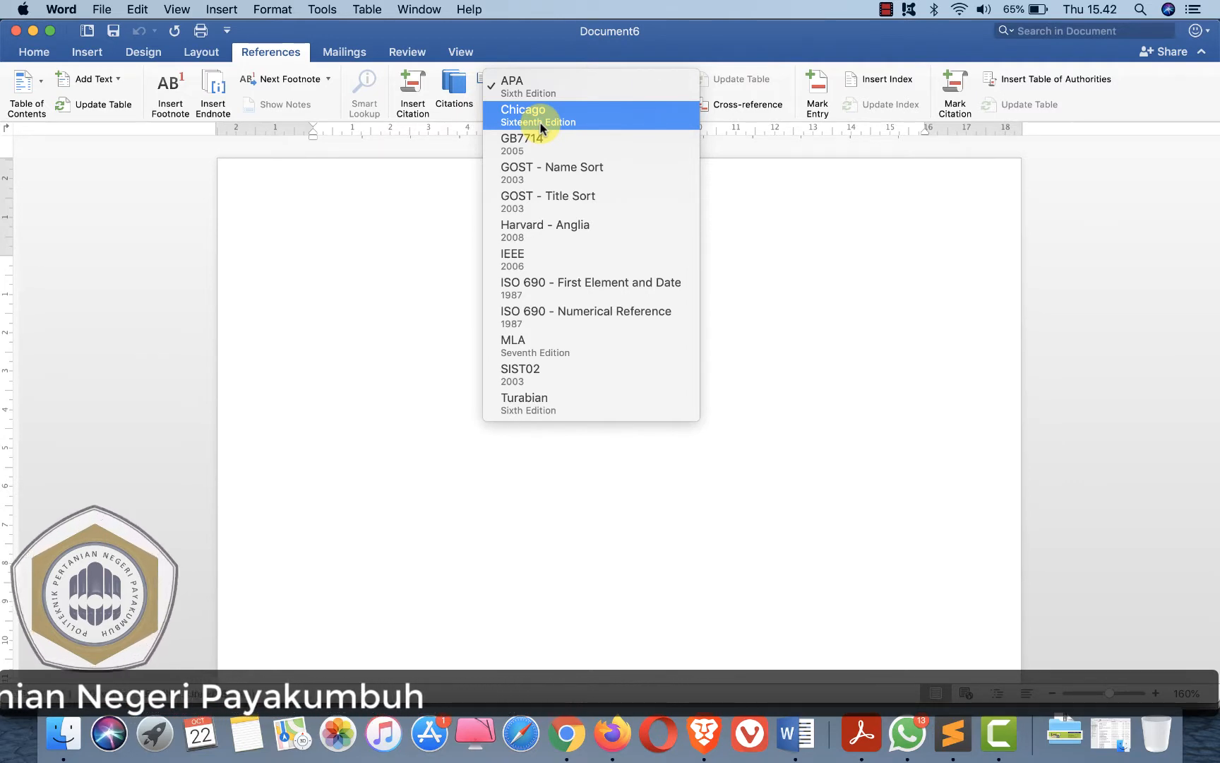
pyautogui.click(545, 47)
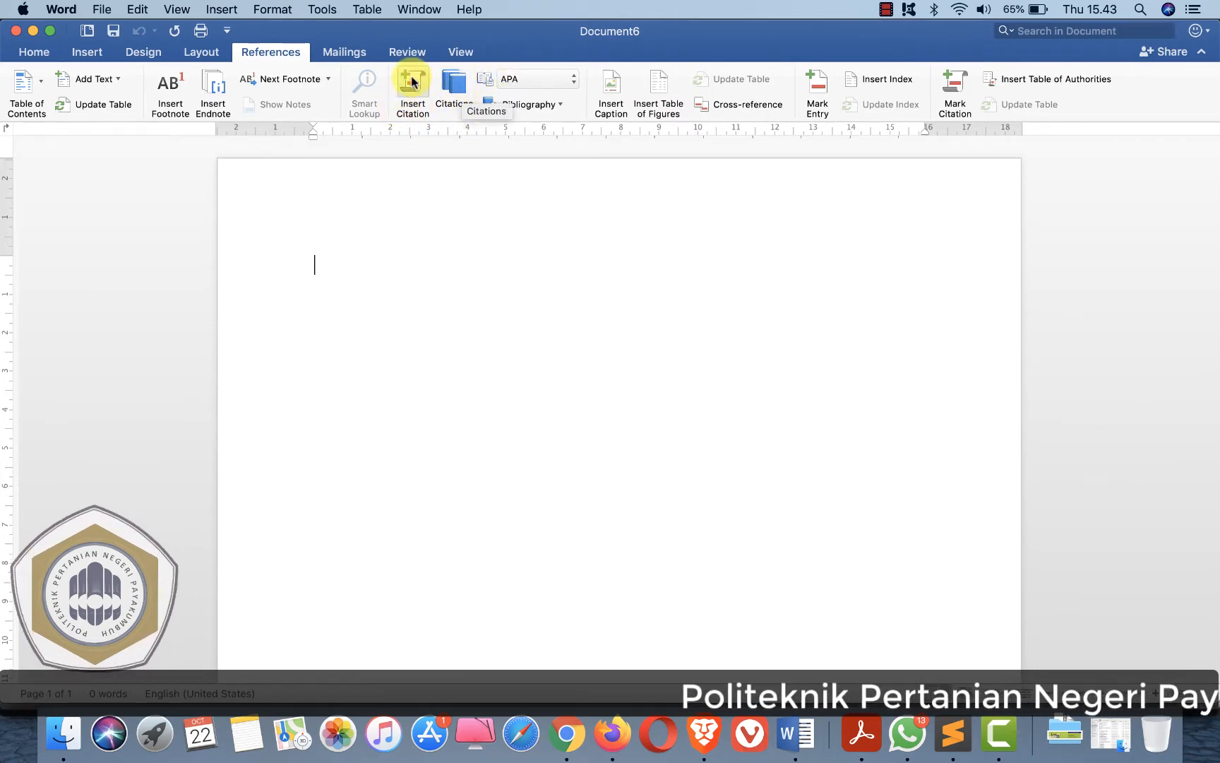
pyautogui.click(455, 93)
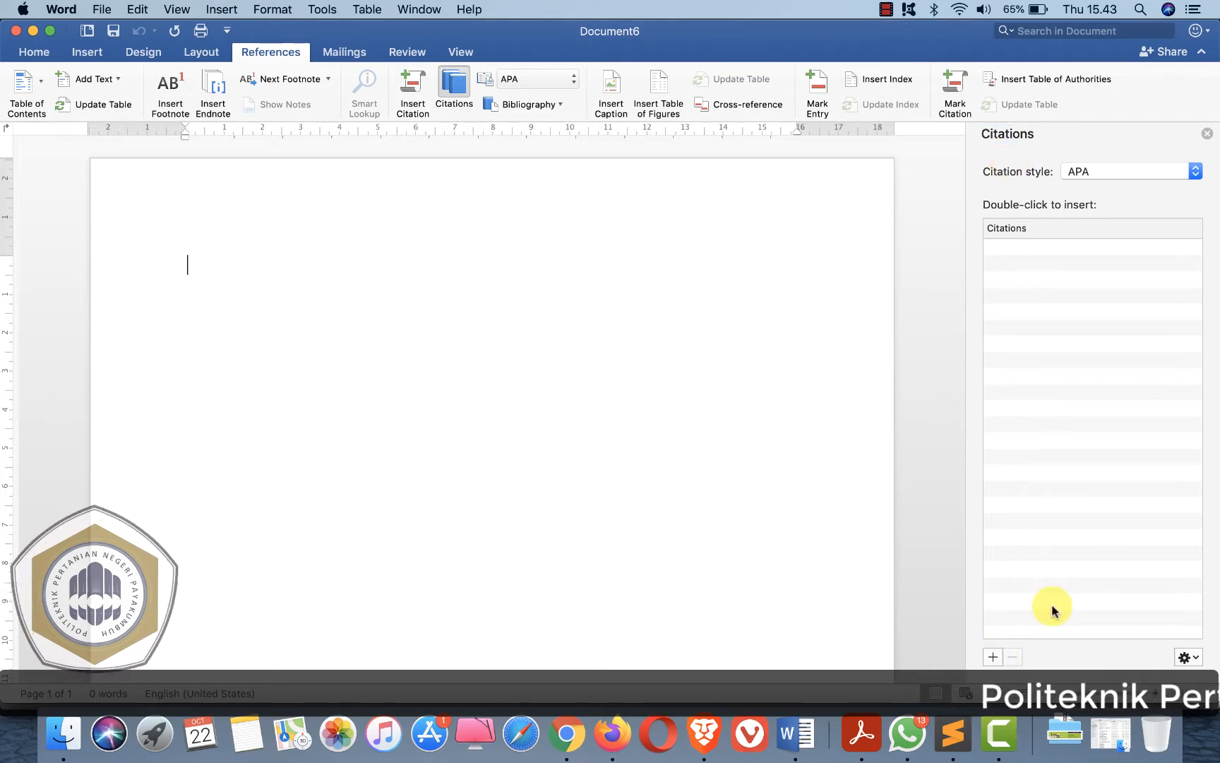
# - Create a new source of type Book and show all bibliography fields
pyautogui.click(993, 658)
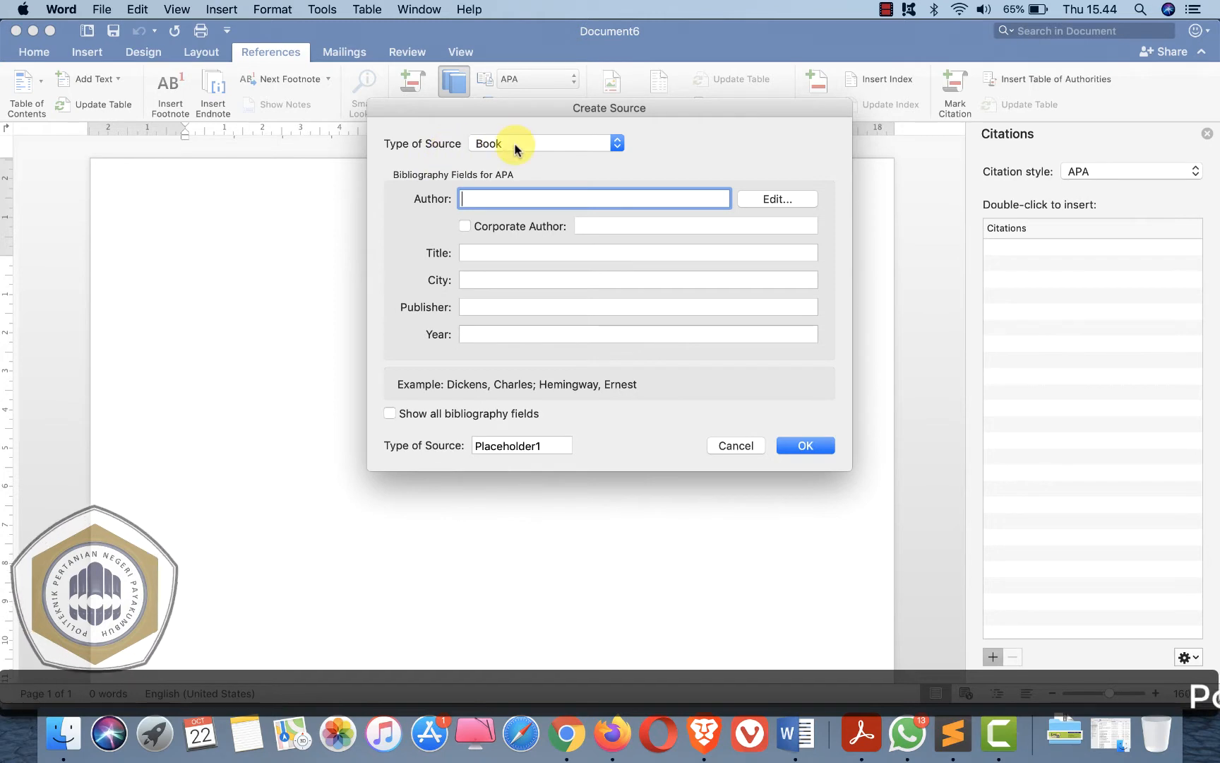
pyautogui.click(570, 145)
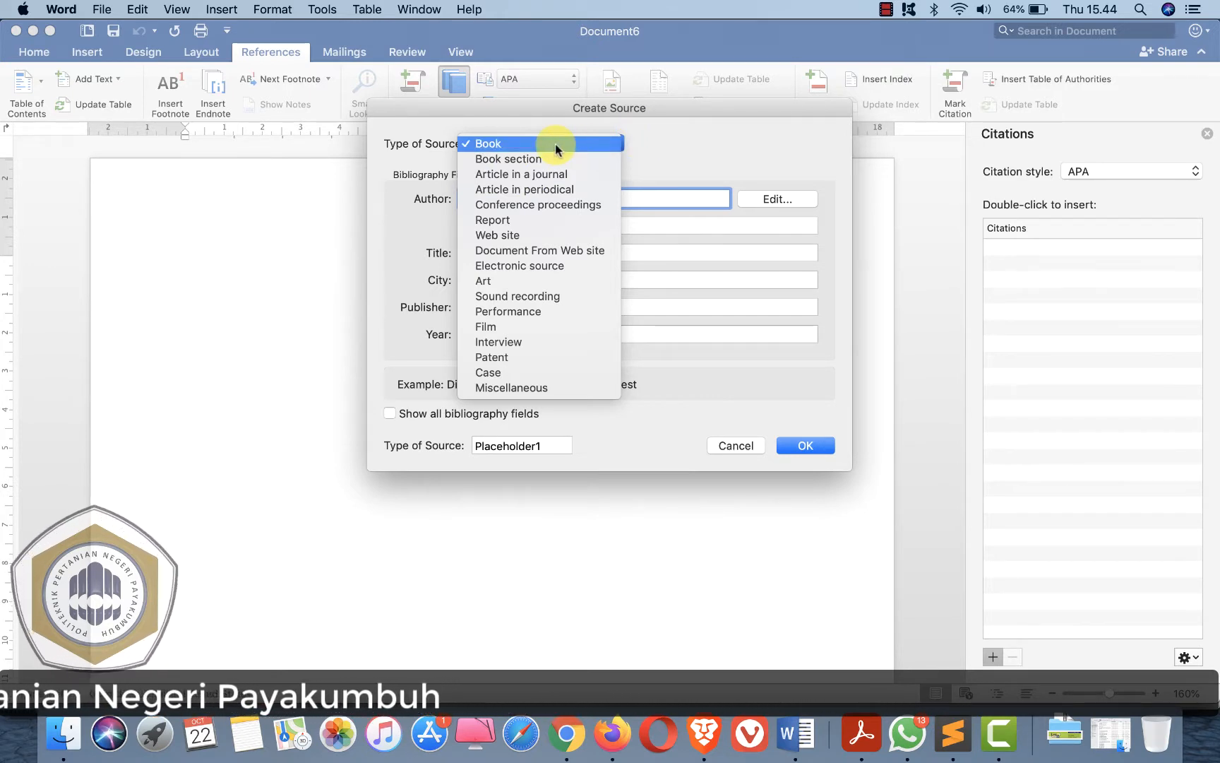
pyautogui.click(499, 144)
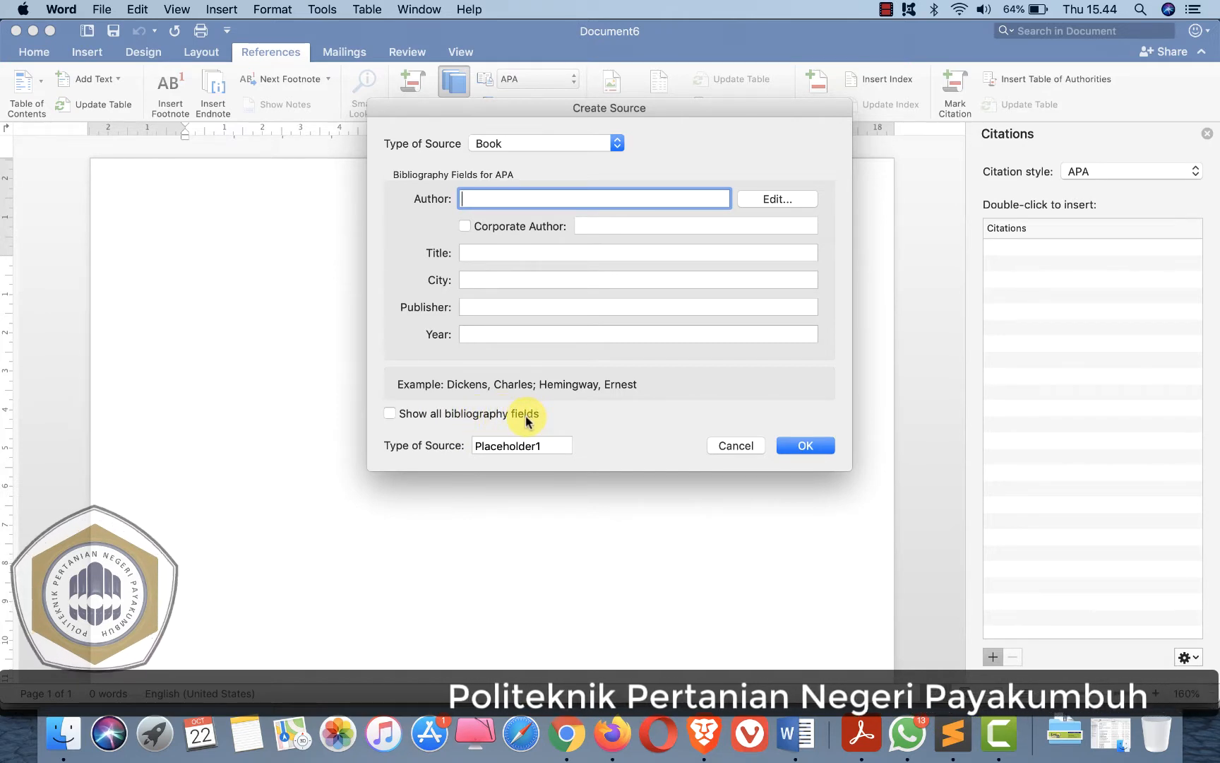
pyautogui.click(393, 416)
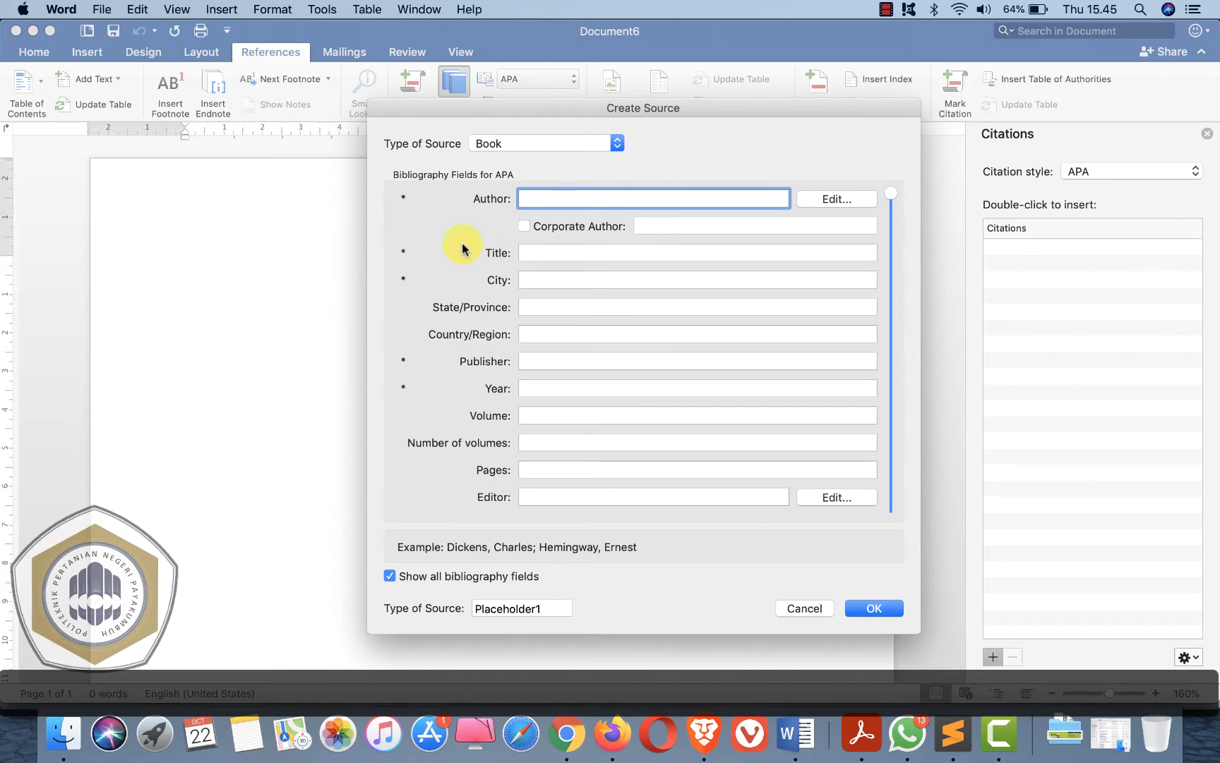
# - Open the author name editor for the book source and add a second author's last and first names
pyautogui.click(837, 198)
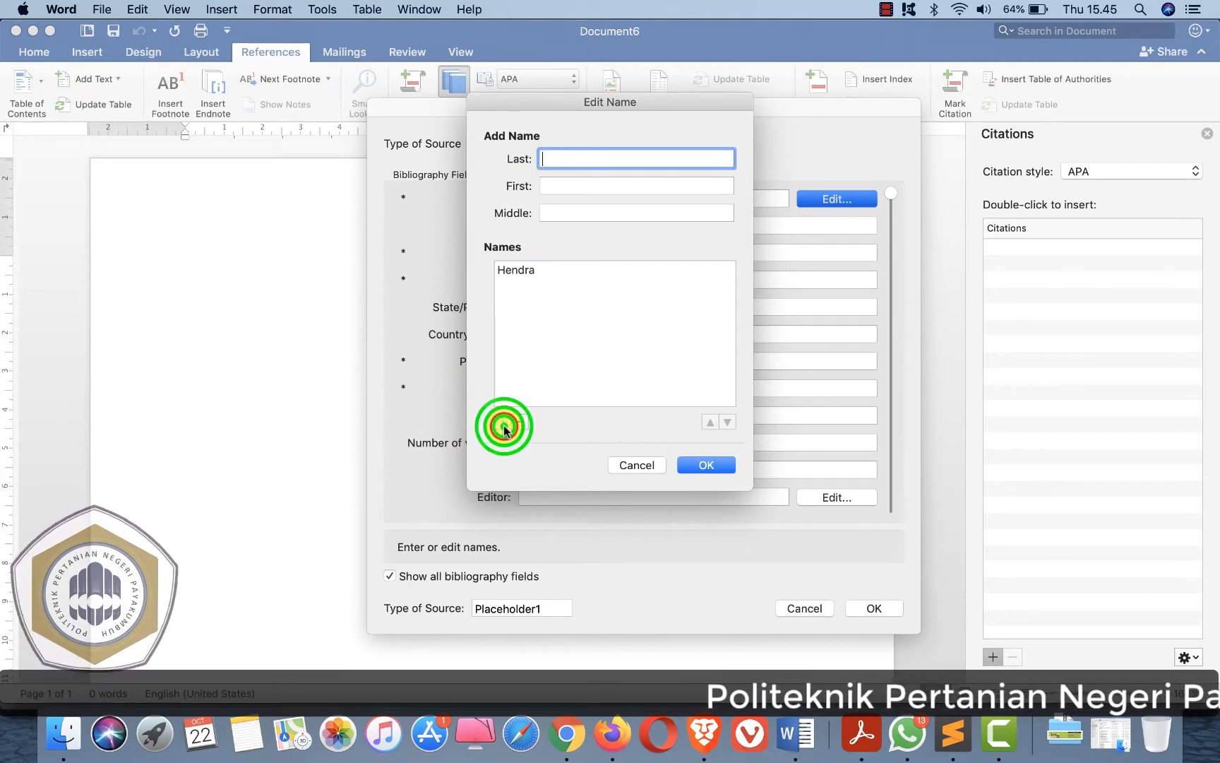
pyautogui.click(544, 159)
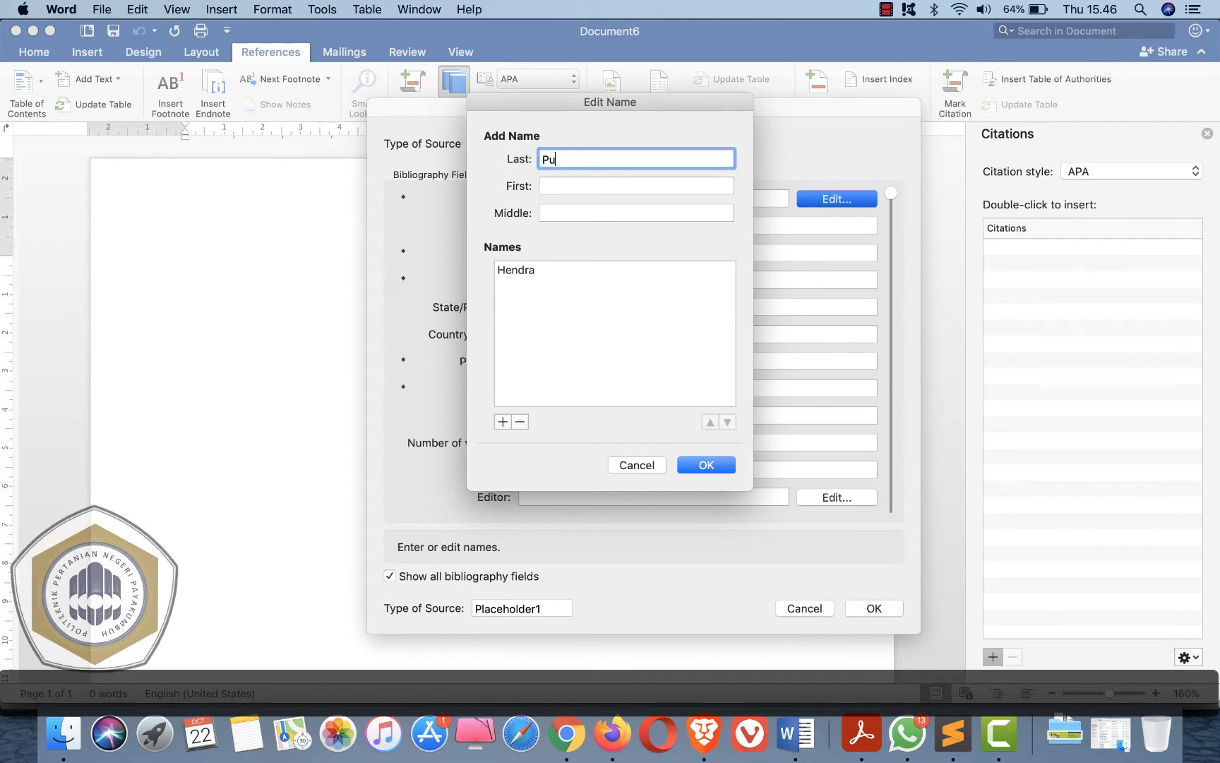
pyautogui.click(560, 185)
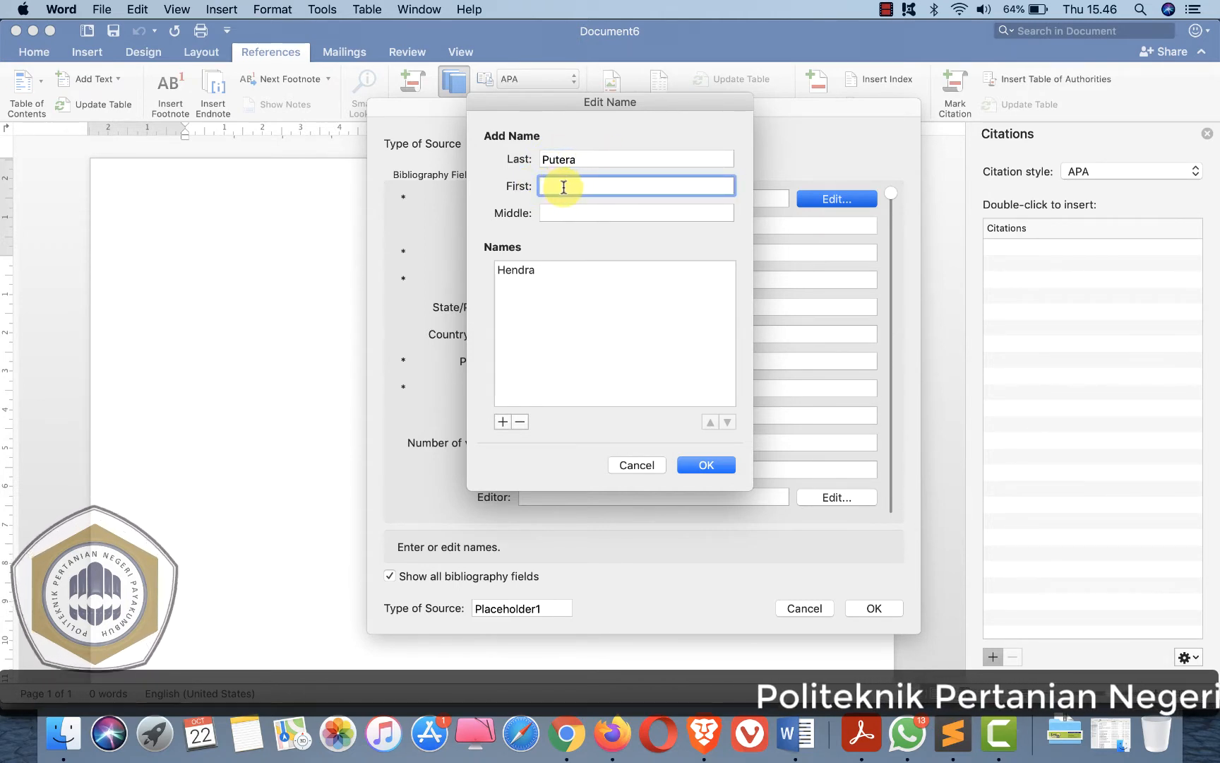
pyautogui.write('Perdana')
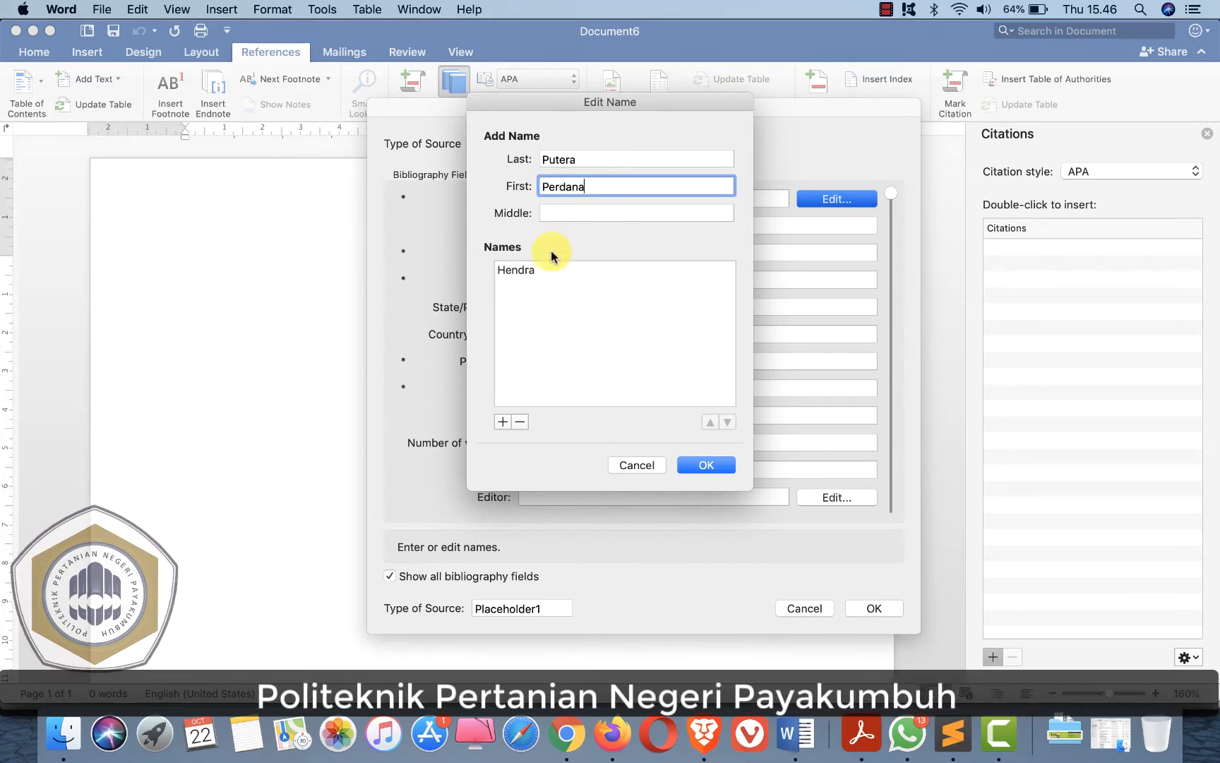
pyautogui.click(504, 422)
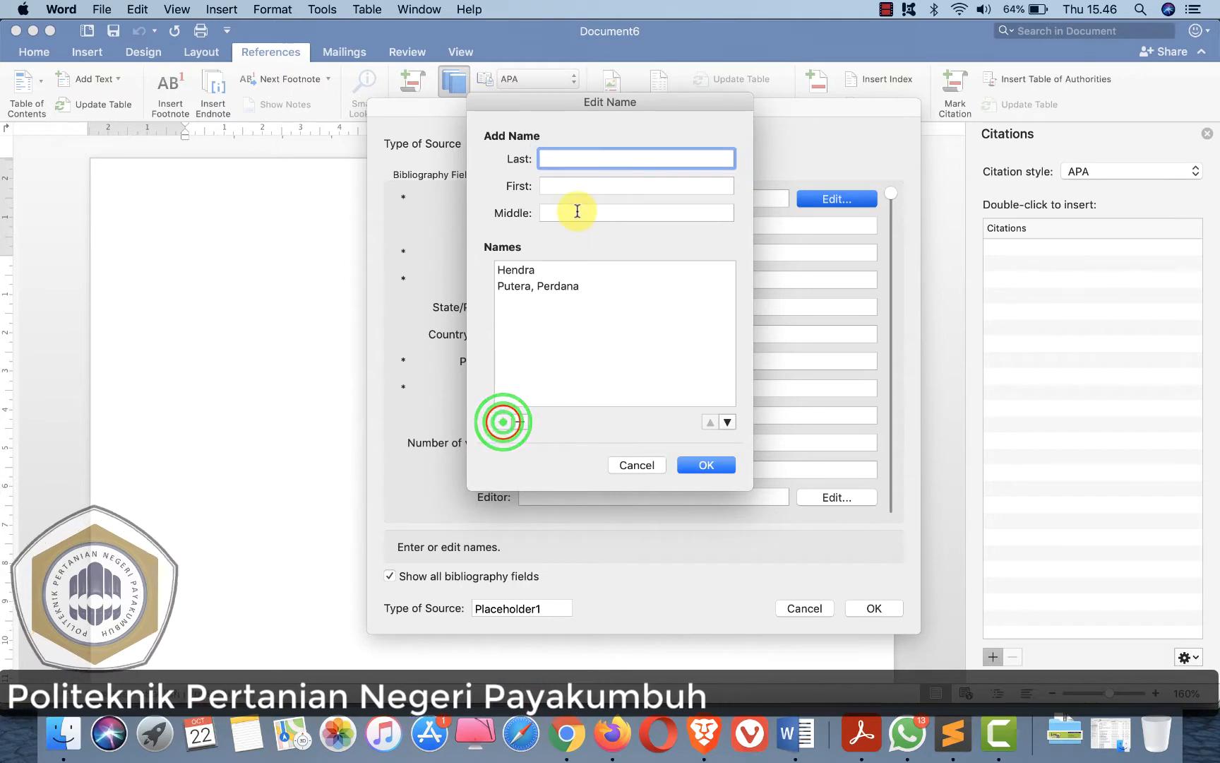
# - Add a third author's last and first names and confirm the author list
pyautogui.click(548, 158)
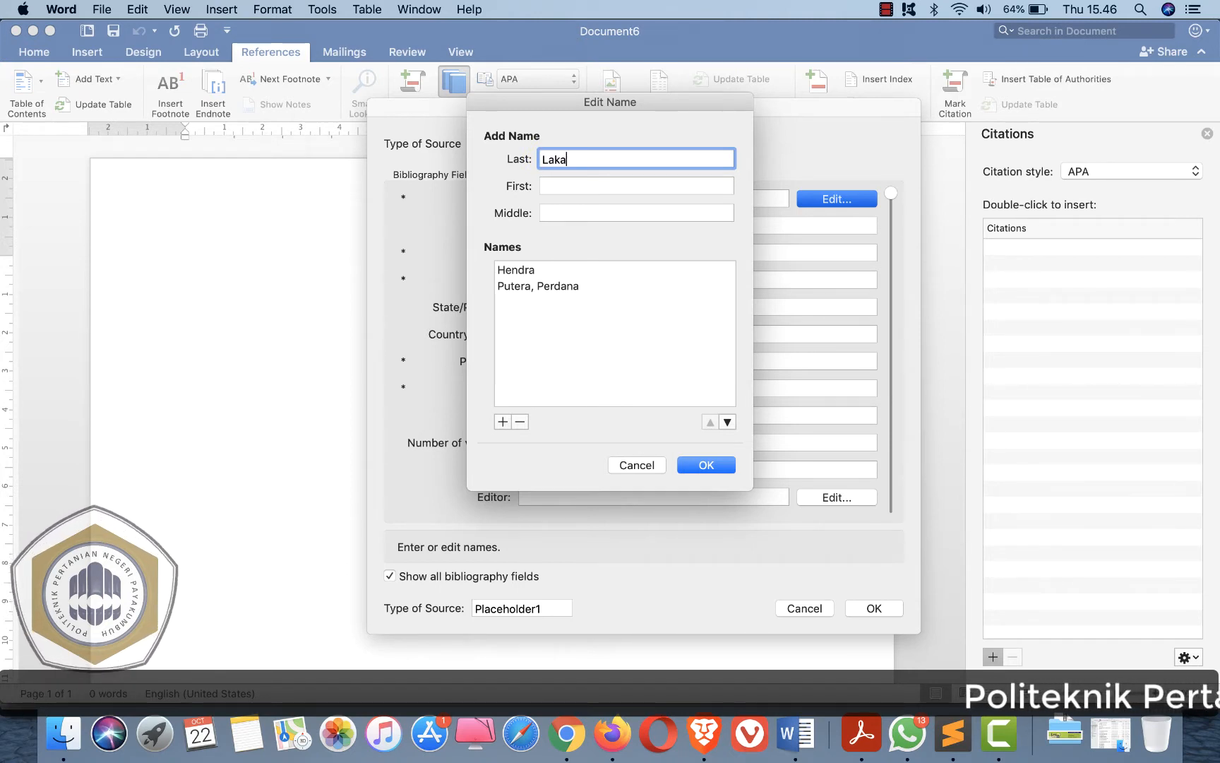
pyautogui.write('Laks')
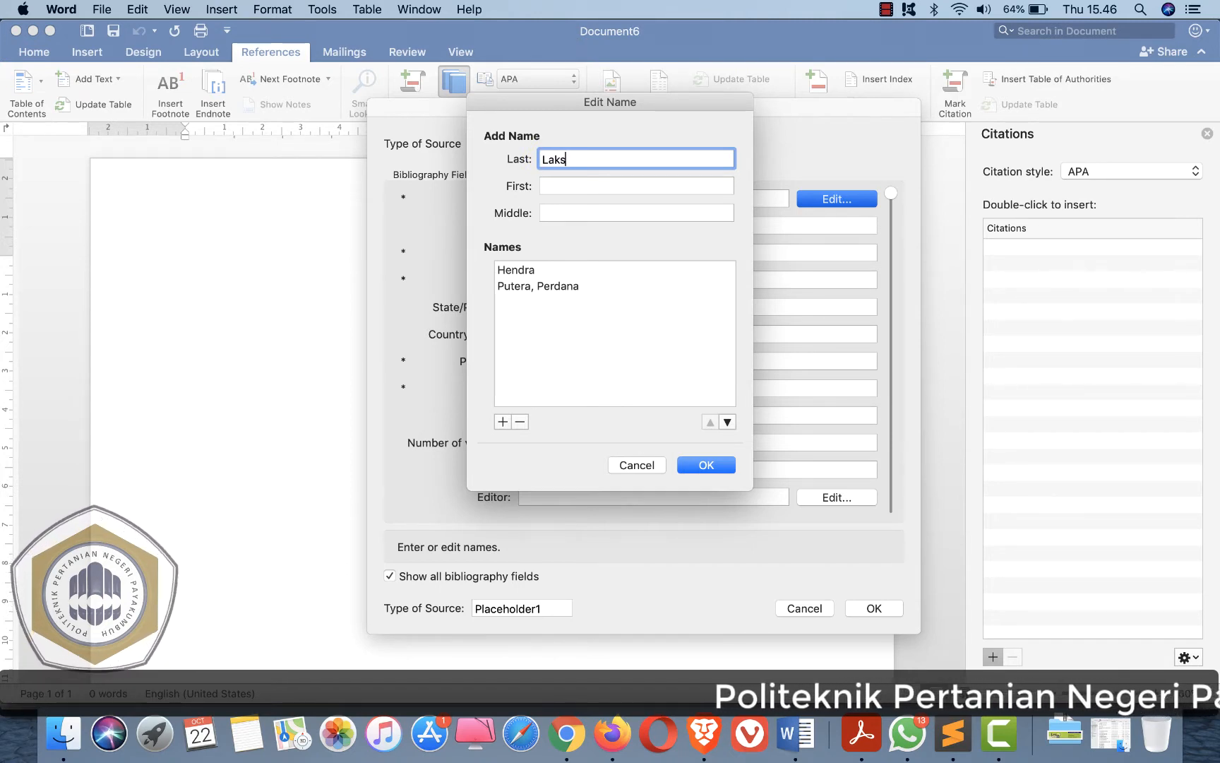
pyautogui.write('mana')
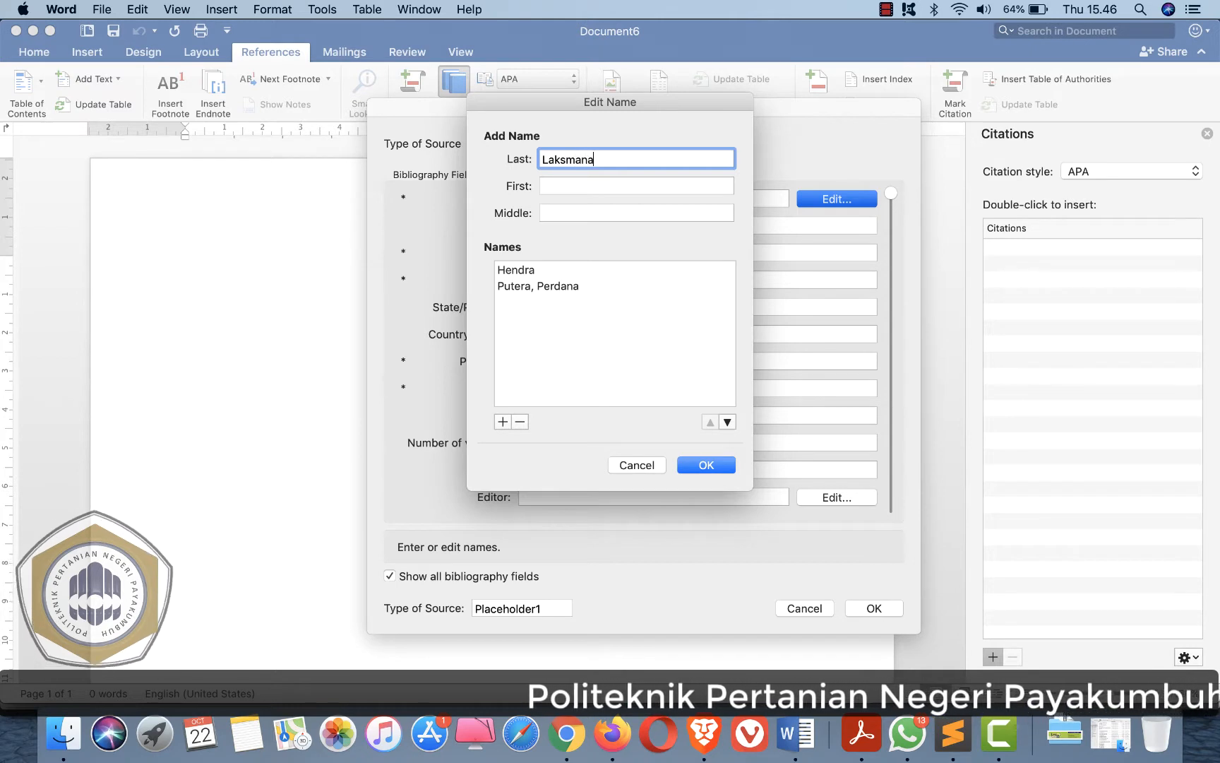
pyautogui.click(566, 186)
pyautogui.write('Indra')
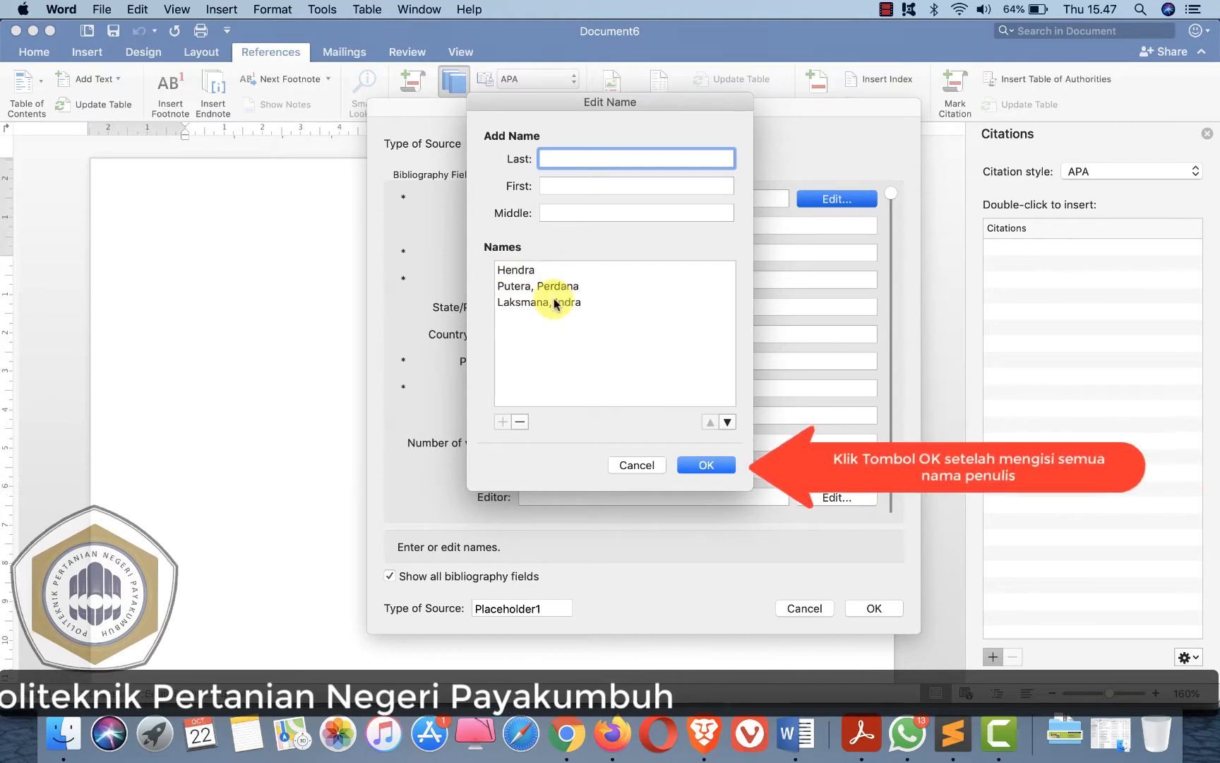
pyautogui.click(709, 464)
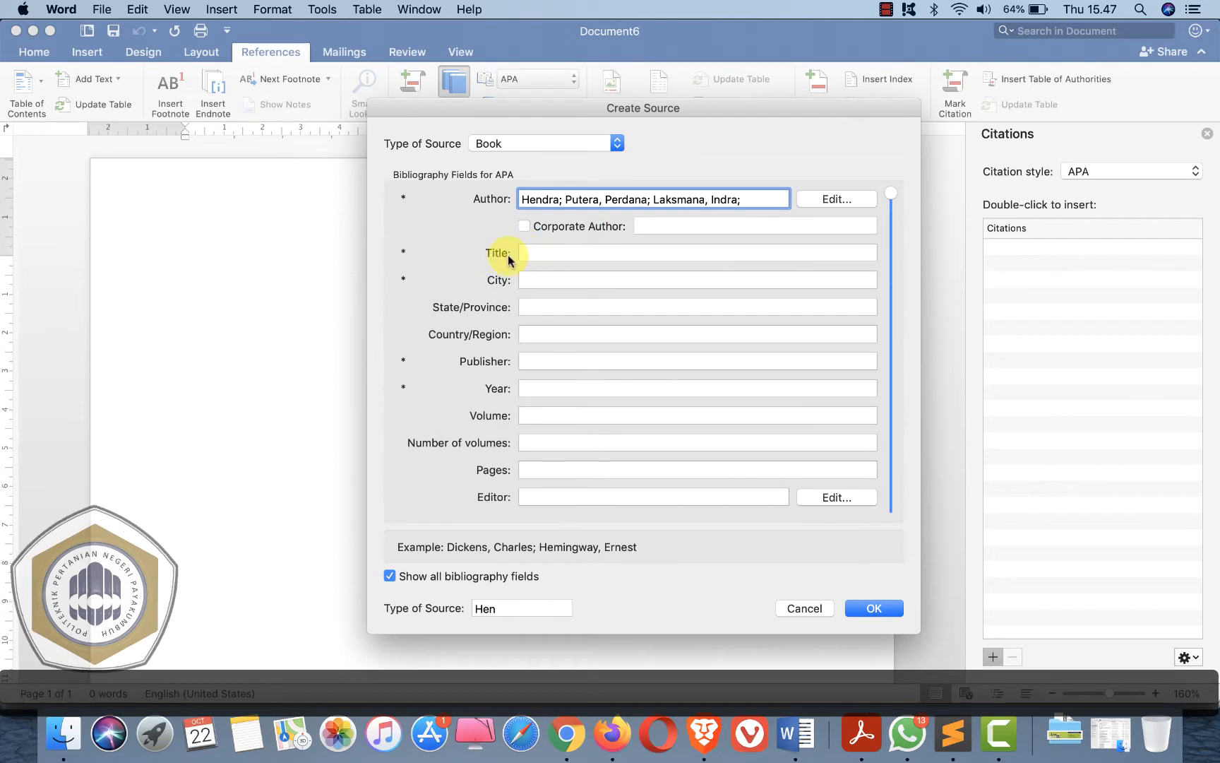
# - Set the book title to "Simulasi Praktik dan Pemroraman Arduino Berbasis Proteus"
pyautogui.click(546, 253)
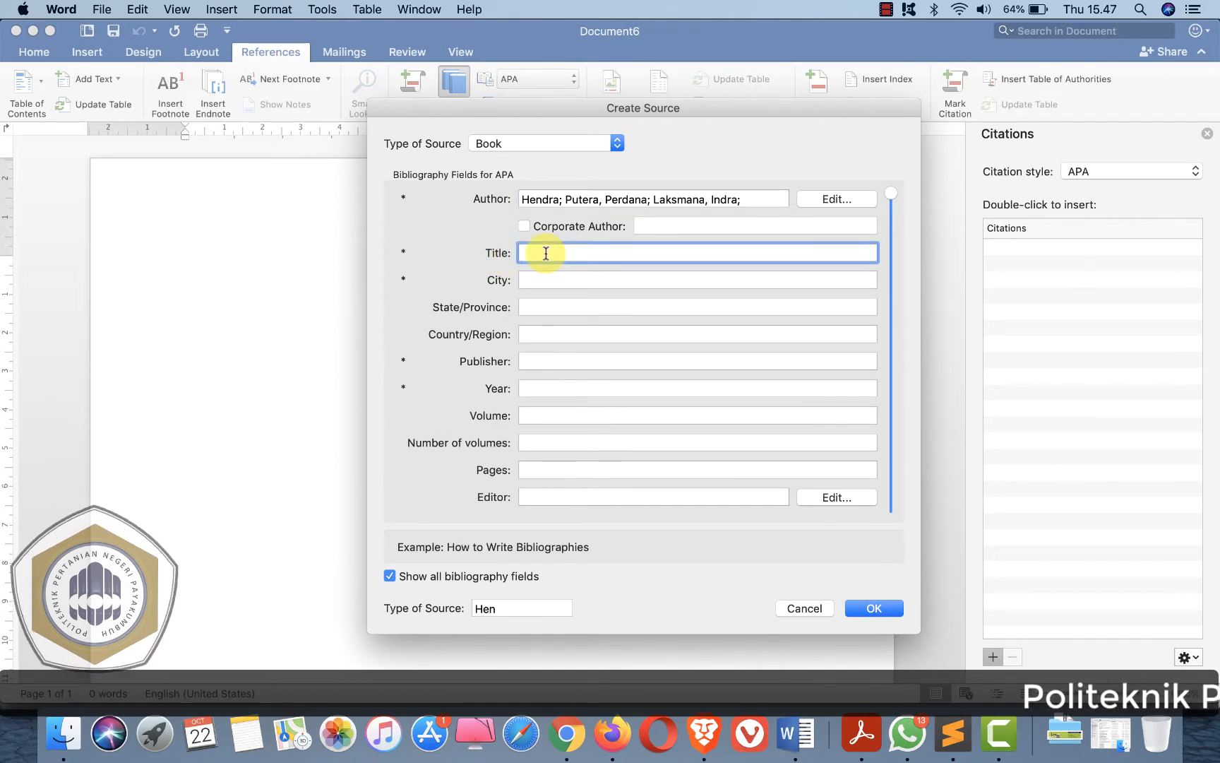
pyautogui.write('Si')
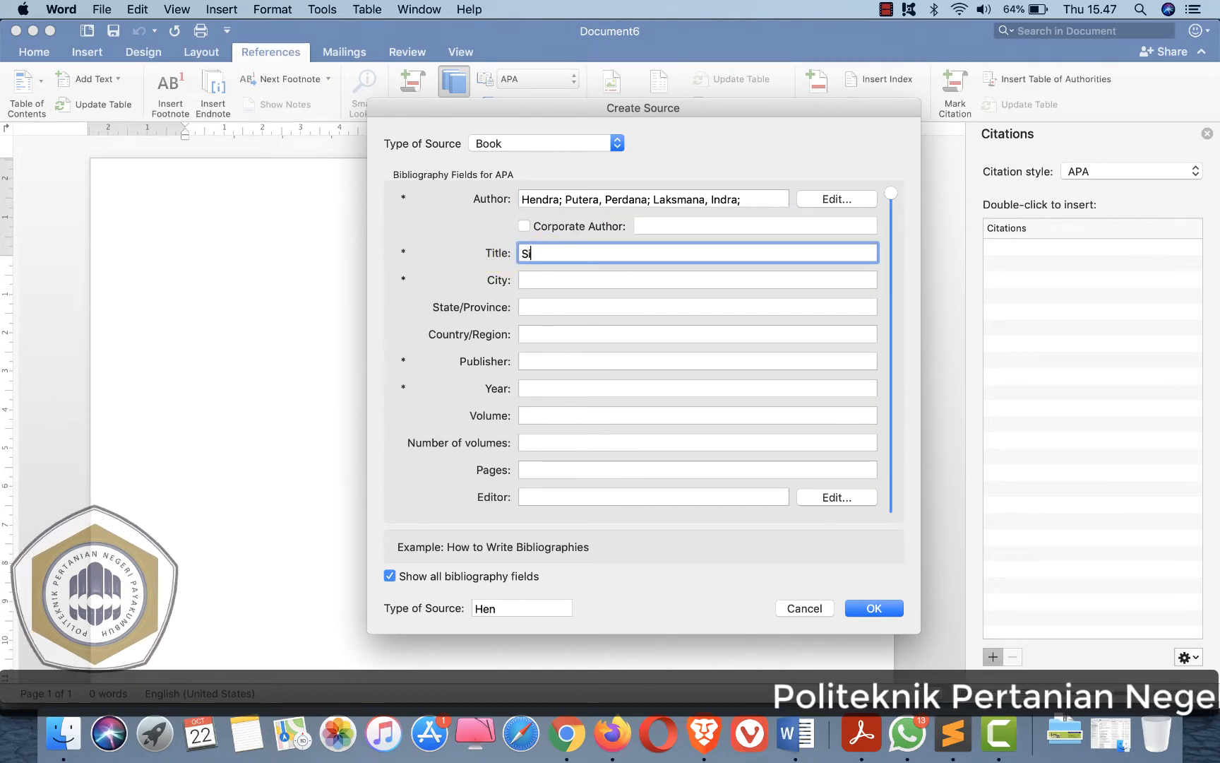
pyautogui.write('mulasi Praktik dan')
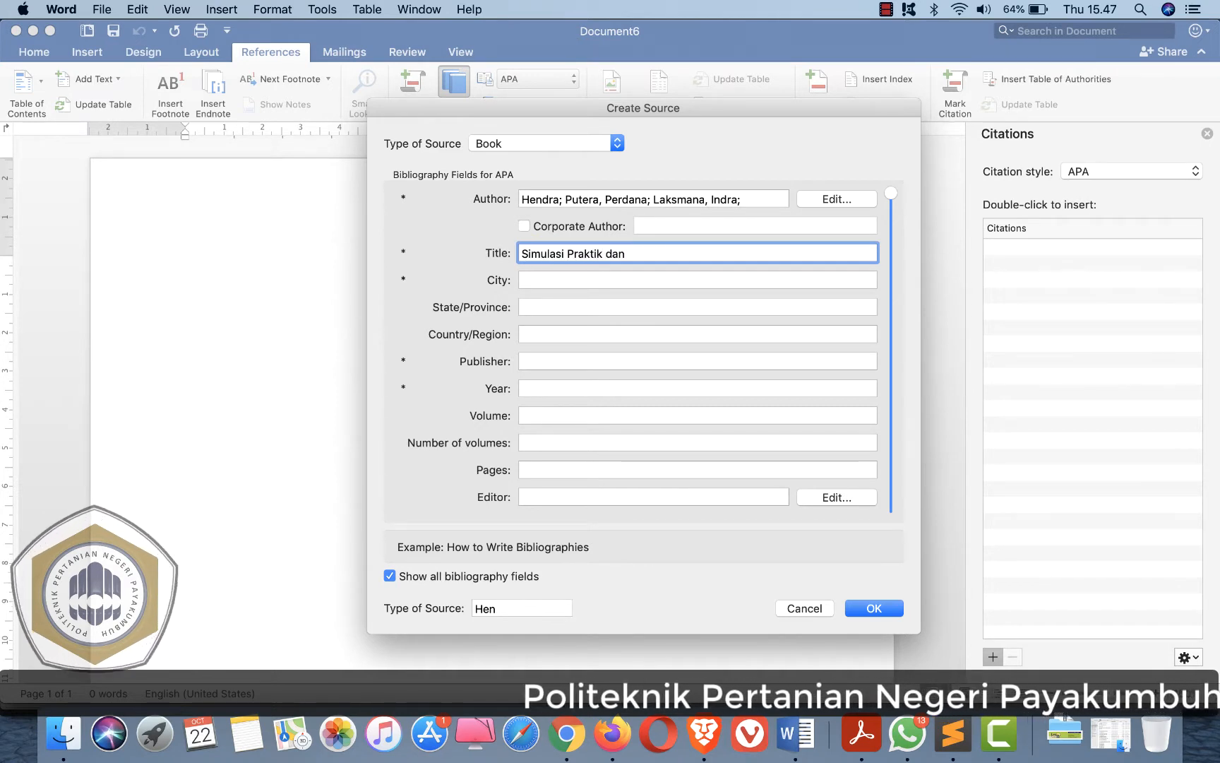
pyautogui.write(' Pemroraman Arduino Berbasis Proteus')
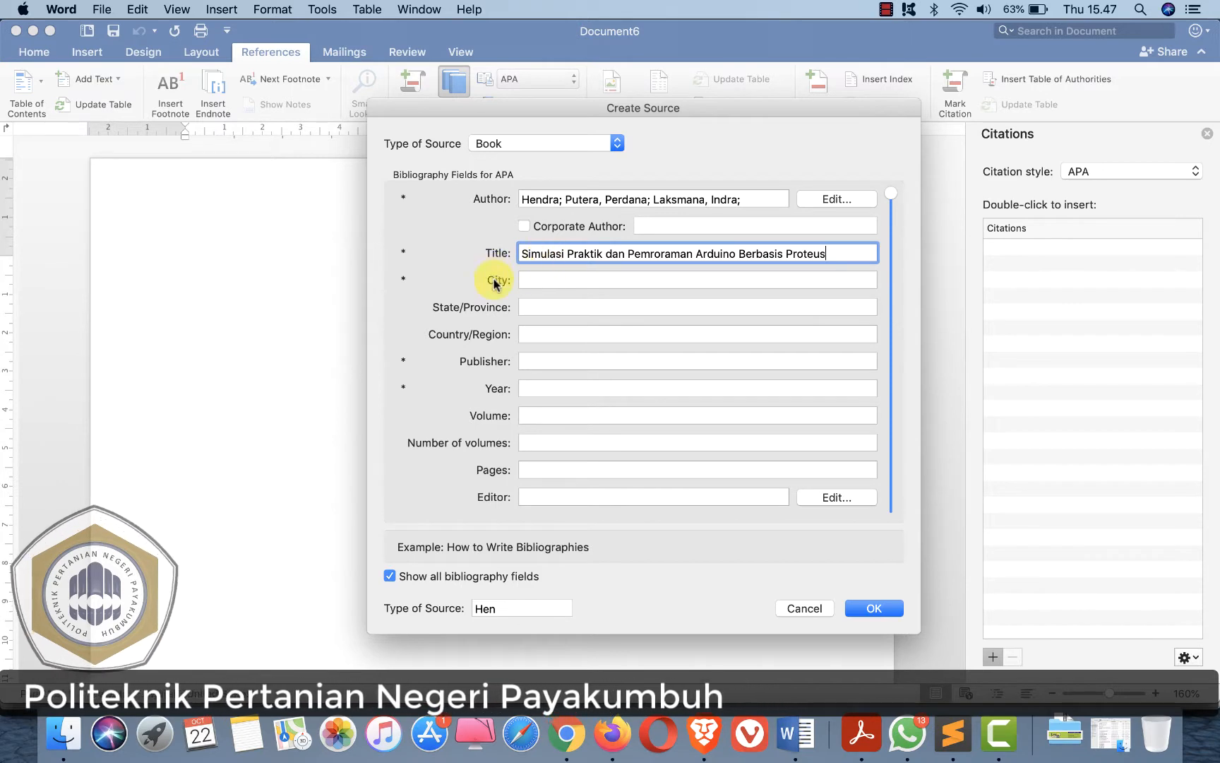
# - Enter Kuningan as the city and Indonesi as the country/region
pyautogui.click(542, 277)
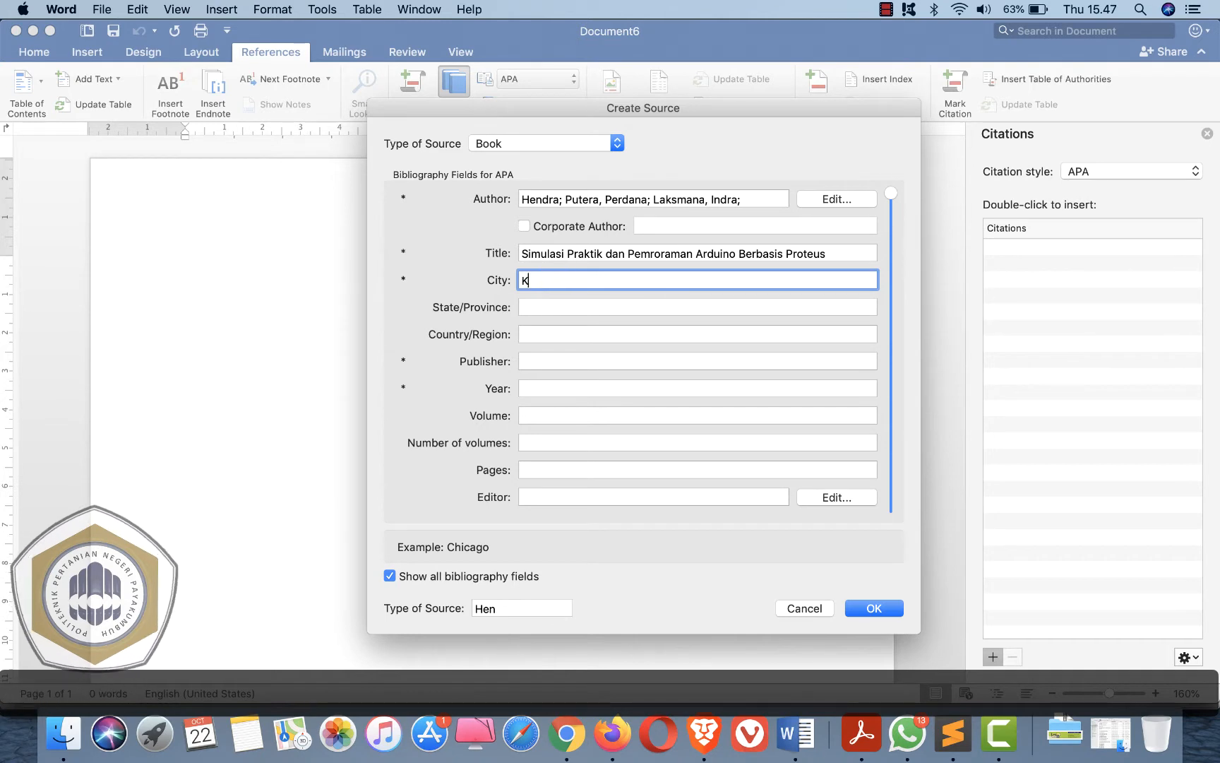
pyautogui.click(536, 306)
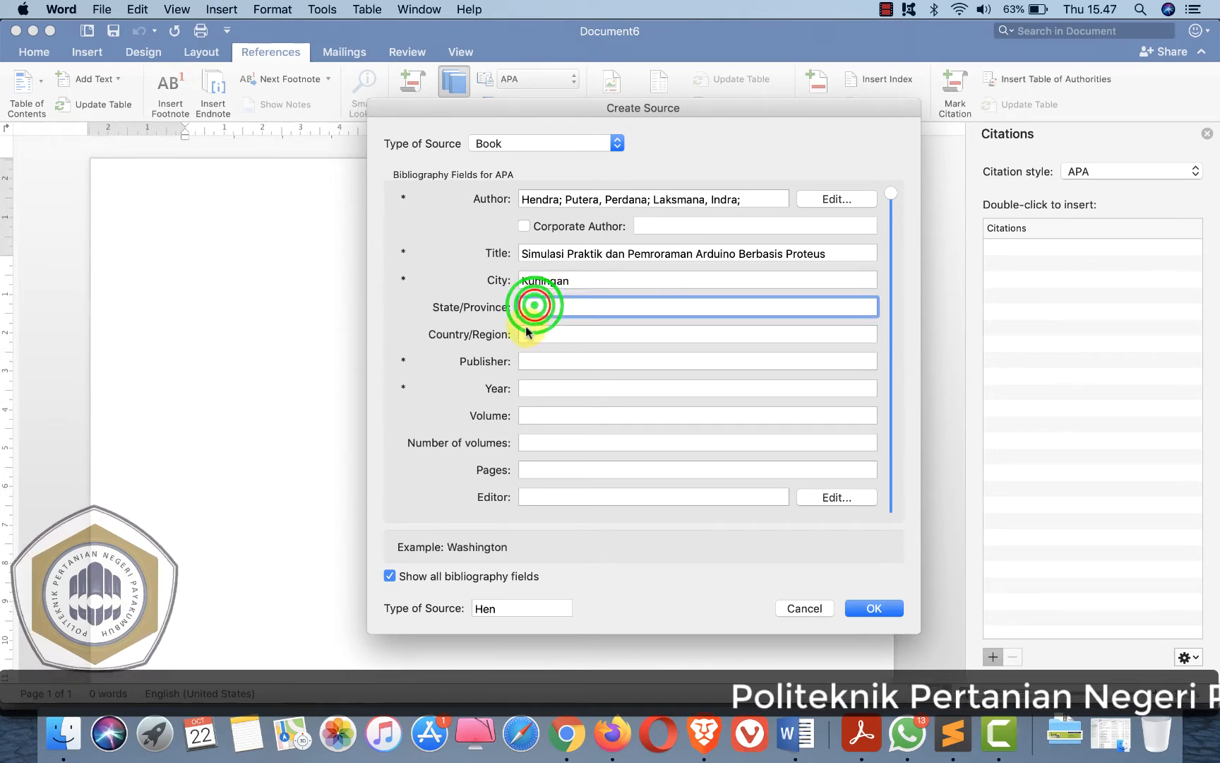
pyautogui.click(531, 334)
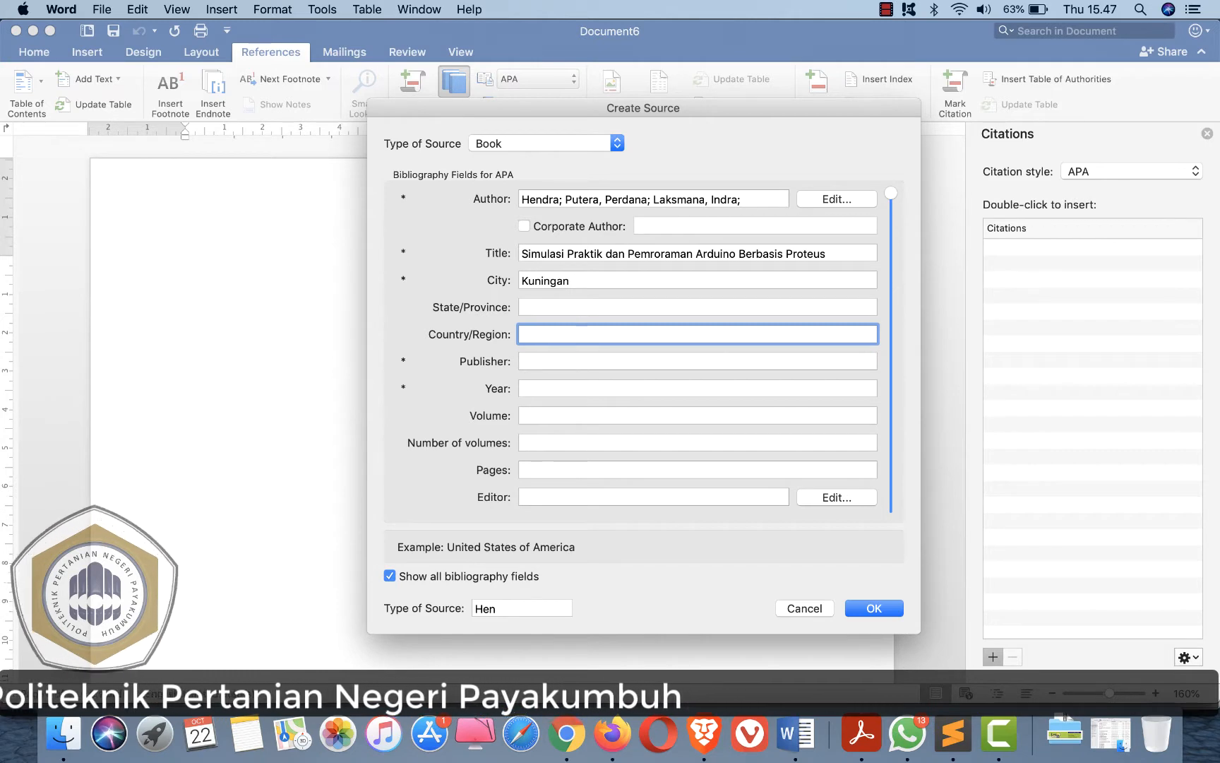
pyautogui.write('Indonesi')
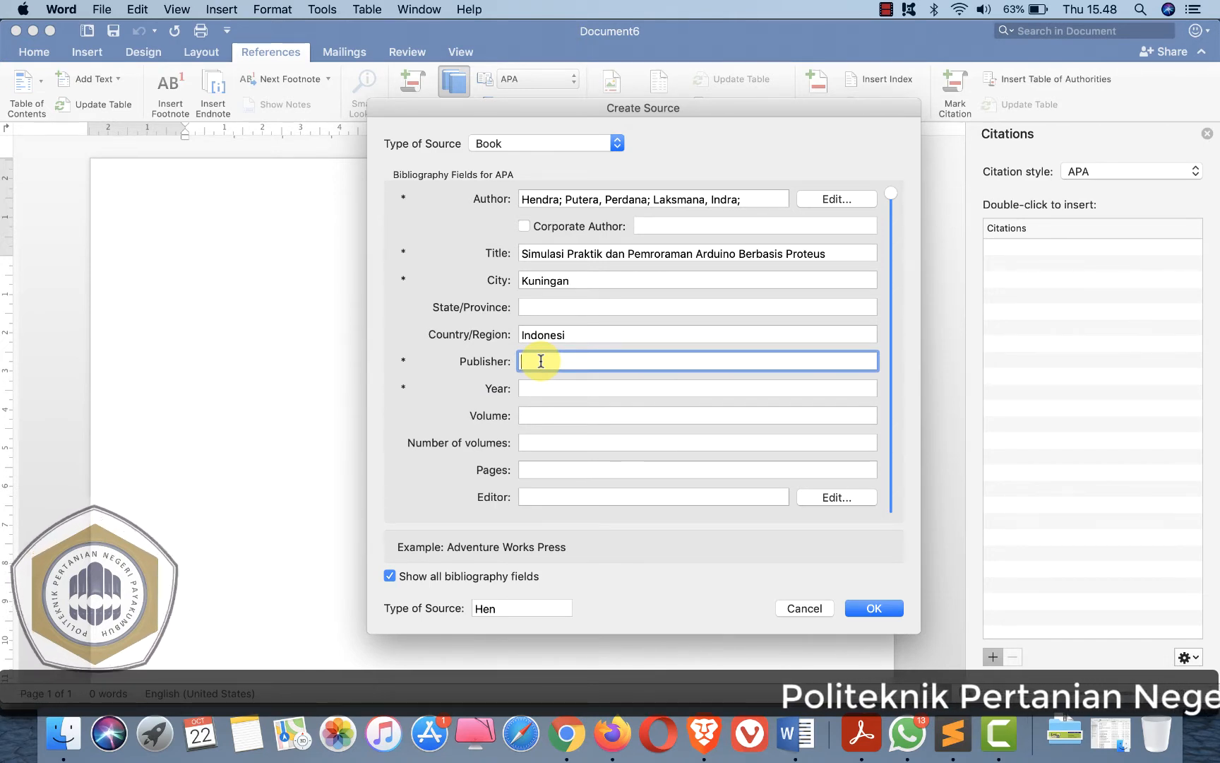
# - Set the publisher to Goresan Pena
pyautogui.write('Goresa')
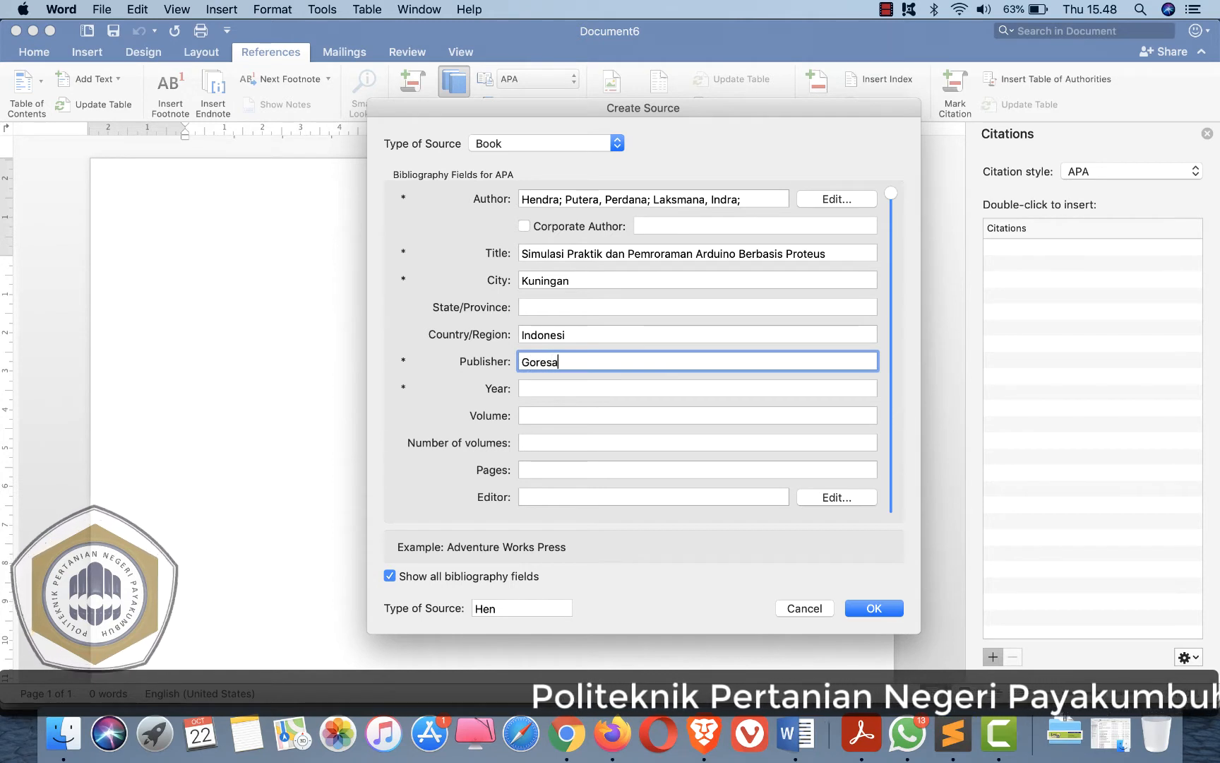
pyautogui.write('n Pena')
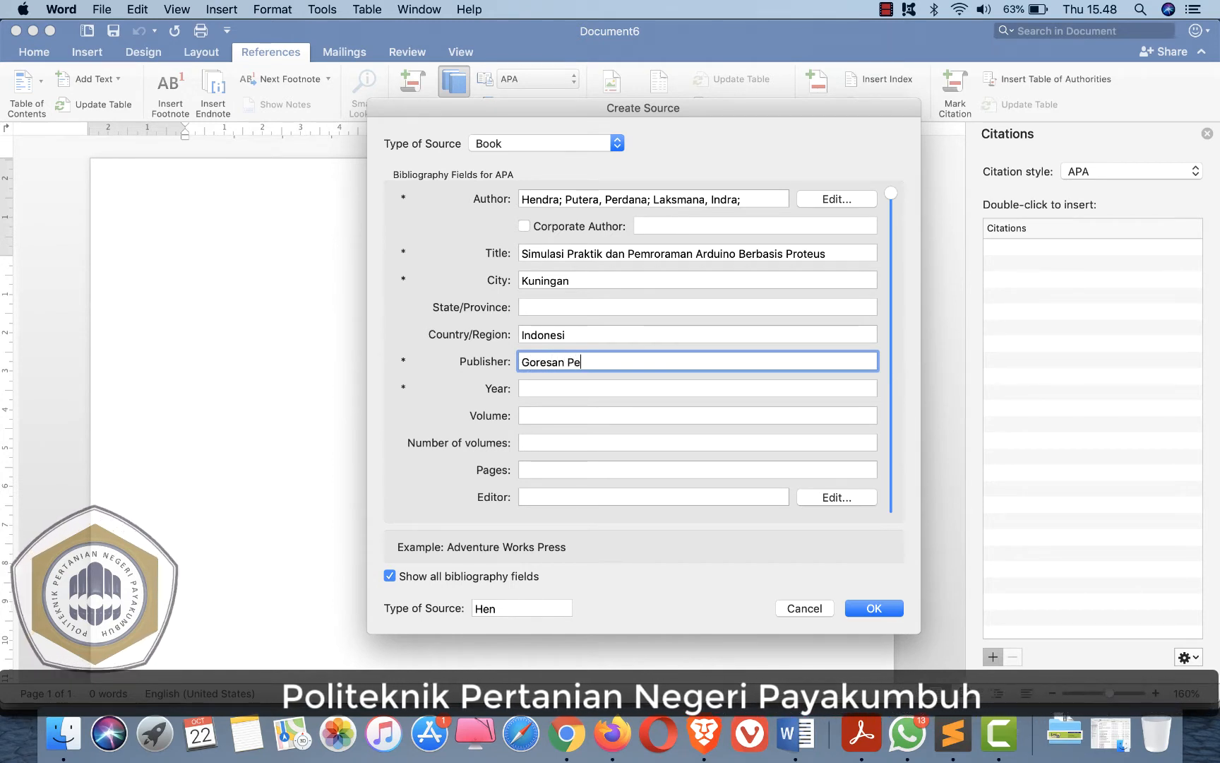
# - Set the year to 2020, correct the country to Indonesia, and create the book source
pyautogui.click(530, 386)
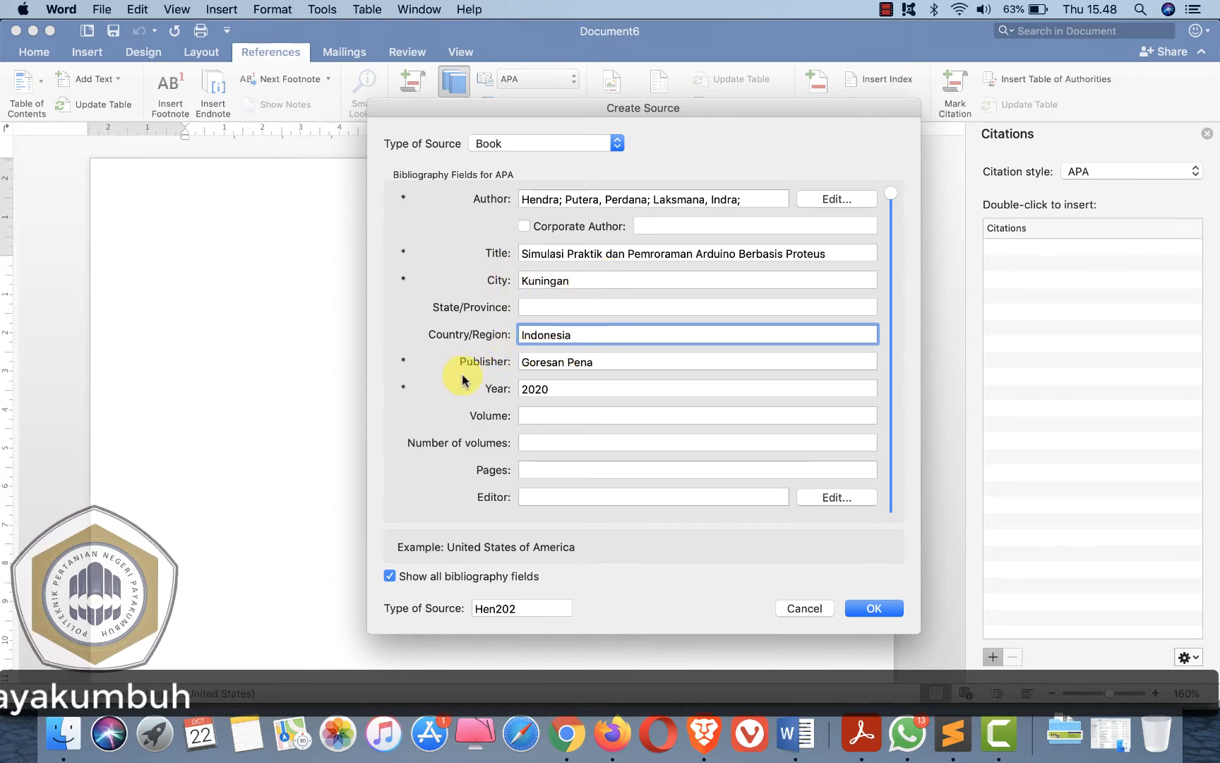
pyautogui.click(618, 361)
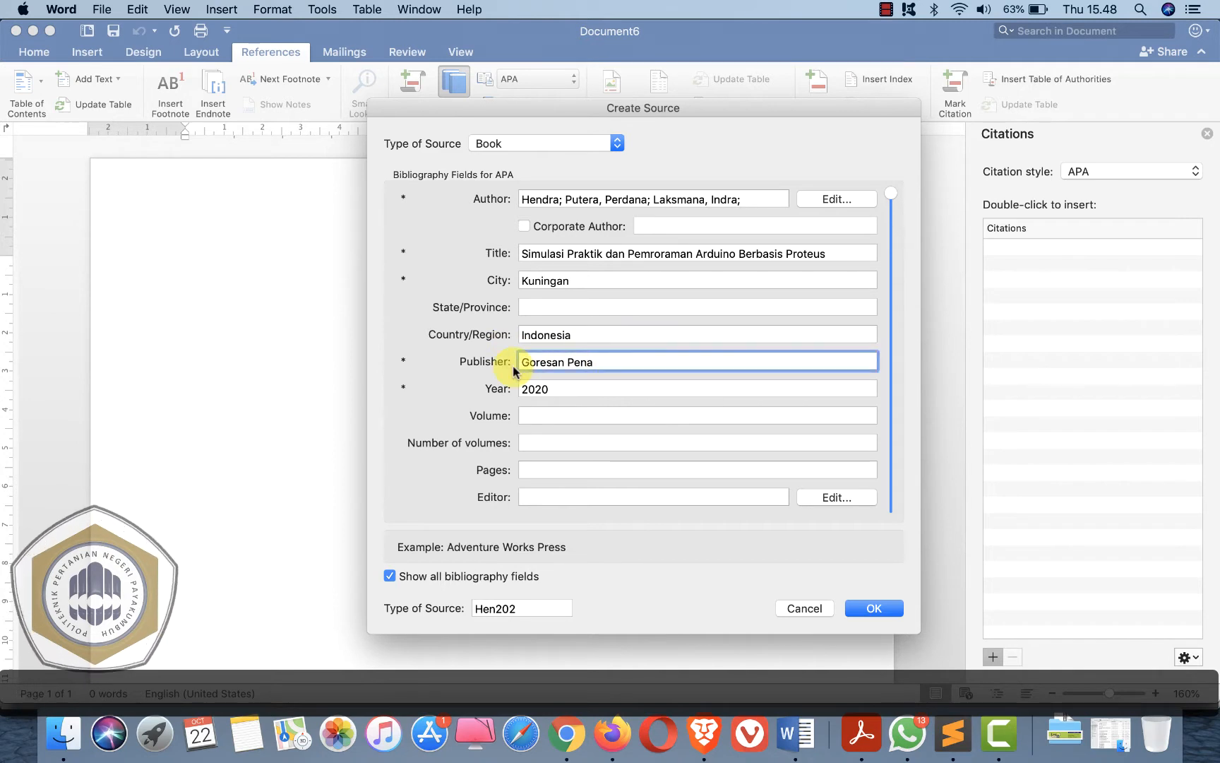
pyautogui.click(568, 389)
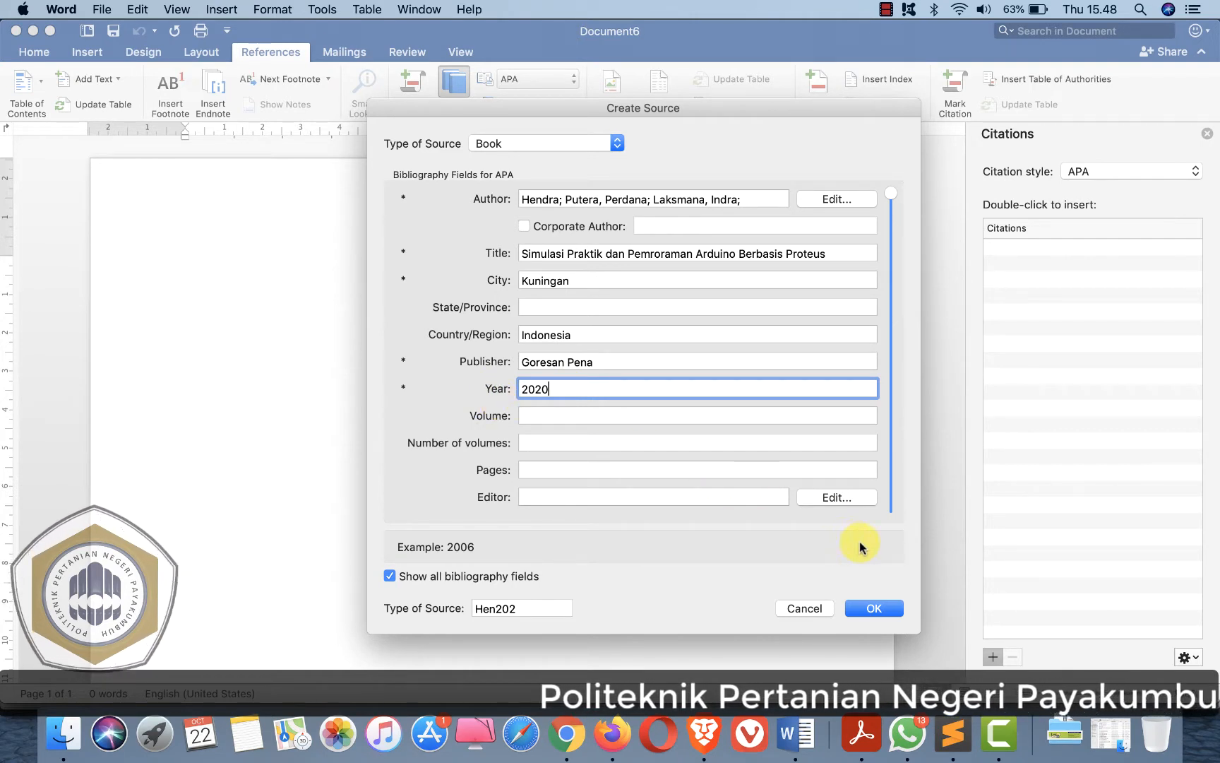
pyautogui.click(864, 606)
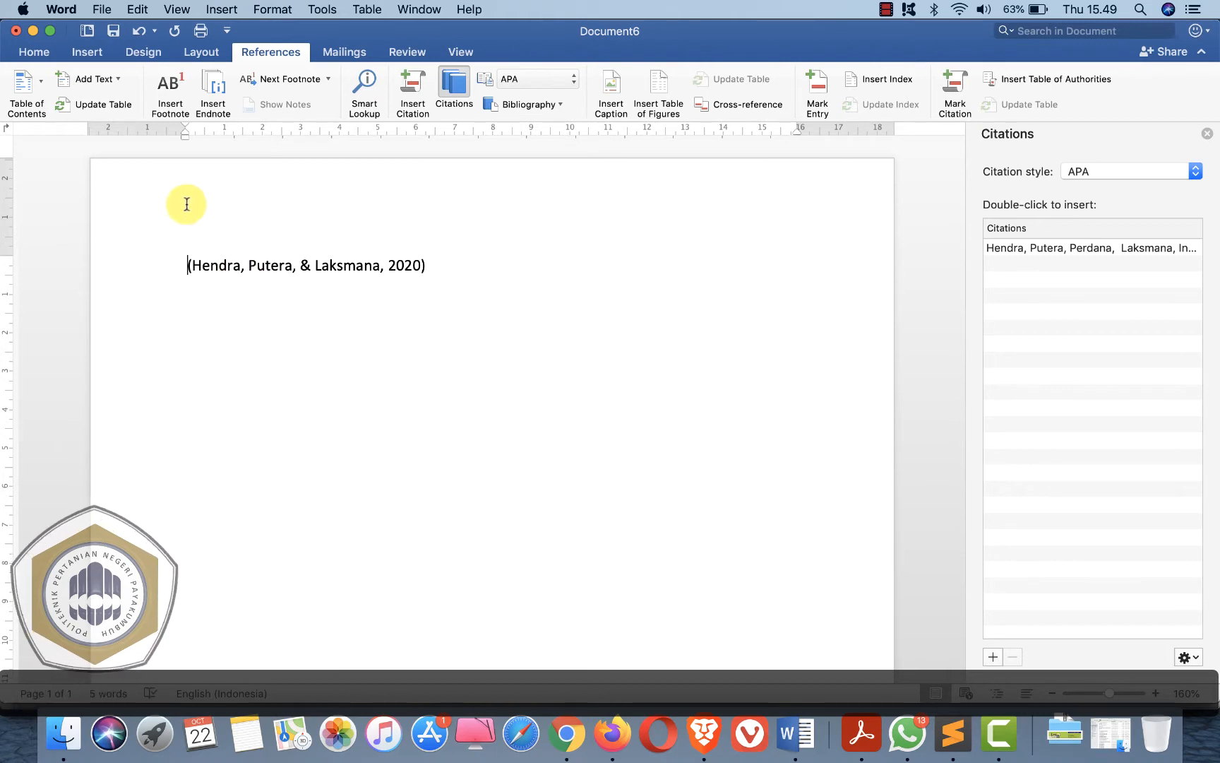
# - Write "Aplikasi proteus sangat membantu dalam simulasi sistemkontrol berbasis Arduino" before the inserted citation
pyautogui.click(258, 290)
pyautogui.write('Aplikasi')
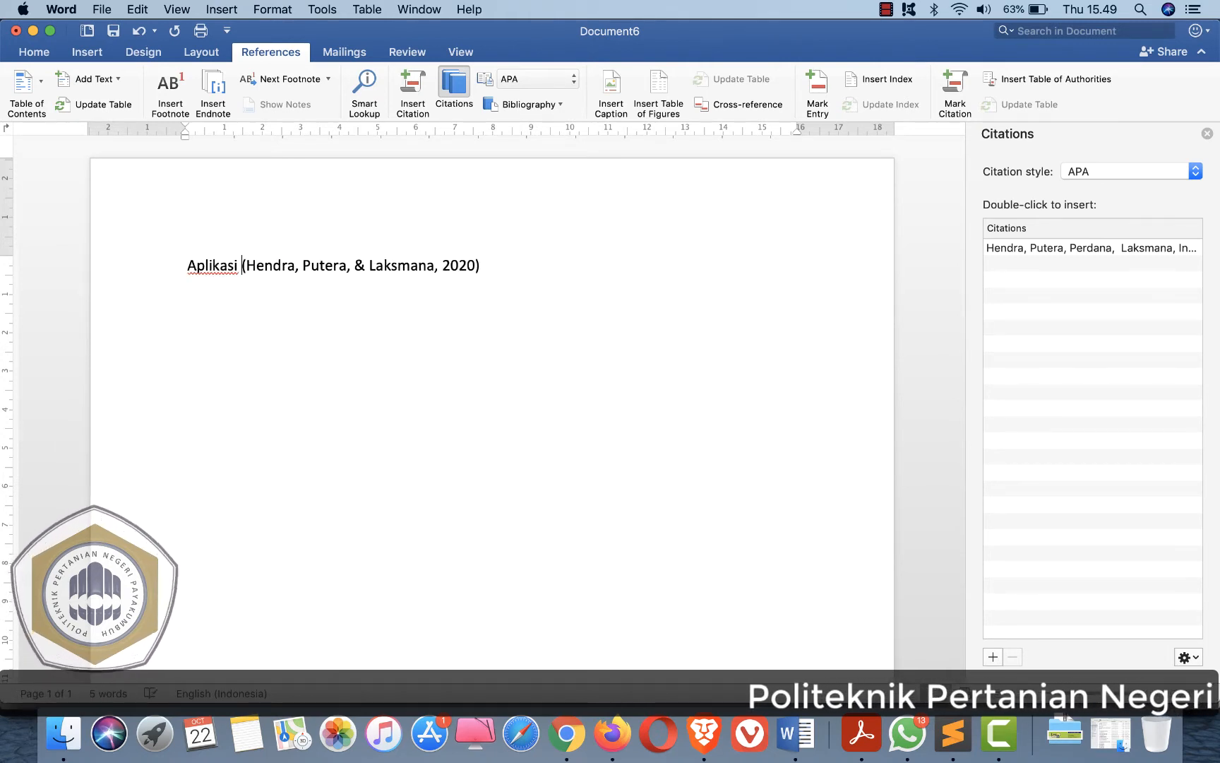
pyautogui.write(' proteus san')
pyautogui.write('gat membantu dalam simulasi sis')
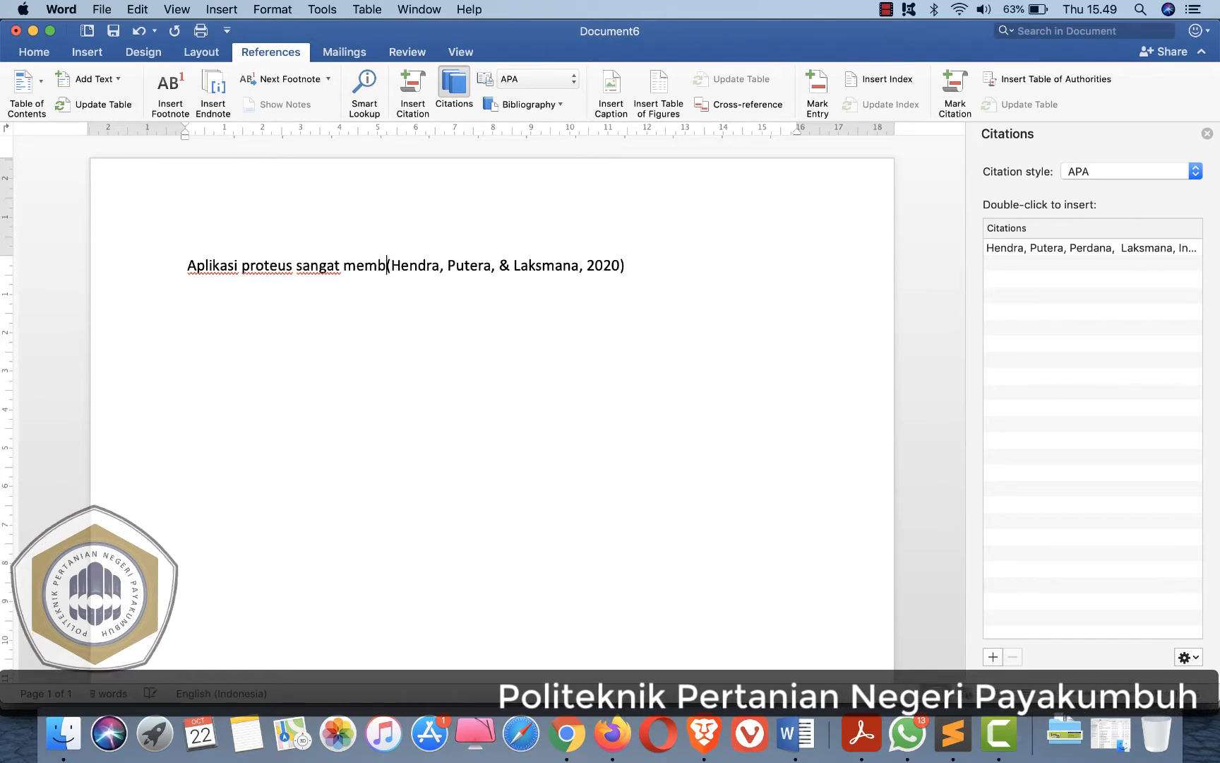
pyautogui.write('temkontrol berbasis a')
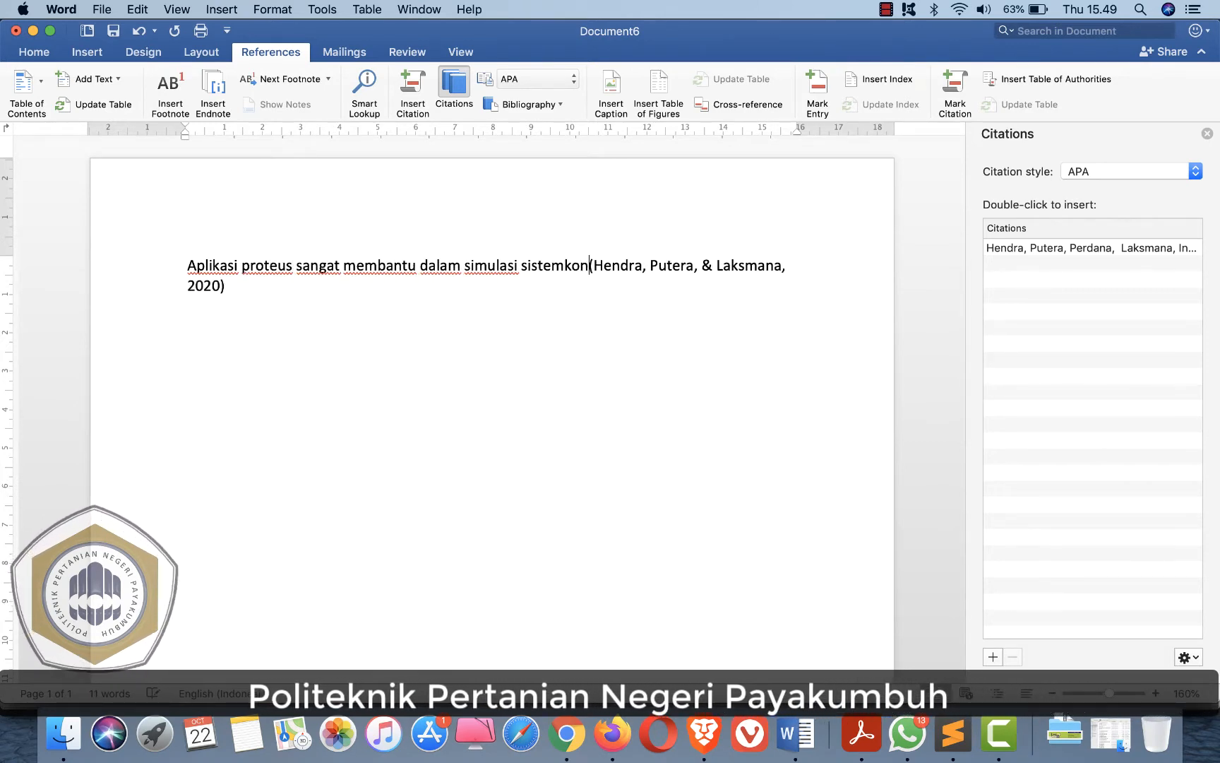
pyautogui.press('BackSpace')
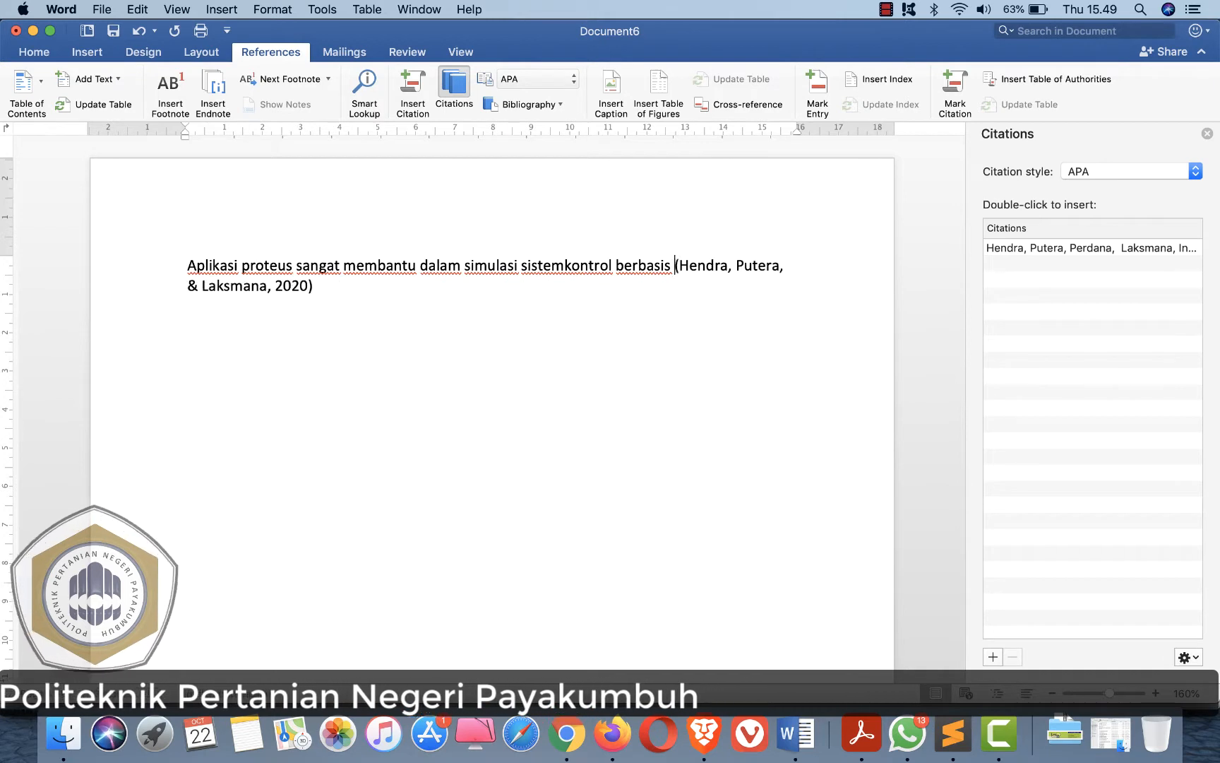
pyautogui.write('Arduino')
# - Separate "sistem" and "kontrol" with a space and end the sentence with a period after the citation
pyautogui.click(562, 264)
pyautogui.click(440, 289)
pyautogui.write('.')
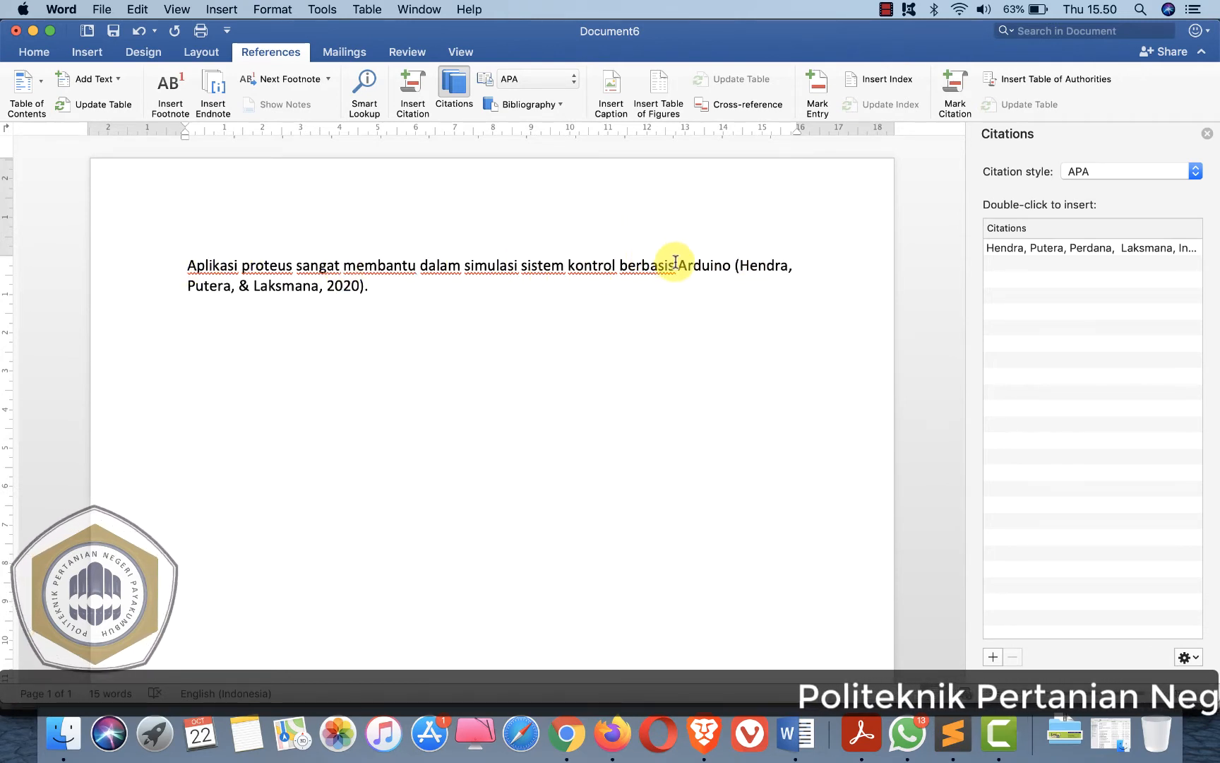
pyautogui.click(370, 285)
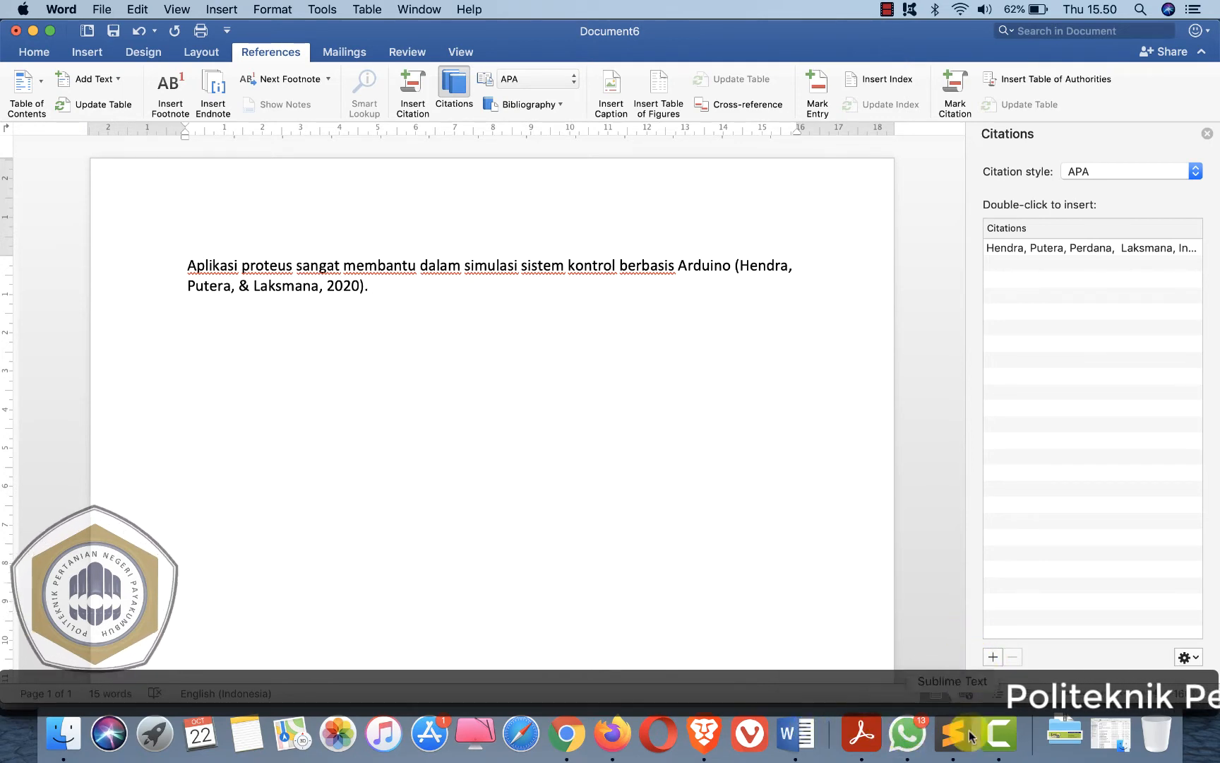
# - Start adding a new citation source and review the JawaPos article in Chrome for its details
pyautogui.click(992, 657)
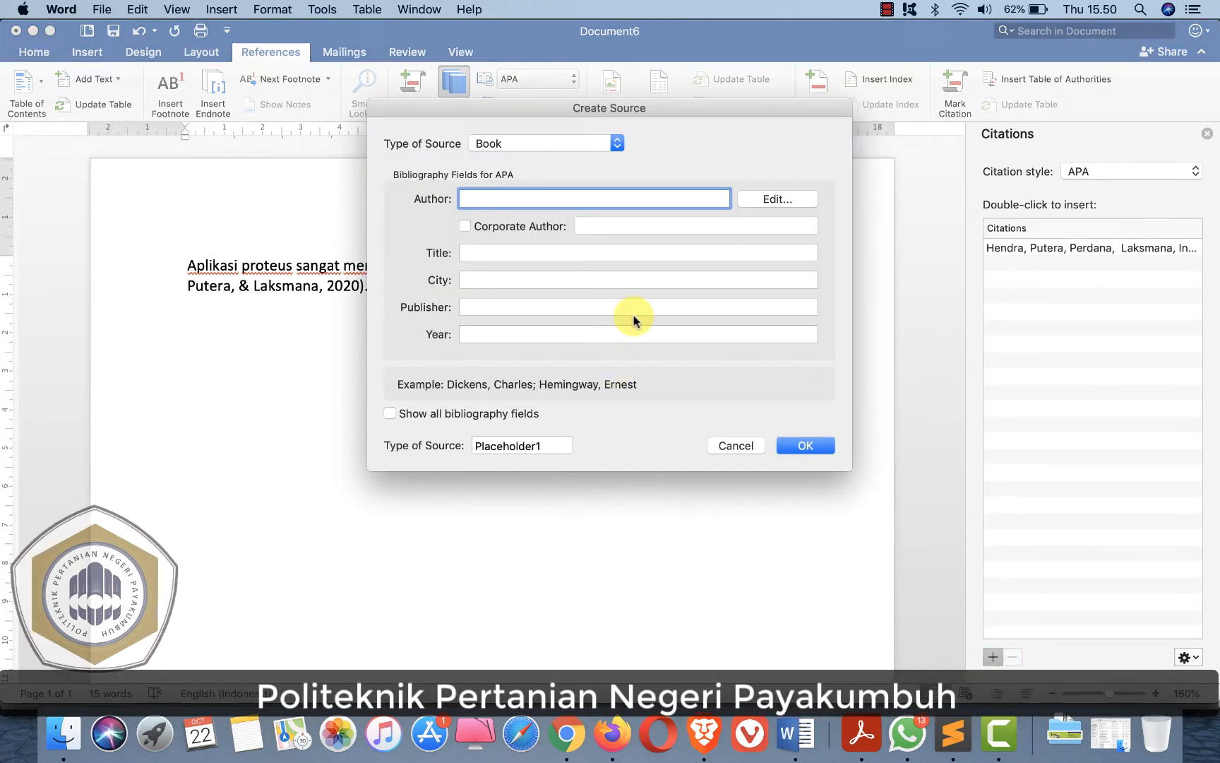
pyautogui.click(558, 733)
pyautogui.click(174, 47)
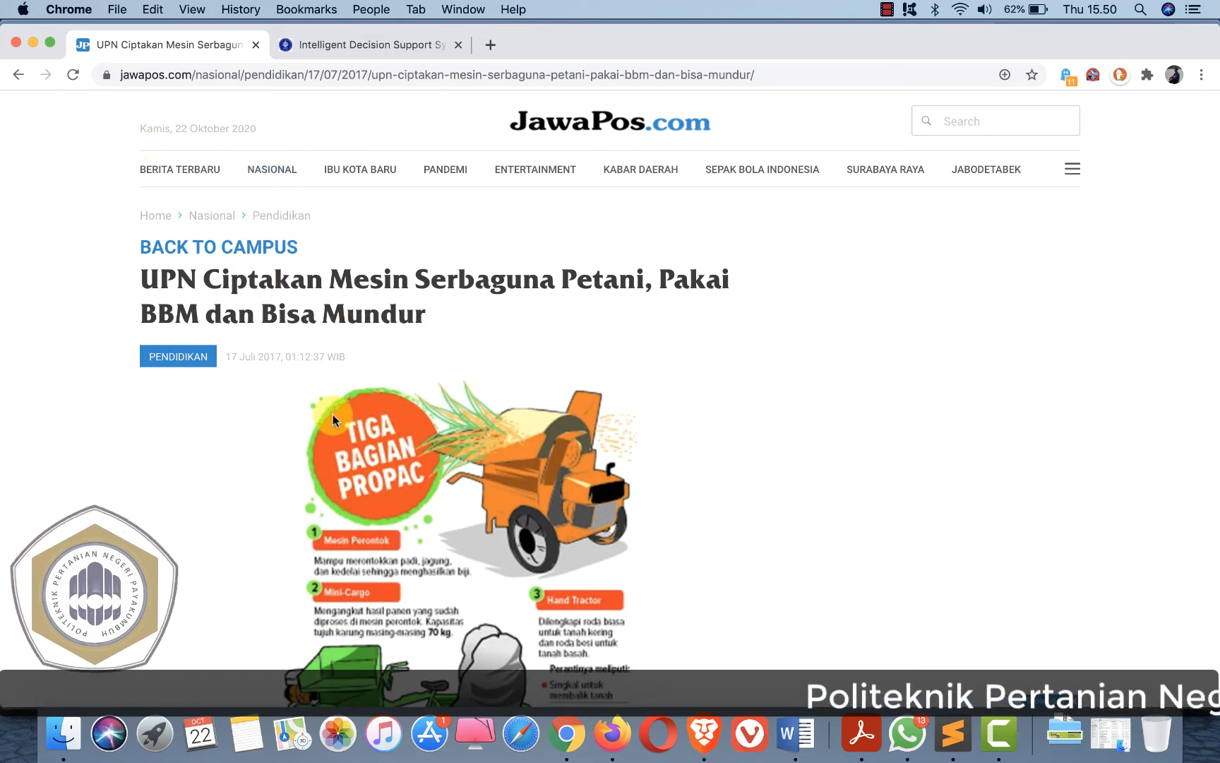
pyautogui.scroll(-1, 226, 417)
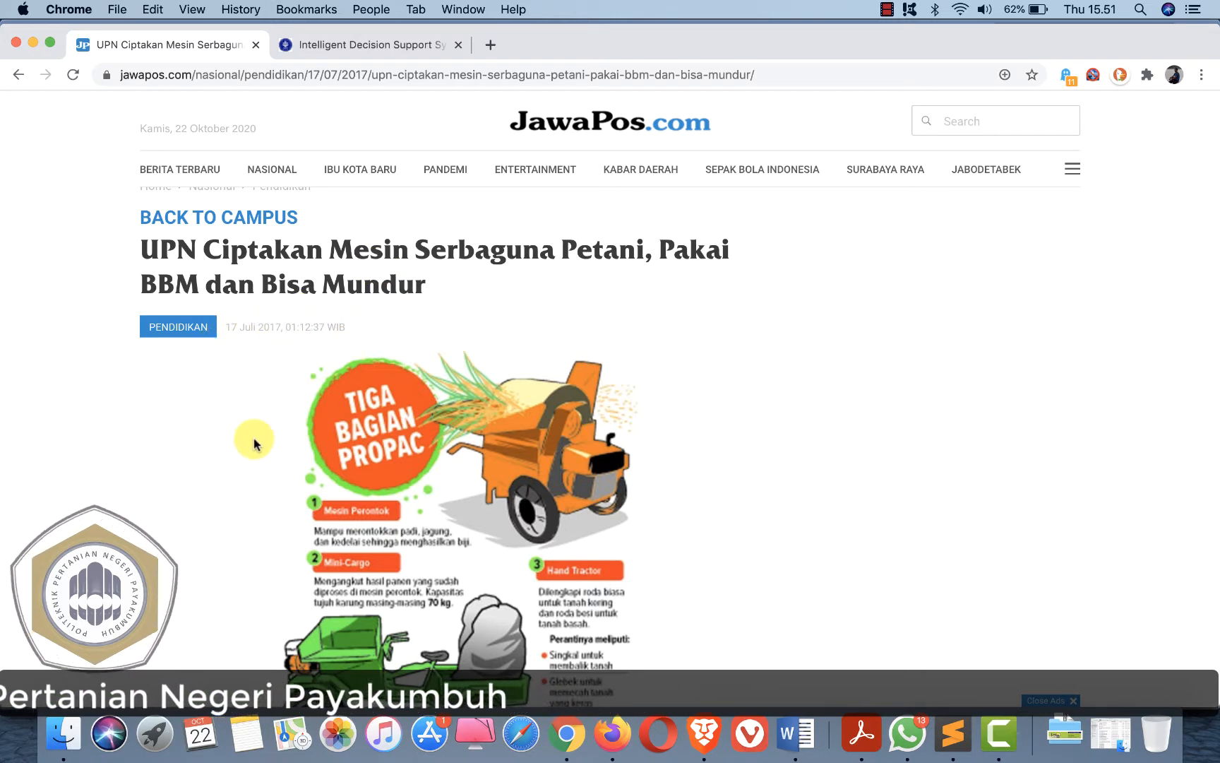
pyautogui.scroll(-1, 254, 443)
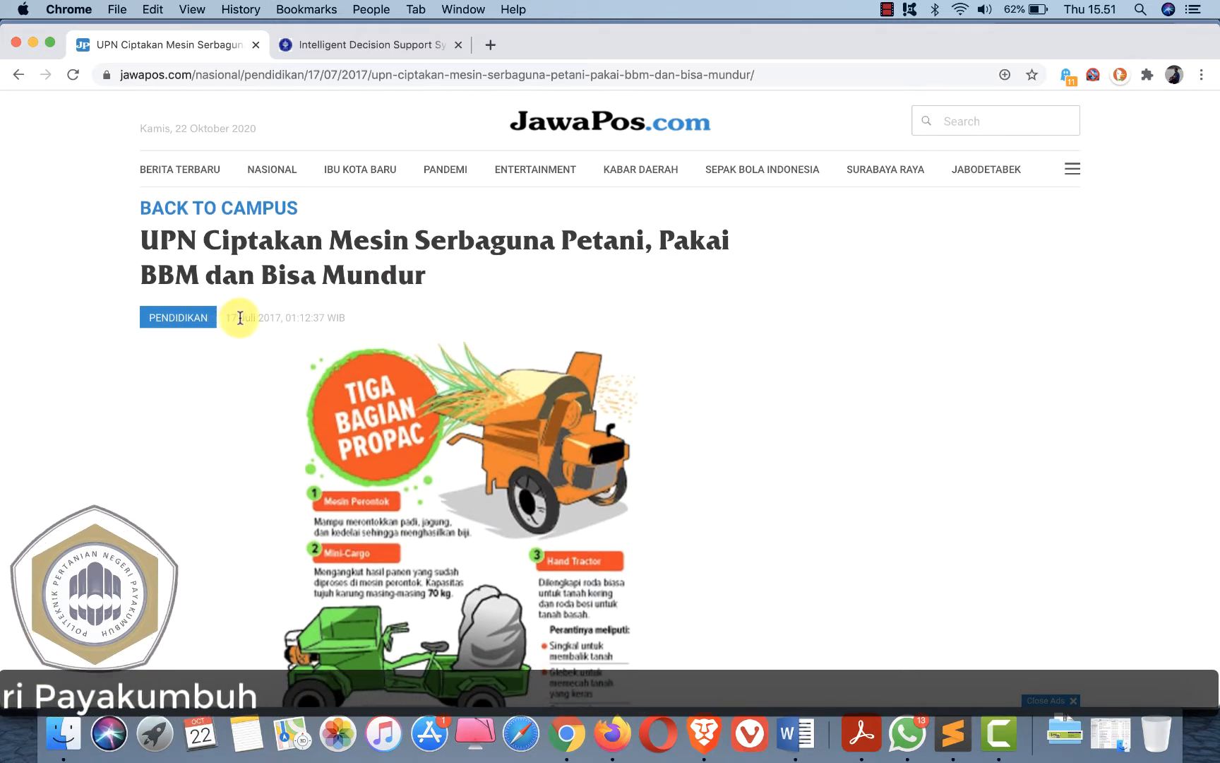
pyautogui.scroll(4, 265, 390)
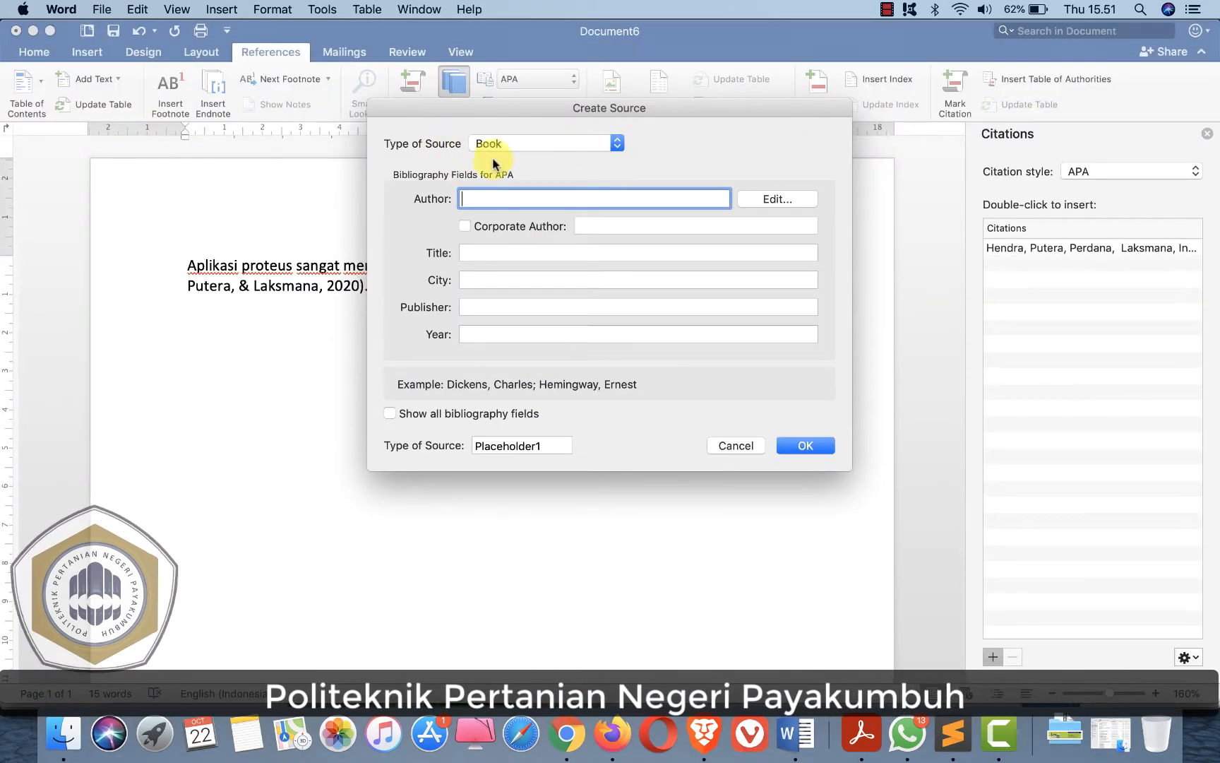
# - Set the source type to Web site and show all bibliography fields
pyautogui.click(513, 143)
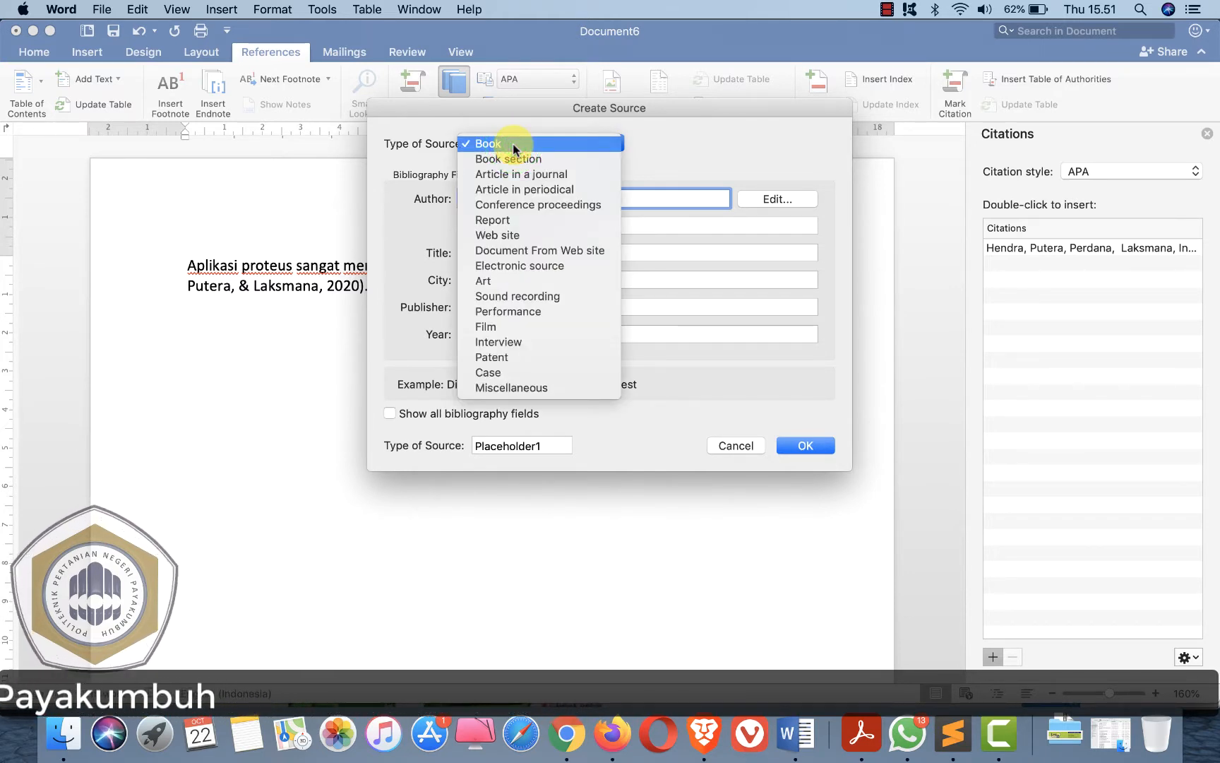
pyautogui.press('Escape')
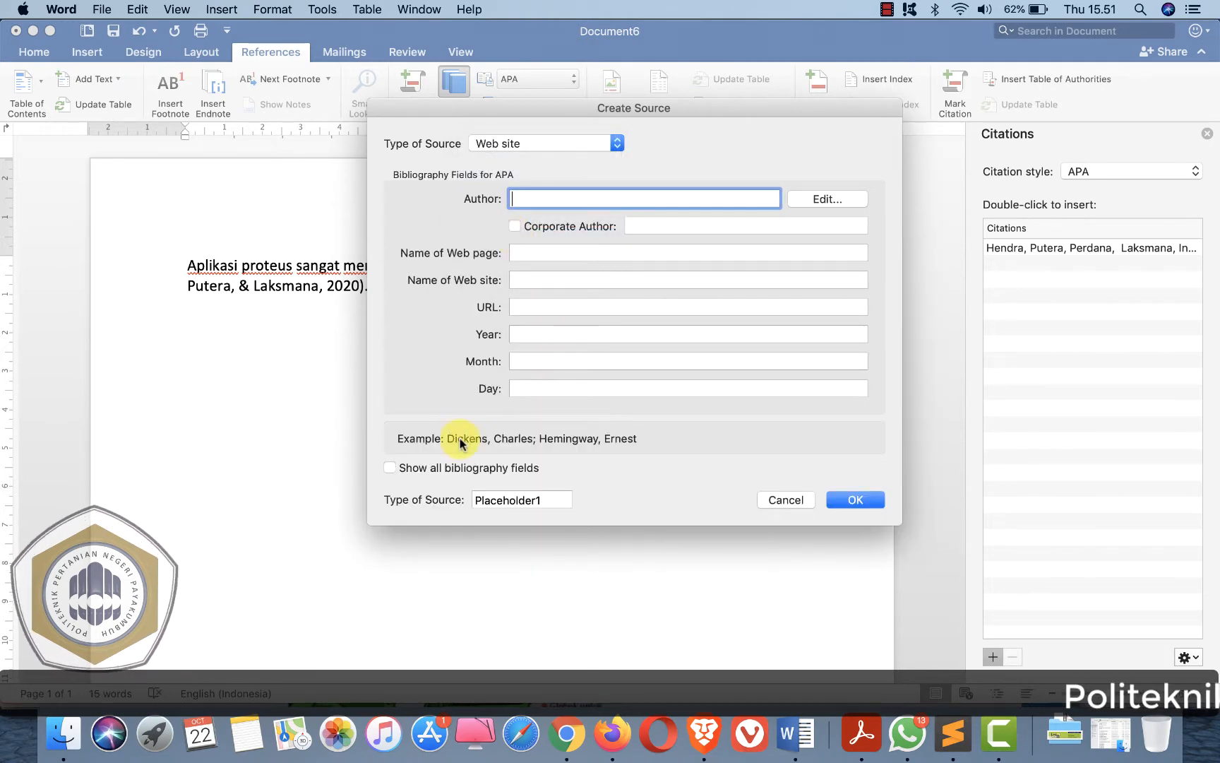
pyautogui.click(390, 469)
pyautogui.click(552, 199)
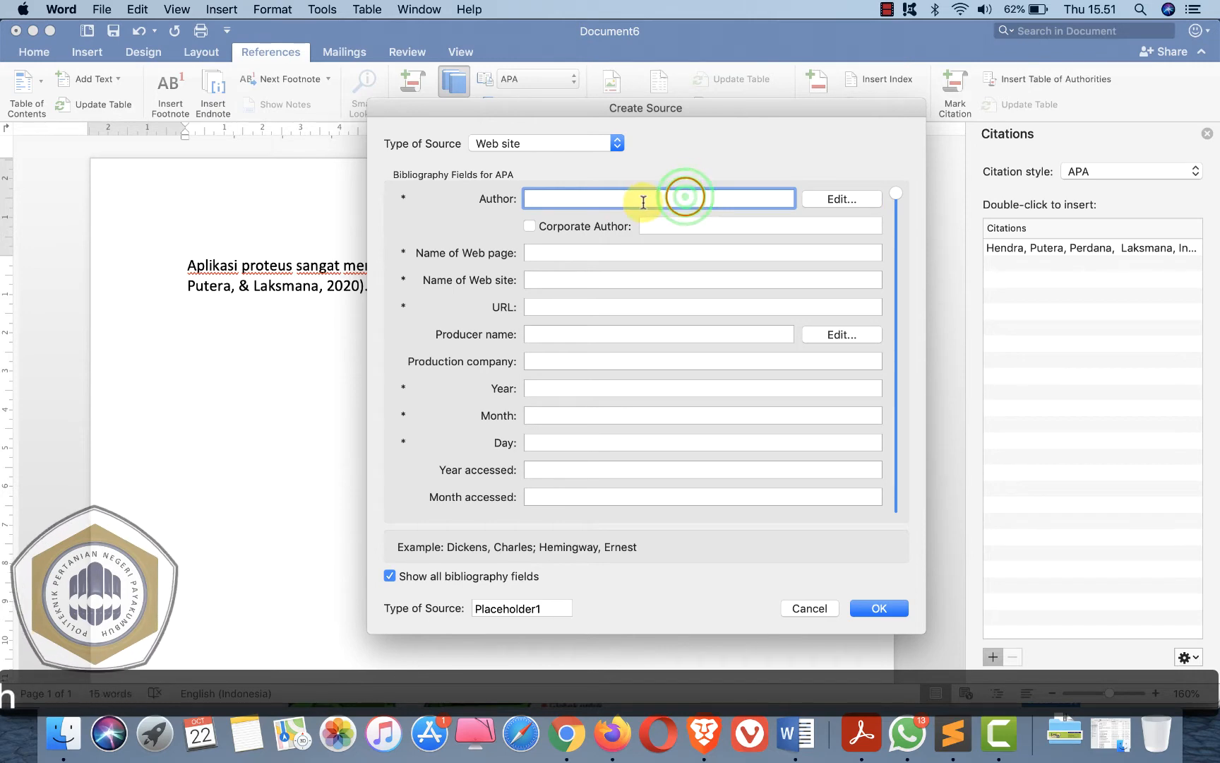
# - Copy JawaPos.com from the article and paste it as the source's author
pyautogui.press('super+Tab')
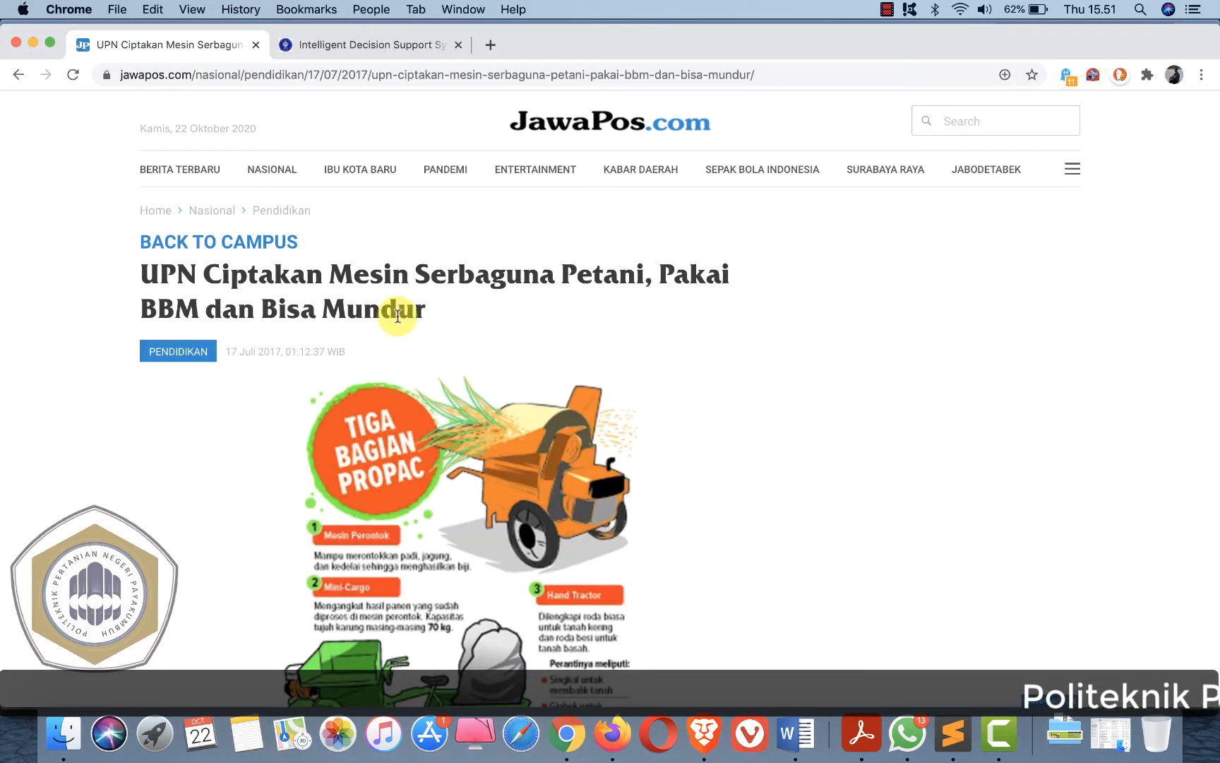
pyautogui.scroll(-5, 397, 315)
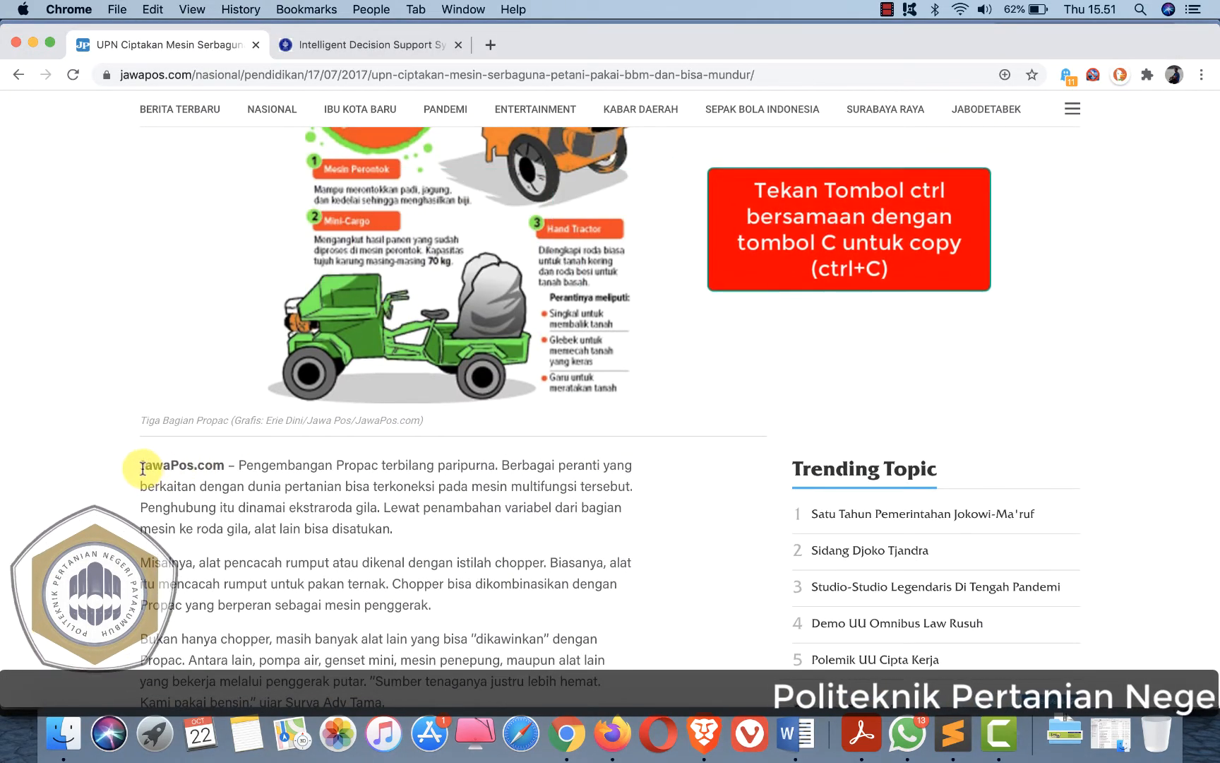
pyautogui.doubleClick(141, 465)
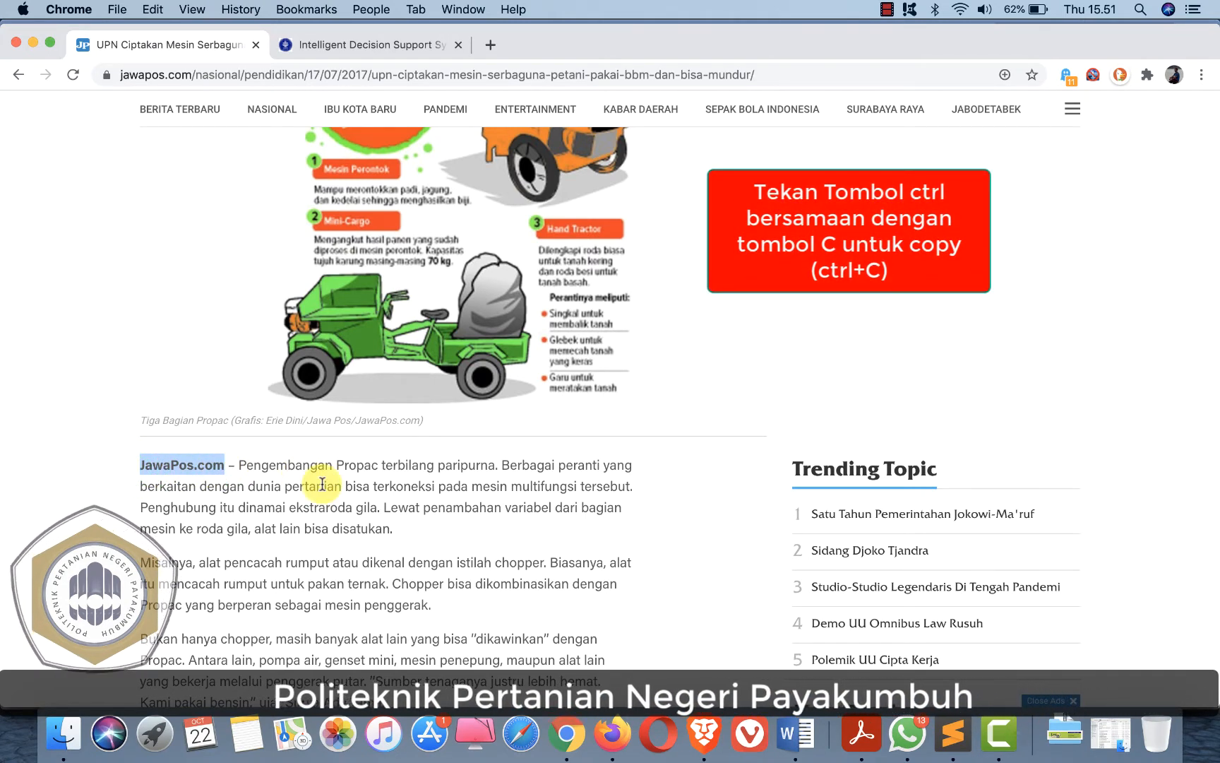
pyautogui.click(164, 472)
pyautogui.moveTo(141, 465); pyautogui.dragTo(225, 465)
pyautogui.press('super+c')
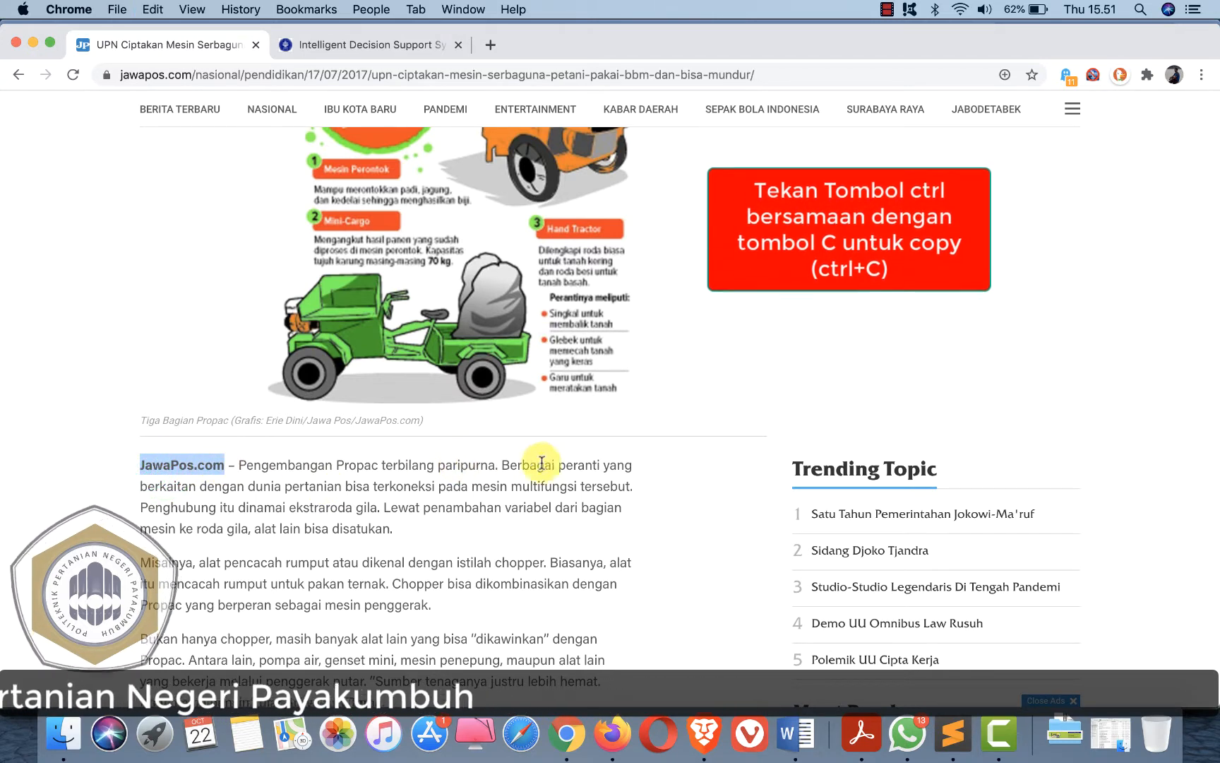
pyautogui.press('super+Tab')
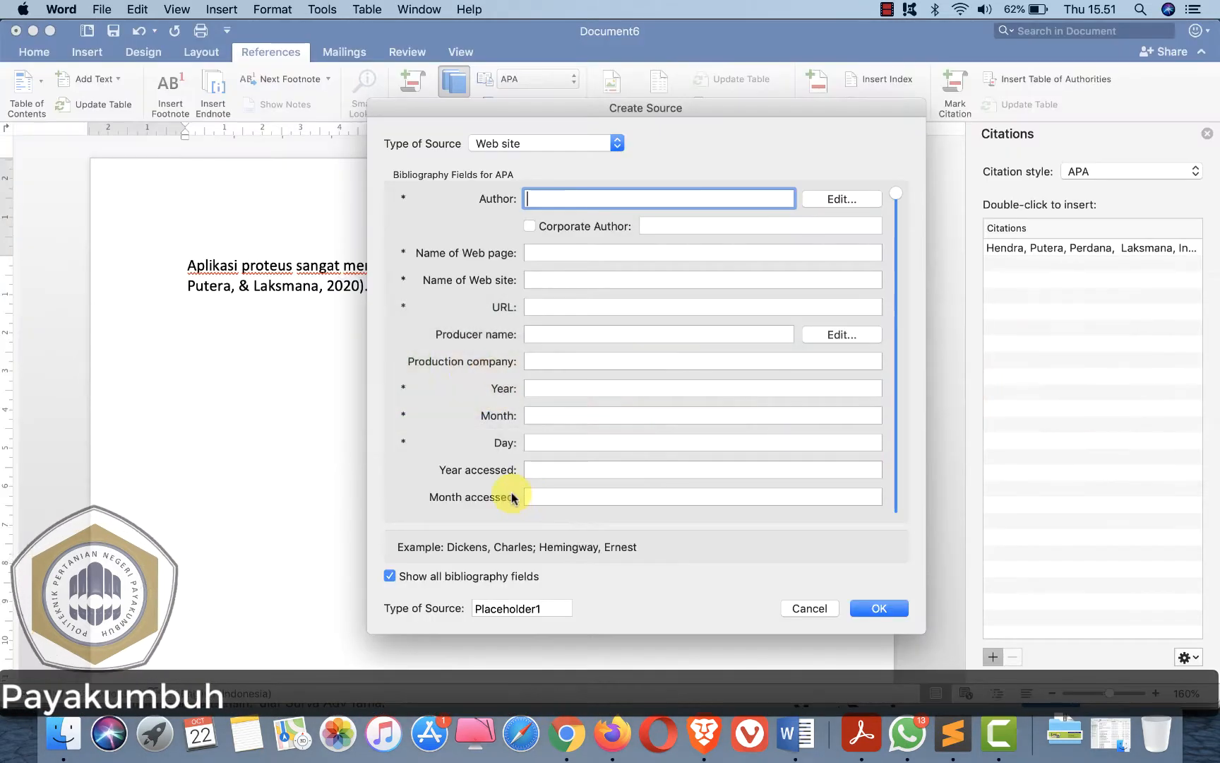
pyautogui.click(544, 199)
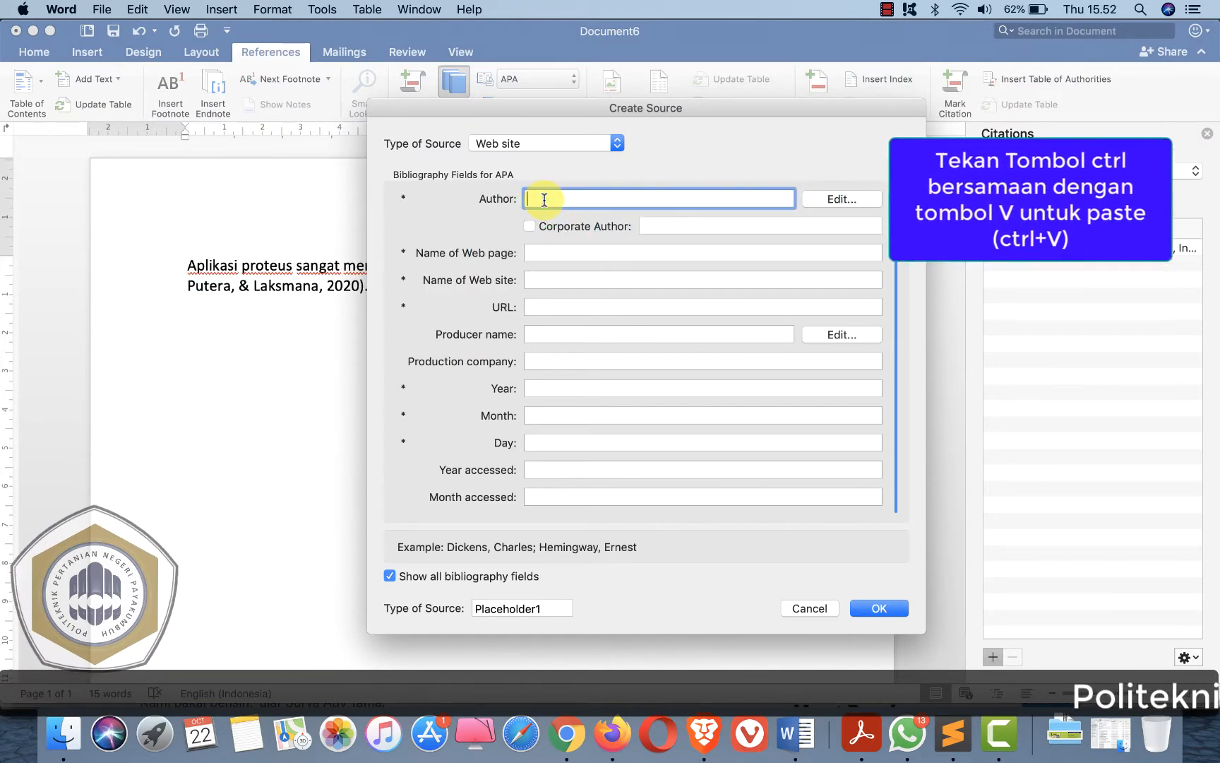
pyautogui.press('super+v')
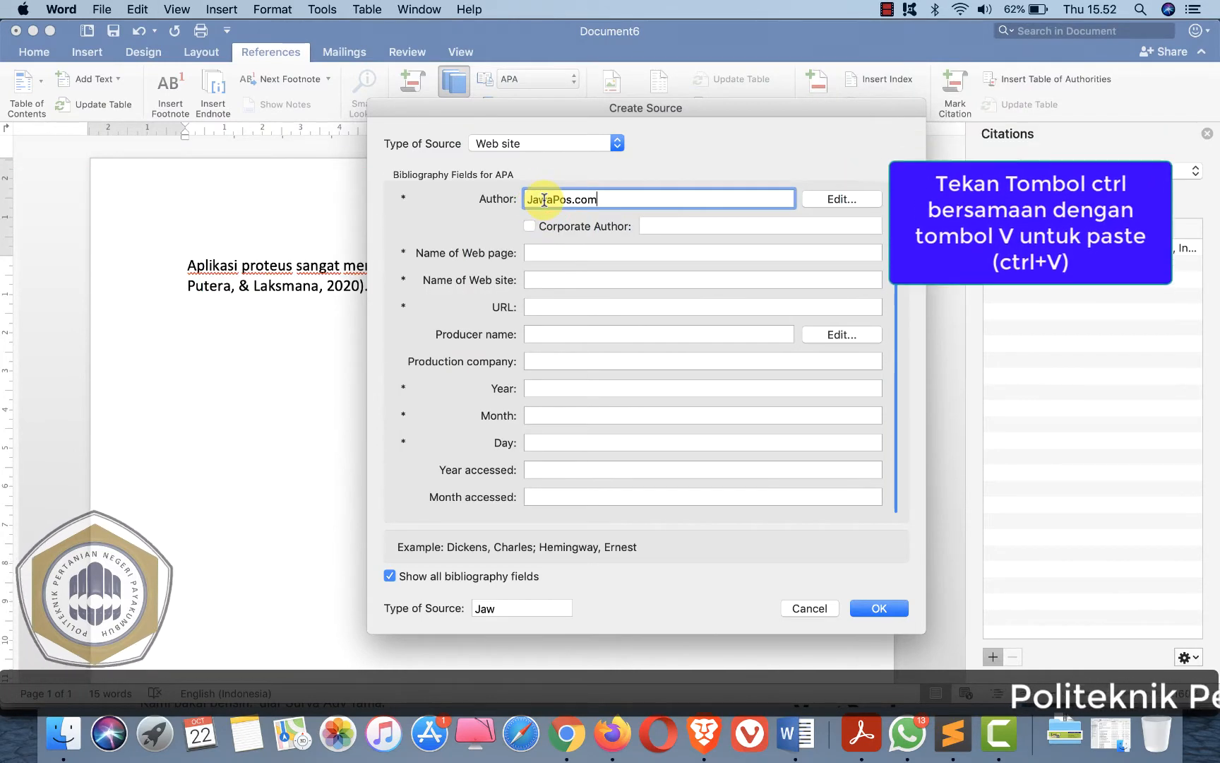
# - Copy the article headline "UPN Ciptakan Mesin Serbaguna Petani, Pakai BBM dan Bisa Mundur" into the Name of Web page field
pyautogui.click(536, 253)
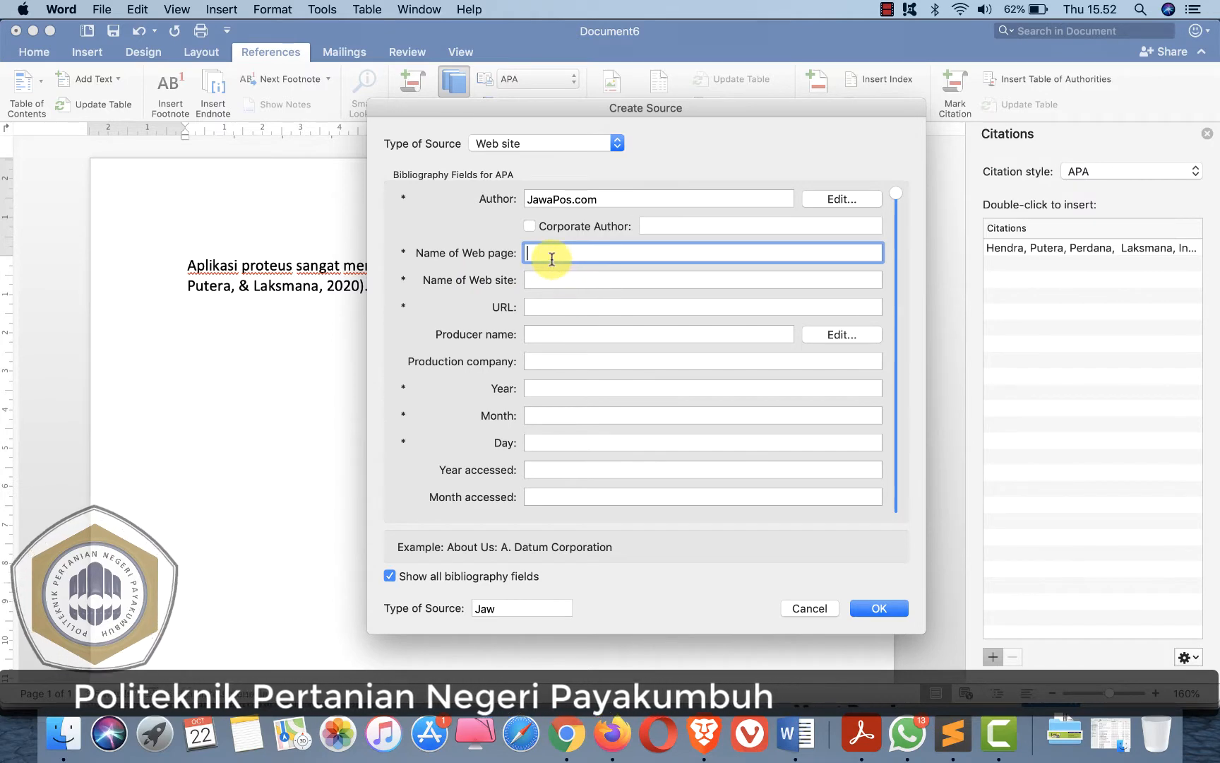
pyautogui.press('super+Tab')
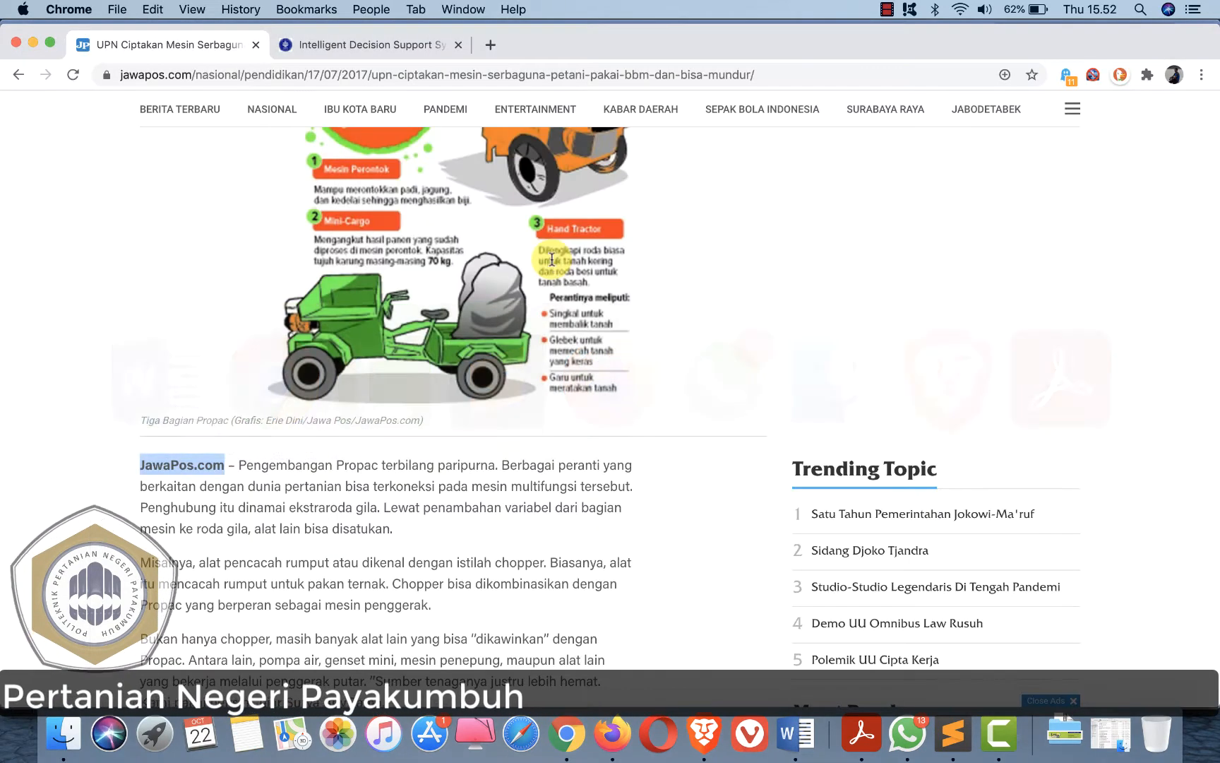
pyautogui.scroll(10, 409, 333)
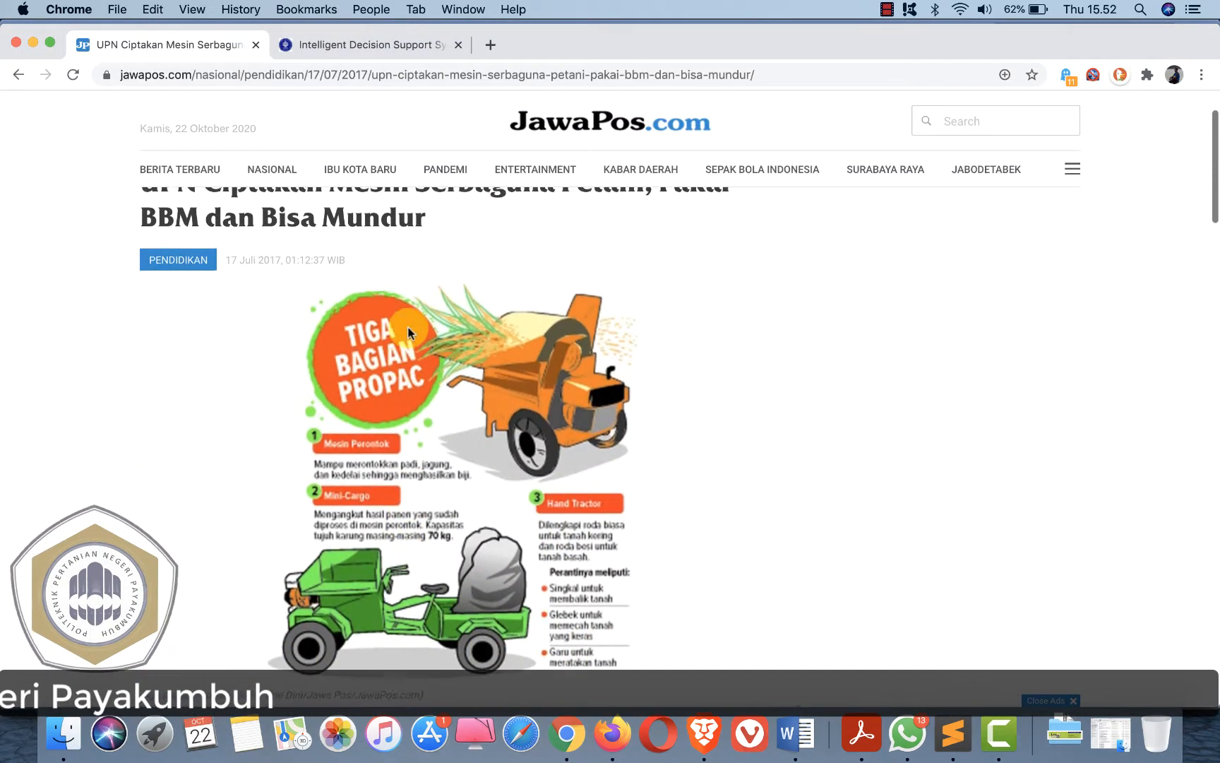
pyautogui.moveTo(138, 253); pyautogui.dragTo(411, 275)
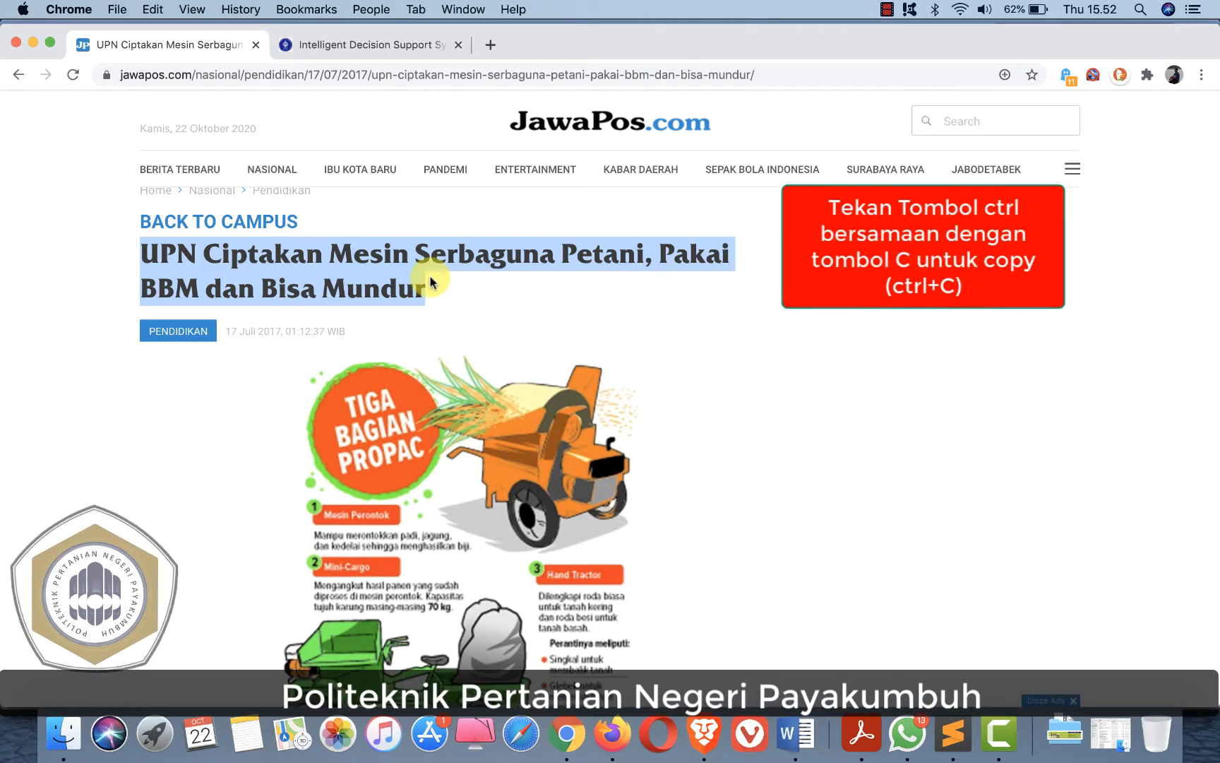
pyautogui.press('super+Tab')
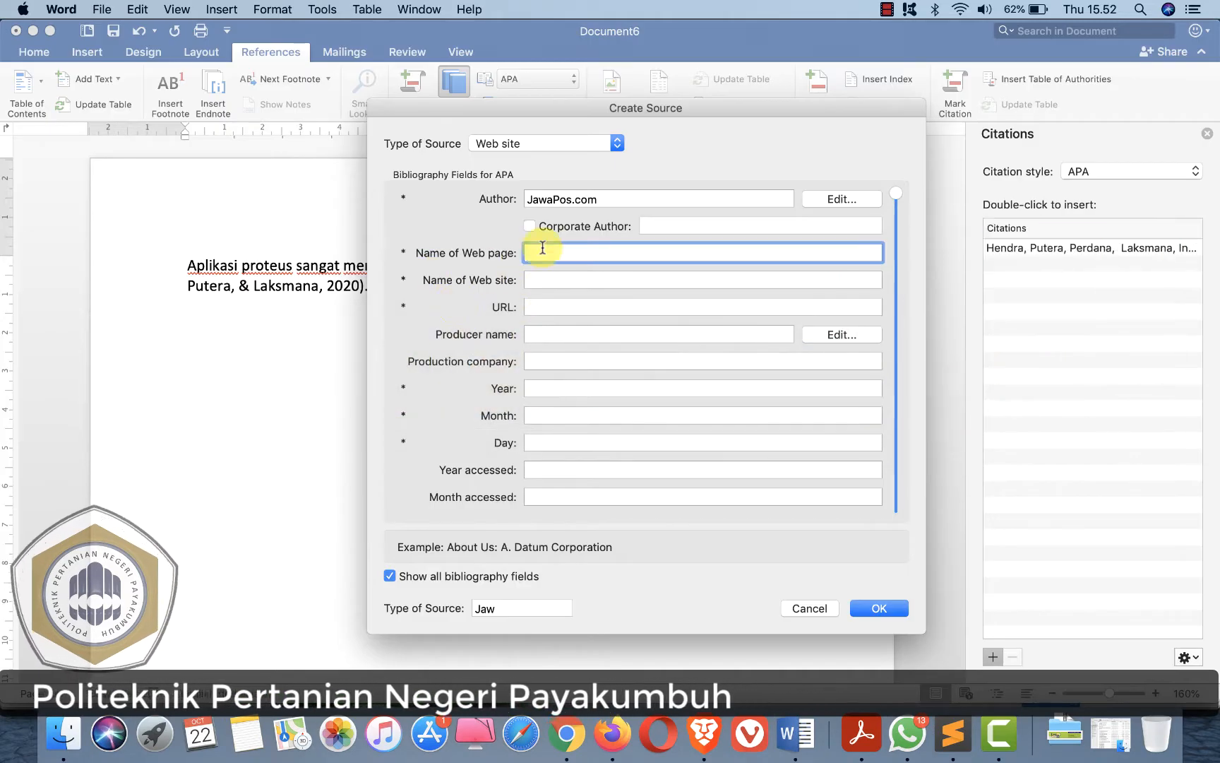
pyautogui.click(533, 250)
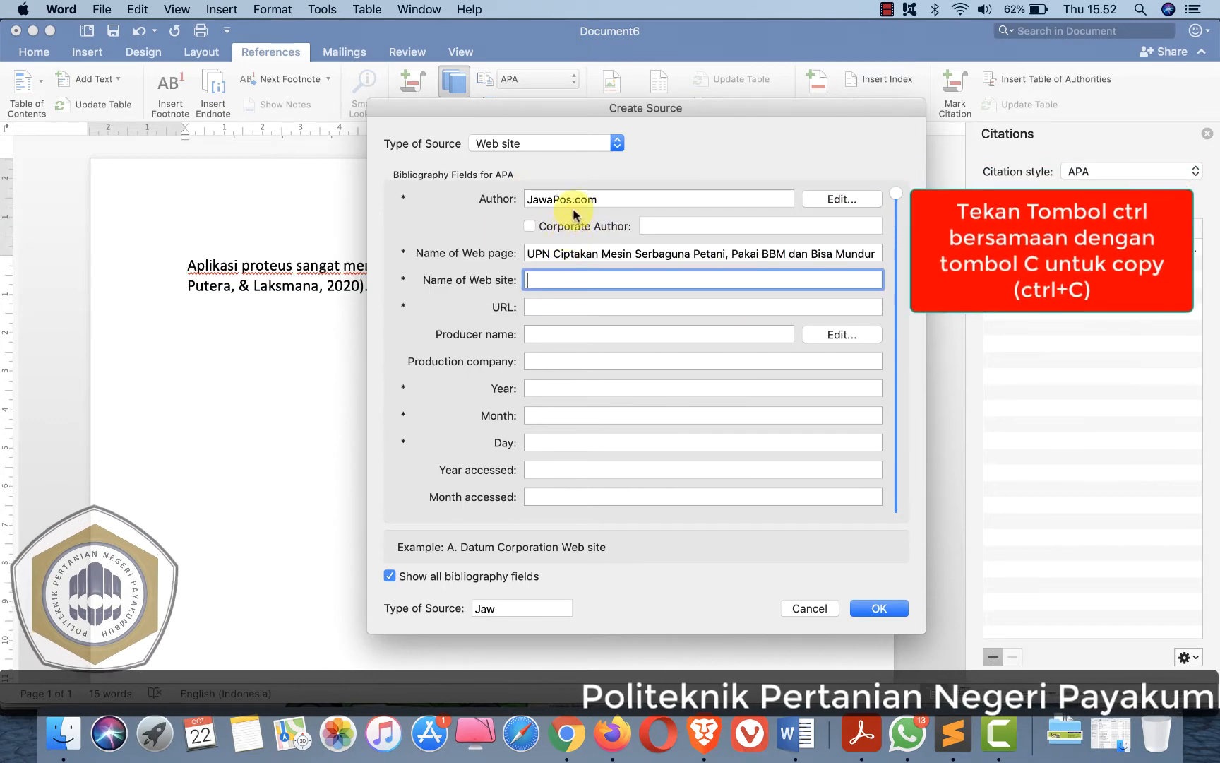
# - Copy JawaPos.com from the author field into the Name of Web site field
pyautogui.moveTo(598, 199); pyautogui.dragTo(525, 198)
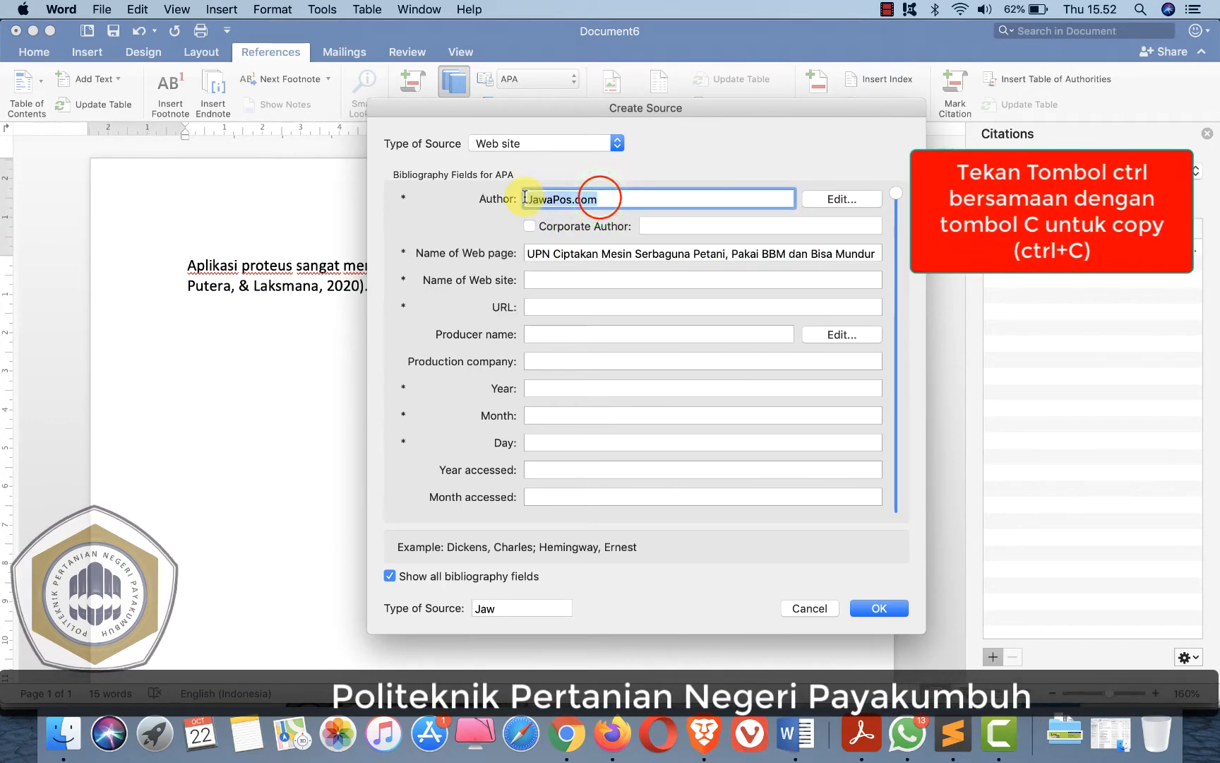
pyautogui.press('super+c')
pyautogui.click(558, 282)
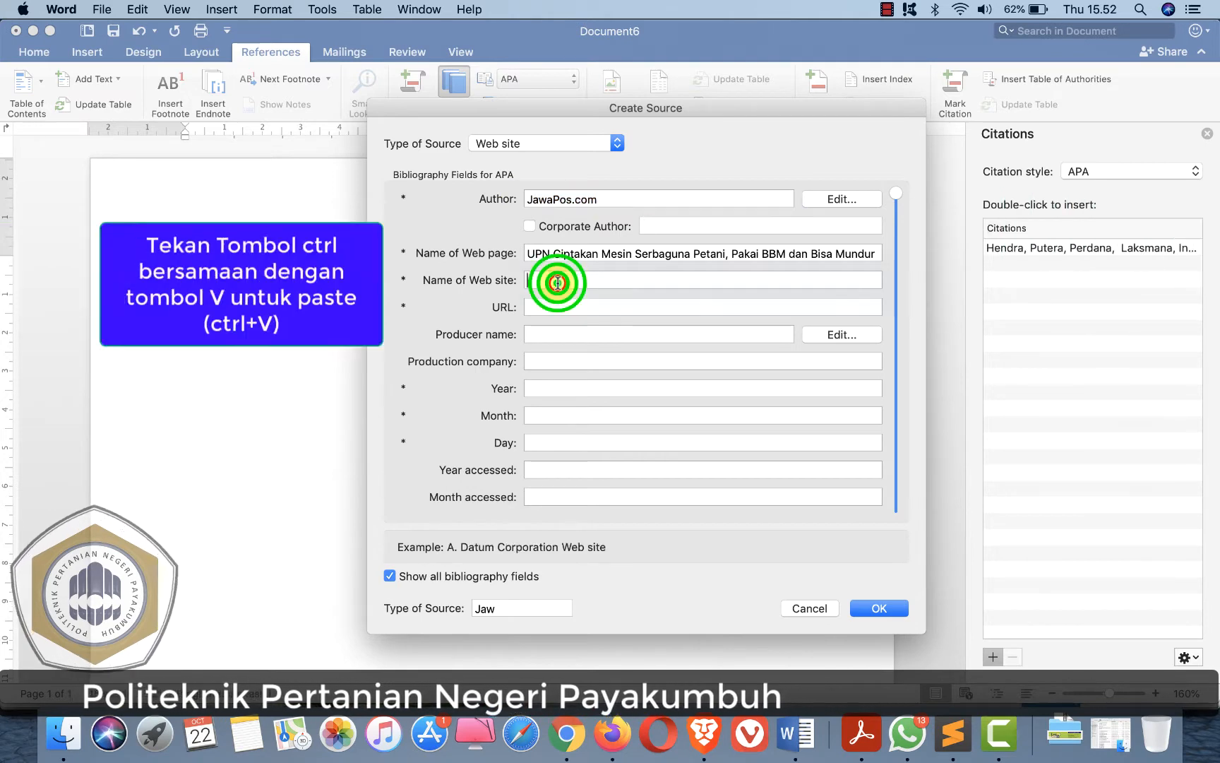
pyautogui.press('super+v')
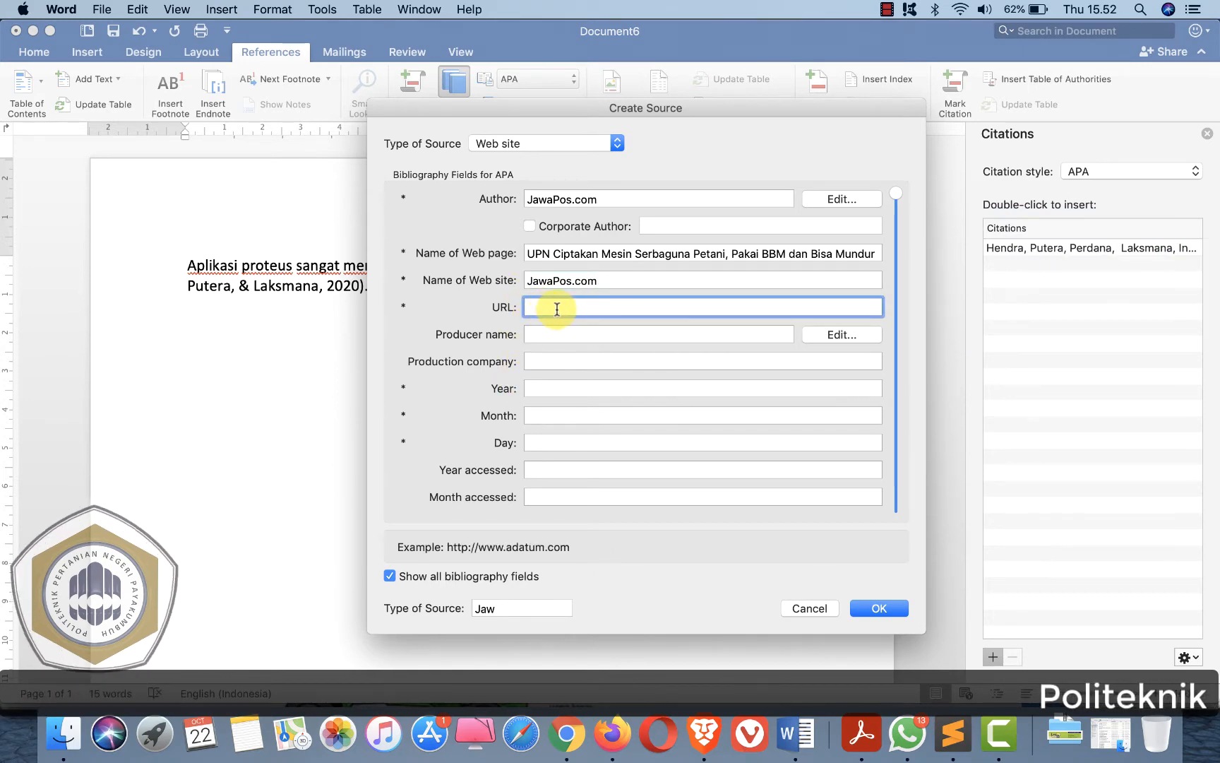
# - Copy the article's address from Chrome into the URL field
pyautogui.press('super+Tab')
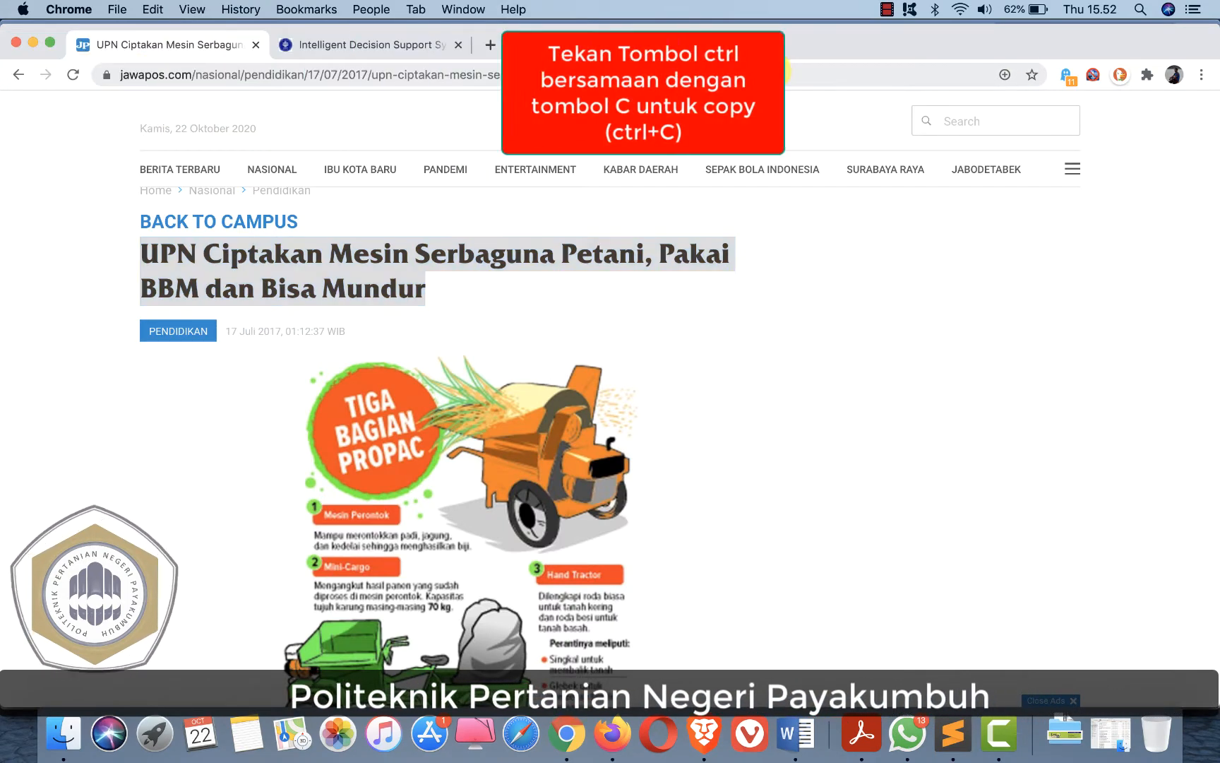
pyautogui.click(771, 71)
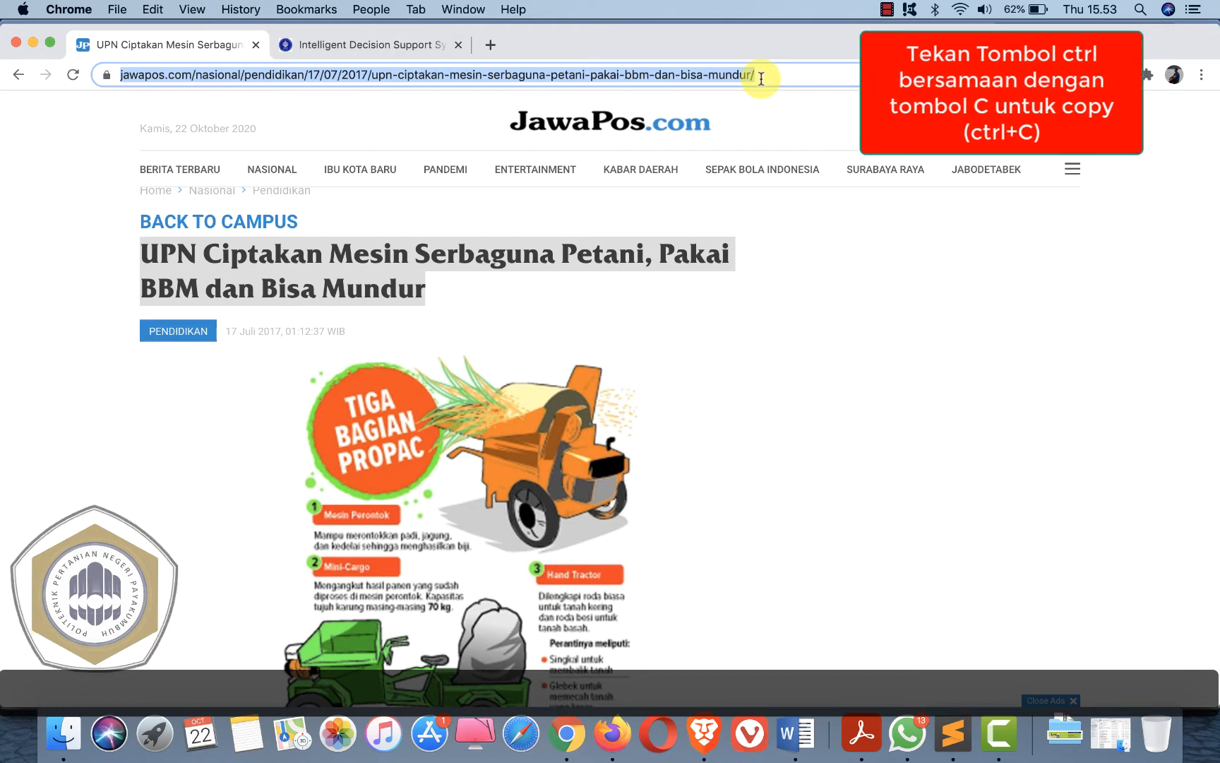
pyautogui.press('super+Tab')
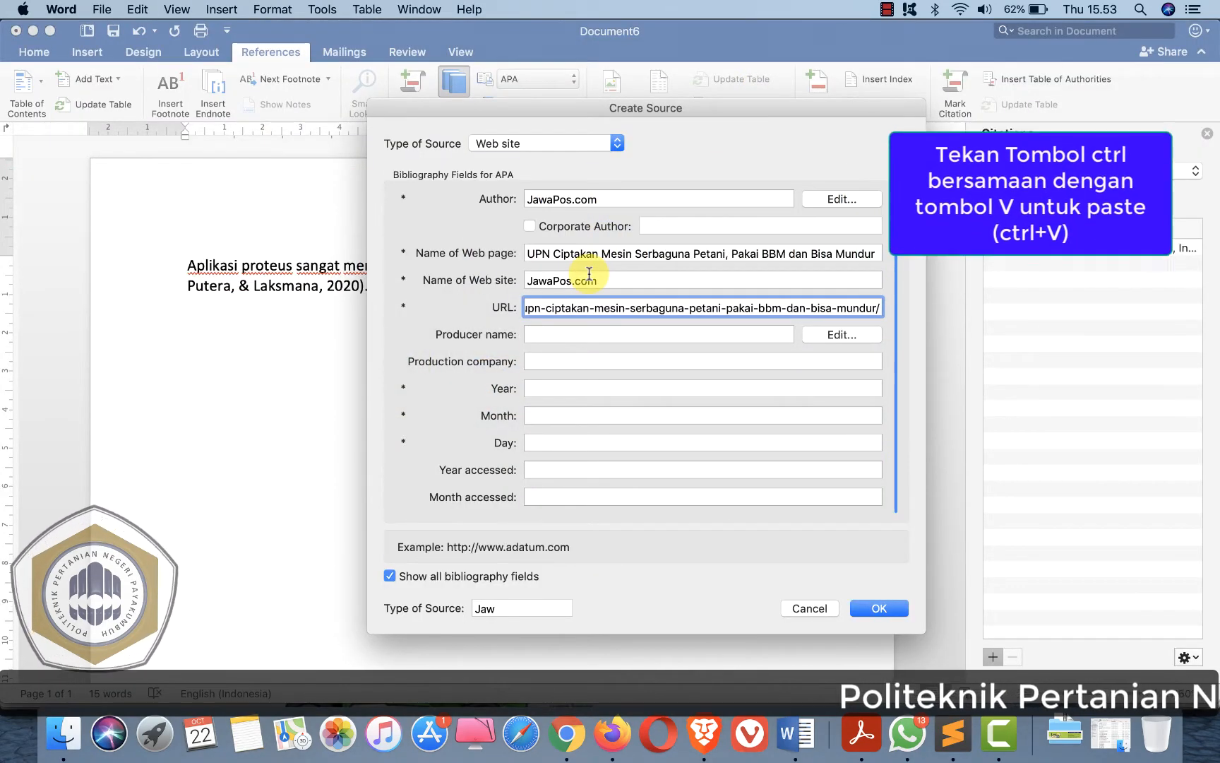
# - Set the source year to 2017, taken from the article's publication date
pyautogui.click(533, 387)
pyautogui.press('super+Tab')
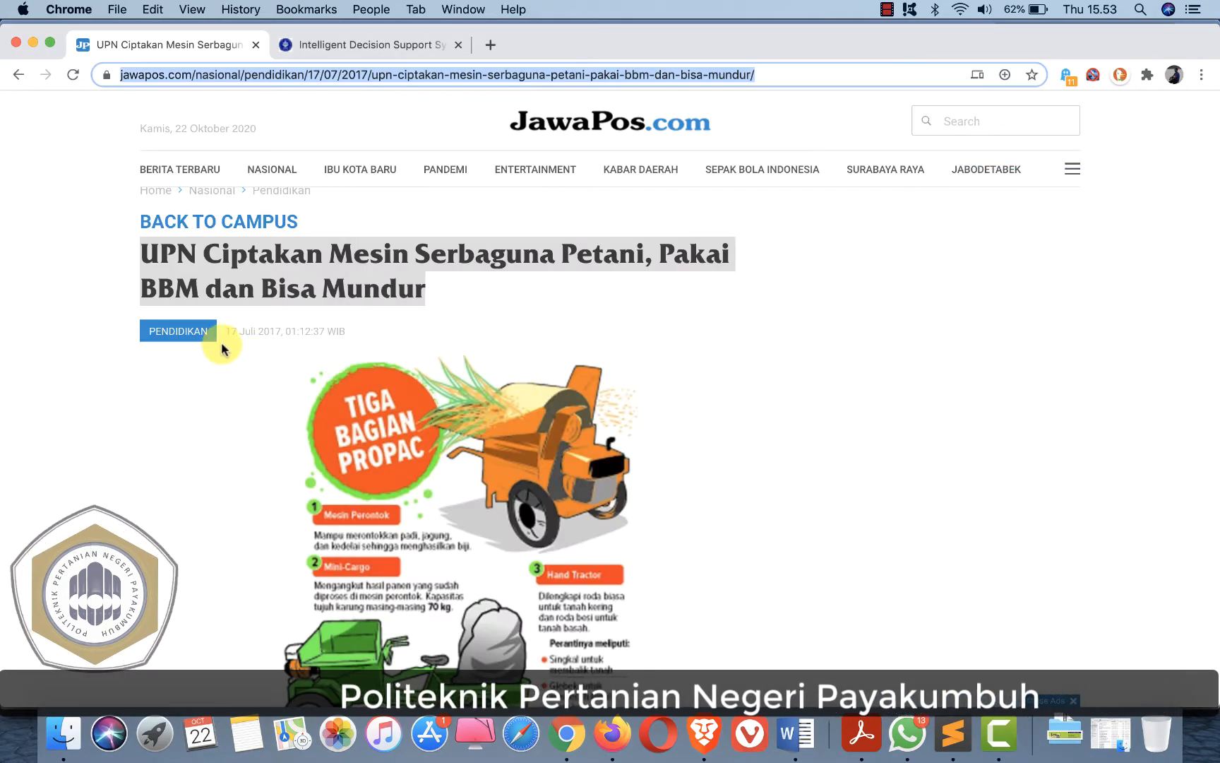
pyautogui.click(257, 332)
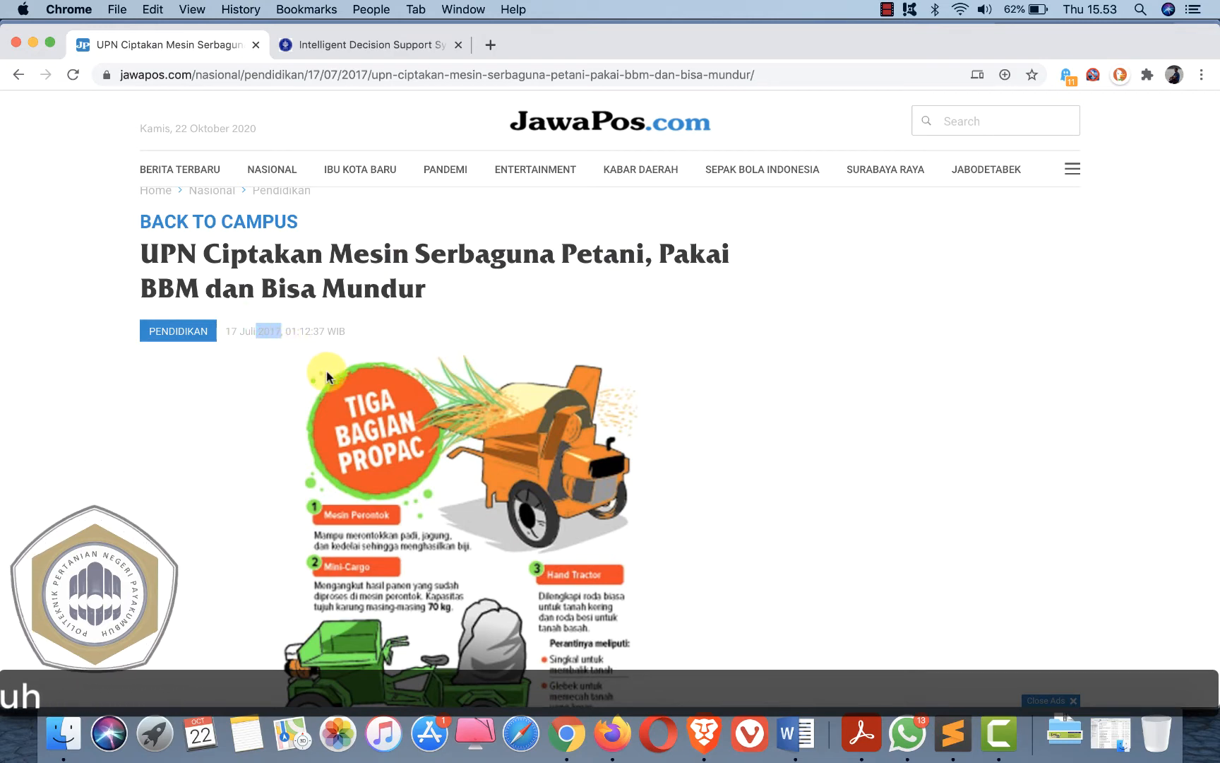
pyautogui.press('super+Tab')
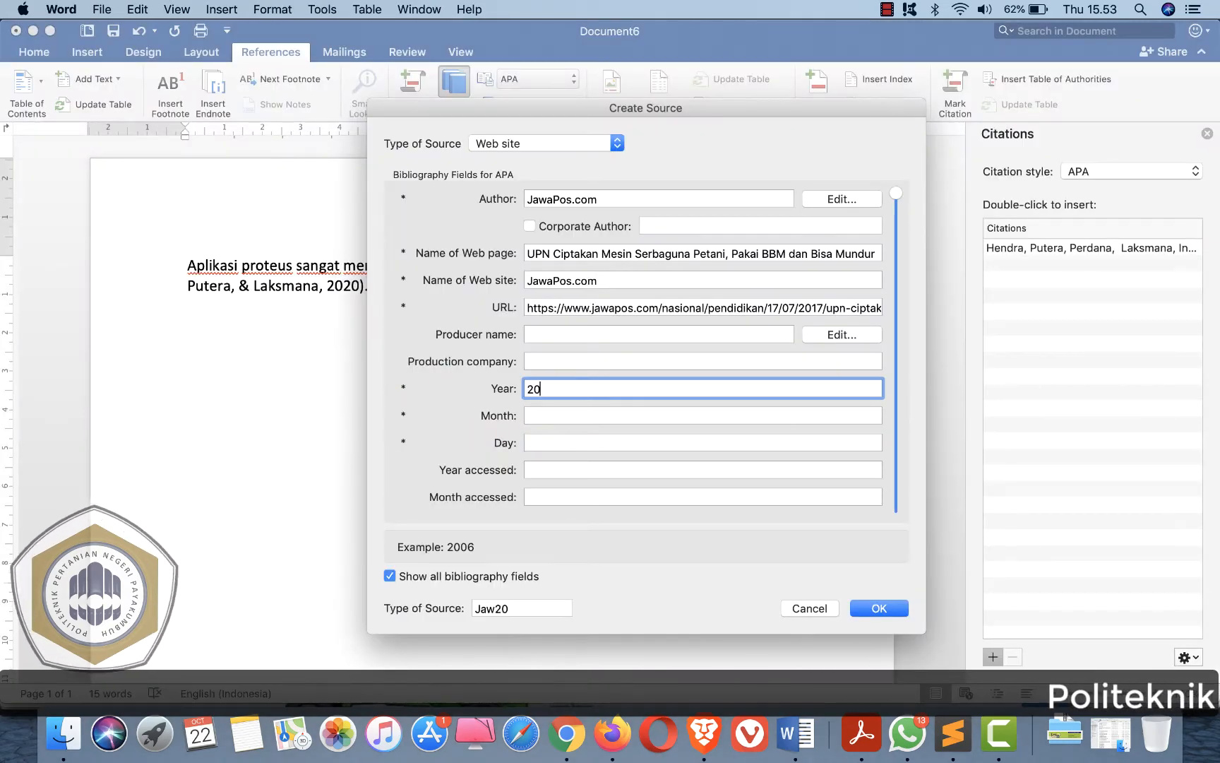
pyautogui.click(567, 415)
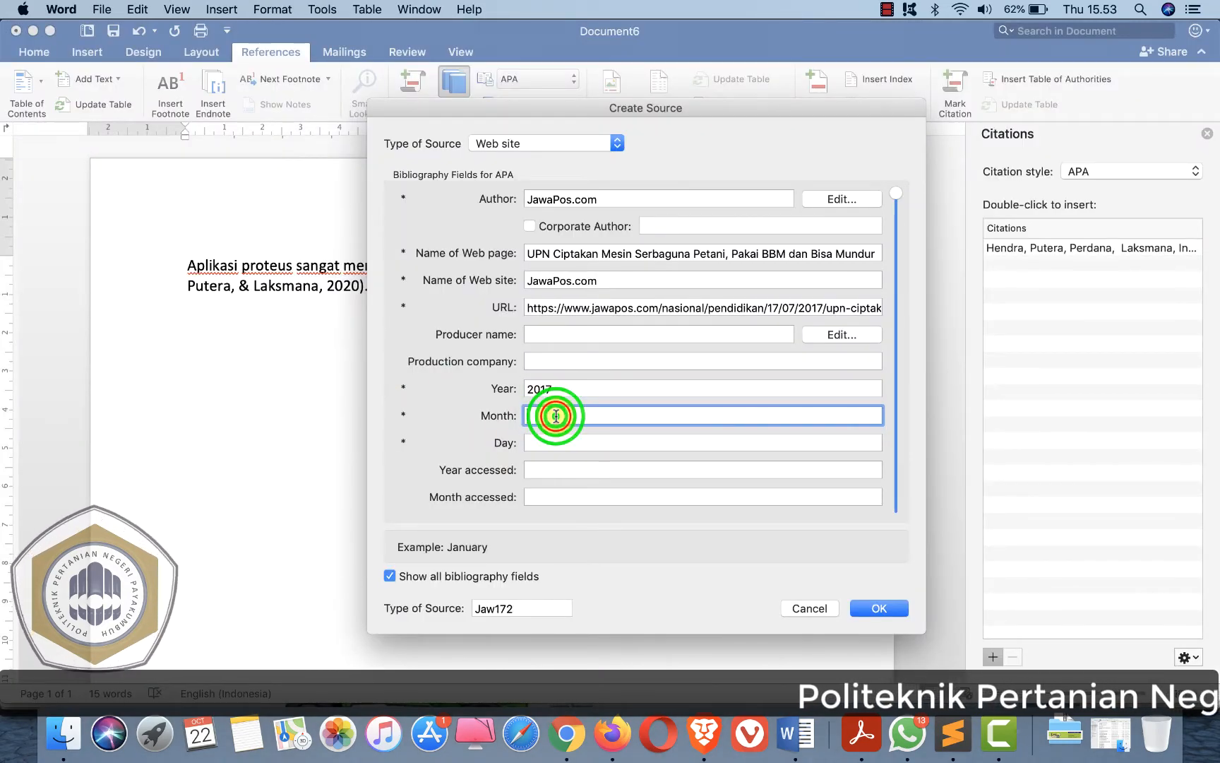
# - Enter Juli as the source's month
pyautogui.press('super+Tab')
pyautogui.press('super+Tab')
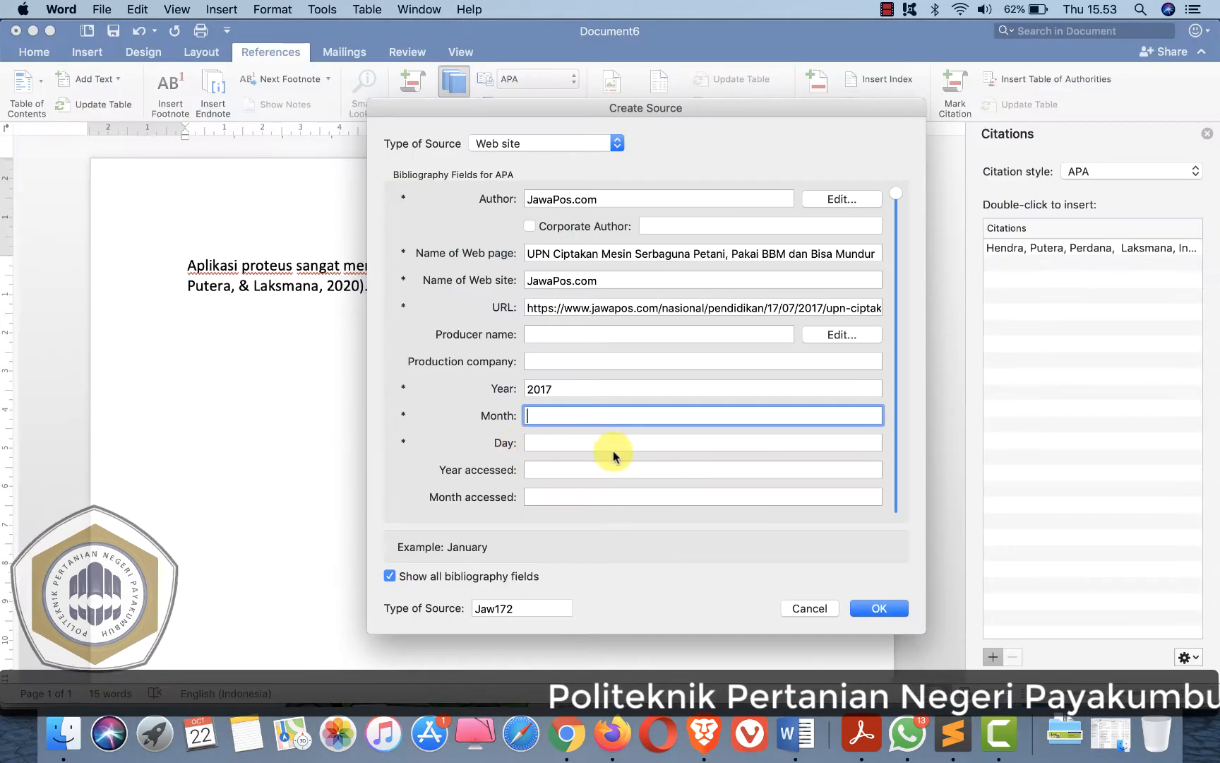
pyautogui.click(555, 444)
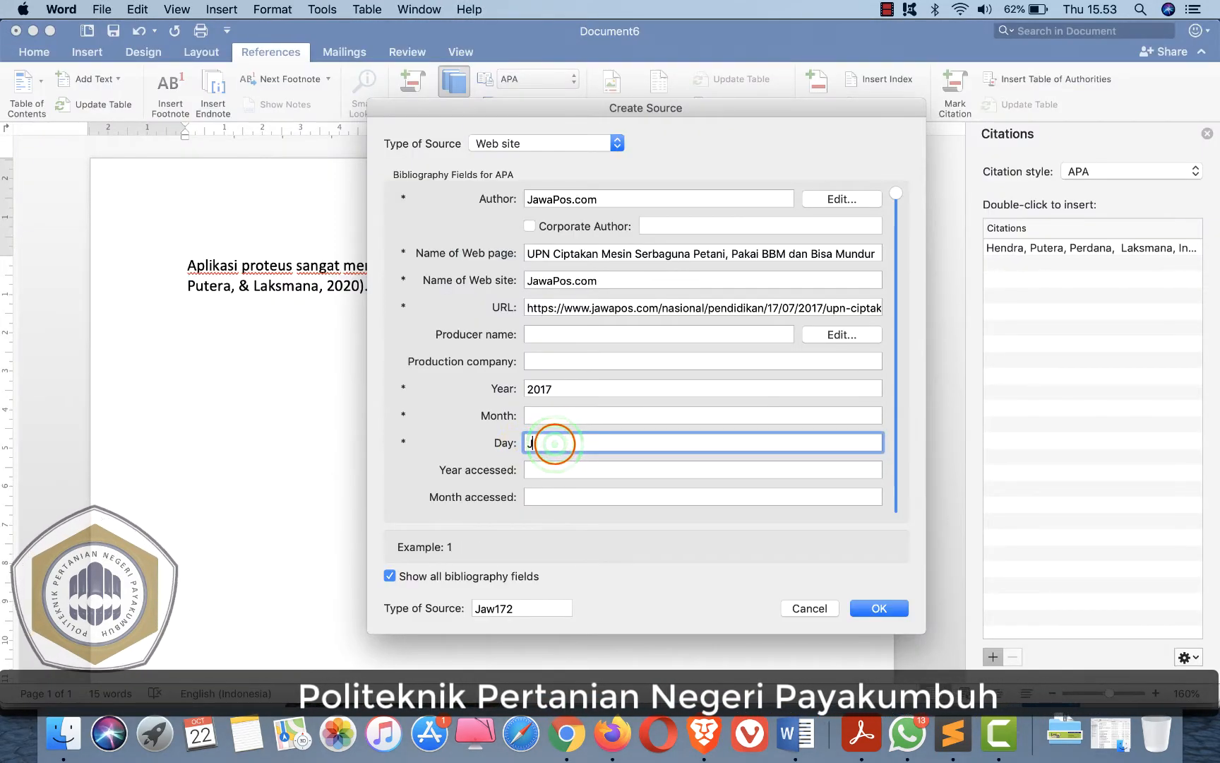
pyautogui.write('Juli')
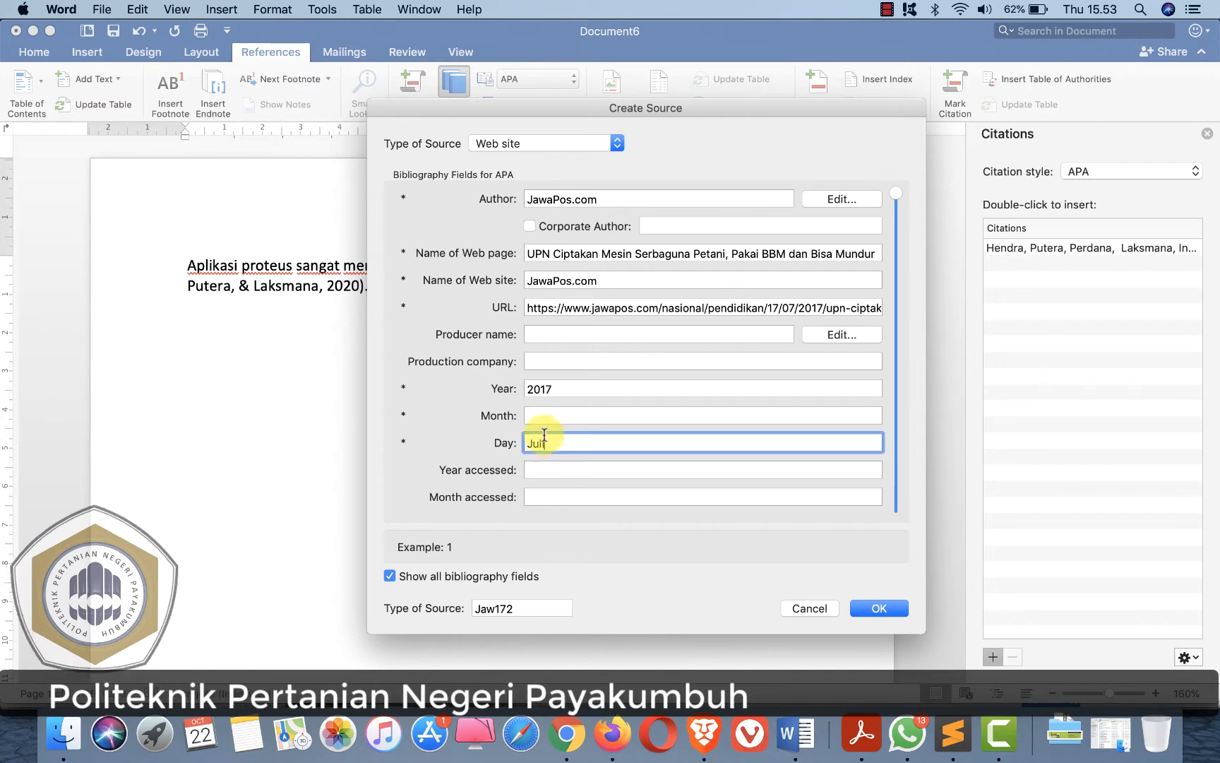
pyautogui.click(536, 413)
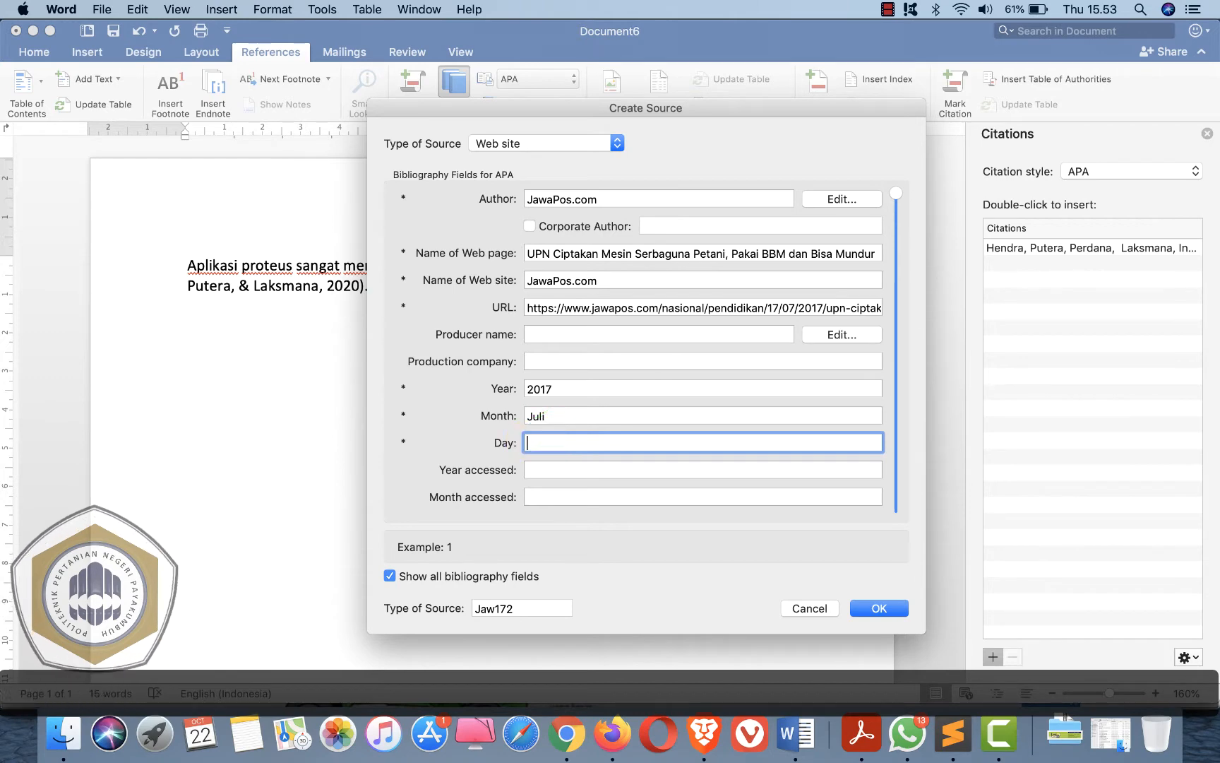
# - Check the article's publication date and fill in the source's day as 17 and the year accessed as 2020
pyautogui.press('super+Tab')
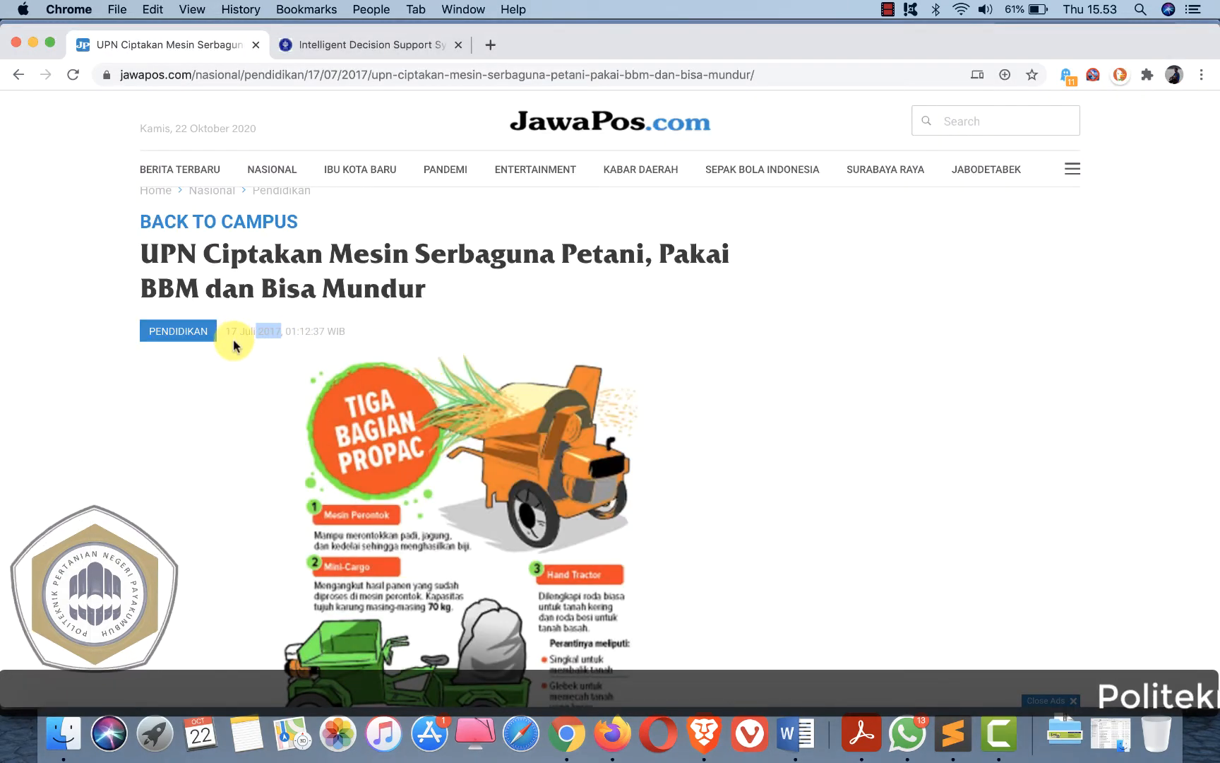
pyautogui.press('super+Tab')
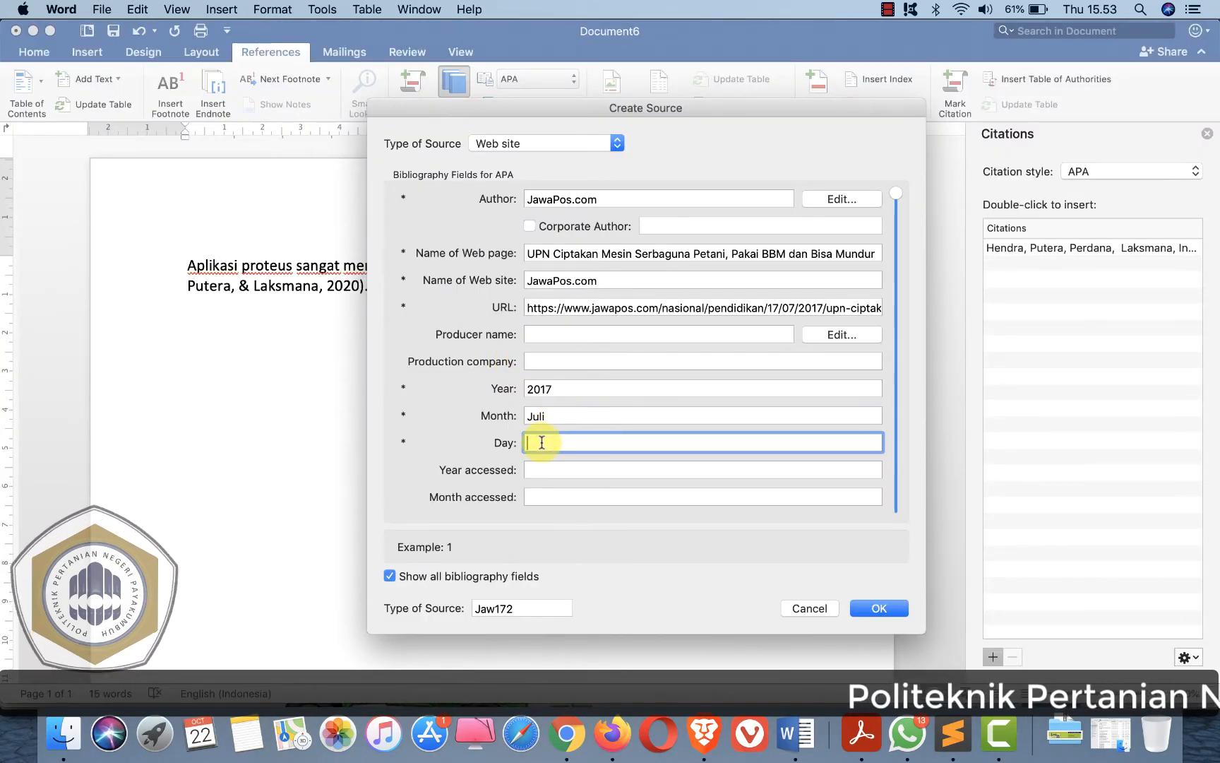
pyautogui.click(565, 466)
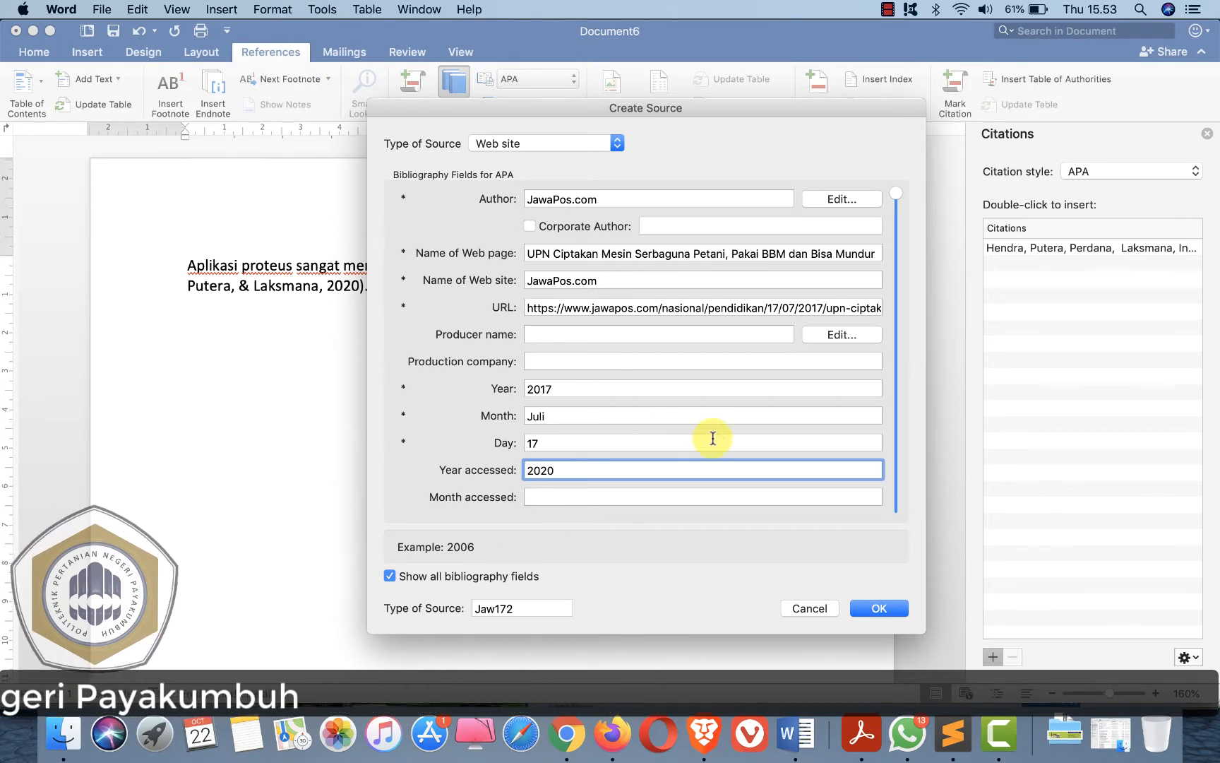
# - Enter Oktober as the month accessed and 22 as the day accessed for the web site source
pyautogui.click(895, 212)
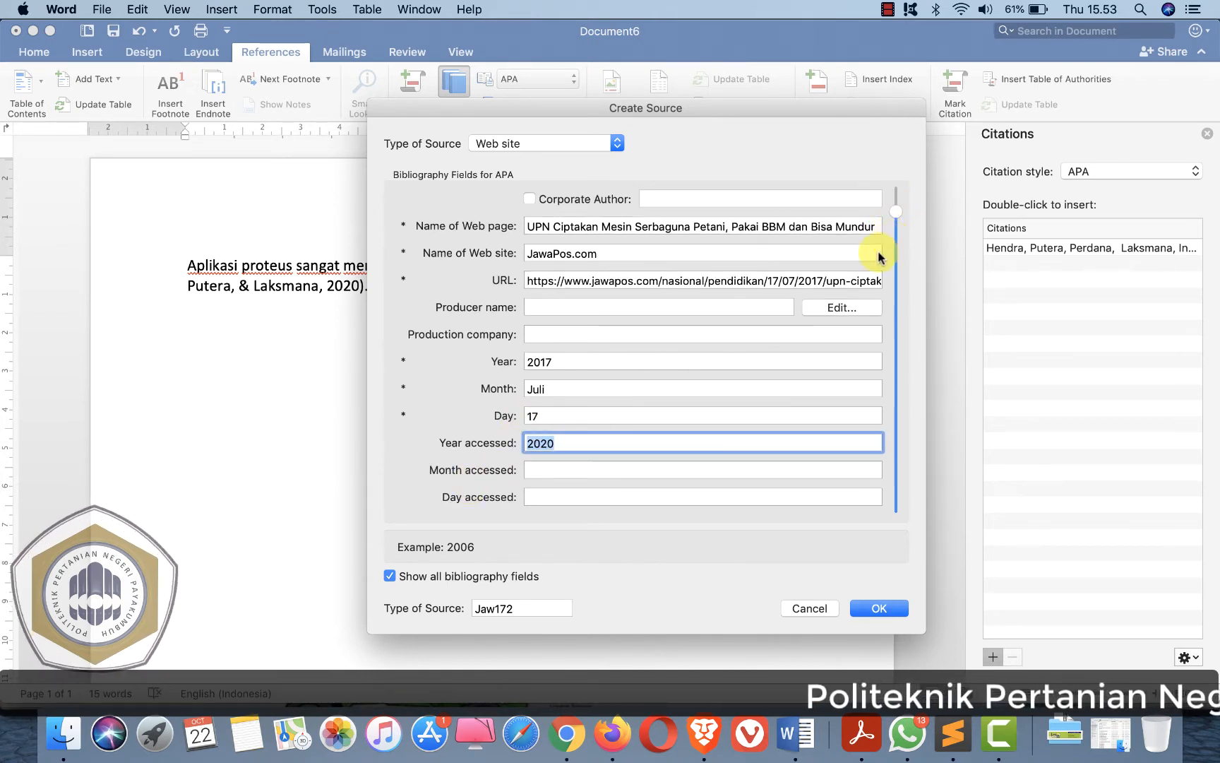
pyautogui.click(536, 472)
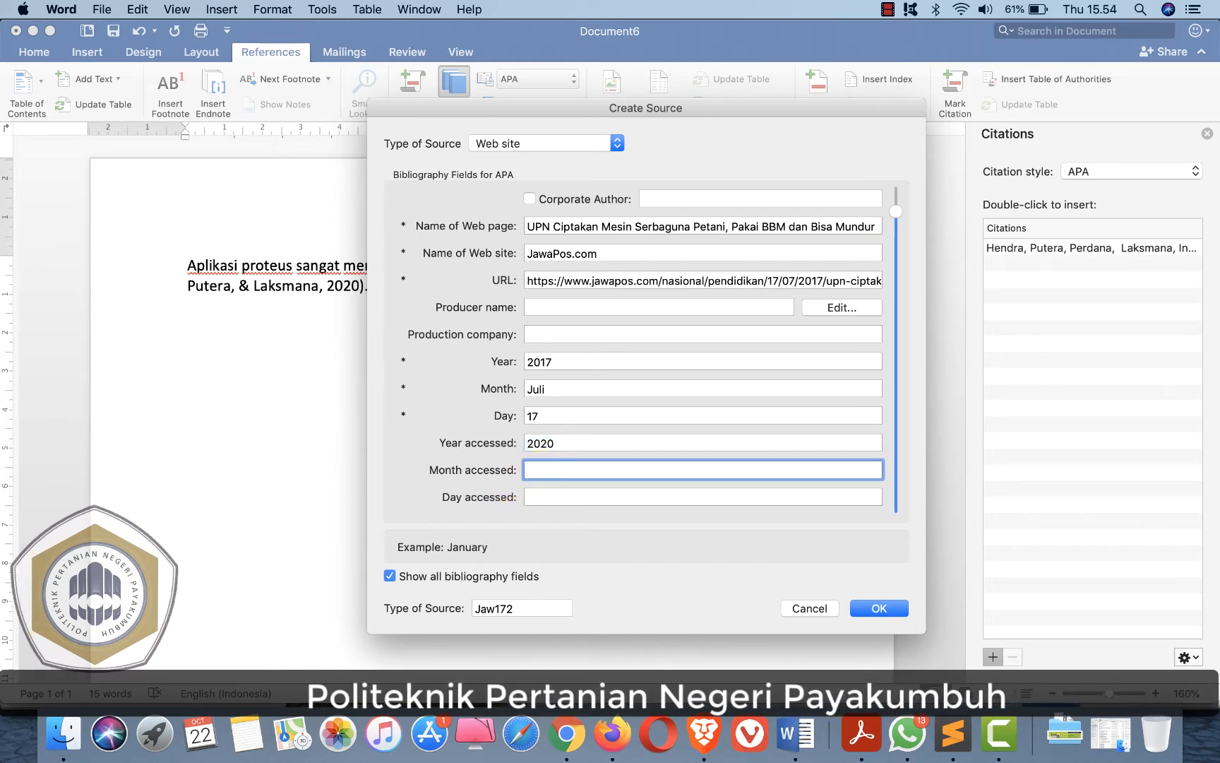
pyautogui.write('Ok')
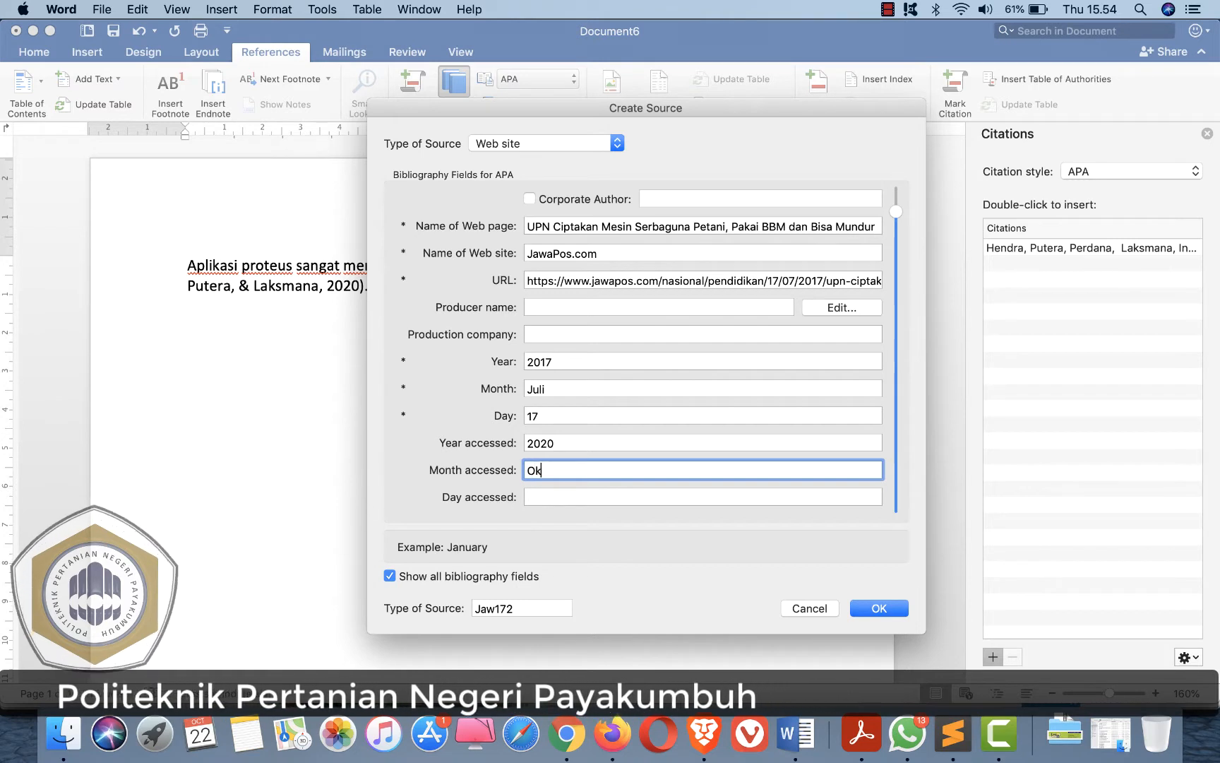
pyautogui.write('tober')
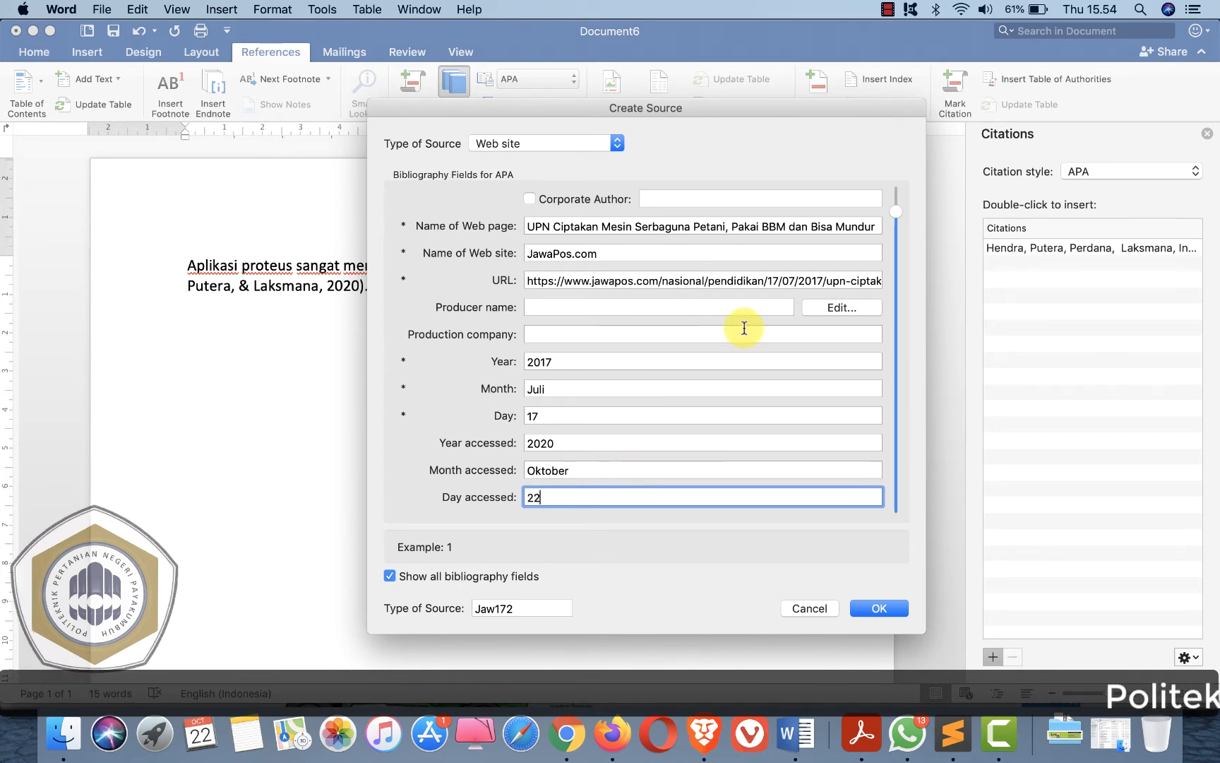
# - Review the date fields and create the web site source, inserting its citation into the paragraph
pyautogui.click(895, 195)
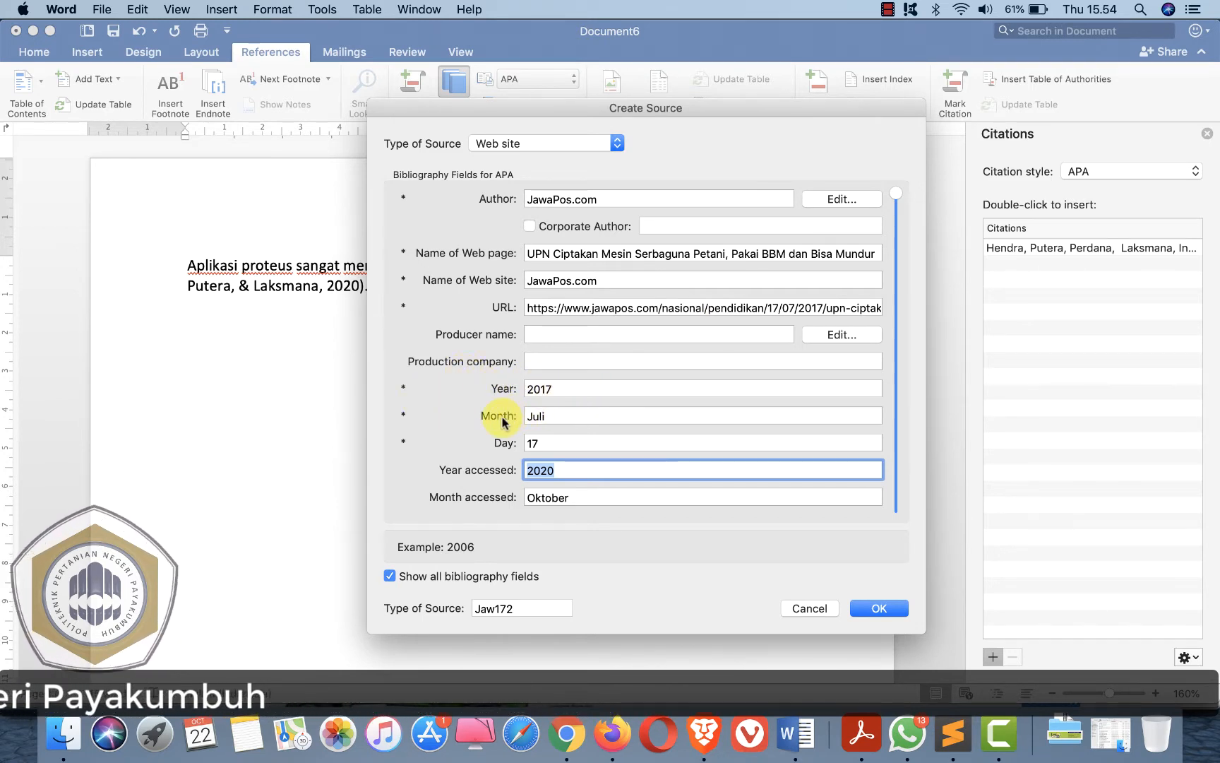
pyautogui.click(562, 415)
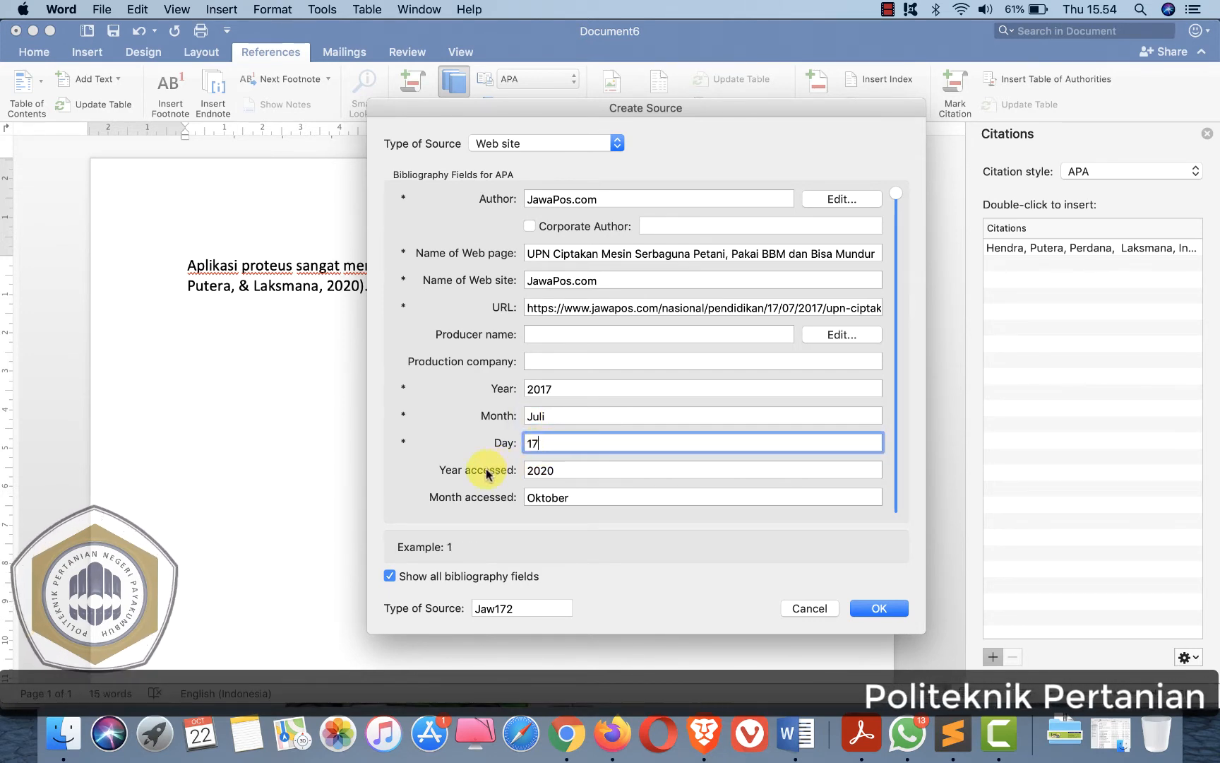
pyautogui.click(564, 470)
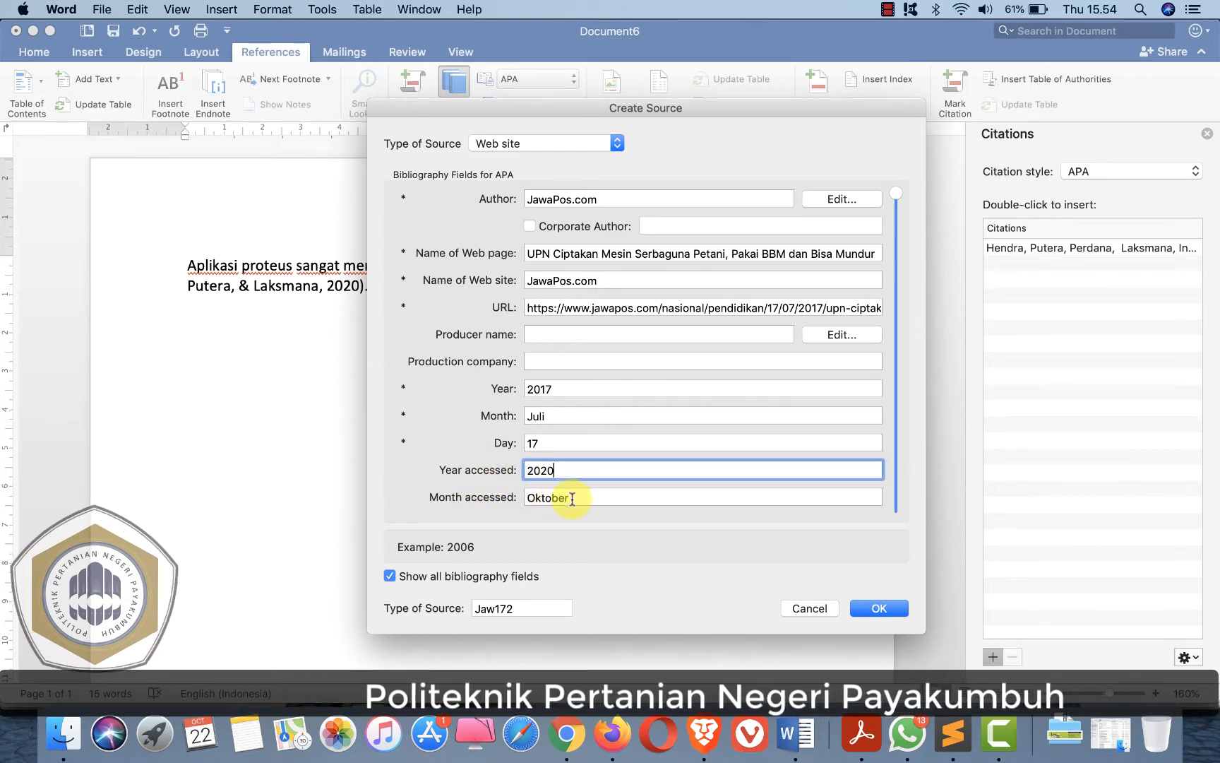
pyautogui.click(550, 497)
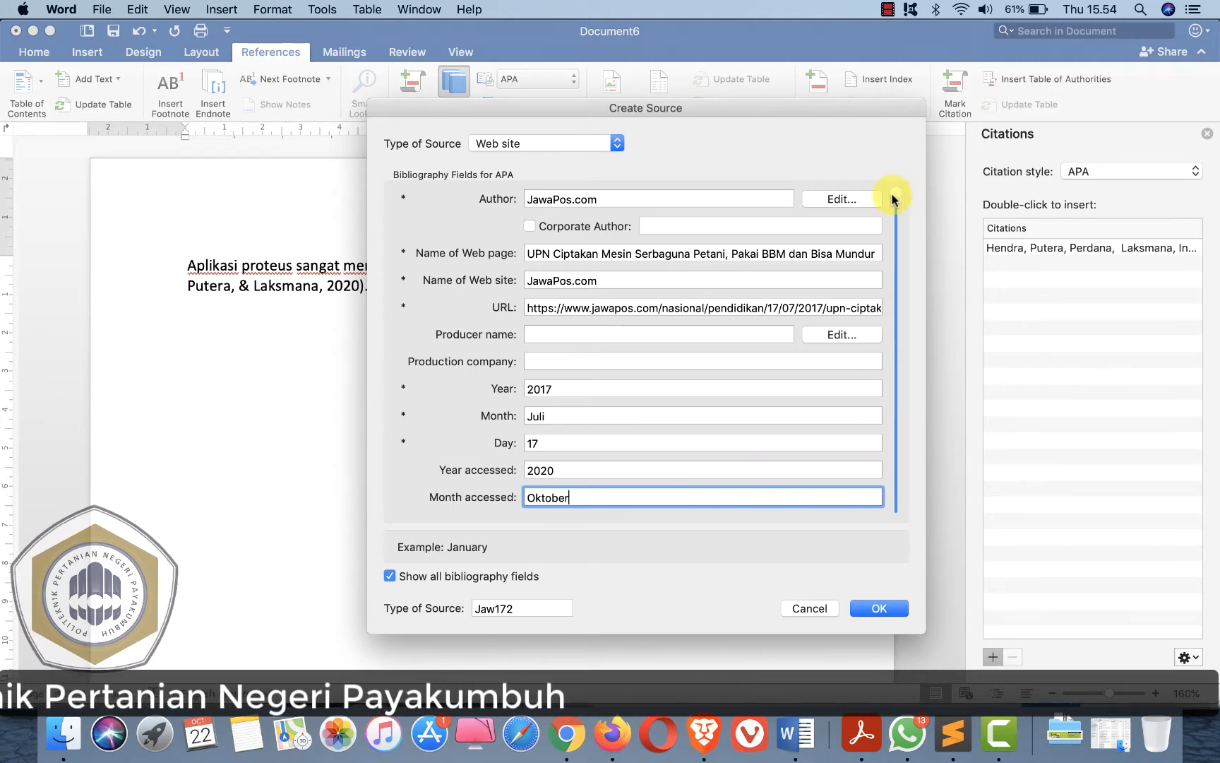
pyautogui.click(896, 212)
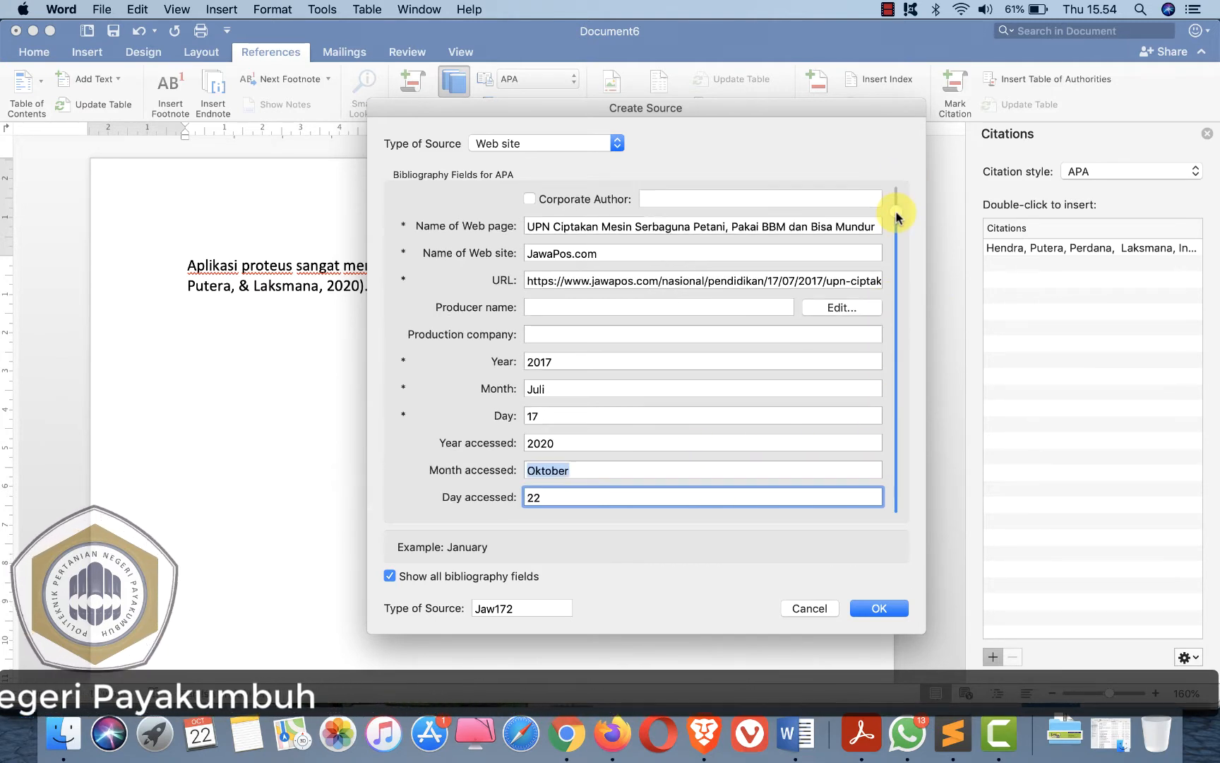
pyautogui.click(554, 498)
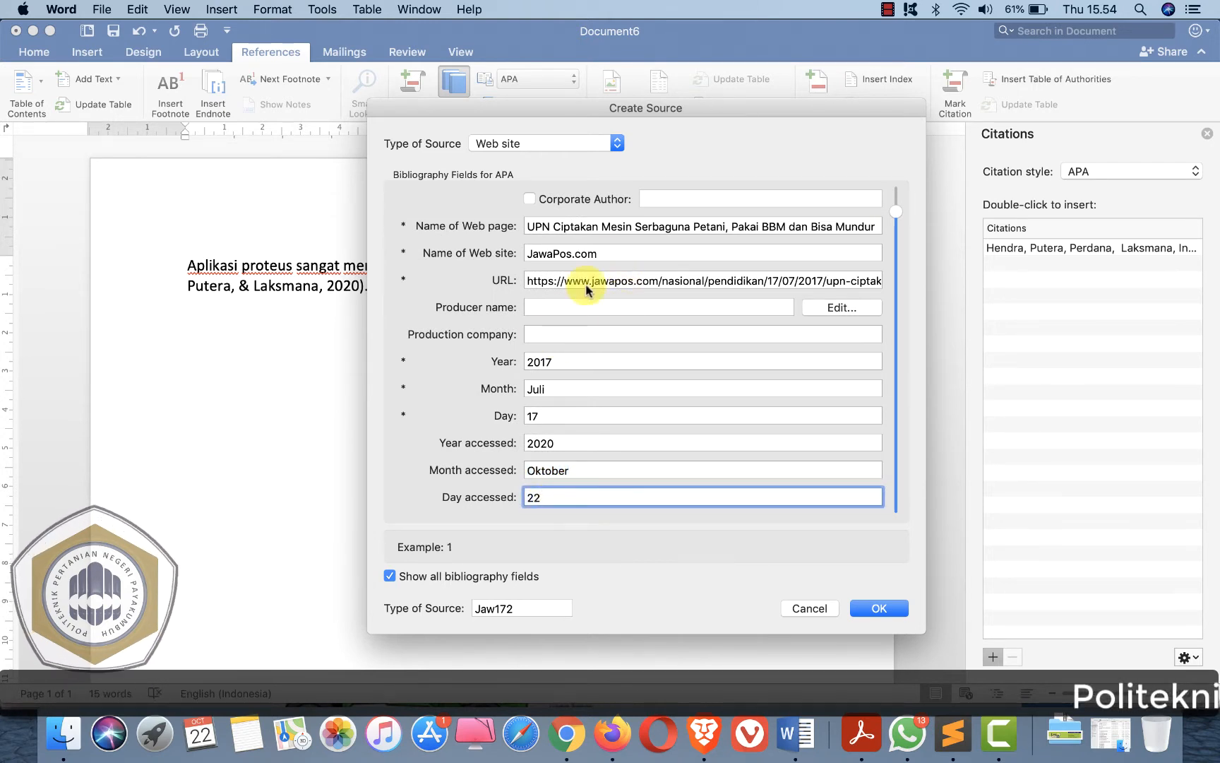
pyautogui.click(875, 607)
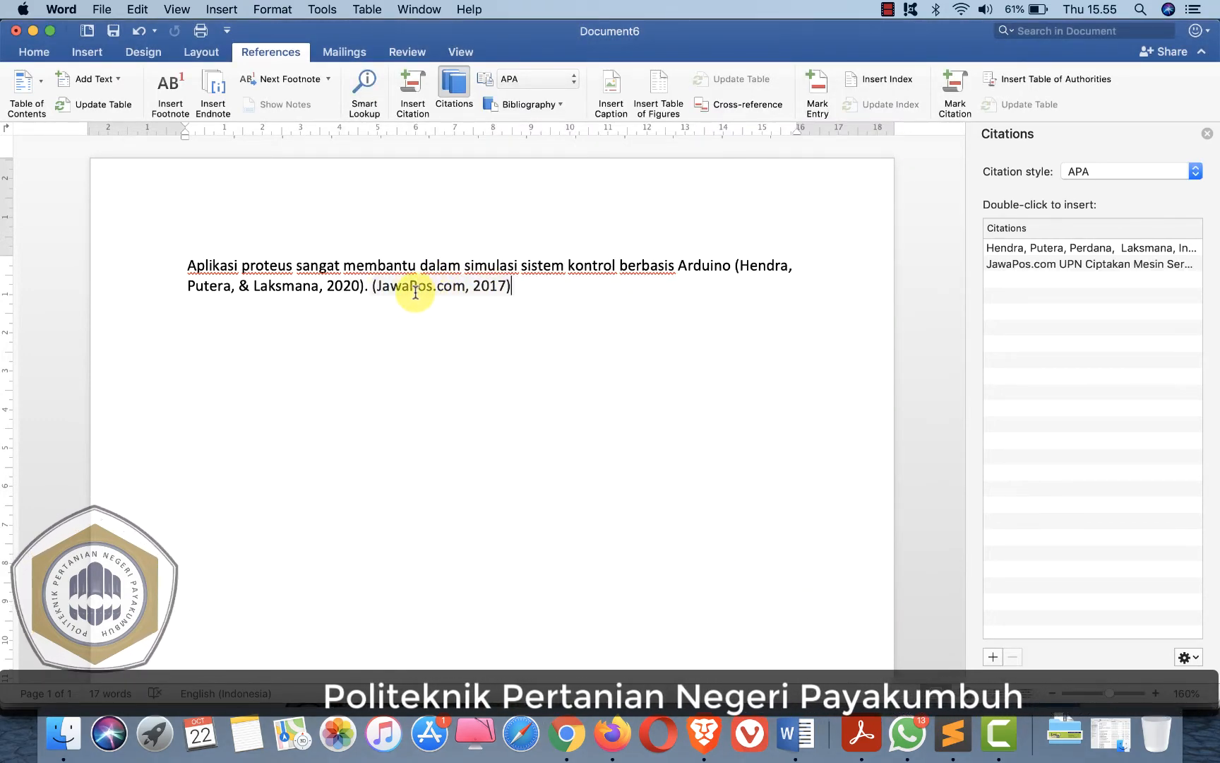
# - Write 'UPN telah menciptakan mesin serbaguna untuk petani uaitu berupa propac yang bisa mundur' before the JawaPos citation and end it with a period
pyautogui.click(372, 284)
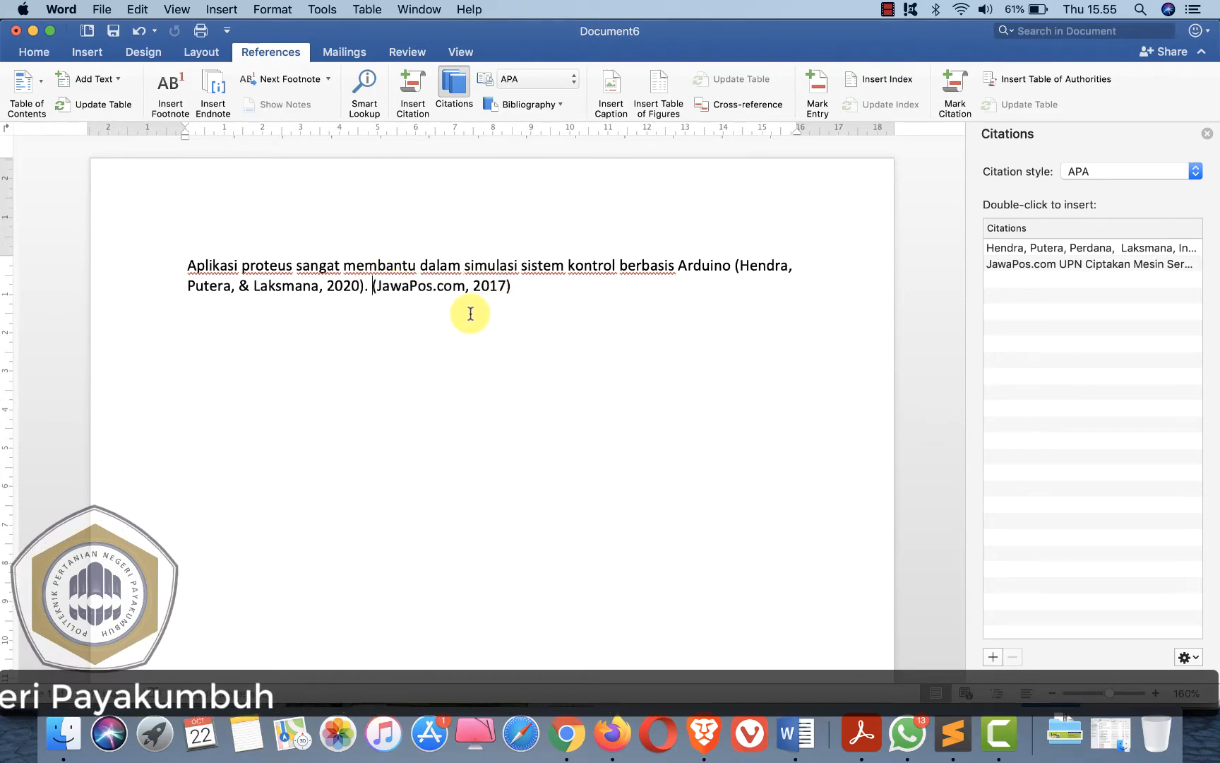
pyautogui.press('super+Tab')
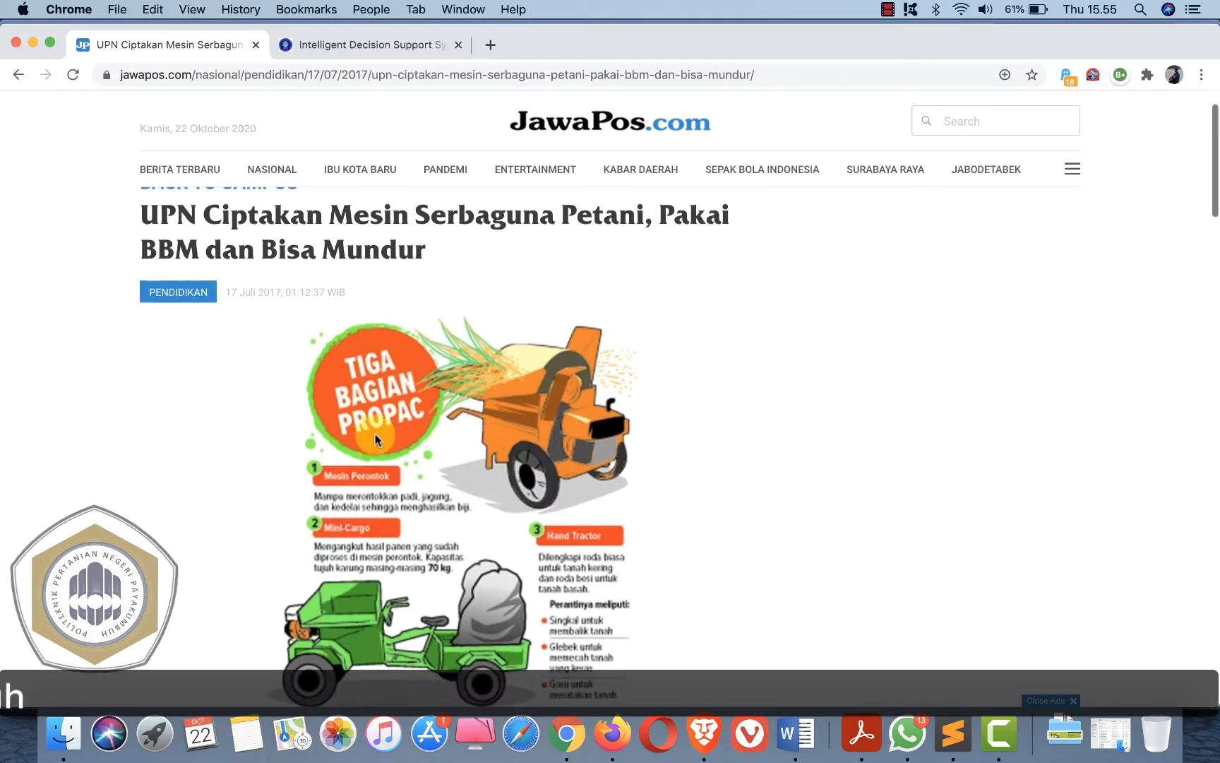
pyautogui.scroll(-2, 375, 434)
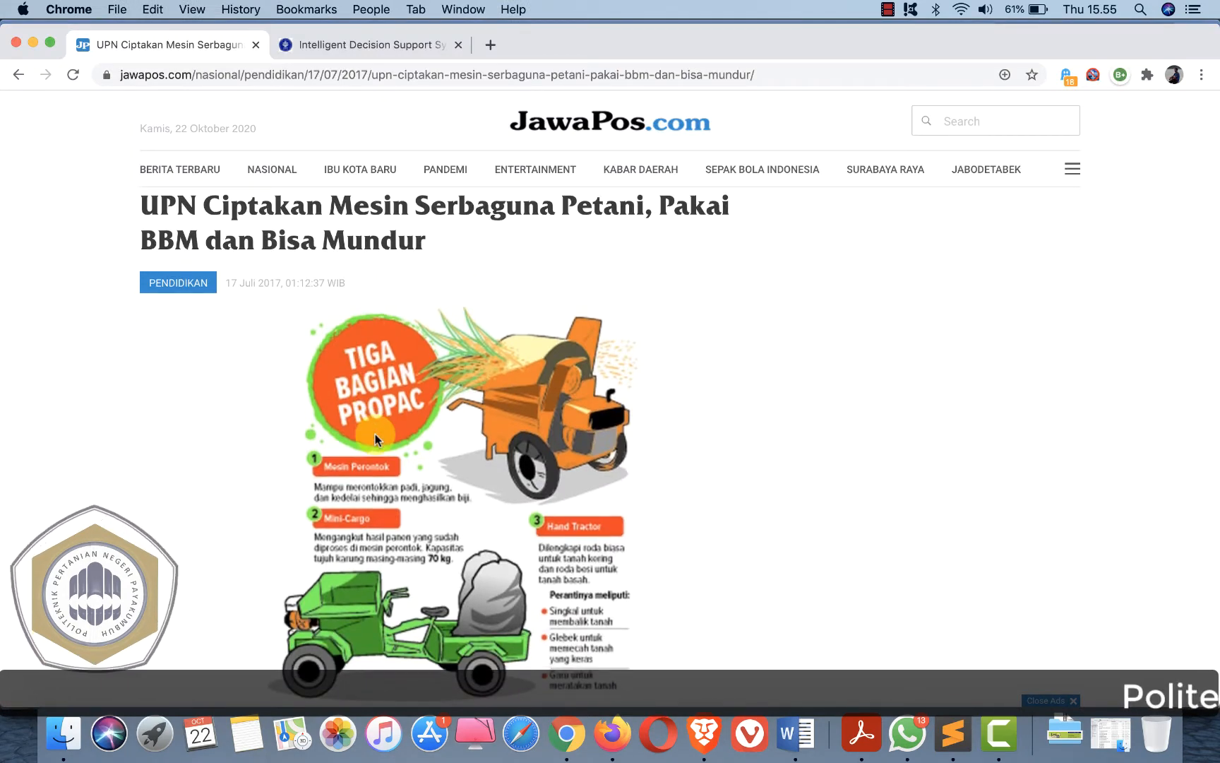
pyautogui.scroll(1, 375, 434)
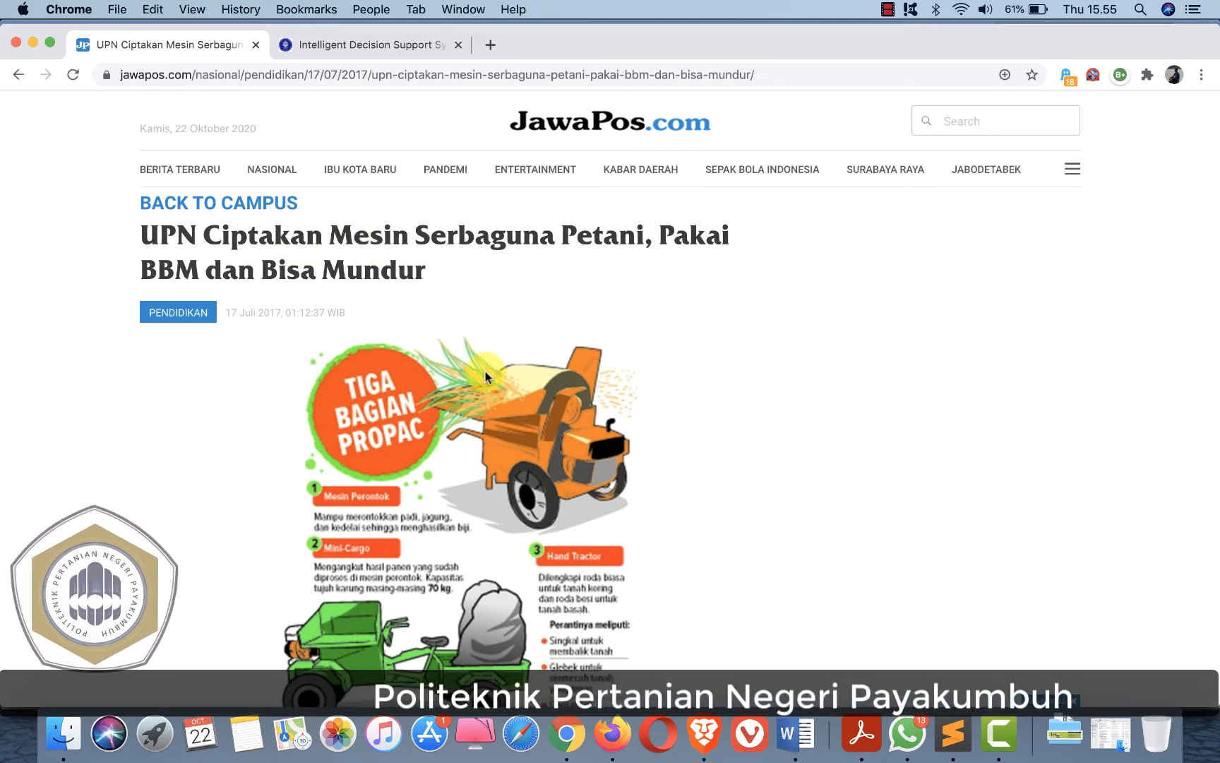
pyautogui.press('super+Tab')
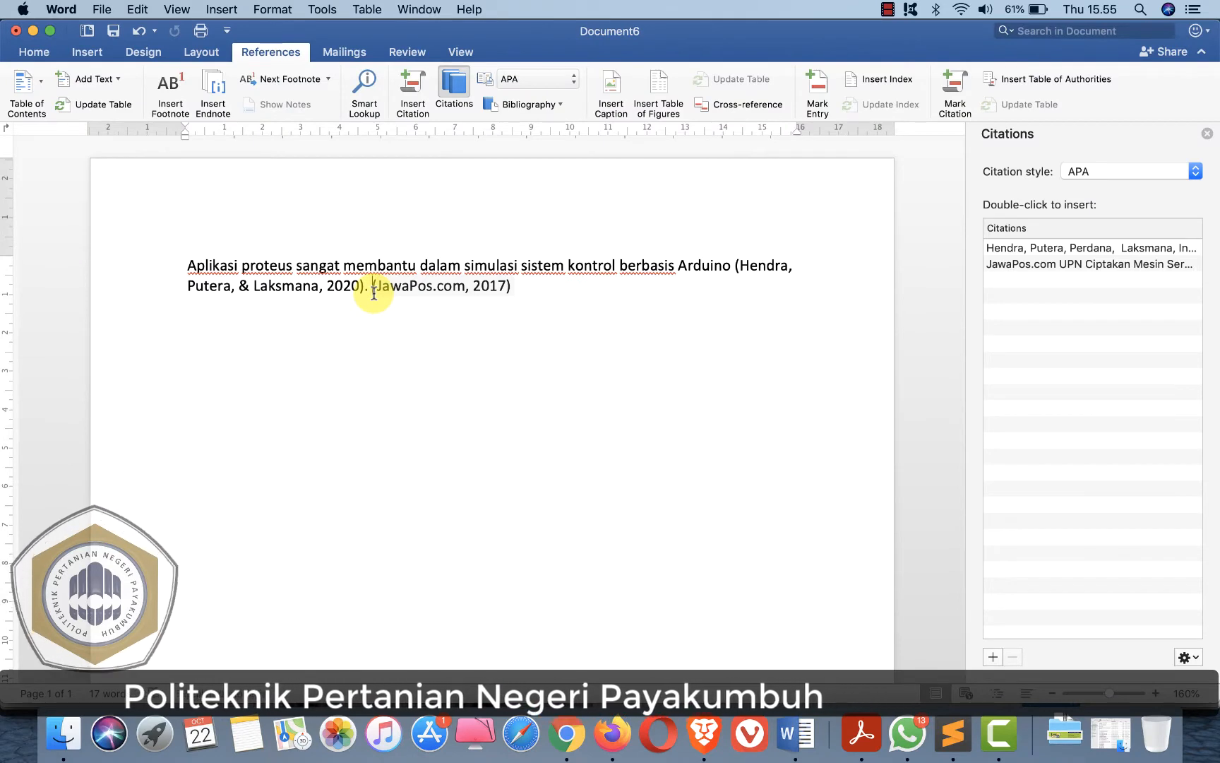
pyautogui.write('UOP')
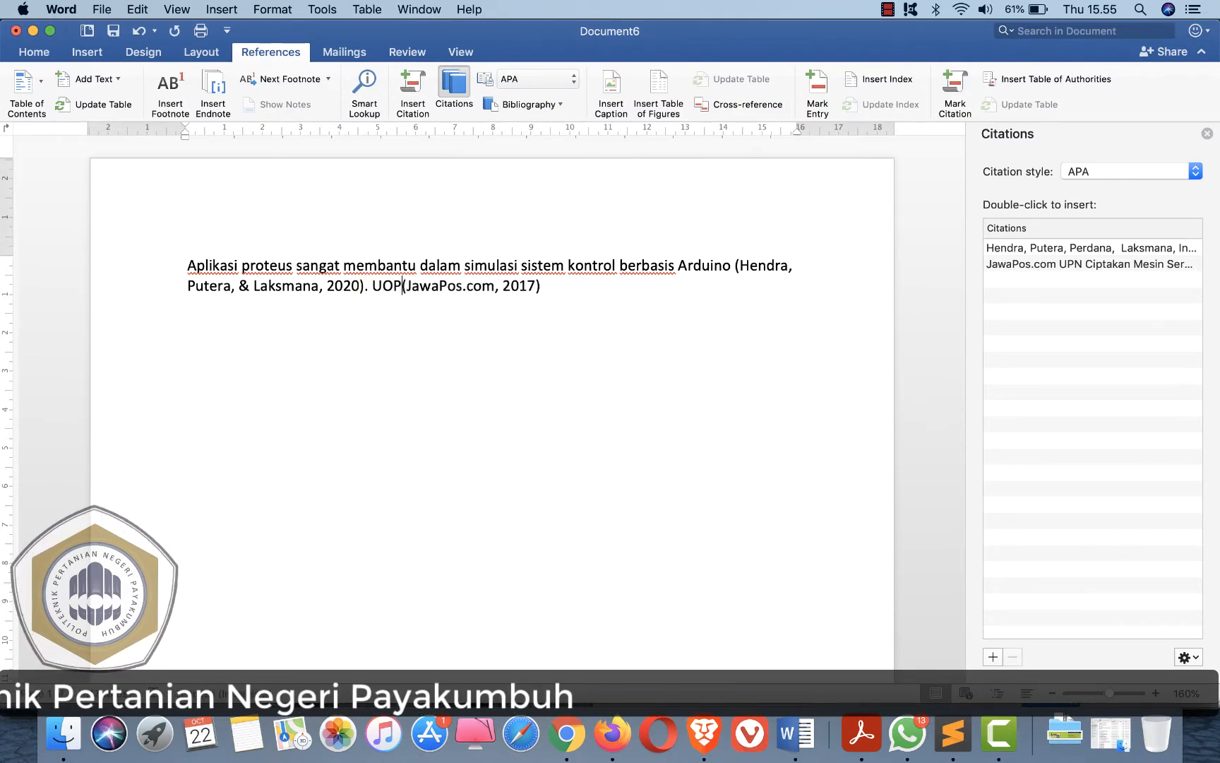
pyautogui.write('N telah menciptaka')
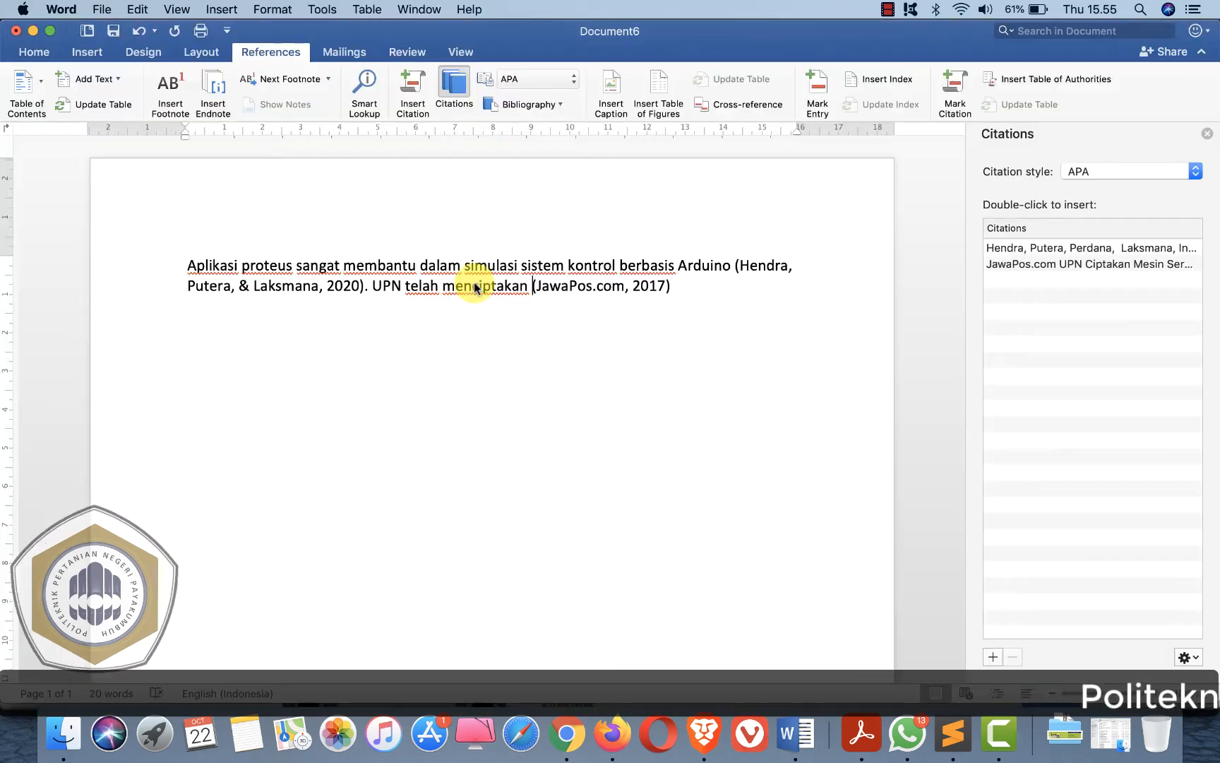
pyautogui.write(' na dar')
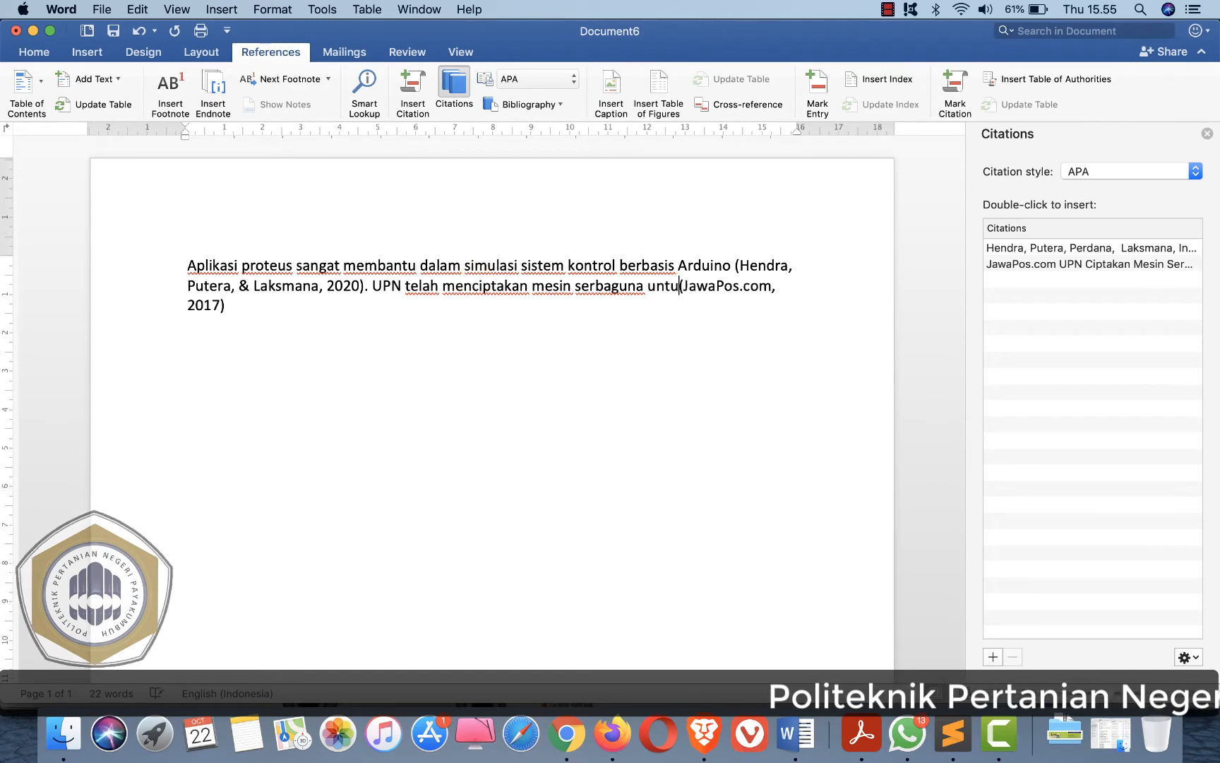
pyautogui.write('k petani uaitu berupa propac yang ')
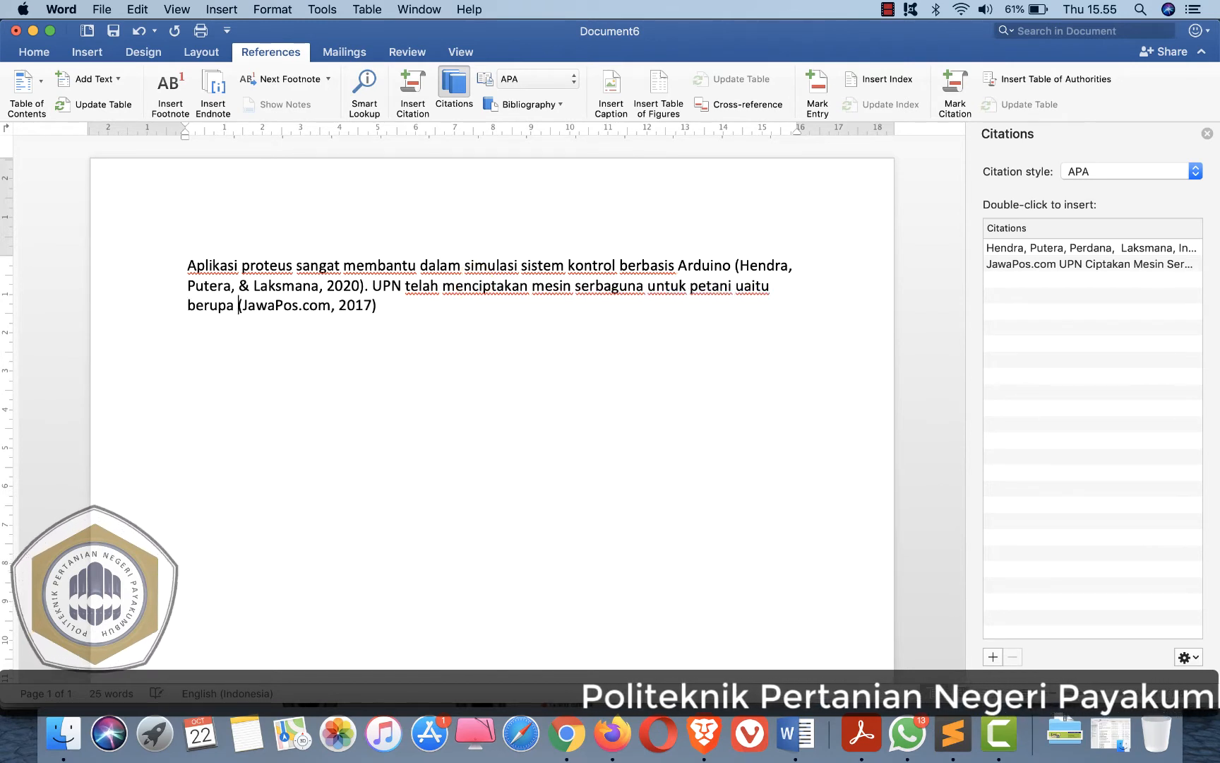
pyautogui.write('bisa mundur')
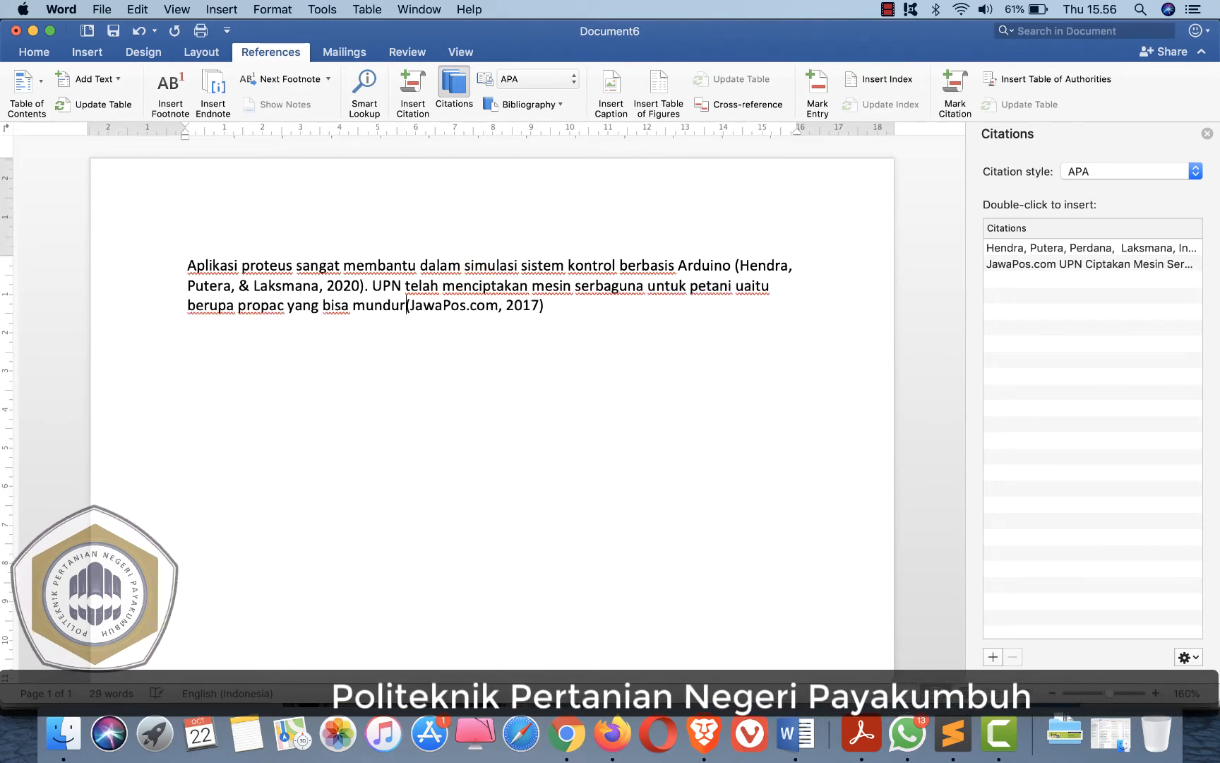
pyautogui.click(567, 310)
pyautogui.write('.')
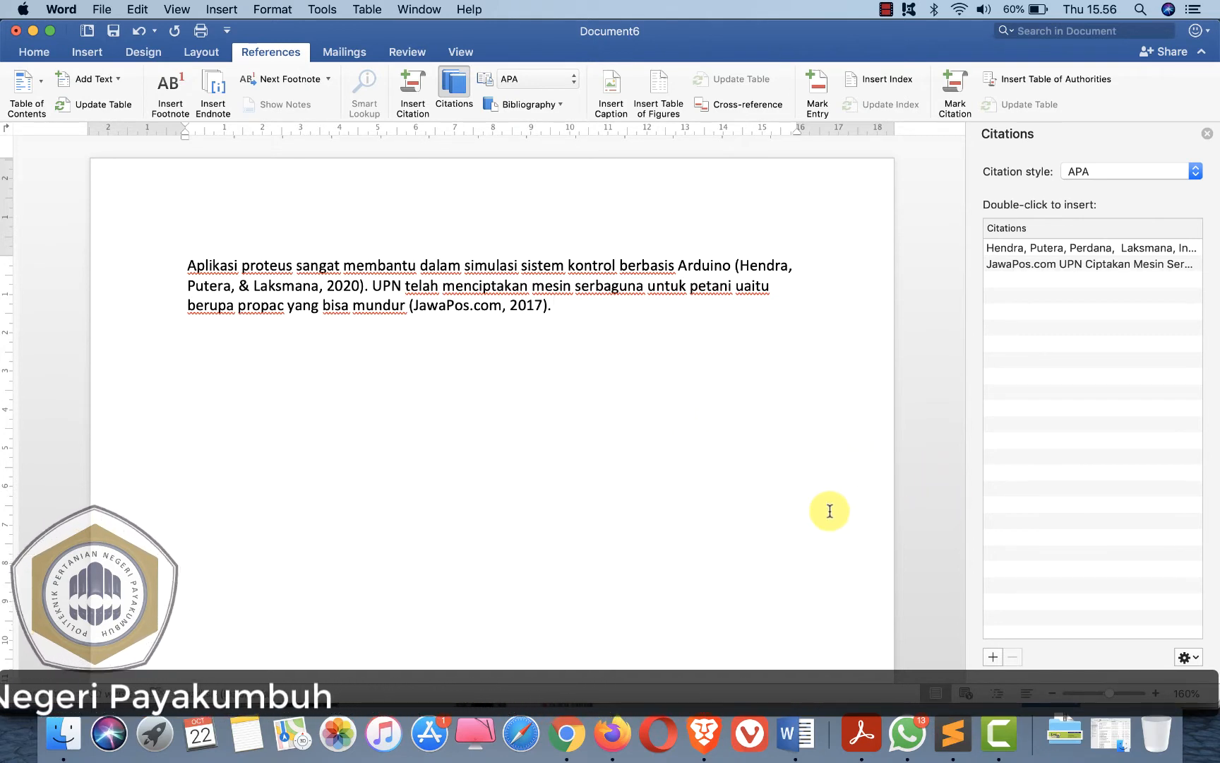
# - Start a new source of type Document From Web site and show all bibliography fields
pyautogui.click(992, 657)
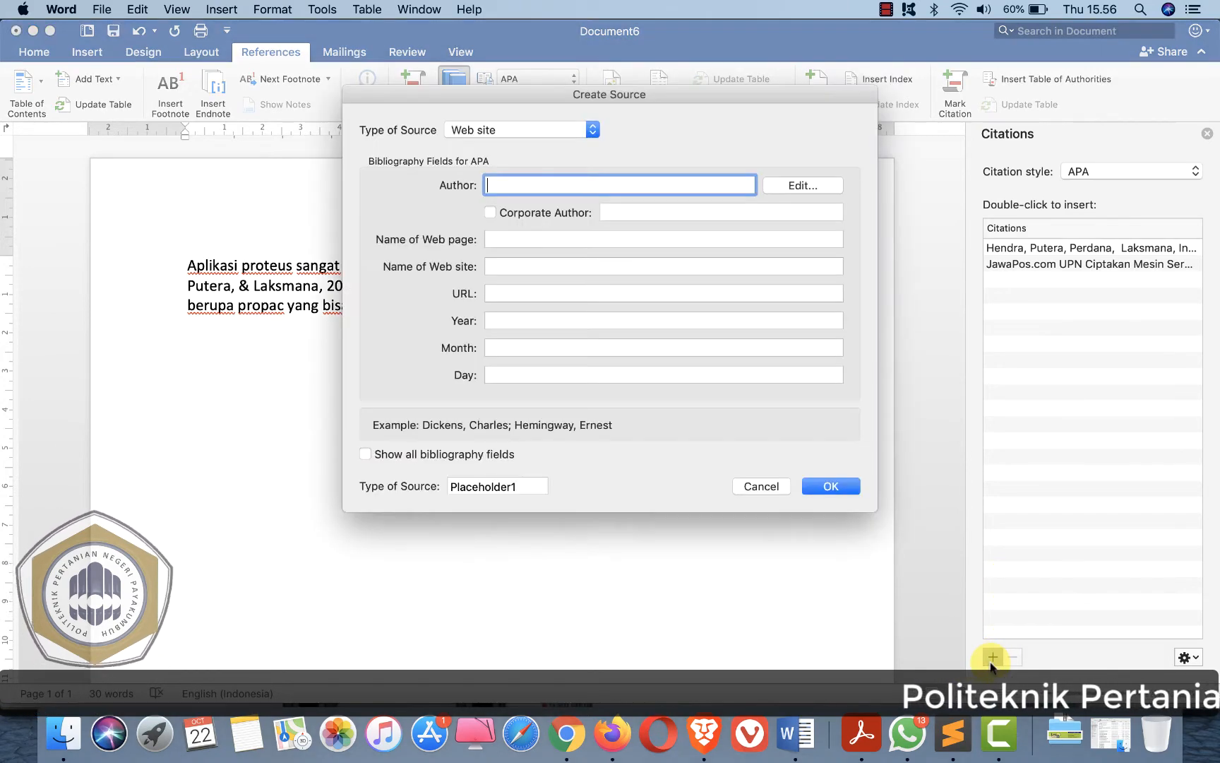
pyautogui.click(490, 132)
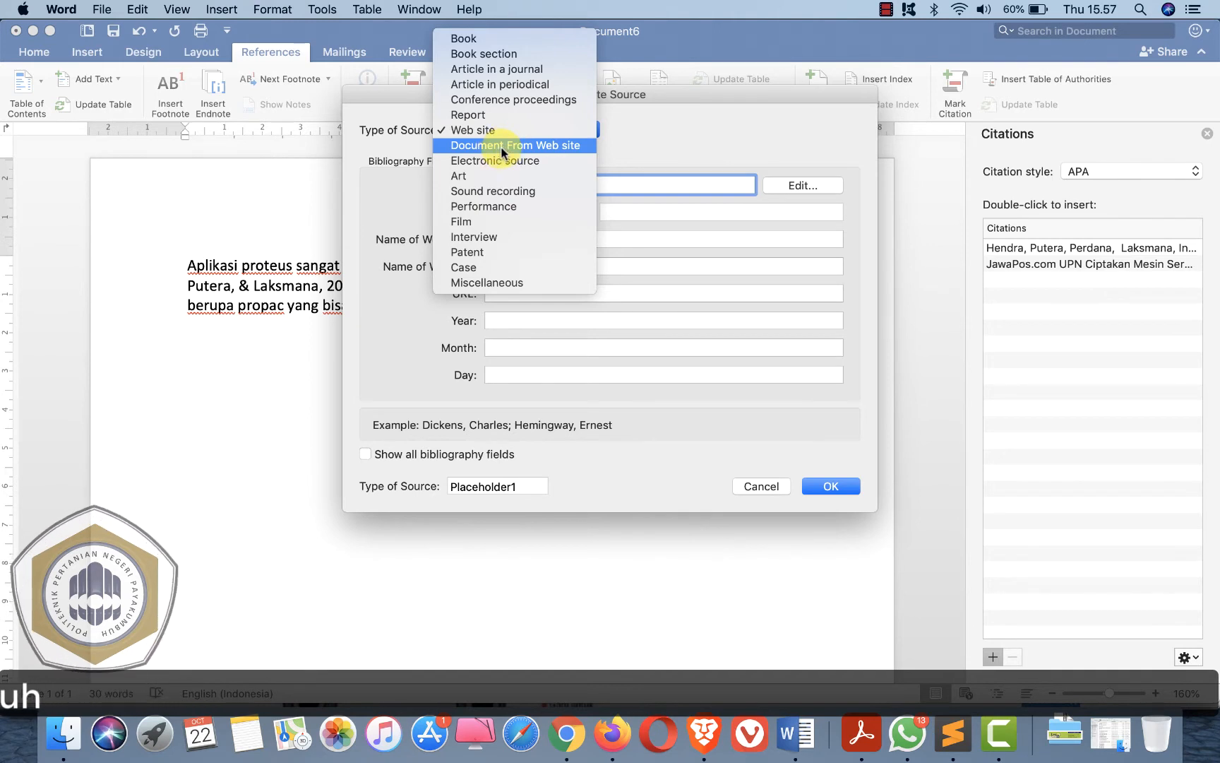
pyautogui.click(503, 151)
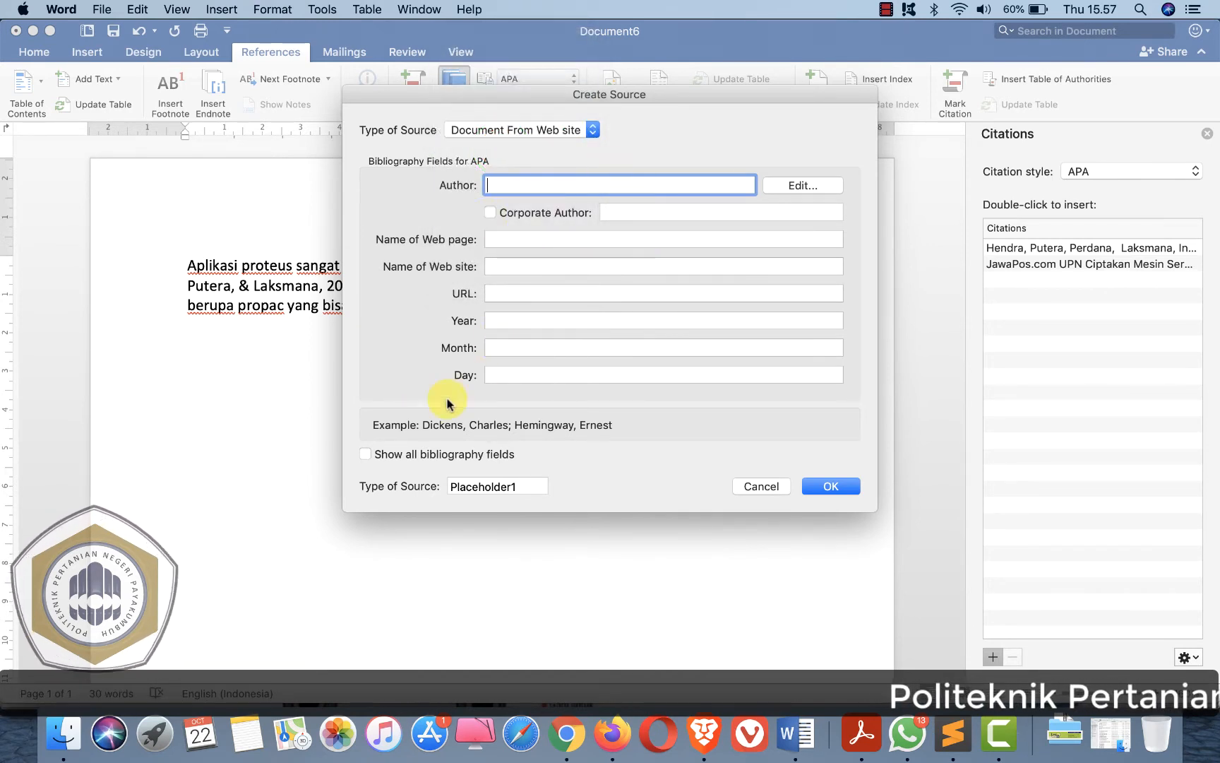
pyautogui.click(372, 455)
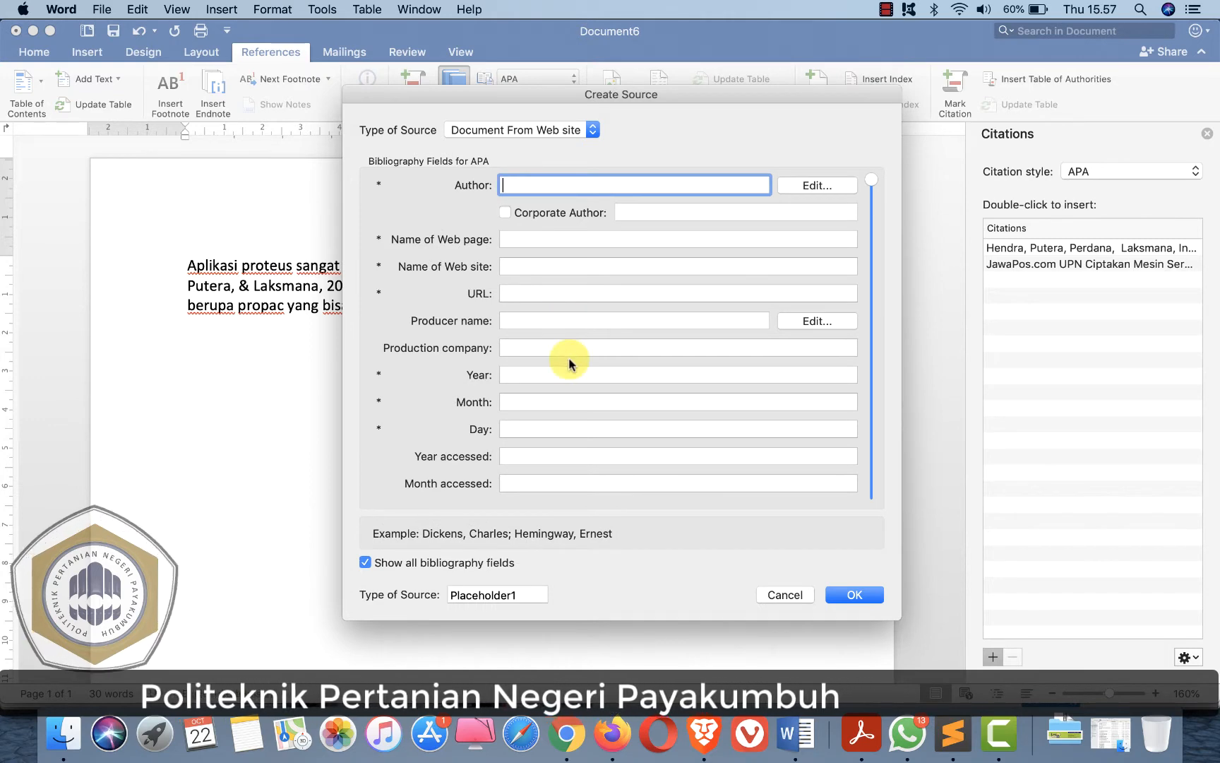
# - Add Marimin and Herdiyeni, Yeni as further authors of the web document source, following Hendra
pyautogui.click(569, 736)
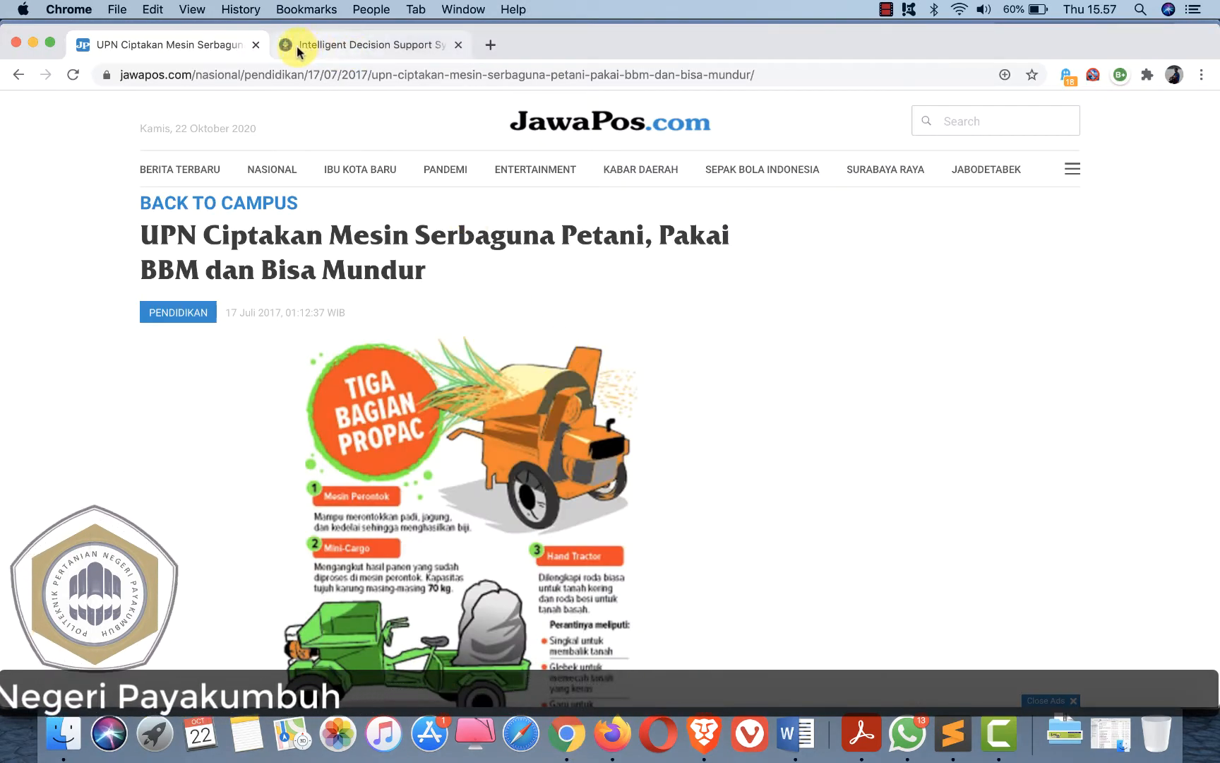
pyautogui.click(337, 46)
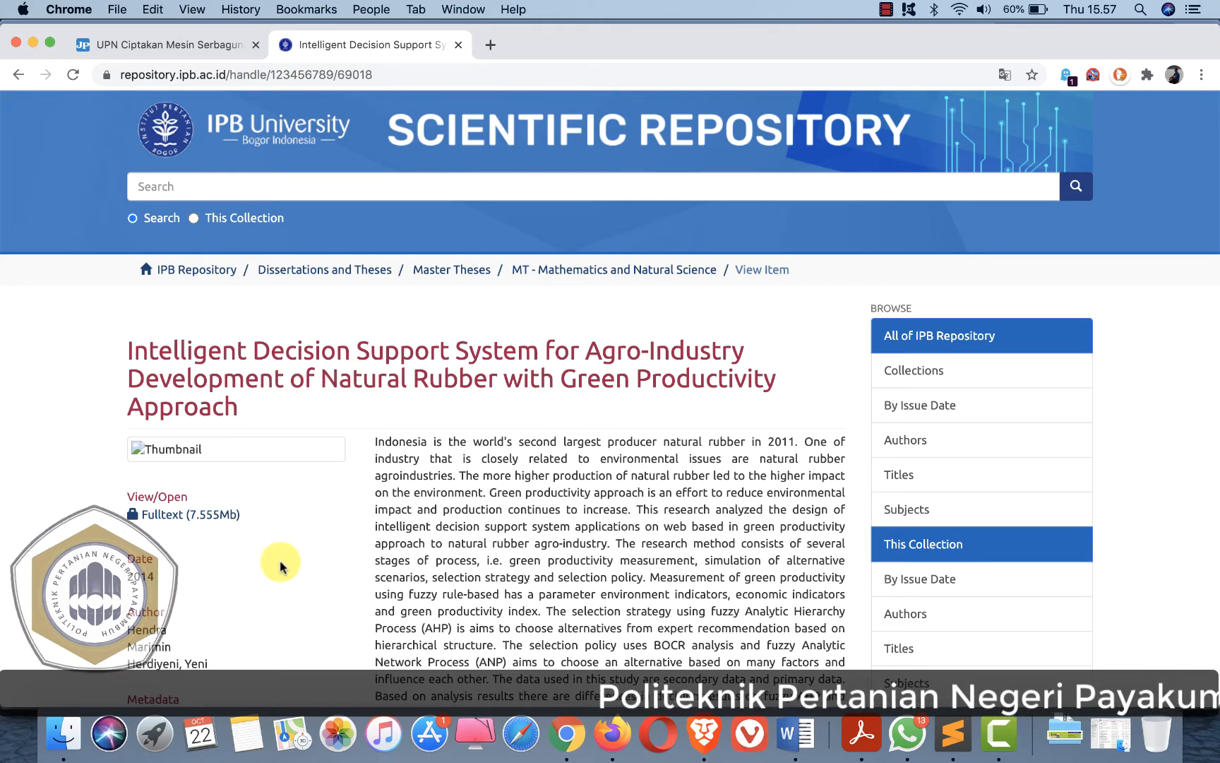
pyautogui.press('super+Tab')
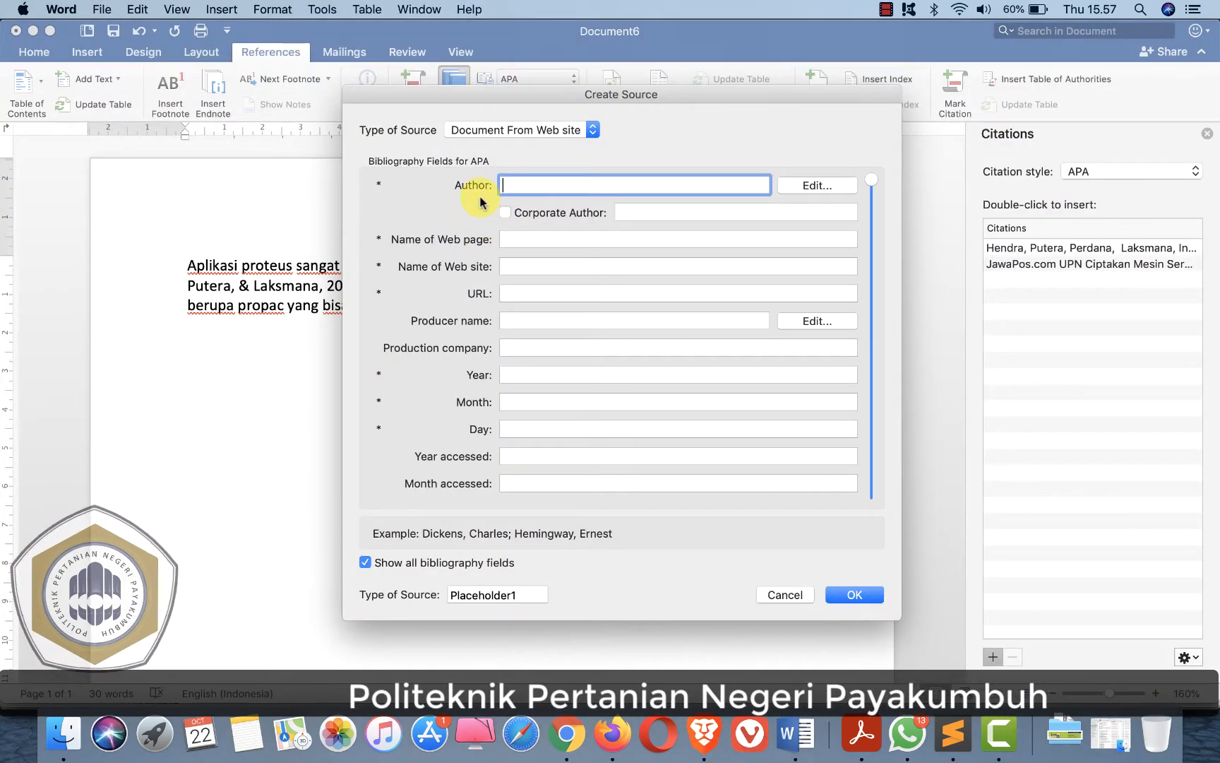
pyautogui.press('super+Tab')
pyautogui.scroll(-2, 212, 648)
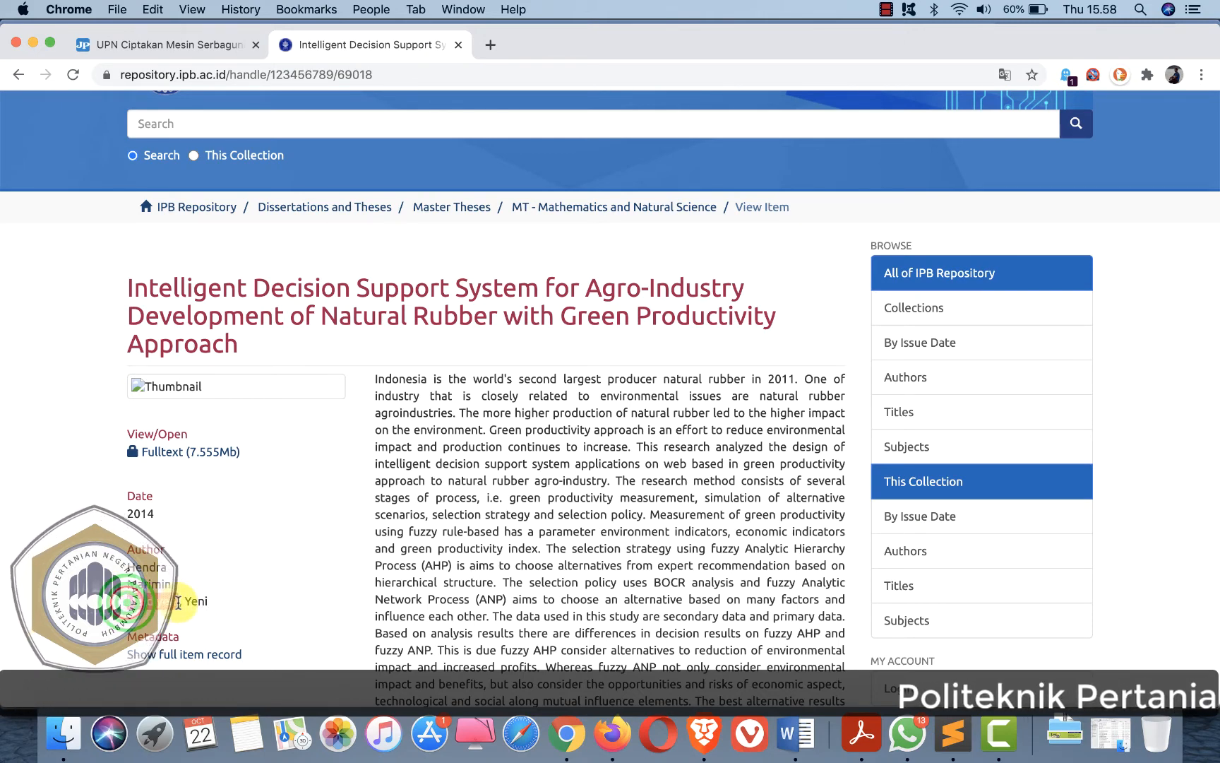
pyautogui.moveTo(185, 601); pyautogui.dragTo(198, 601)
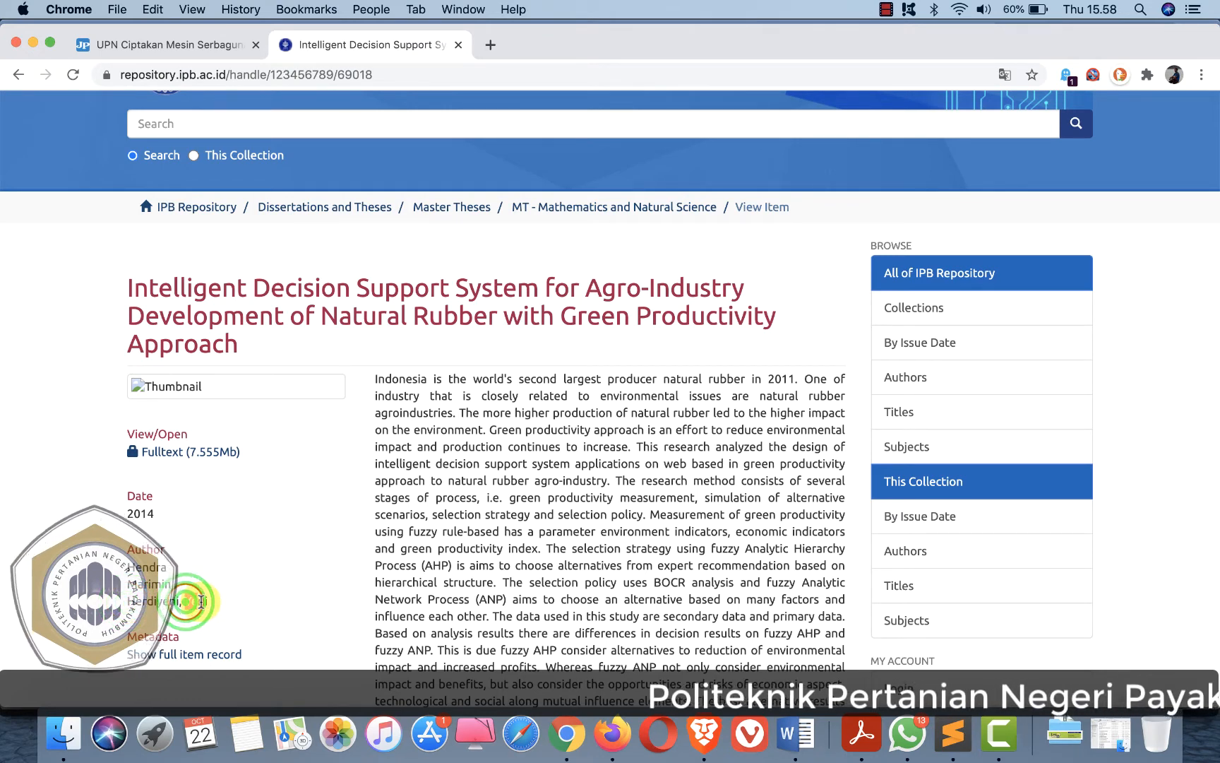
pyautogui.press('super+Tab')
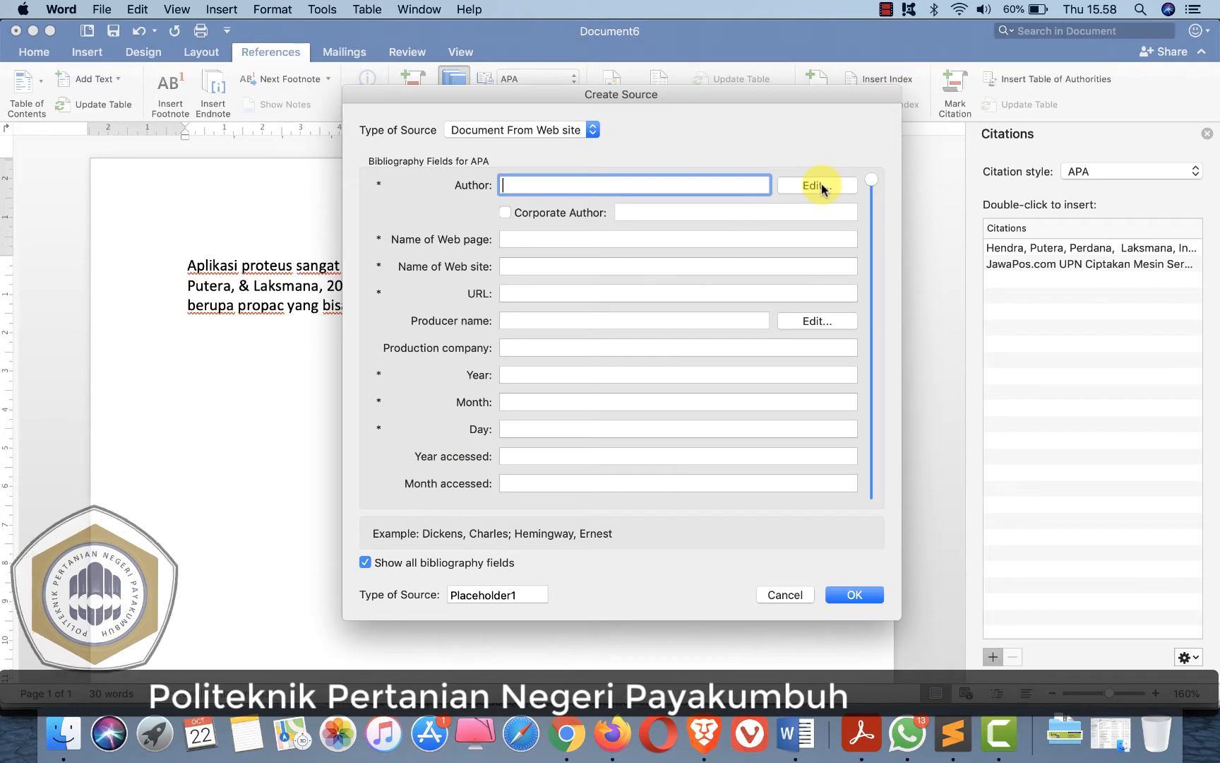
pyautogui.click(821, 184)
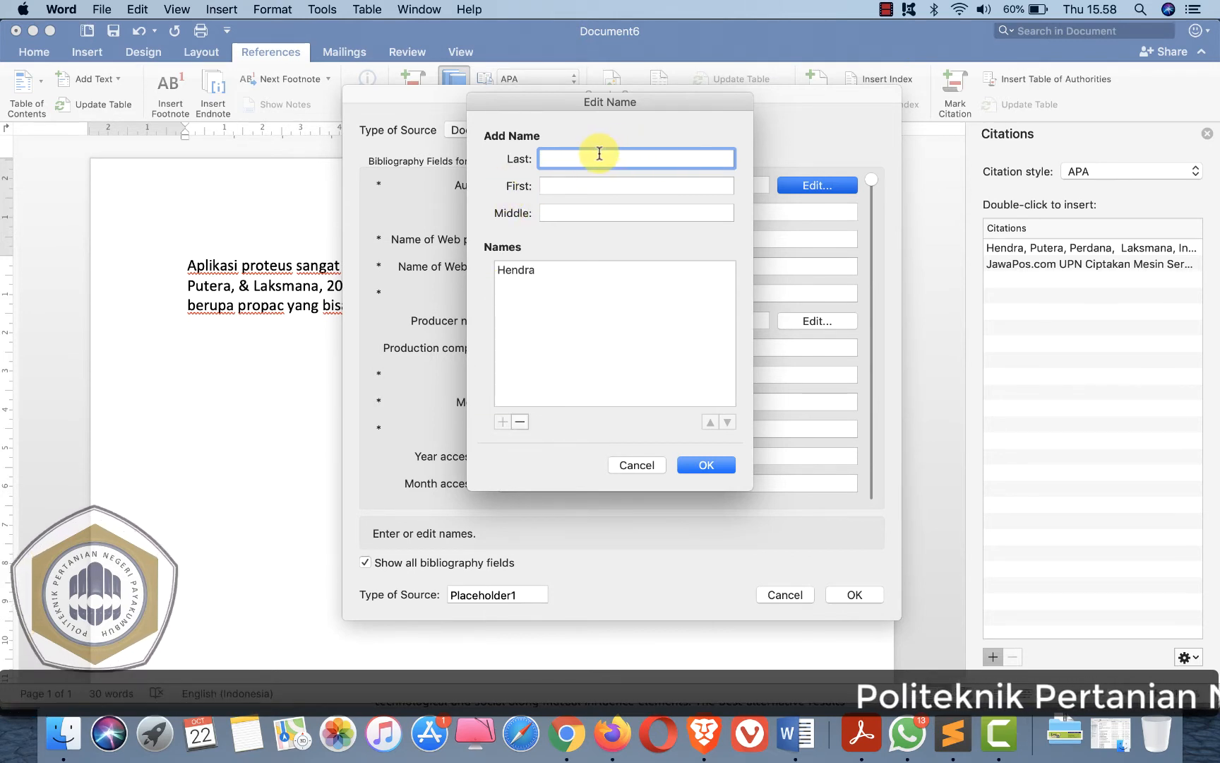
pyautogui.write('Marimin')
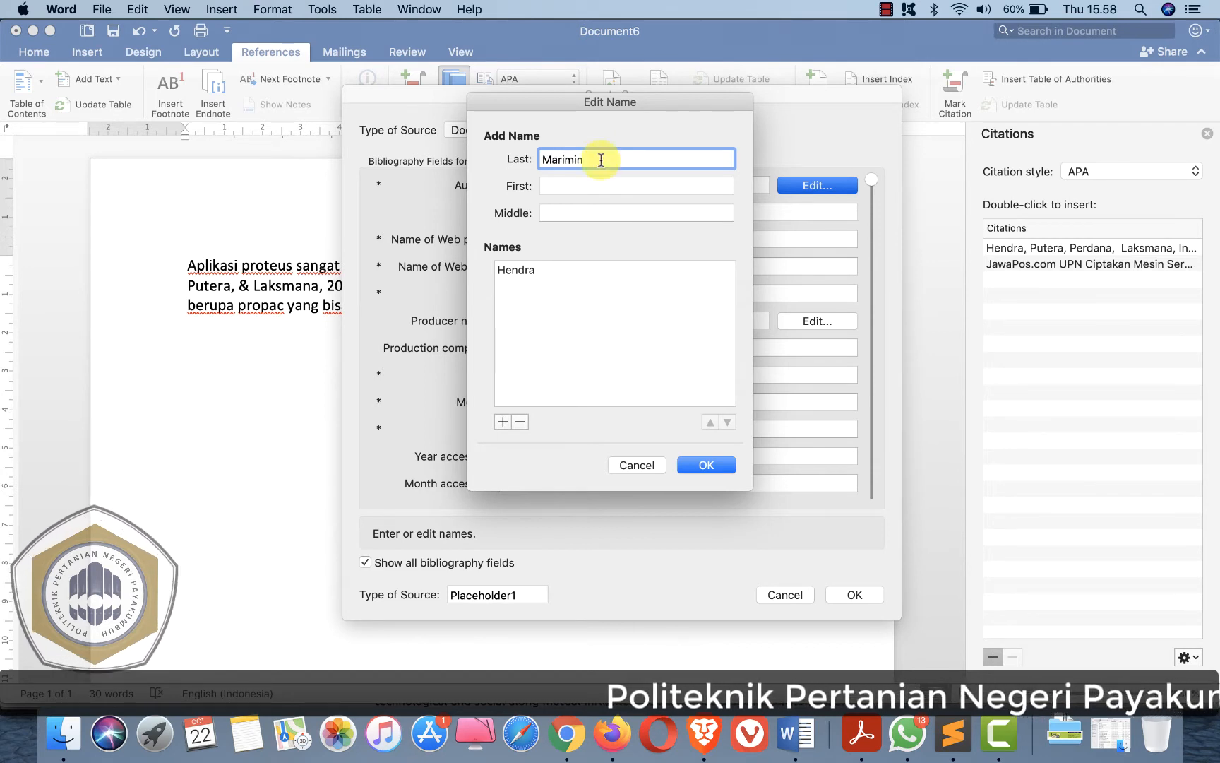
pyautogui.click(503, 421)
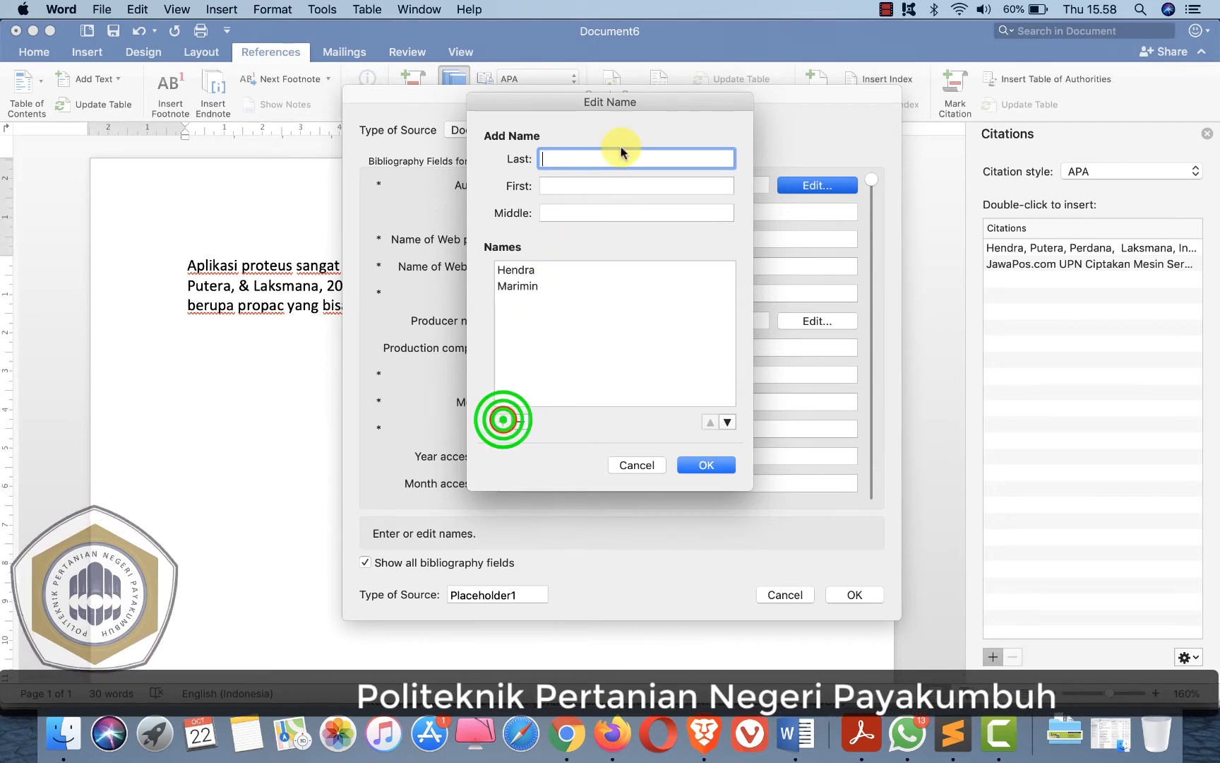
pyautogui.click(564, 156)
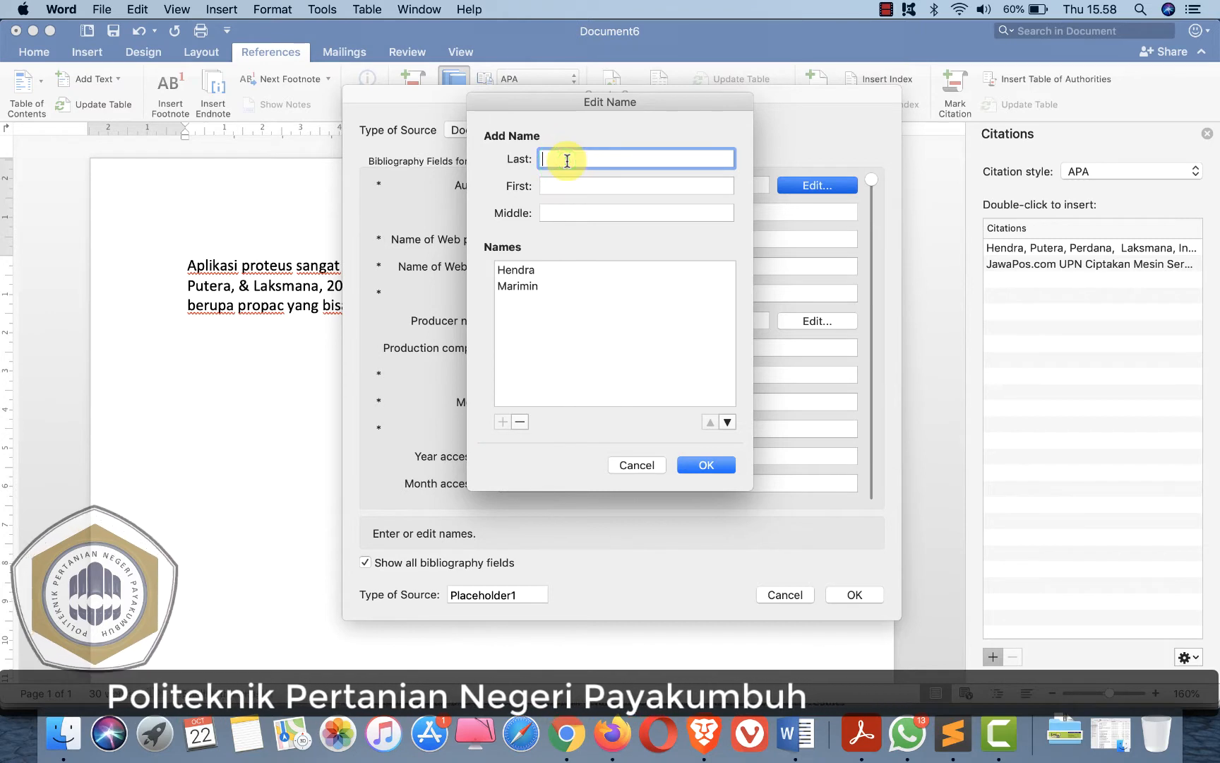
pyautogui.write('Herdiyeni')
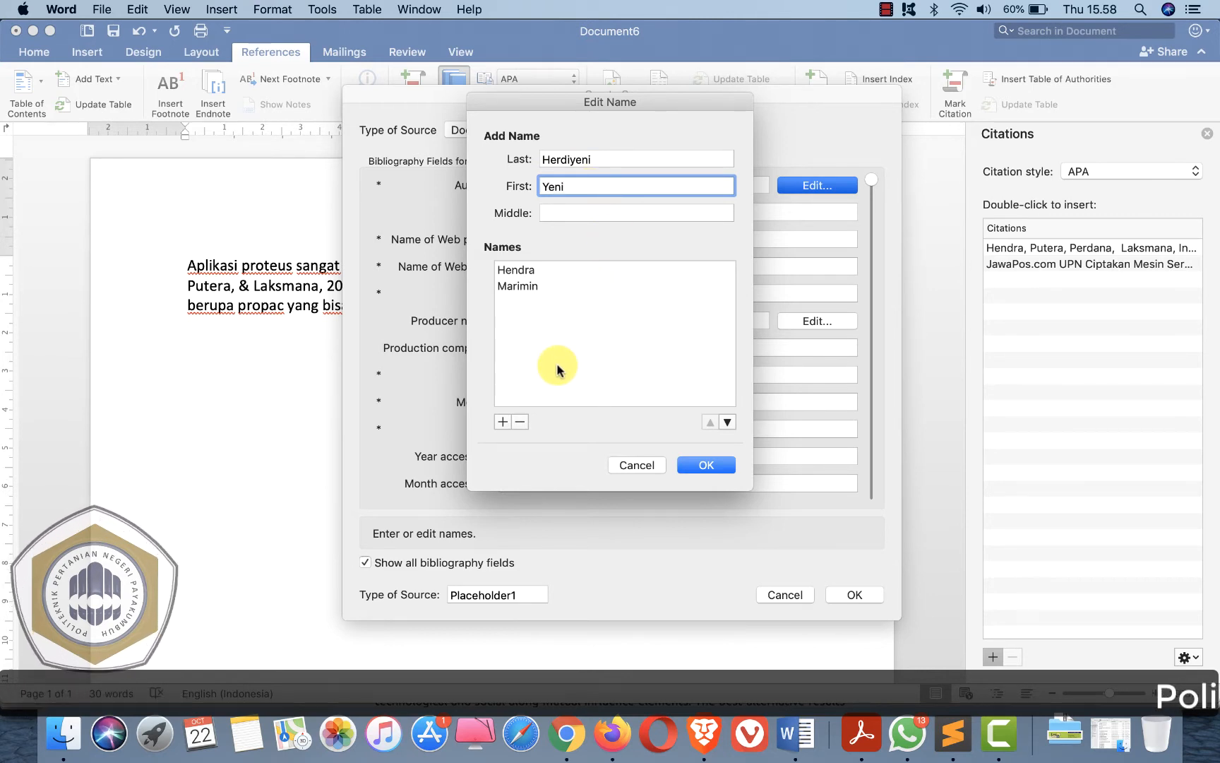
pyautogui.click(503, 424)
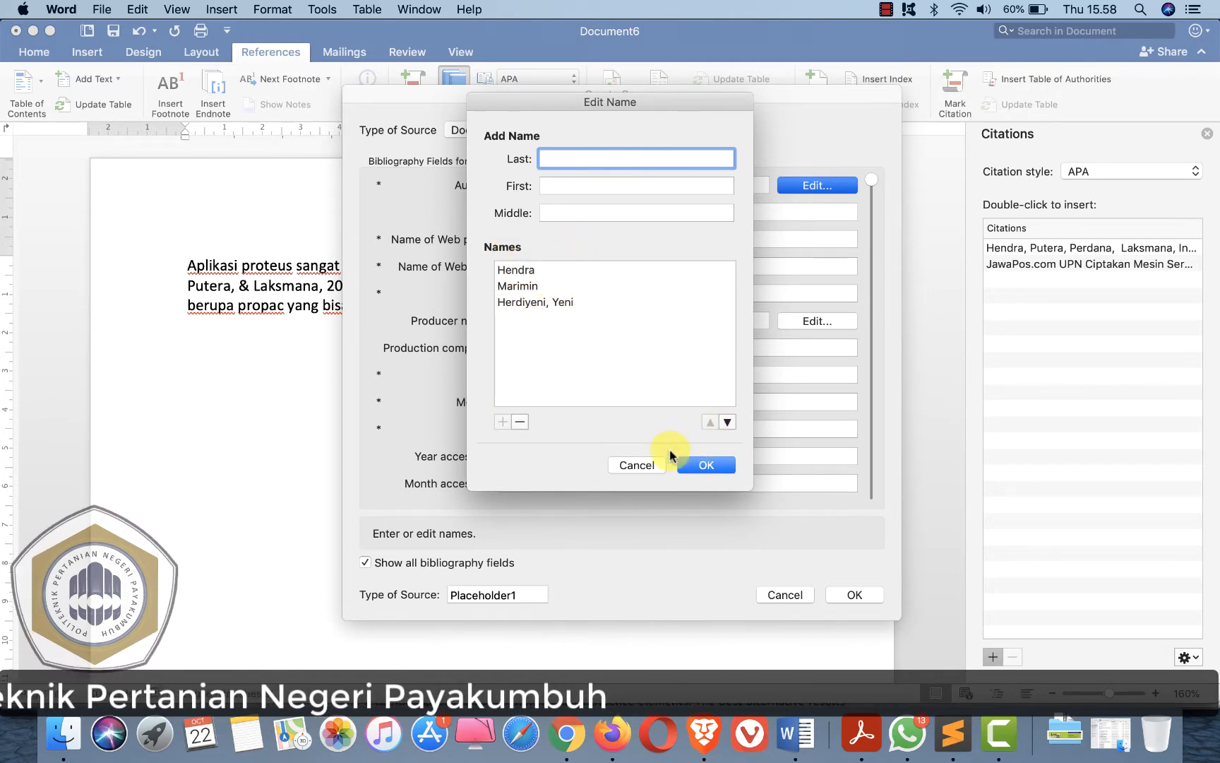
pyautogui.click(710, 472)
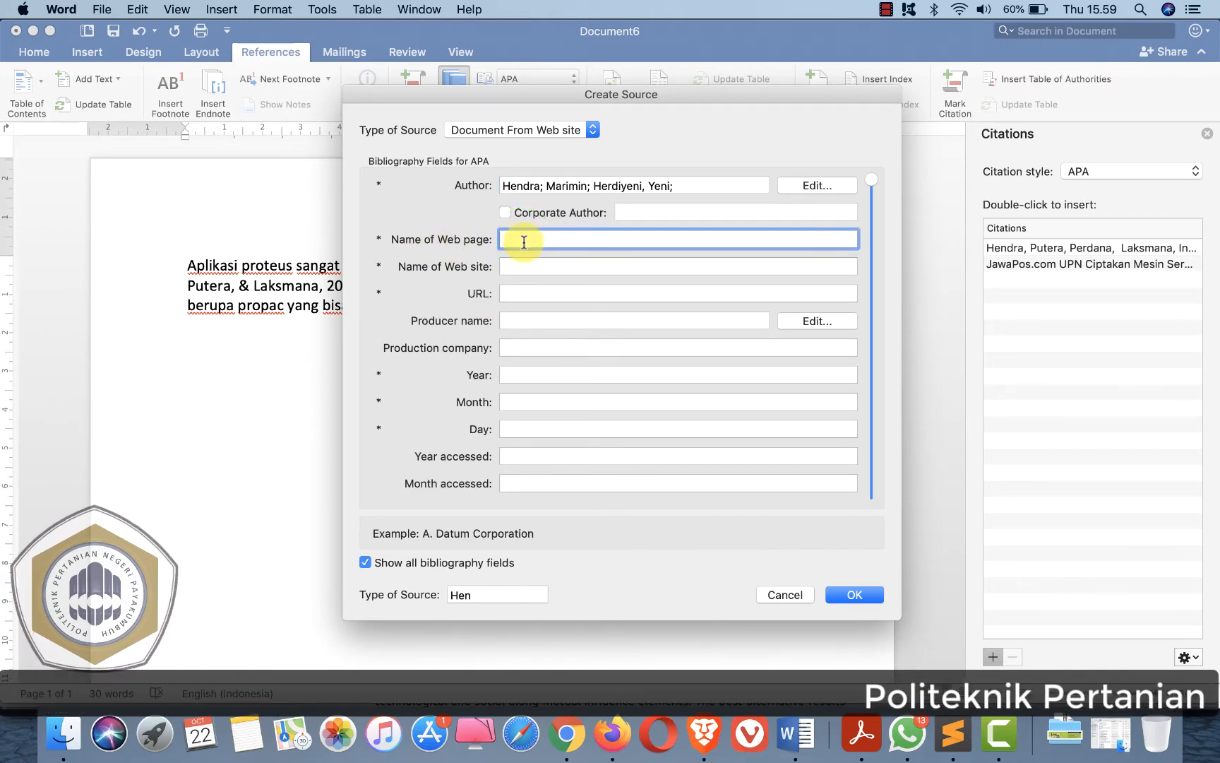
# - Copy the repository page's title into the Name of Web page field
pyautogui.press('super+Tab')
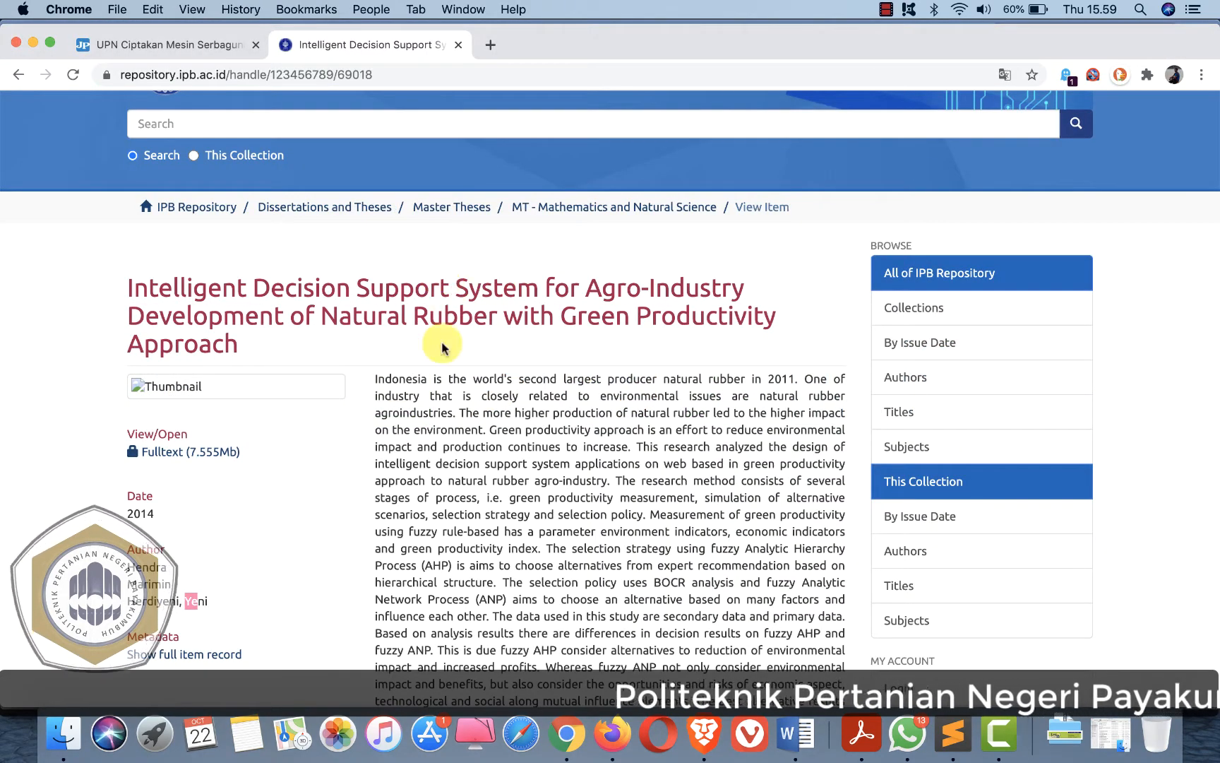
pyautogui.moveTo(124, 282); pyautogui.dragTo(400, 330)
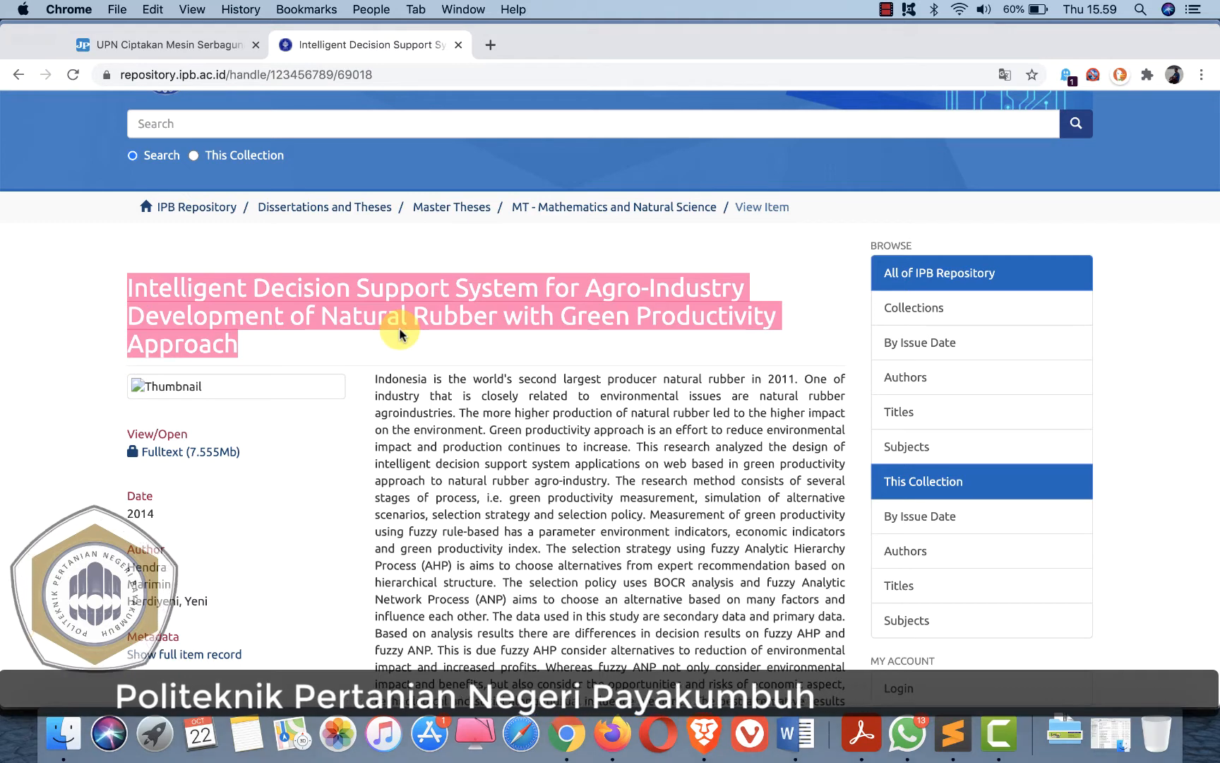
pyautogui.press('super+Tab')
pyautogui.press('super+v')
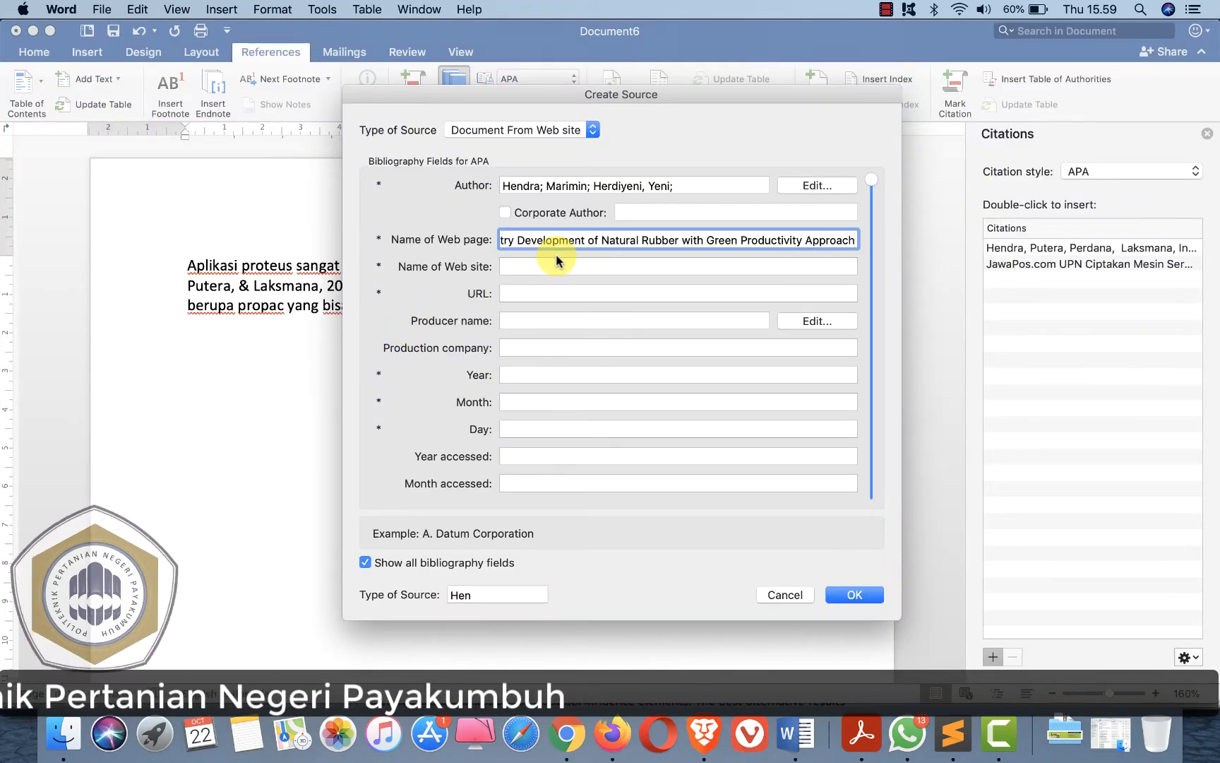
# - Enter IPB Repository as the name of the web site
pyautogui.click(517, 269)
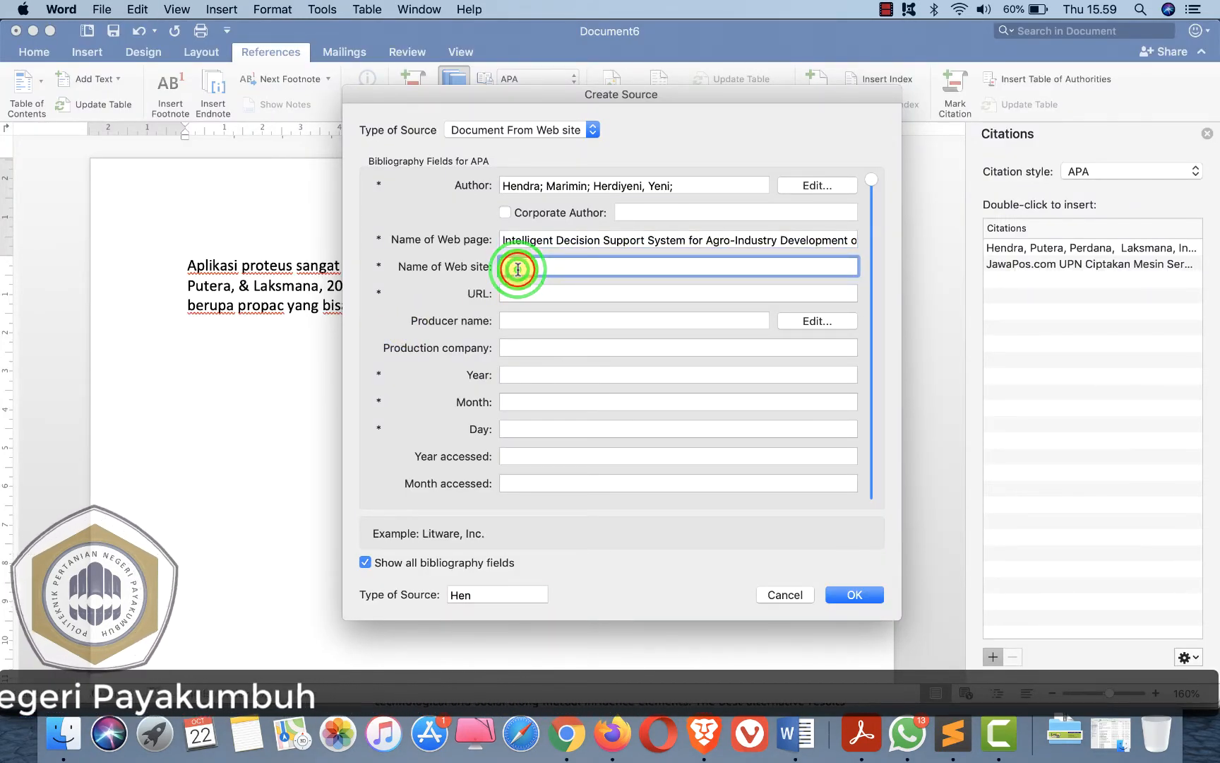
pyautogui.press('super+Tab')
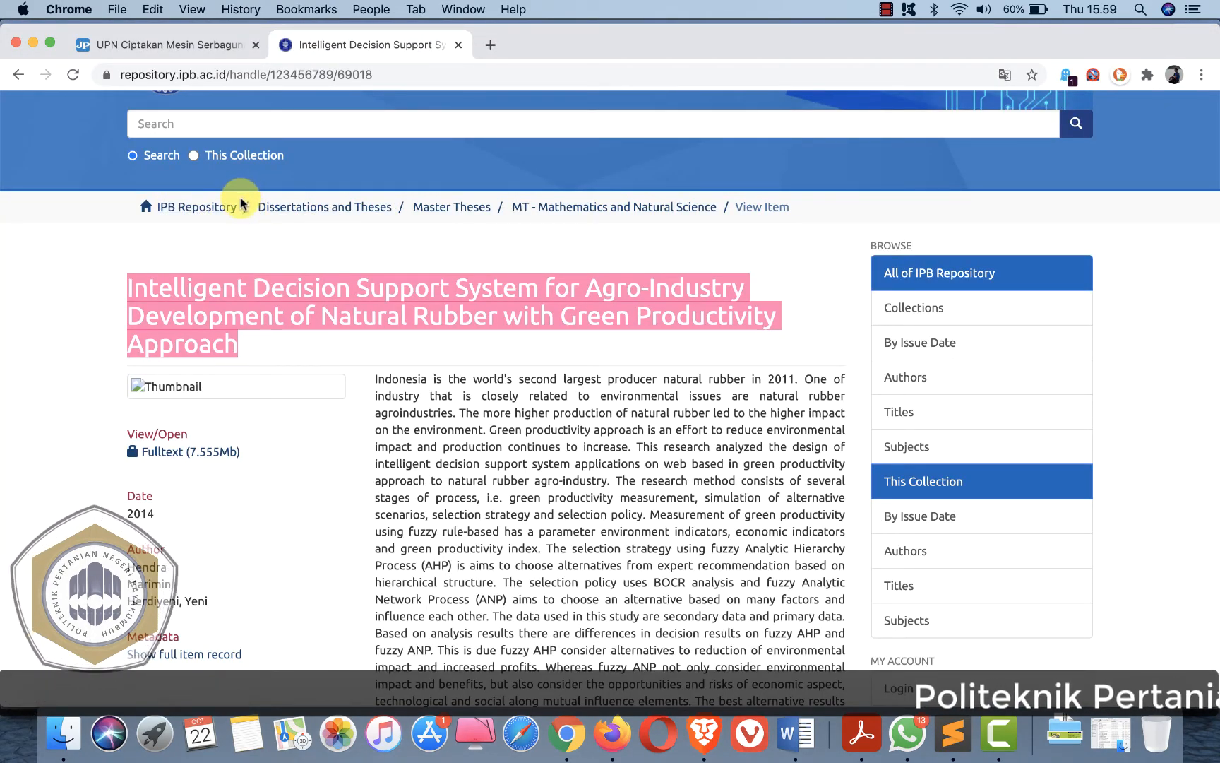
pyautogui.moveTo(240, 207); pyautogui.dragTo(154, 205)
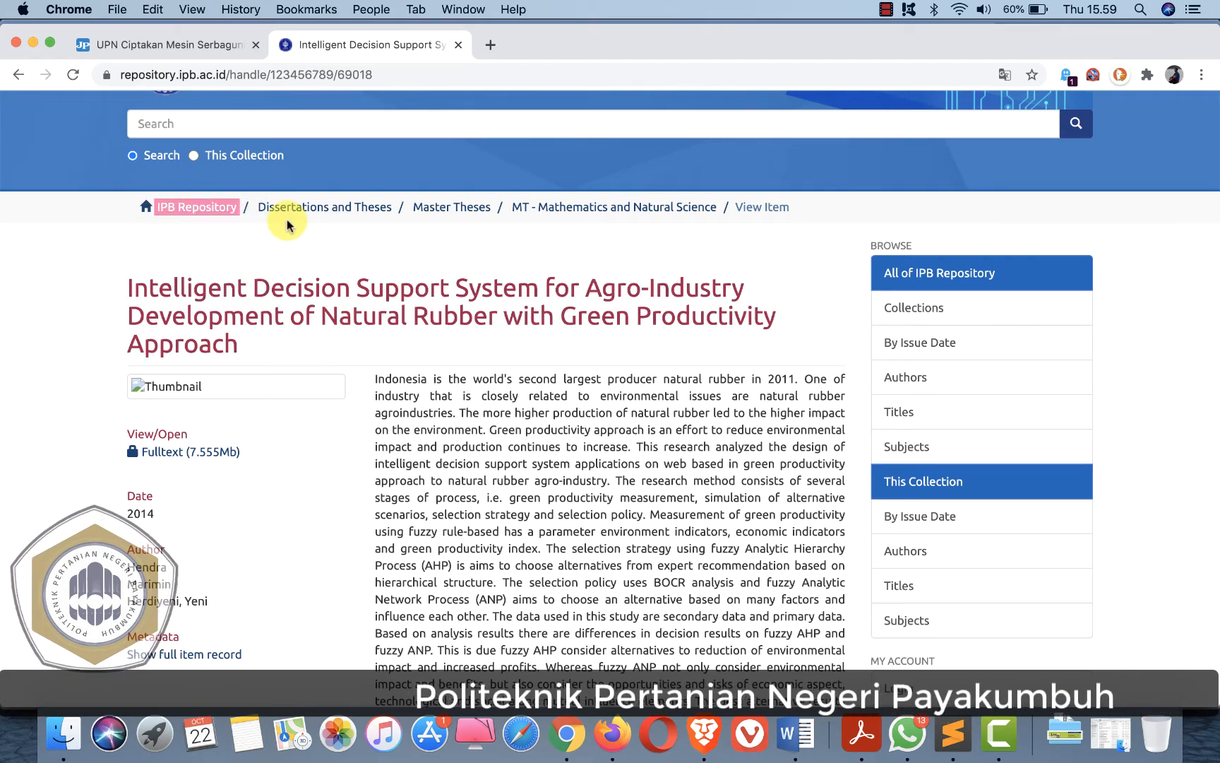
pyautogui.press('super+Tab')
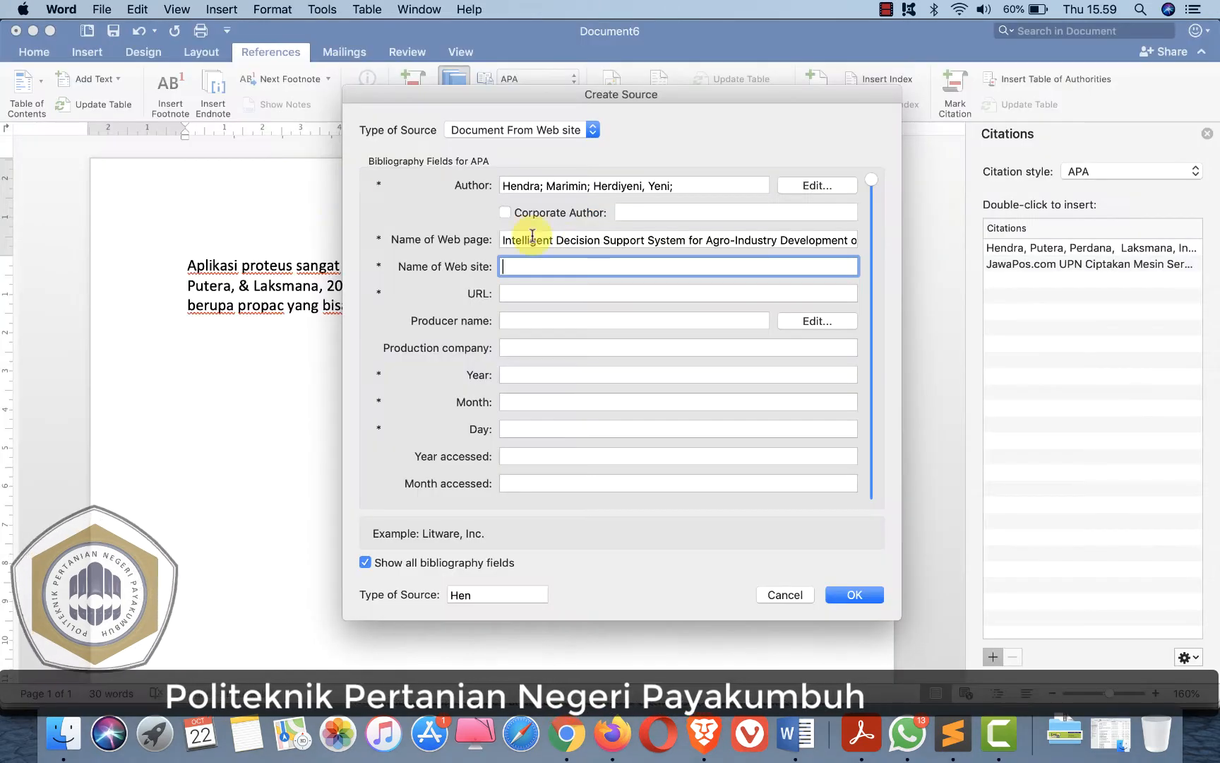
pyautogui.click(533, 267)
pyautogui.press('super+Tab')
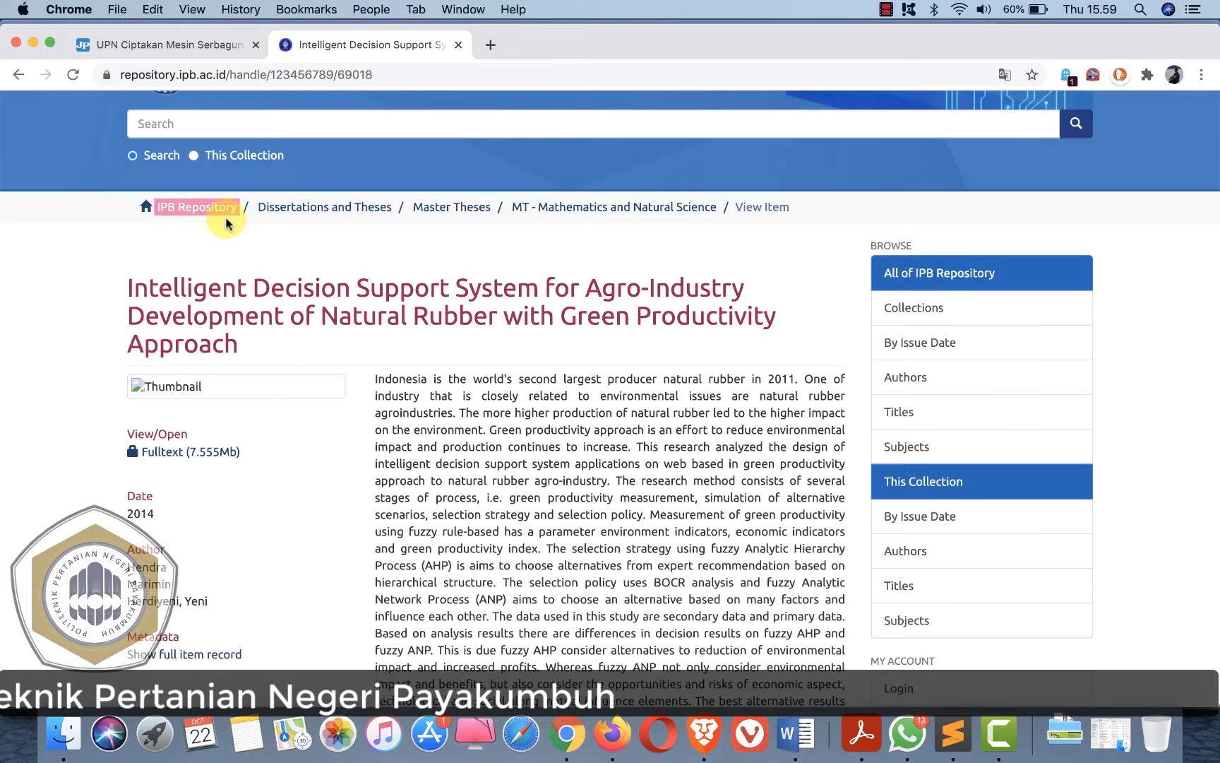
pyautogui.press('super+Tab')
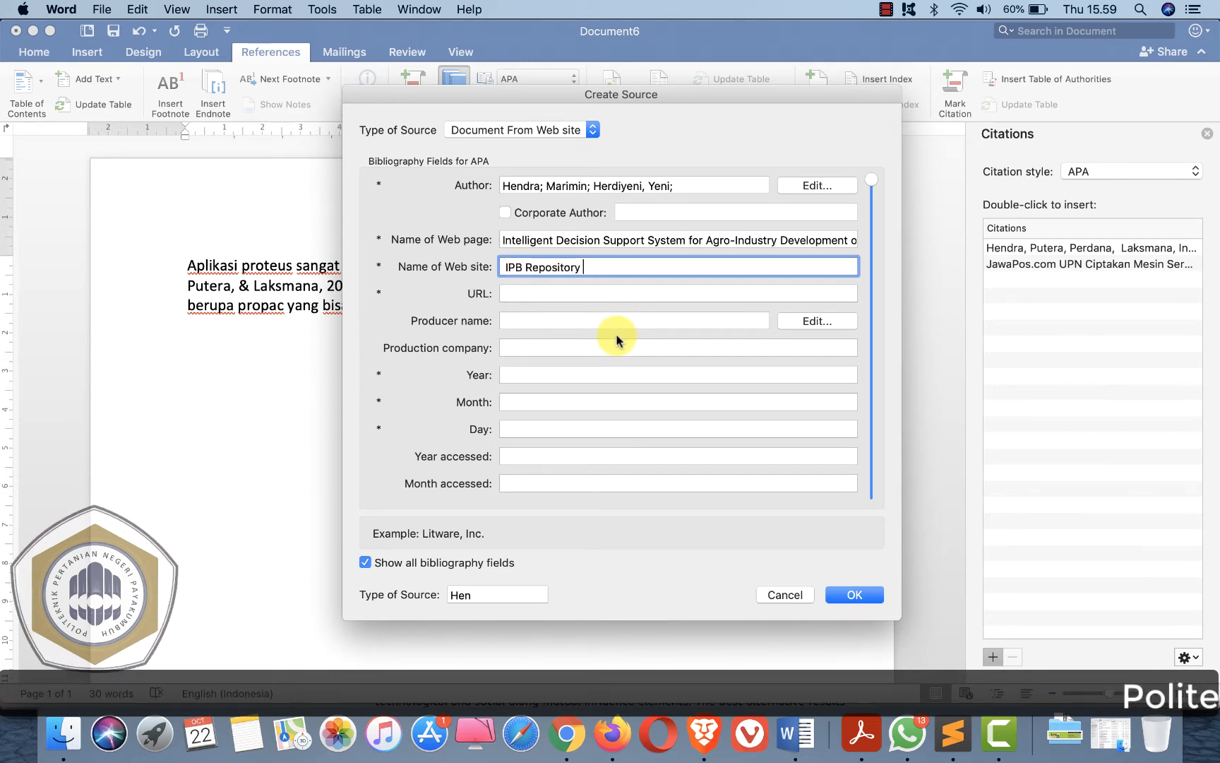
pyautogui.click(530, 292)
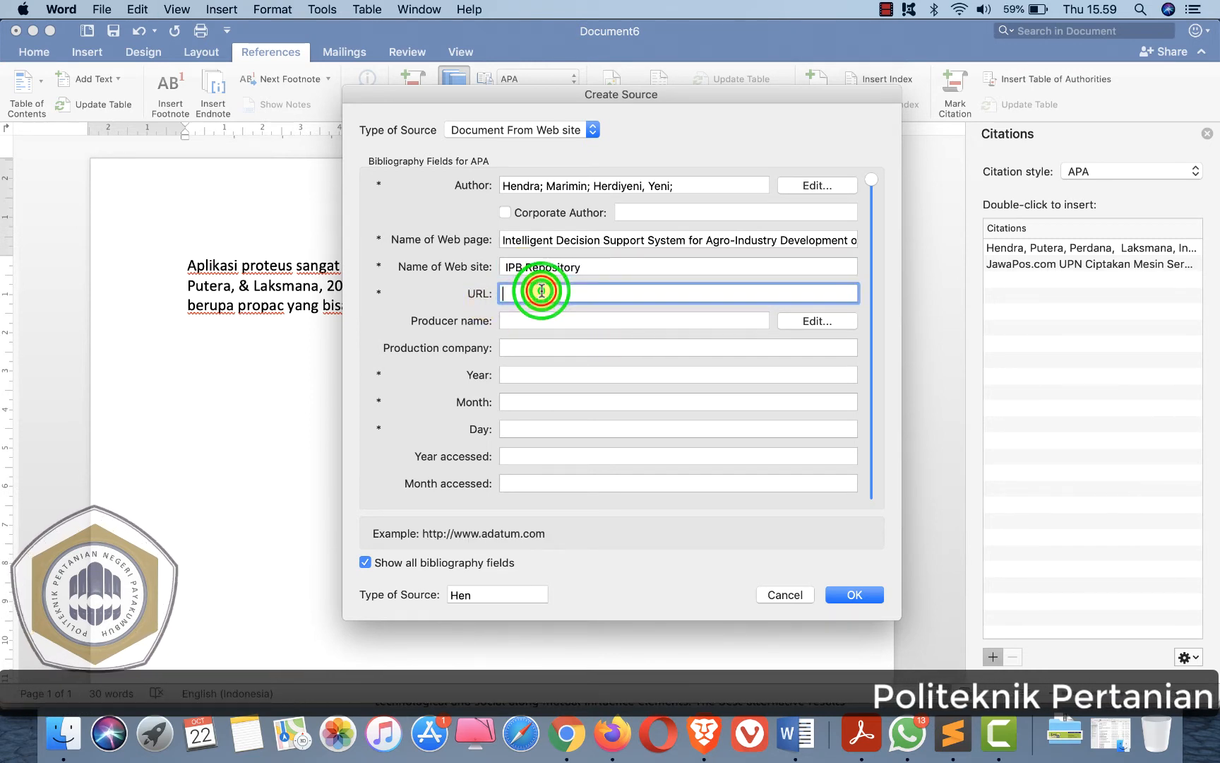
pyautogui.press('super+Tab')
pyautogui.click(409, 70)
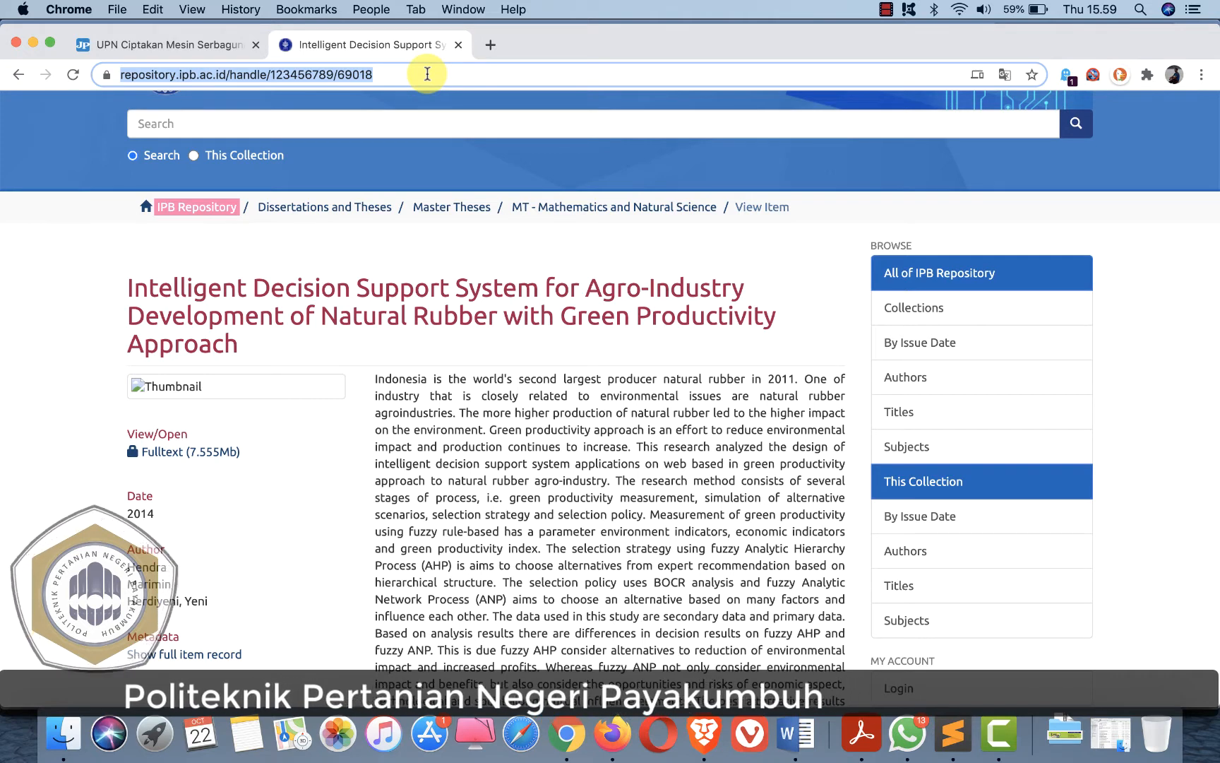
pyautogui.press('super+Tab')
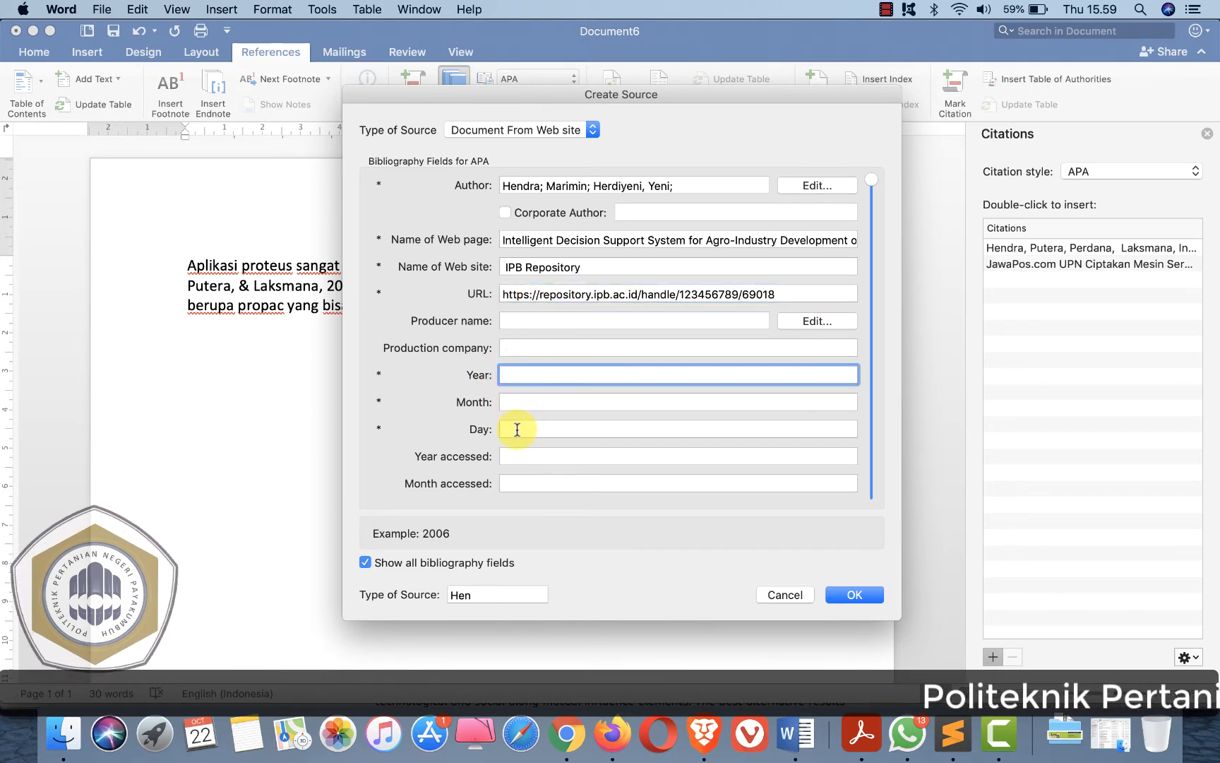
# - Set the source's year to 2014, as given on the repository page
pyautogui.press('super+Tab')
pyautogui.scroll(-1, 354, 480)
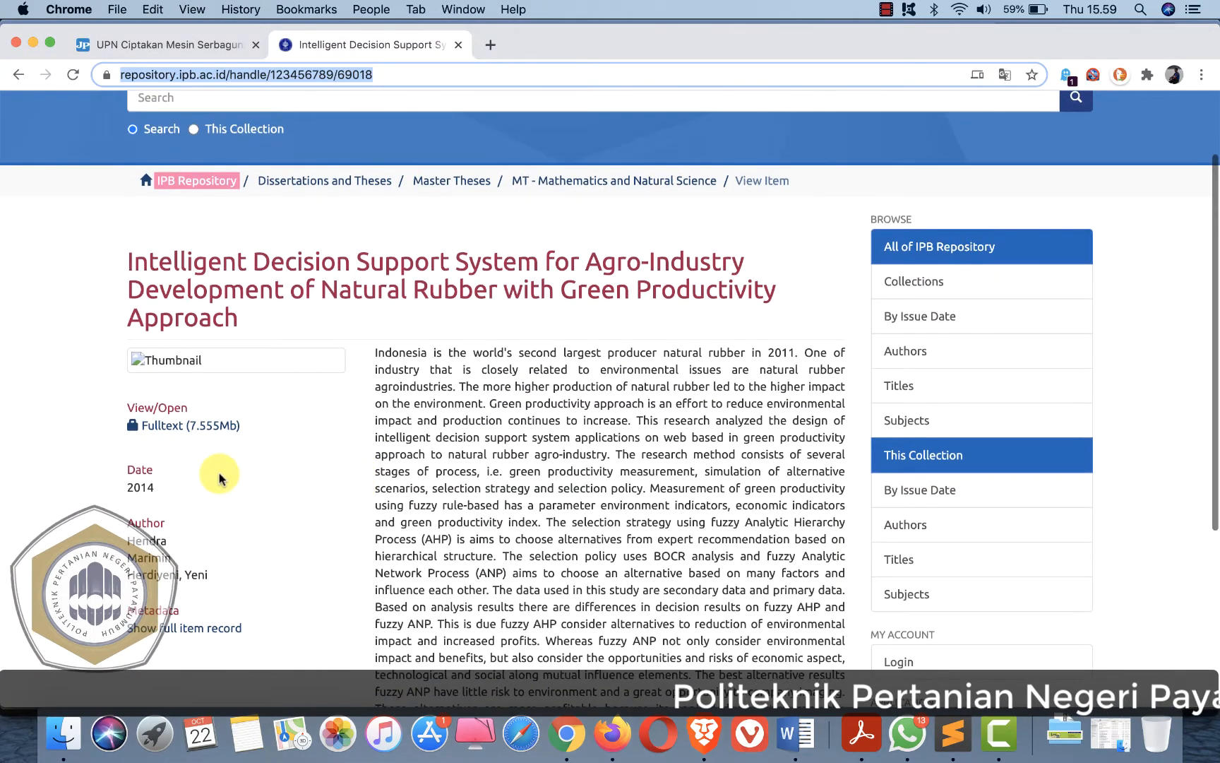
pyautogui.scroll(-5, 139, 481)
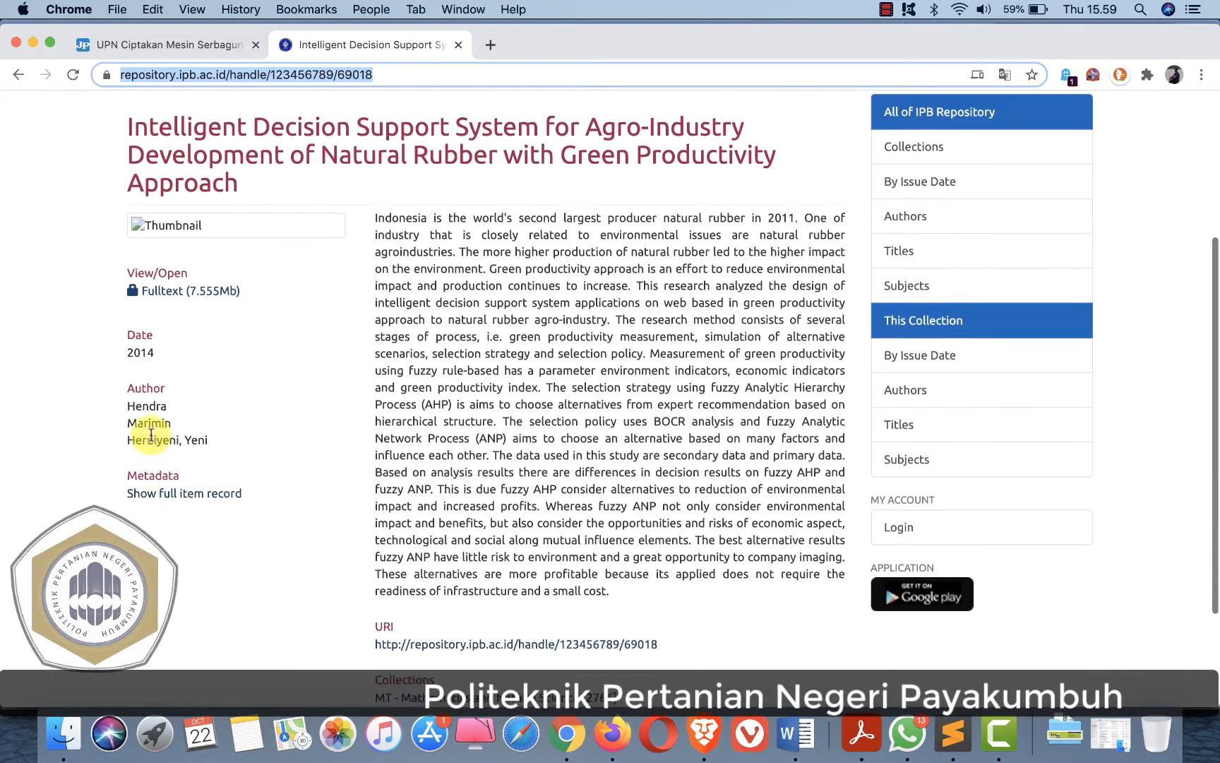
pyautogui.press('super+Tab')
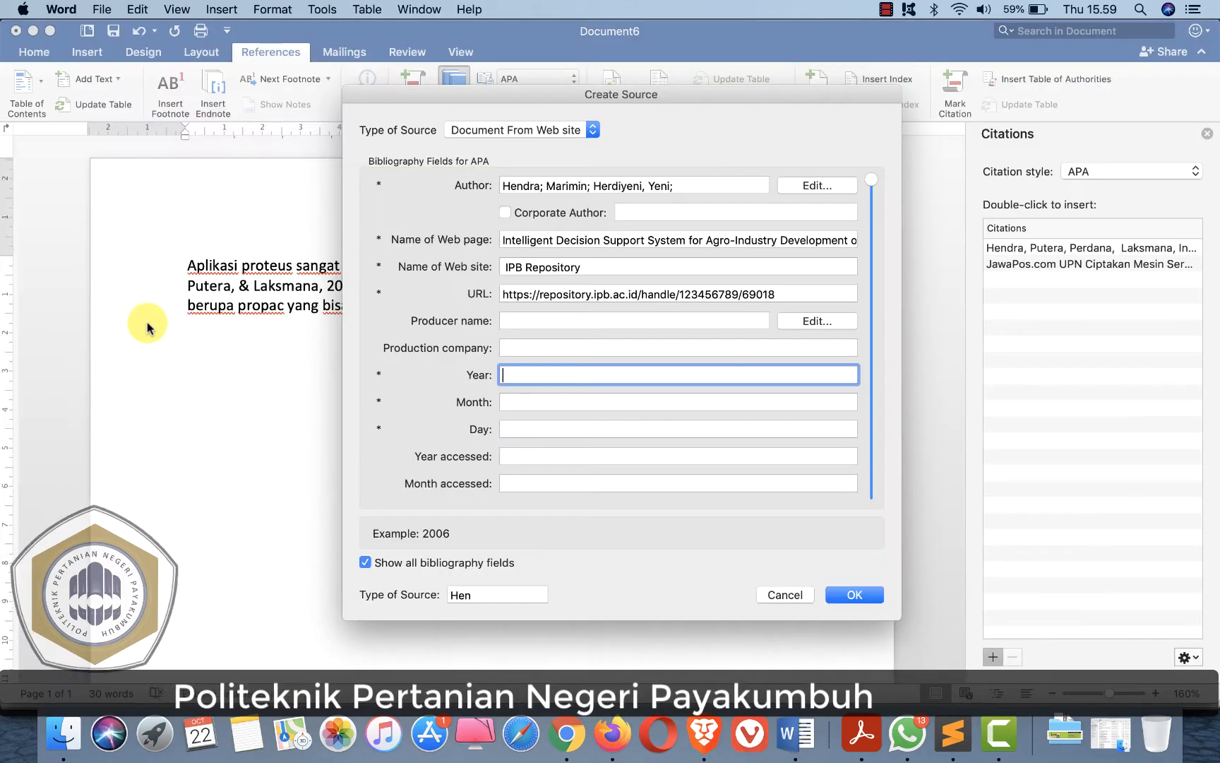
pyautogui.write('2014')
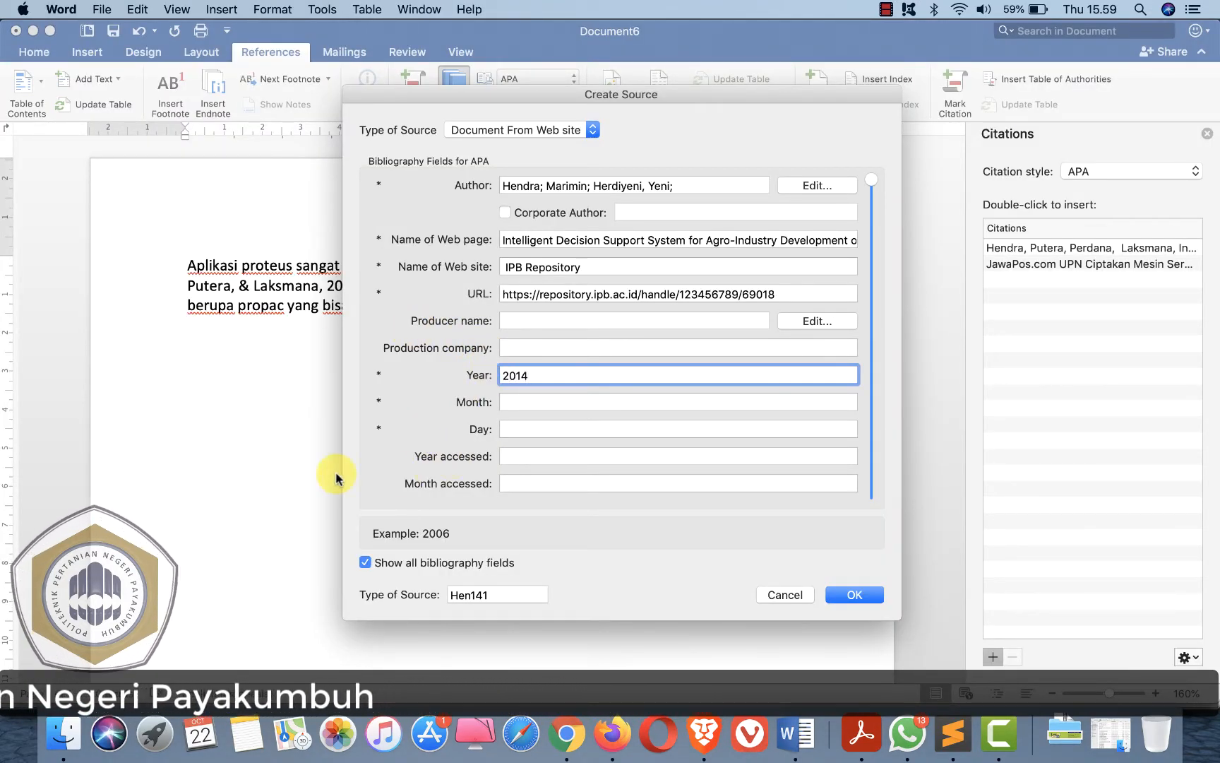
# - Check the publication date in the repository's full item record and set the source's month to Mei
pyautogui.press('super+Tab')
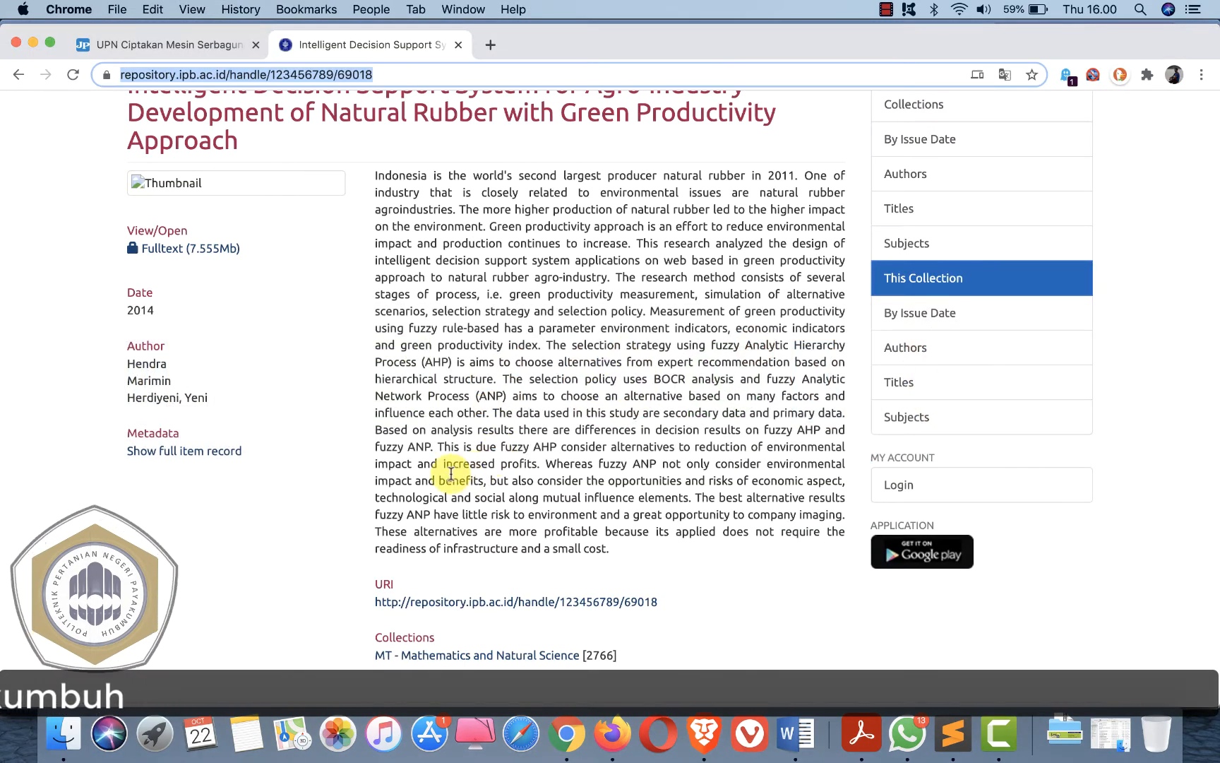
pyautogui.scroll(-4, 449, 470)
pyautogui.scroll(3, 250, 505)
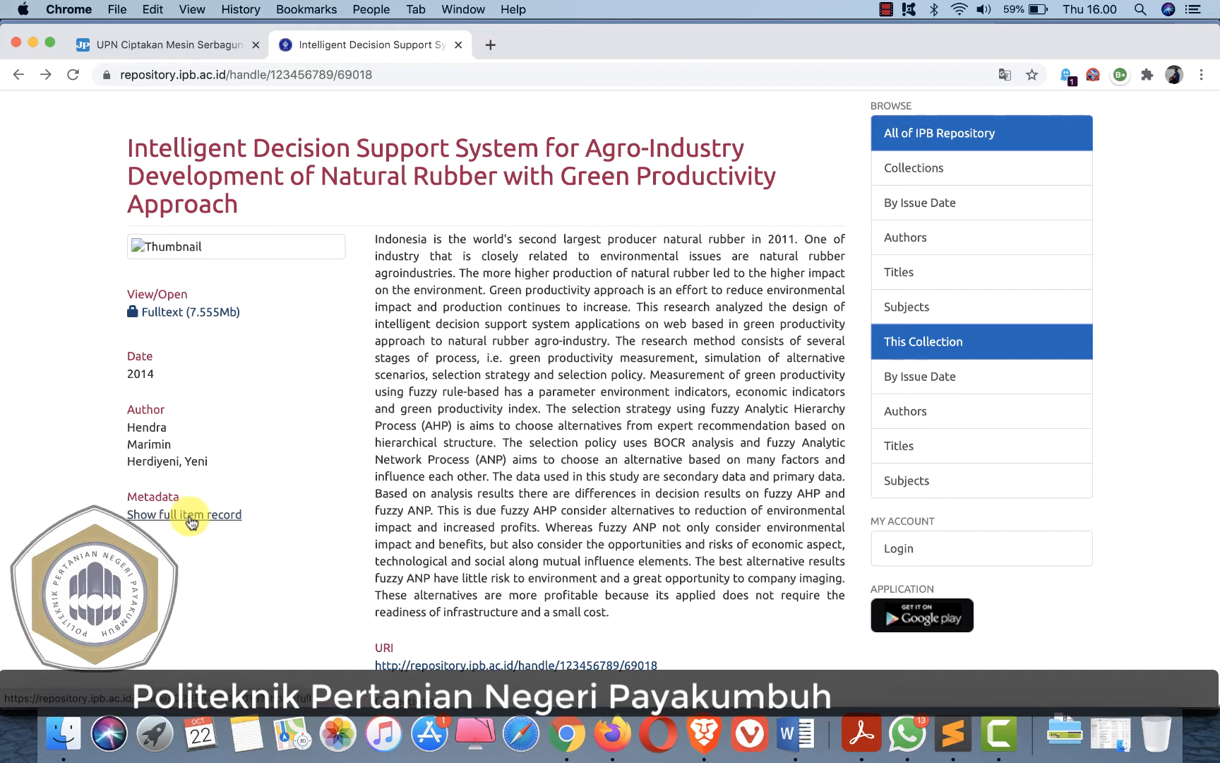
pyautogui.click(189, 521)
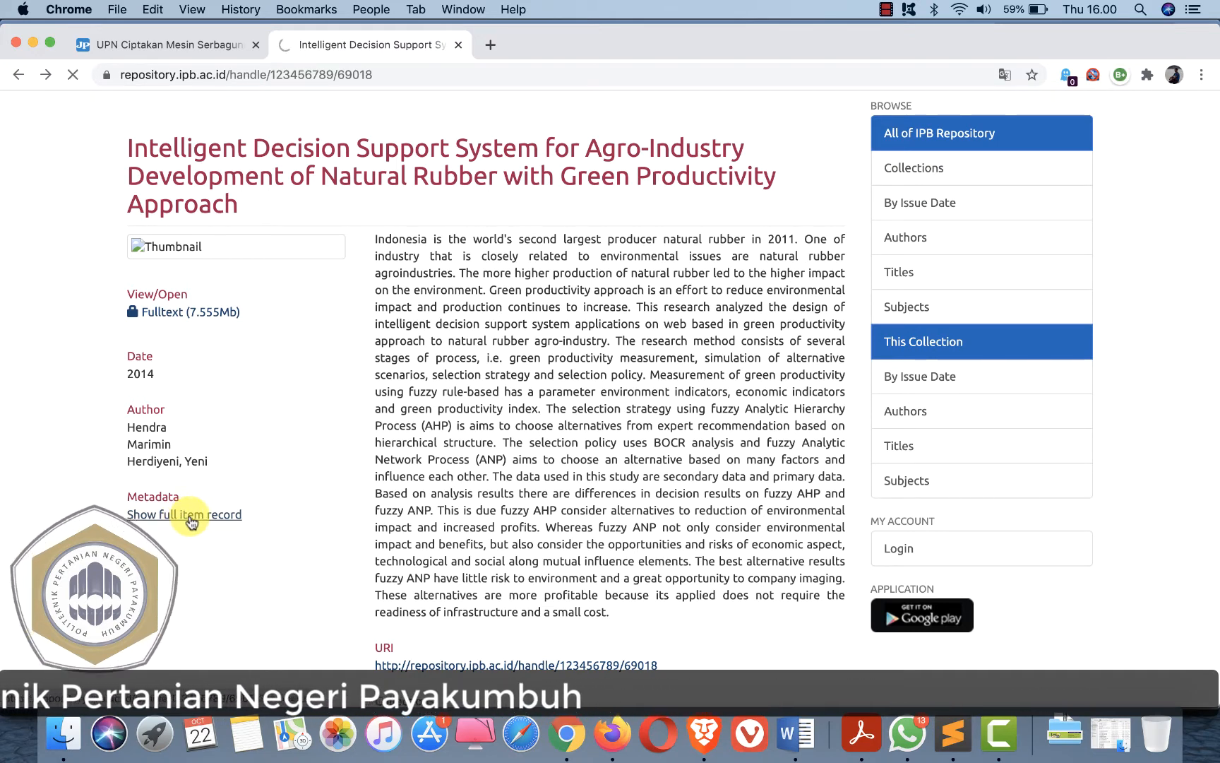
pyautogui.scroll(-3, 189, 520)
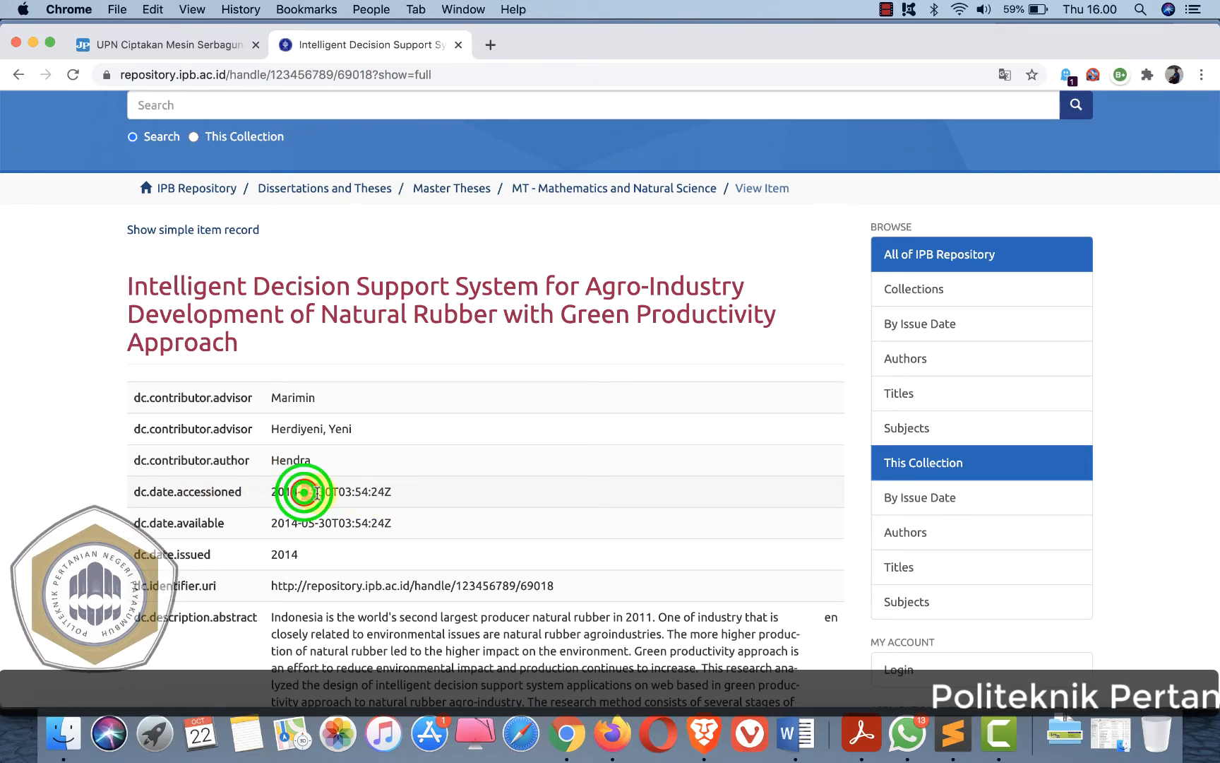
pyautogui.moveTo(316, 492); pyautogui.dragTo(318, 492)
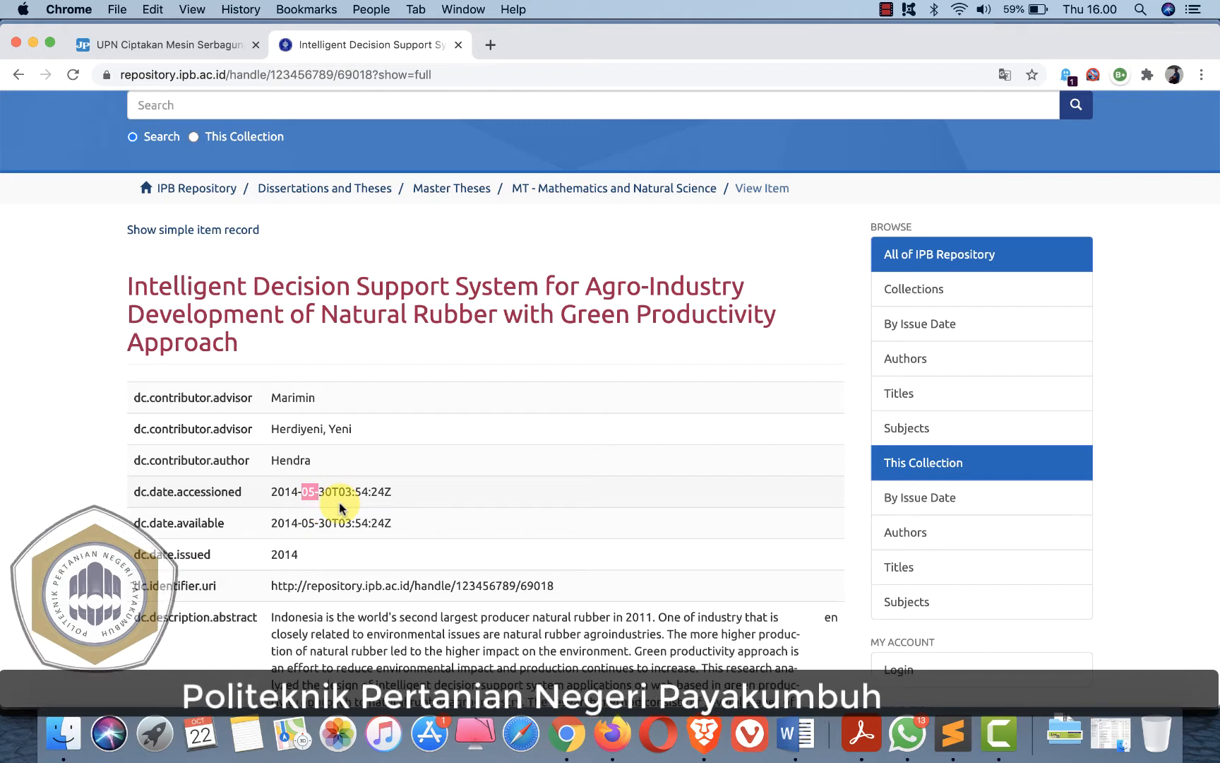
pyautogui.press('super+Tab')
pyautogui.click(512, 401)
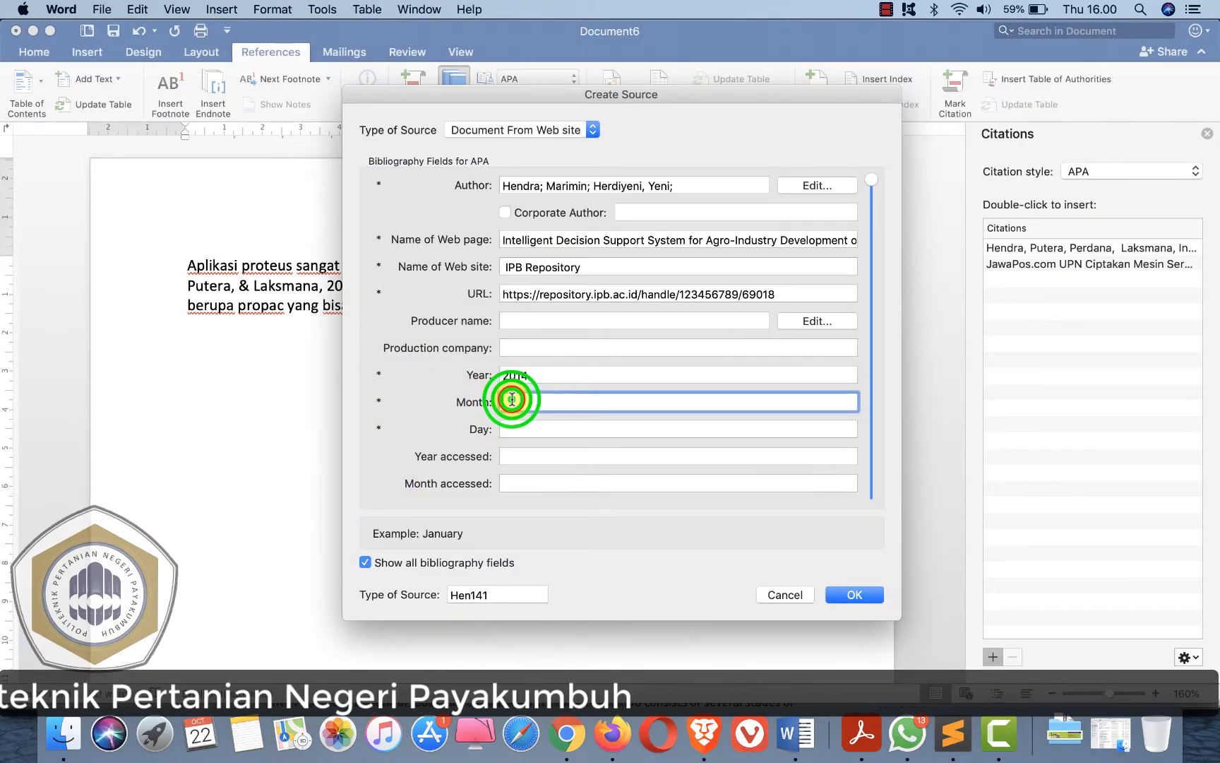
pyautogui.write('Mei')
# - Set the source's day to 30 and the year accessed to 2020
pyautogui.click(522, 429)
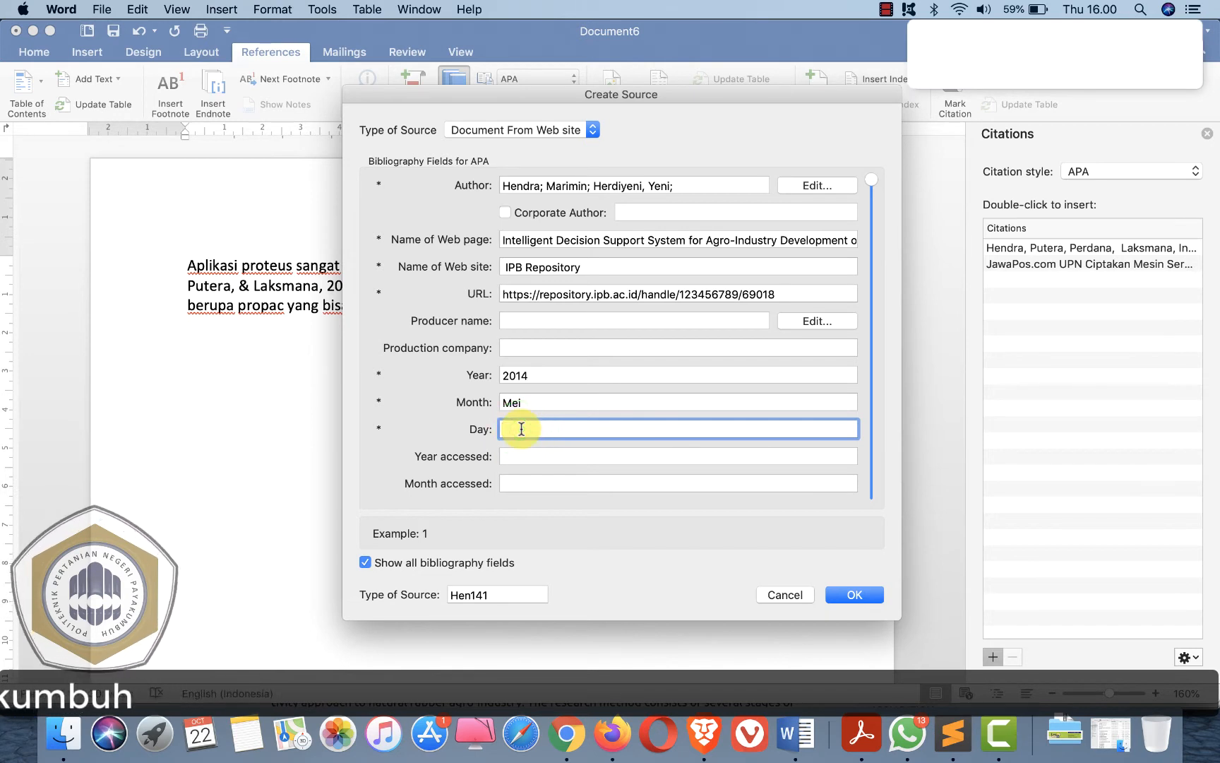
pyautogui.click(521, 459)
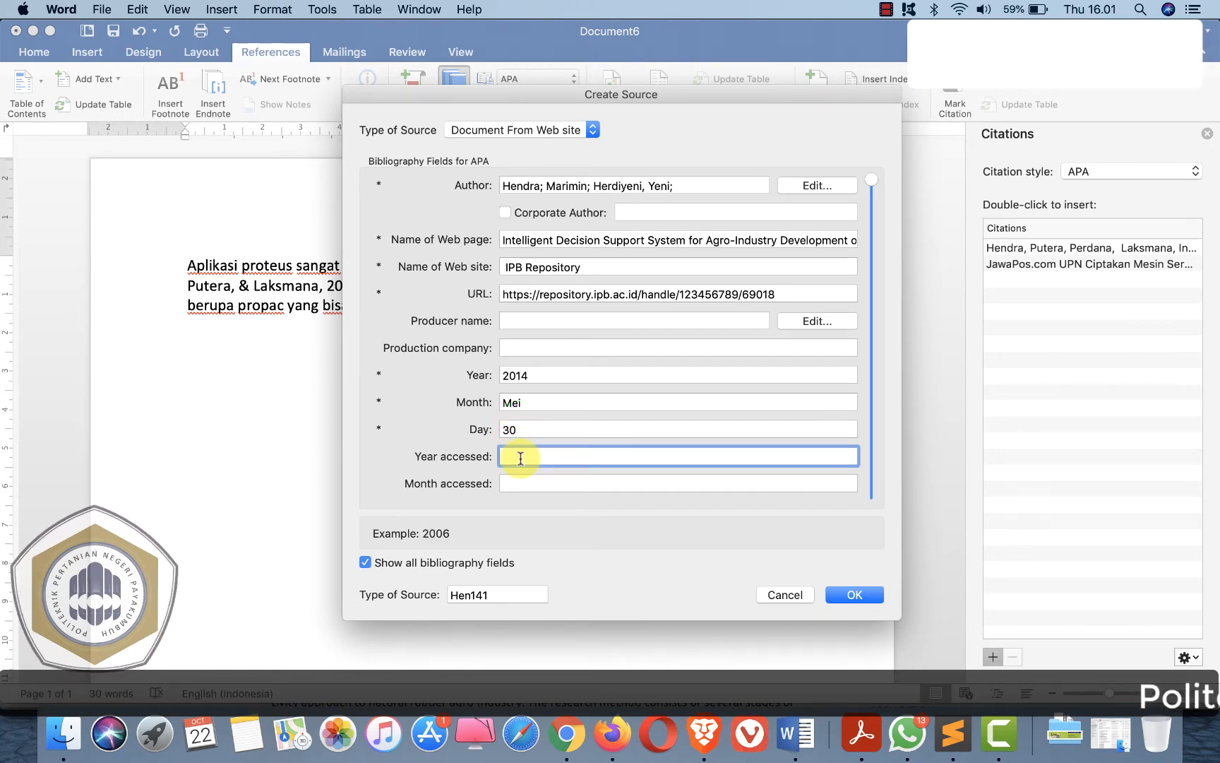
pyautogui.write('2020')
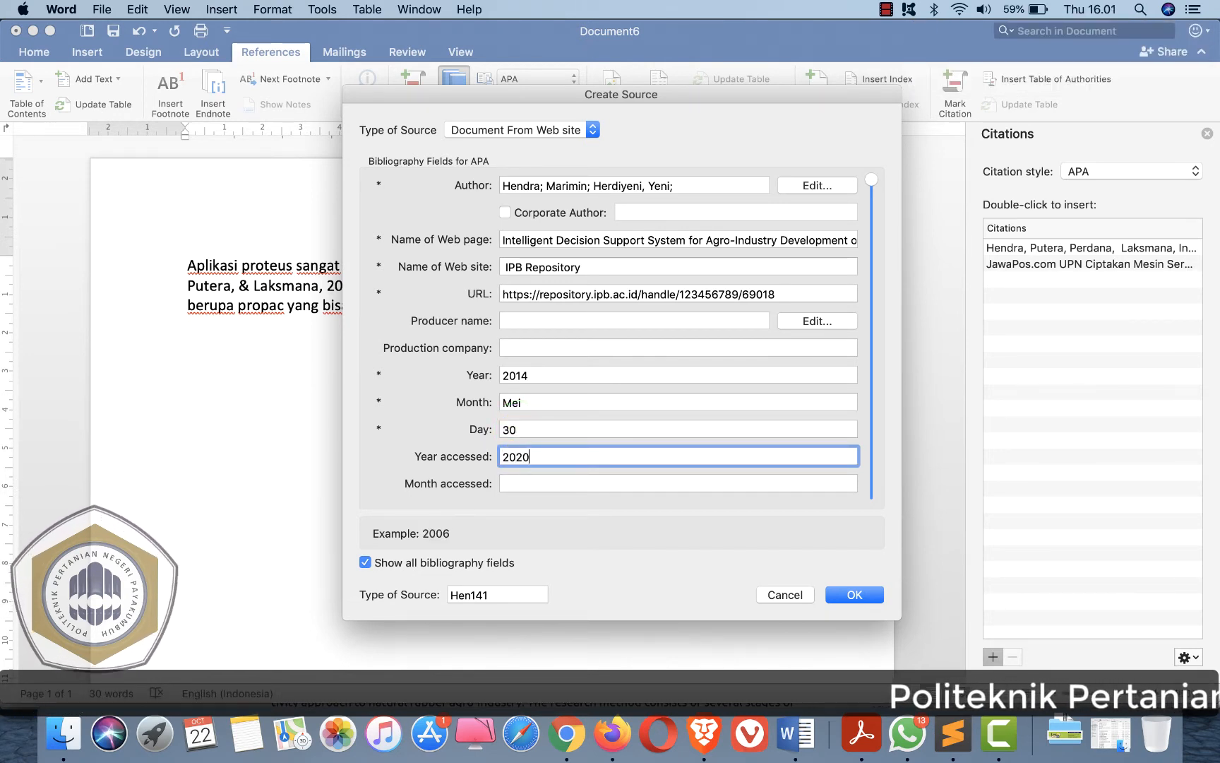
# - Set the month accessed to Oktober and day accessed to 22, then create the source and insert its citation
pyautogui.click(531, 483)
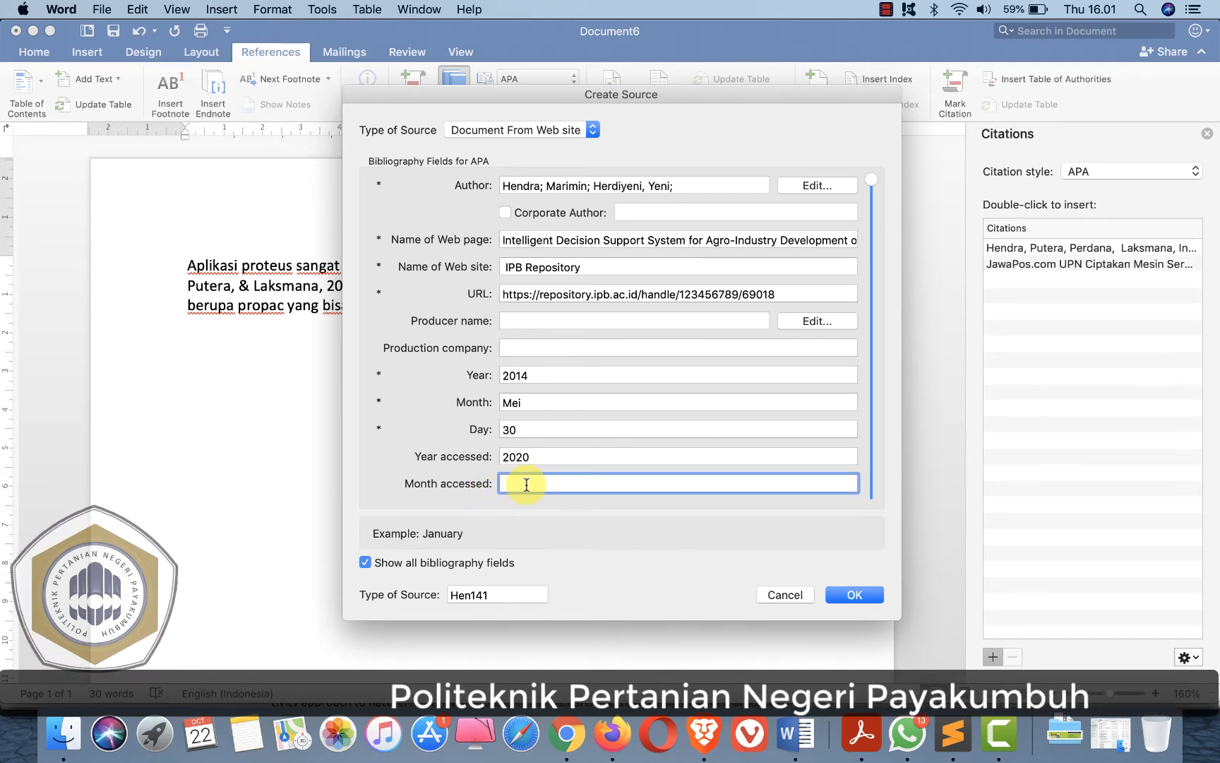
pyautogui.write('Oktober')
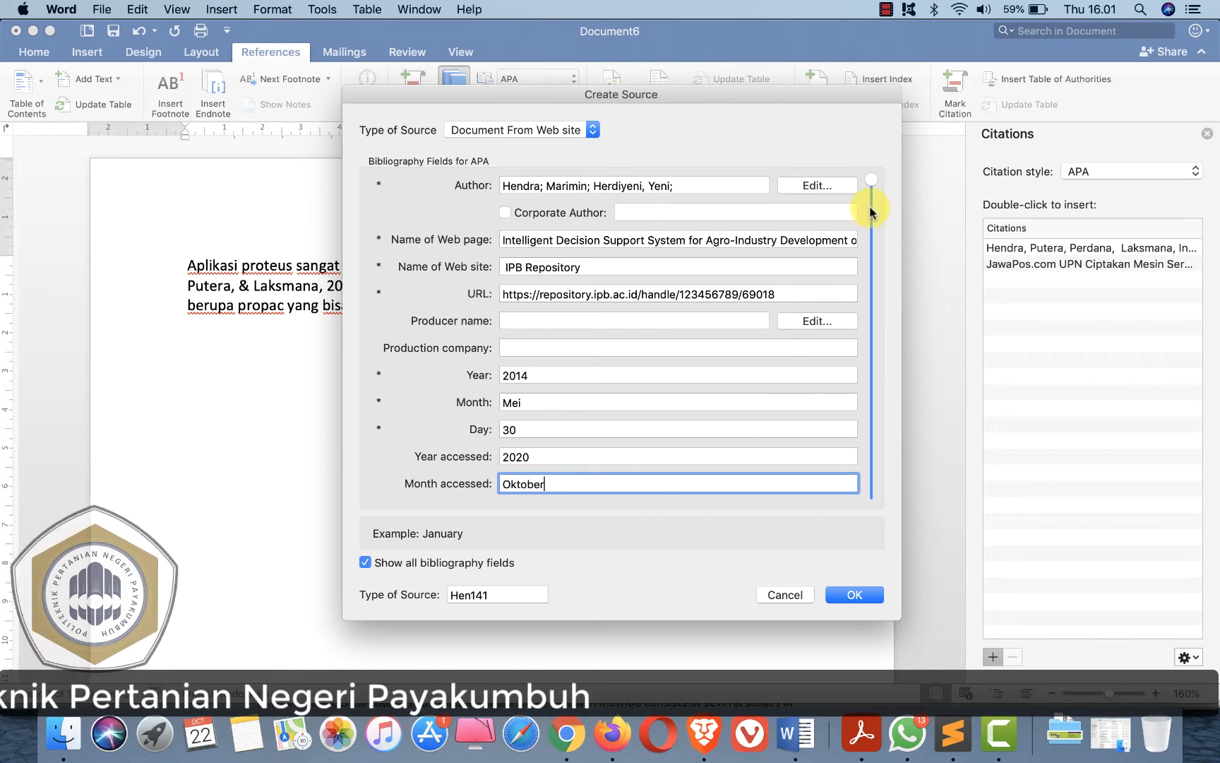
pyautogui.moveTo(871, 208); pyautogui.dragTo(872, 214)
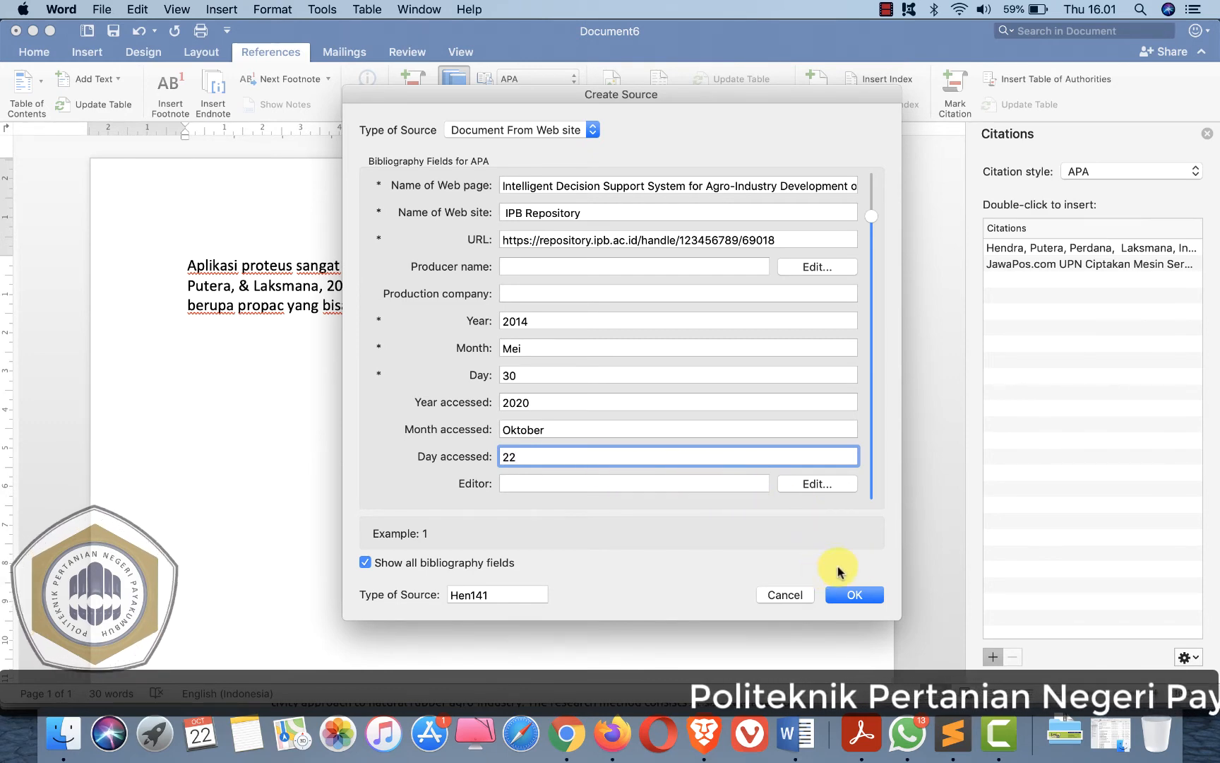
pyautogui.click(856, 594)
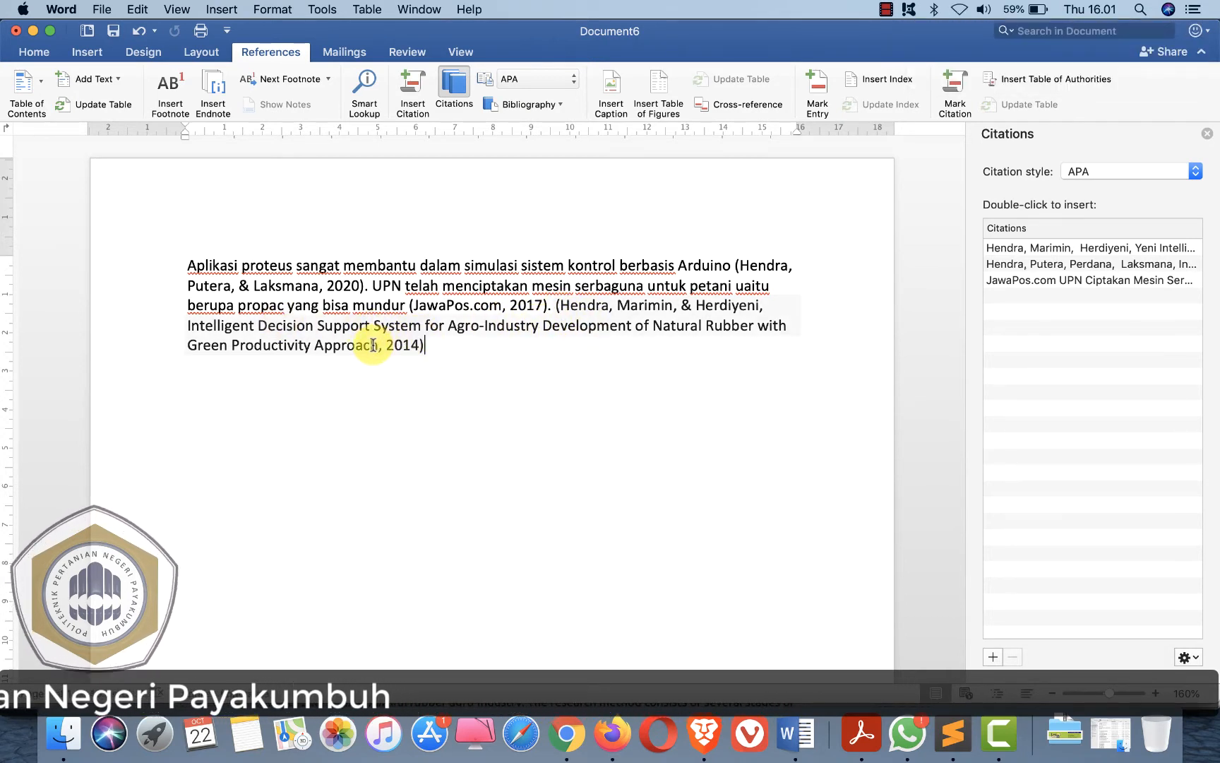
# - Edit the newly inserted Hendra, Marimin & Herdiyeni citation to suppress its title
pyautogui.click(556, 306)
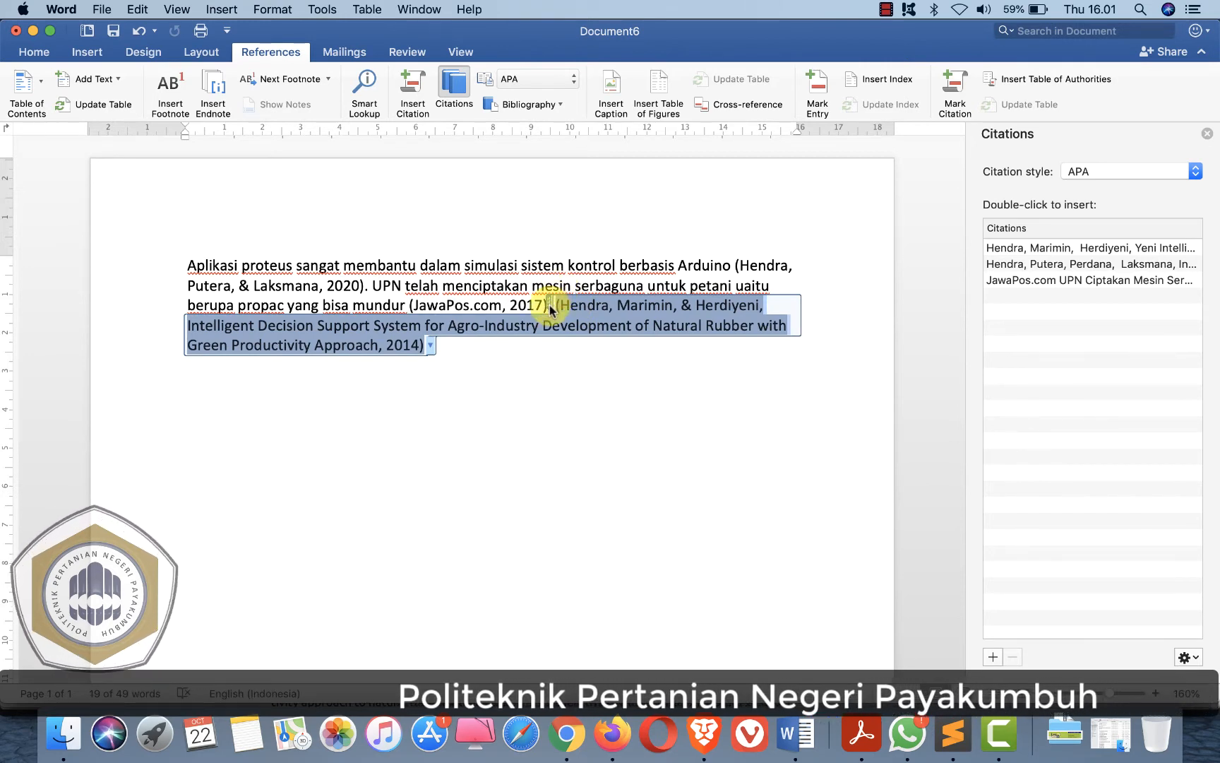
pyautogui.click(565, 335)
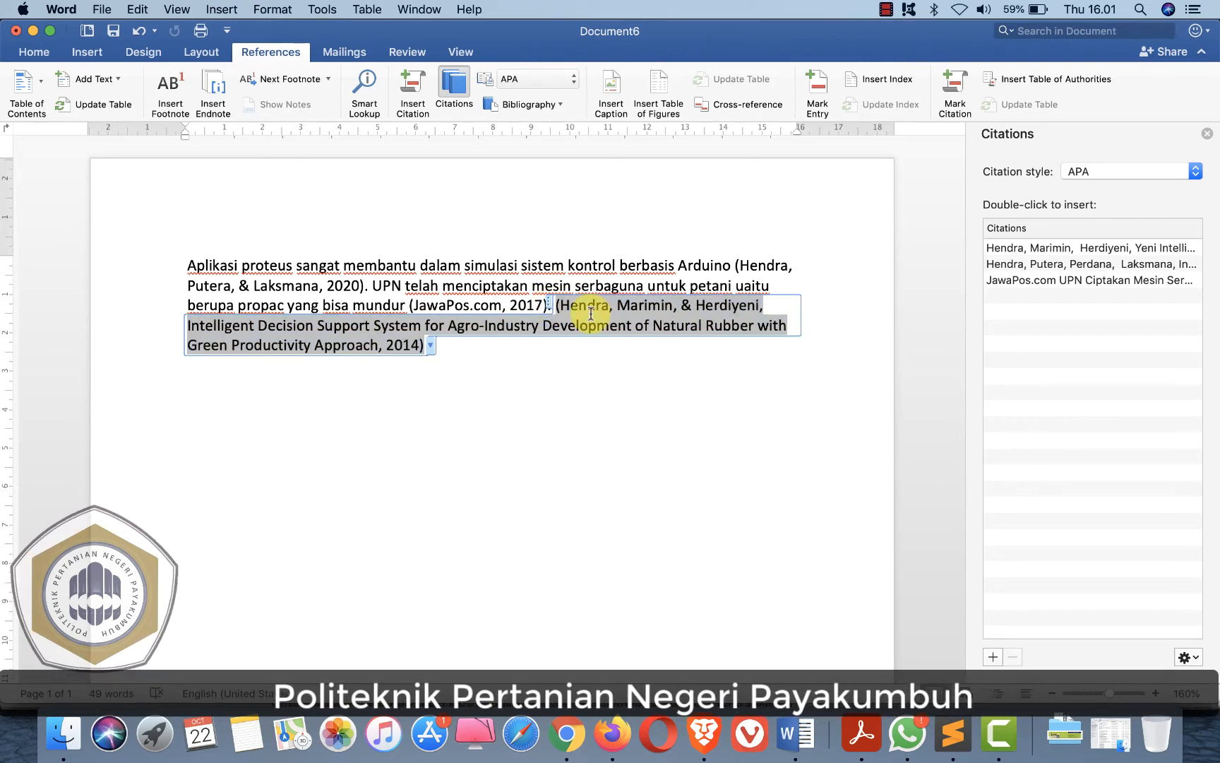
pyautogui.rightClick(549, 306)
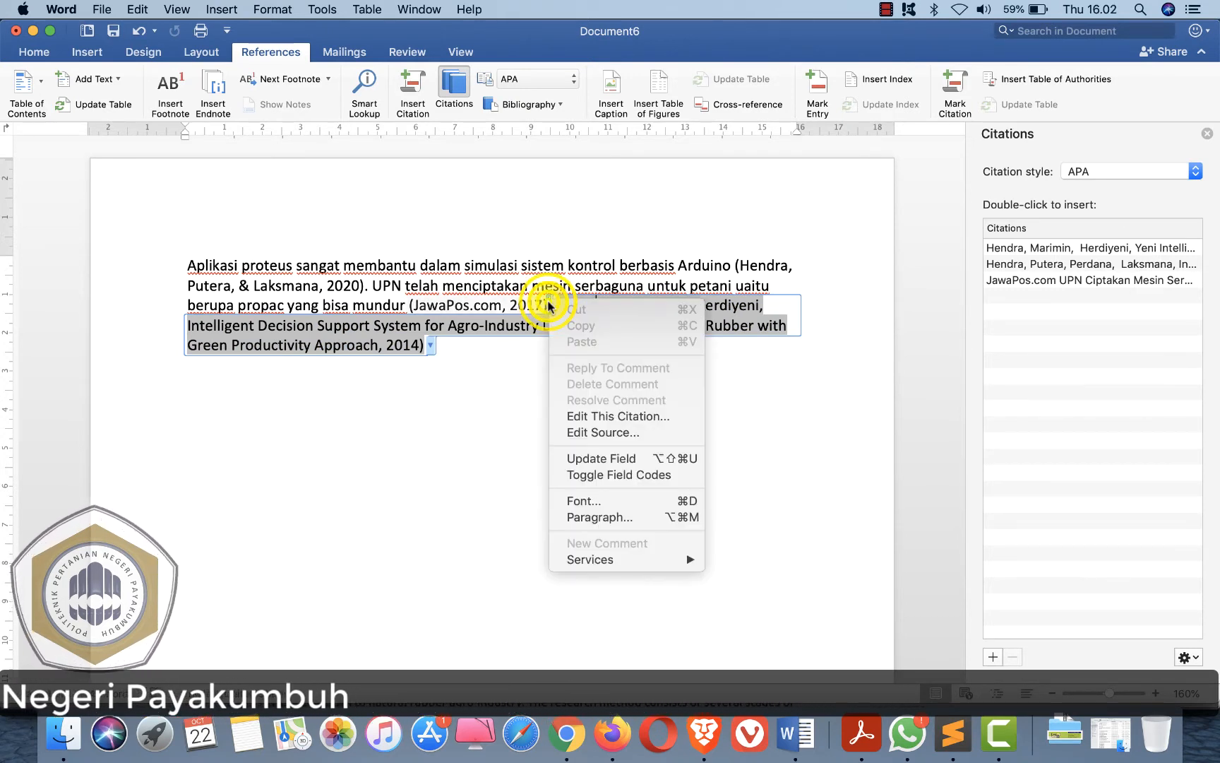
pyautogui.click(605, 416)
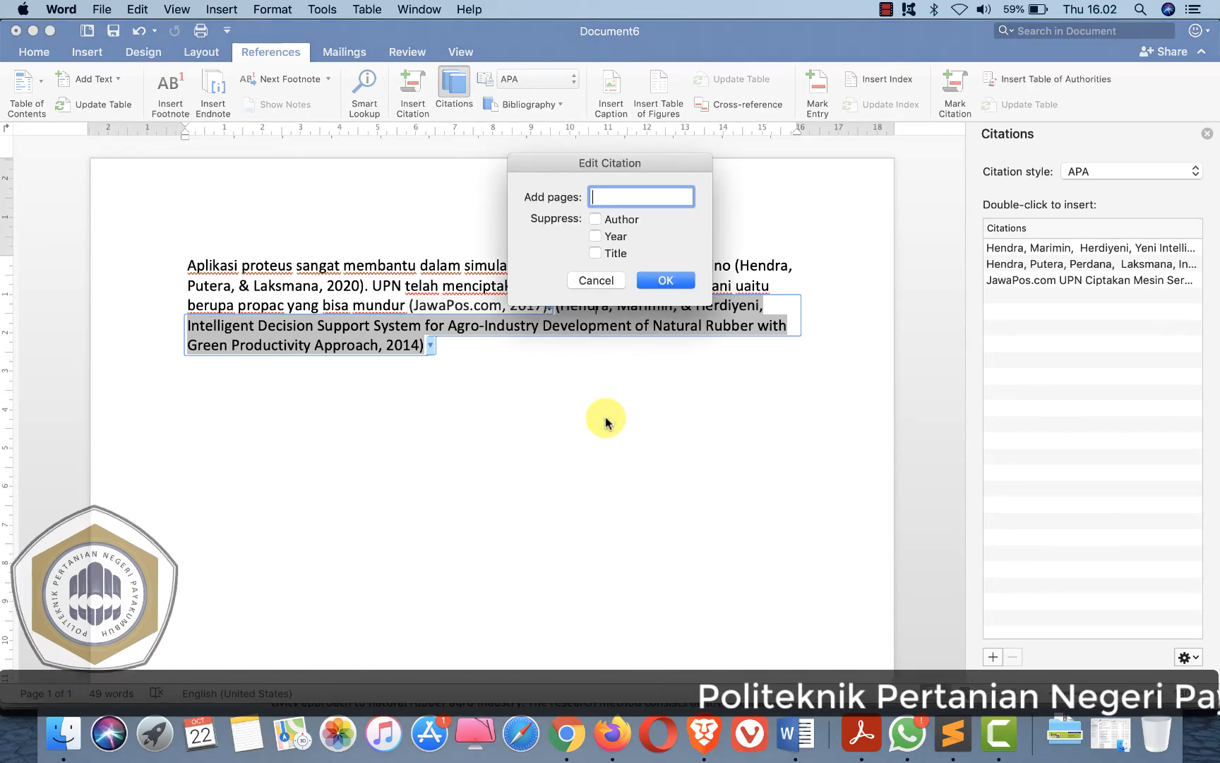
pyautogui.click(597, 253)
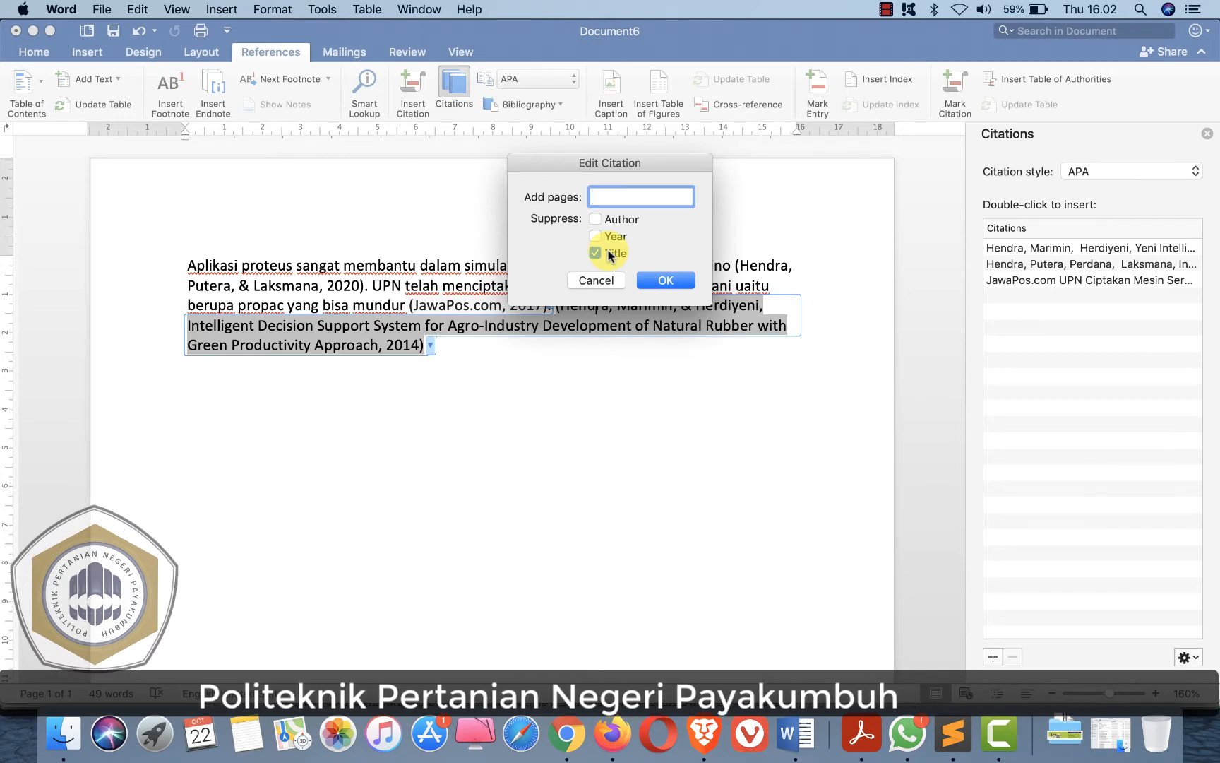
pyautogui.click(666, 282)
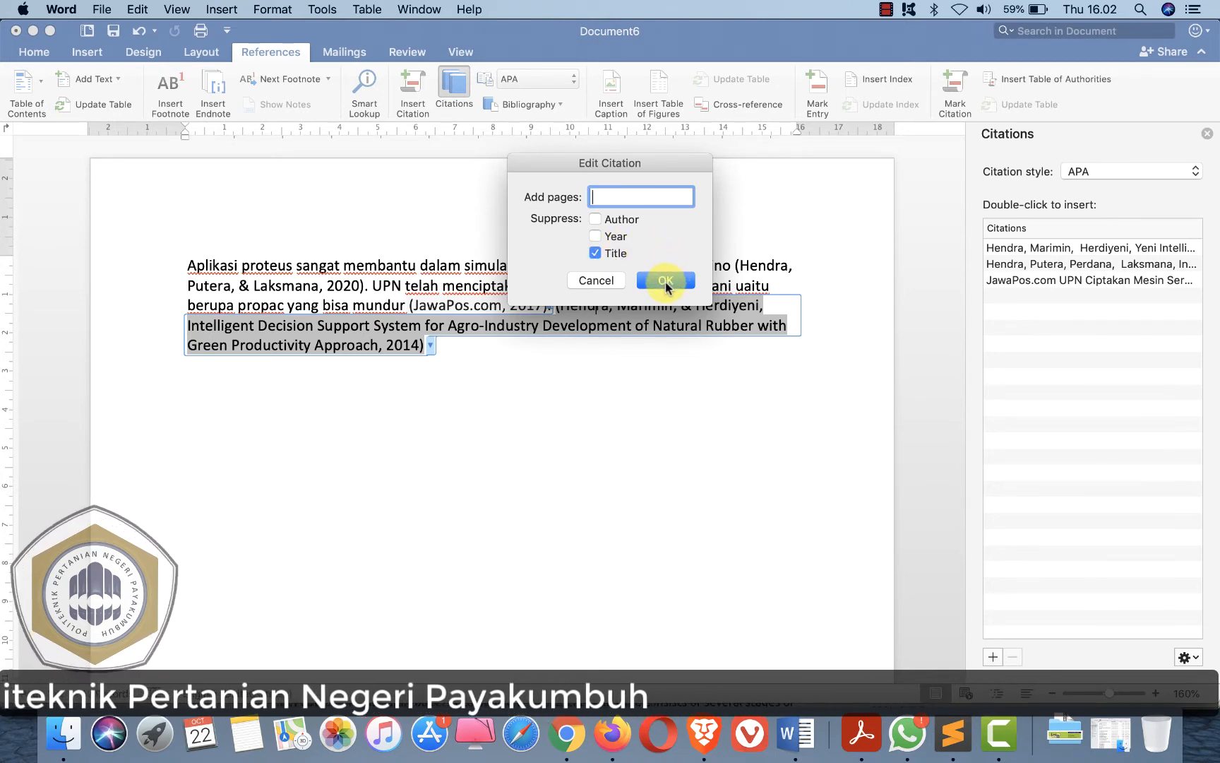
pyautogui.click(666, 282)
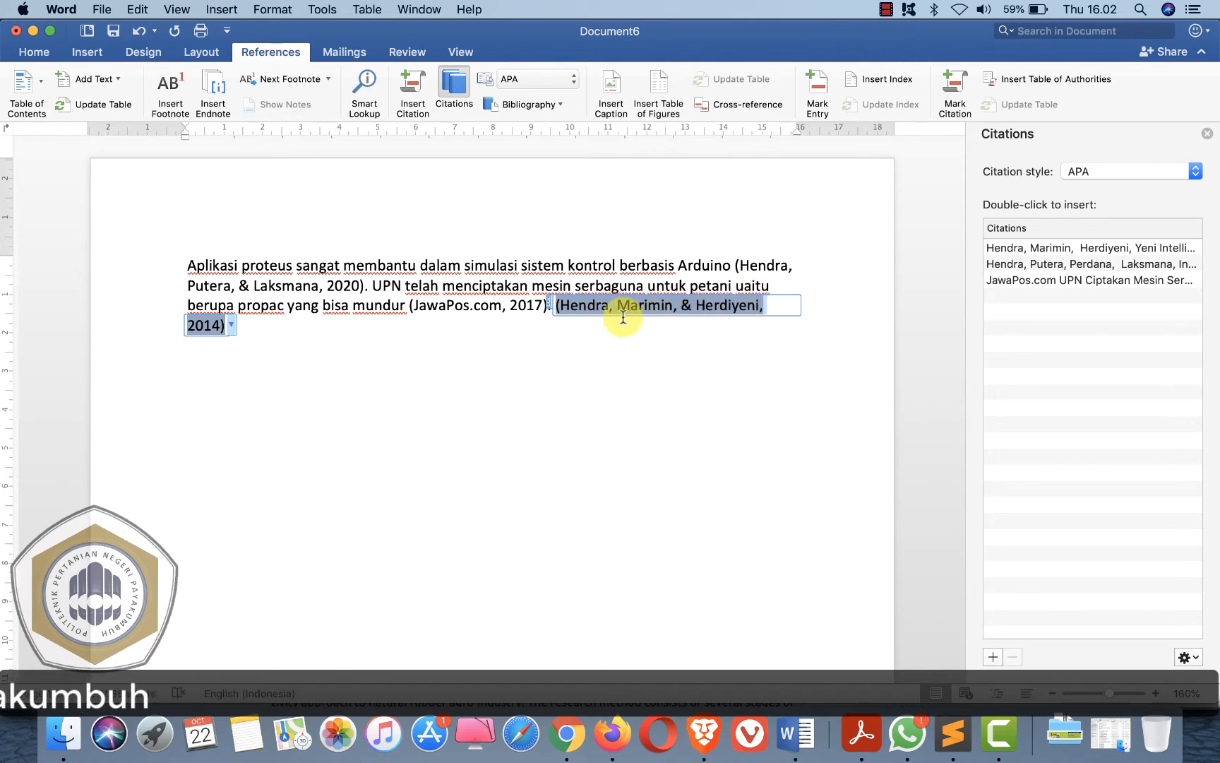
# - Type the sentence "Fuzzy ANP sangat memnantu dalam pengambilan keputusan terbaik" just before that citation
pyautogui.click(556, 311)
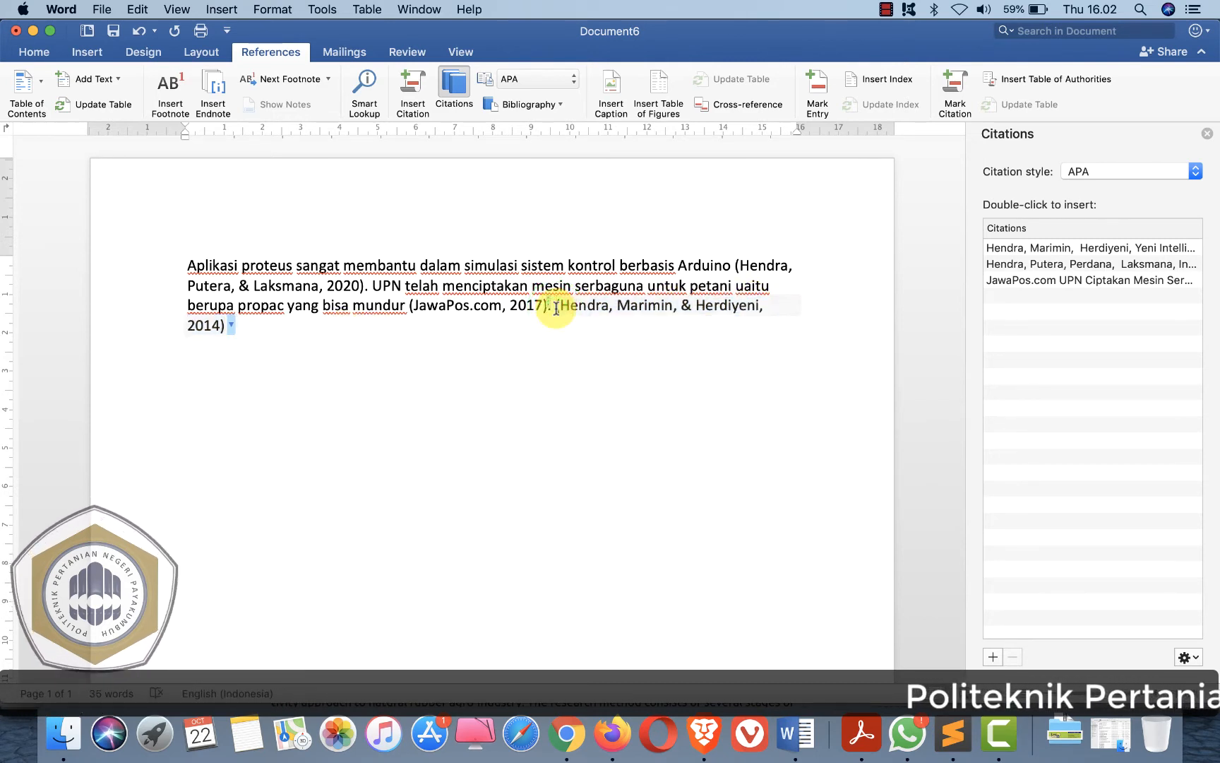
pyautogui.press('Left')
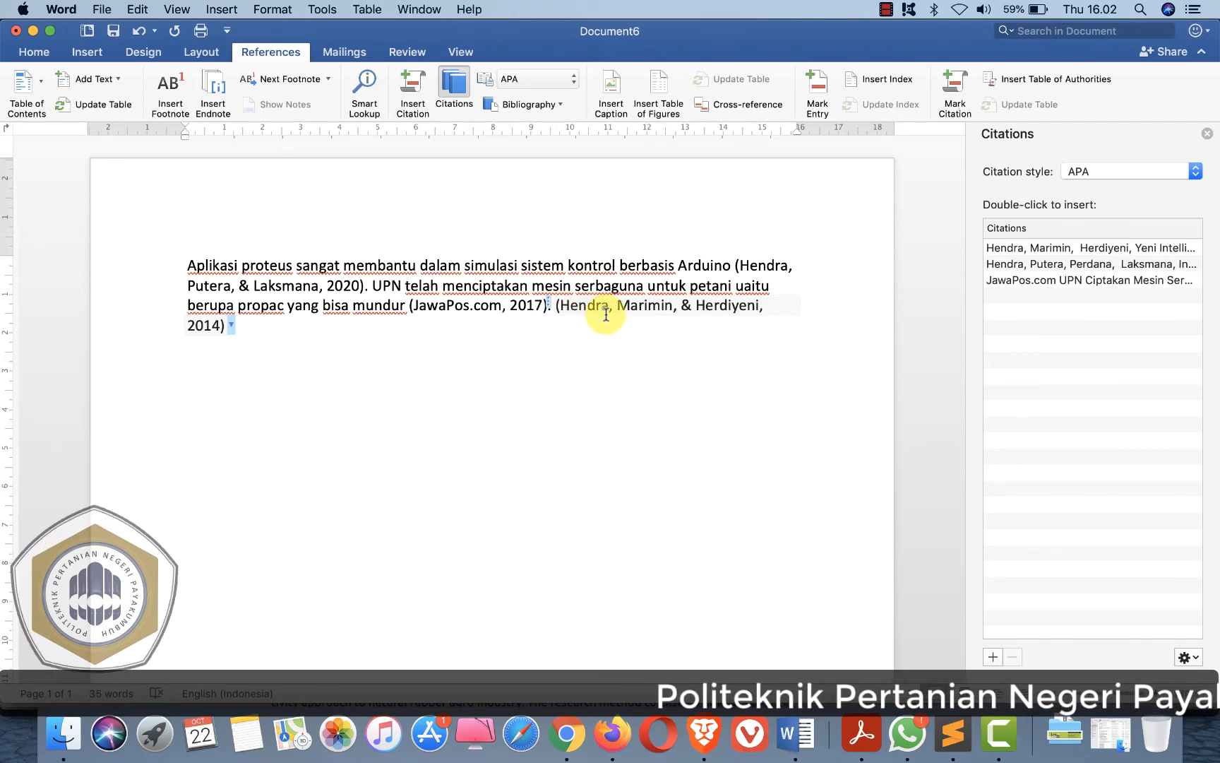
pyautogui.press('Right')
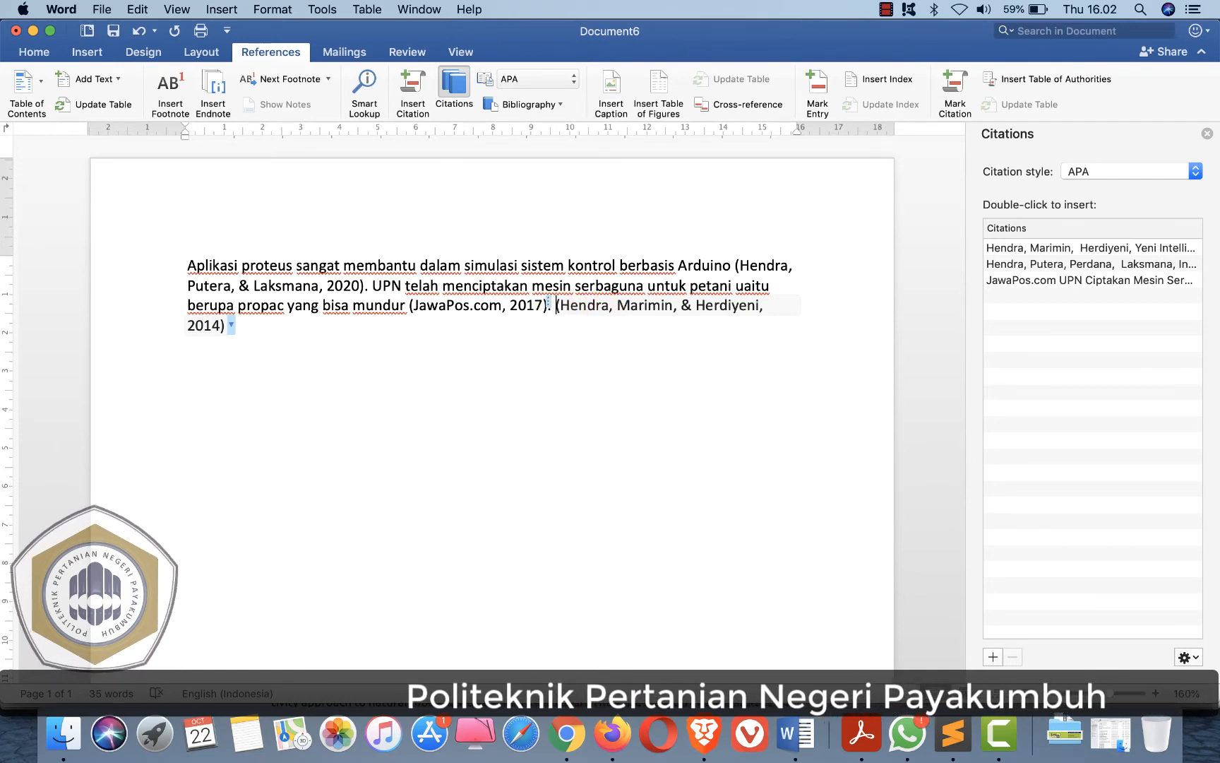
pyautogui.write('Fuzzy A')
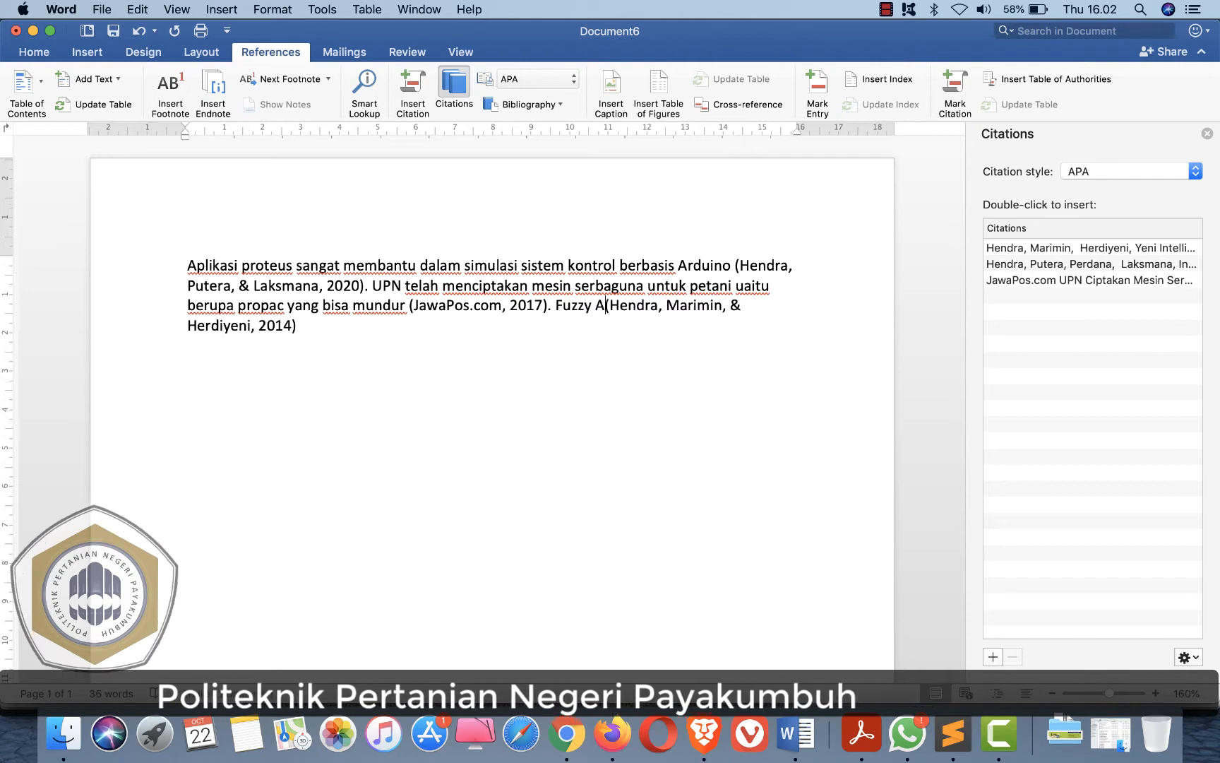
pyautogui.write('NP sangat memnantu dalam penga')
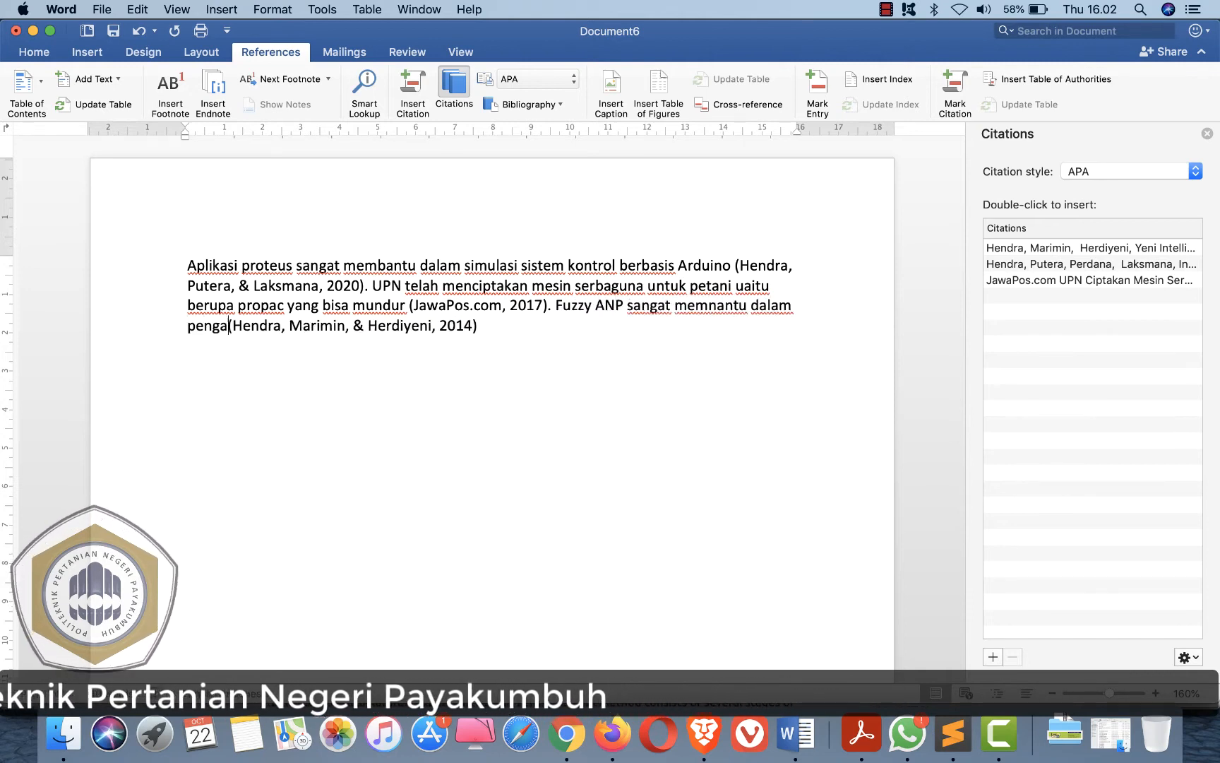
pyautogui.write('mbilan keputusan terbaik')
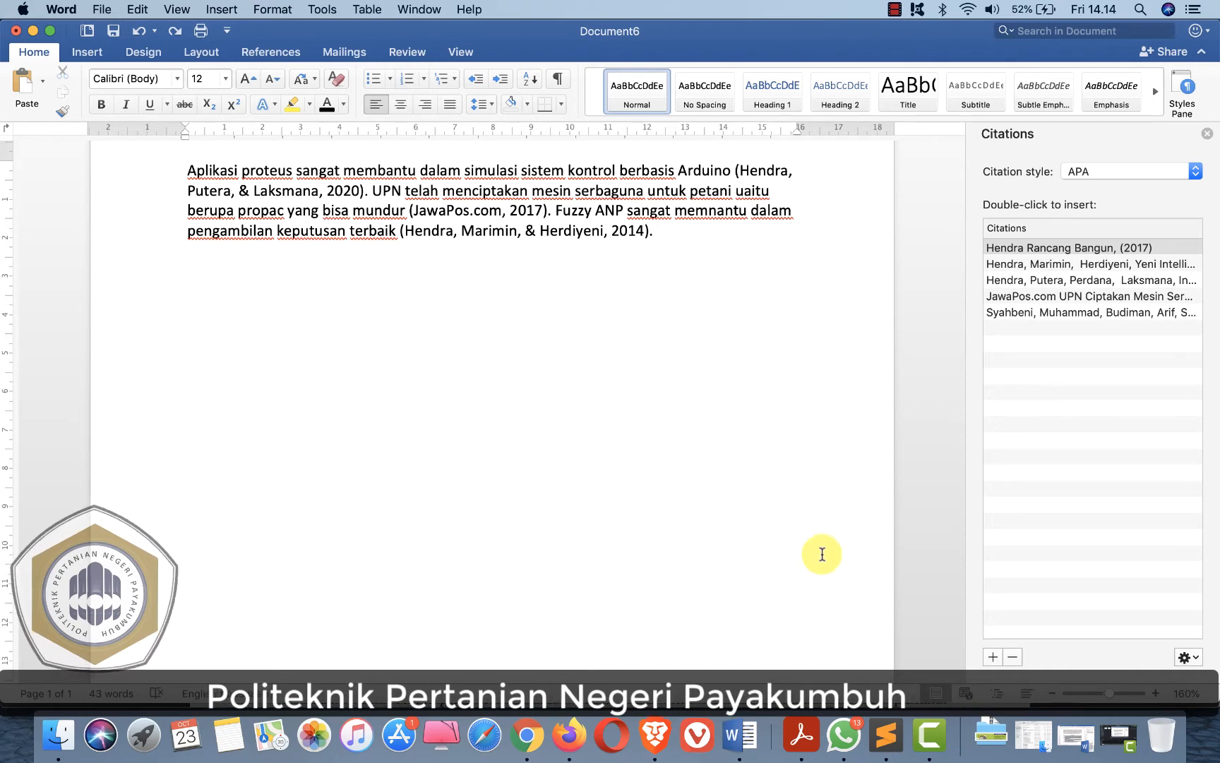
# - Examine the Agroteknika article PDF for its authors, title, year and page range
pyautogui.click(527, 736)
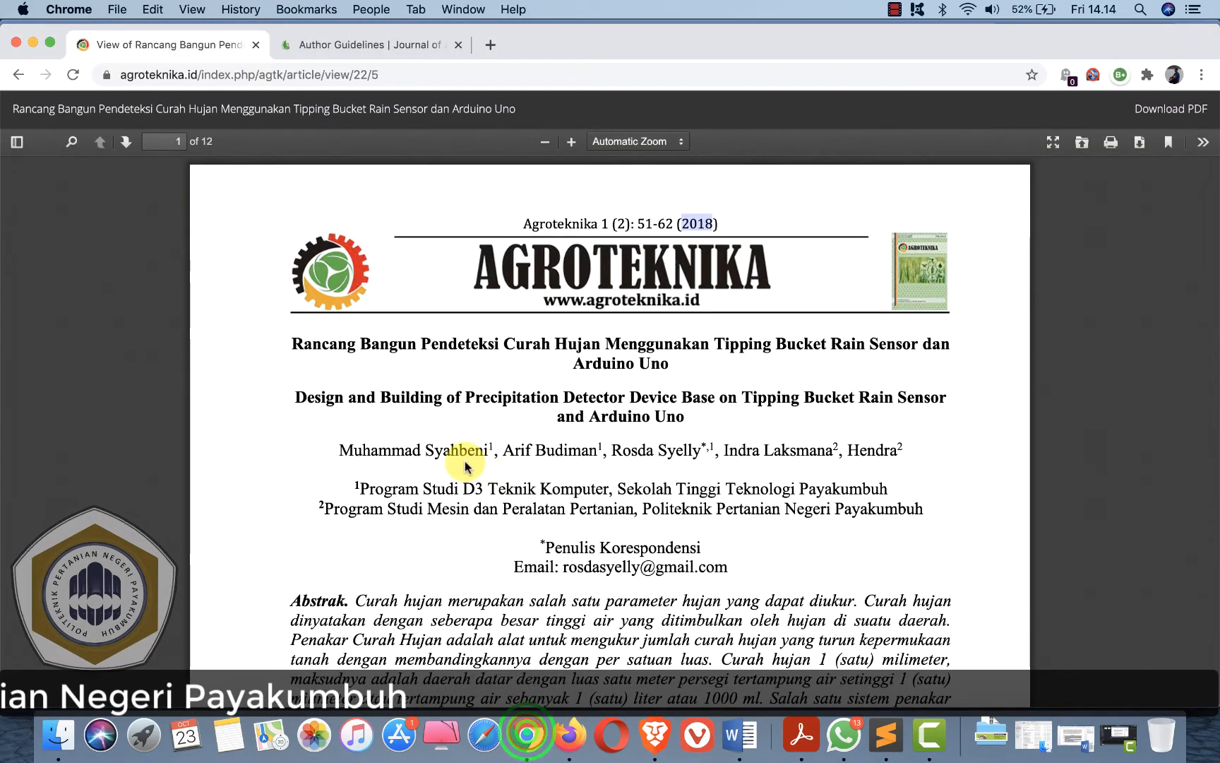
pyautogui.click(437, 350)
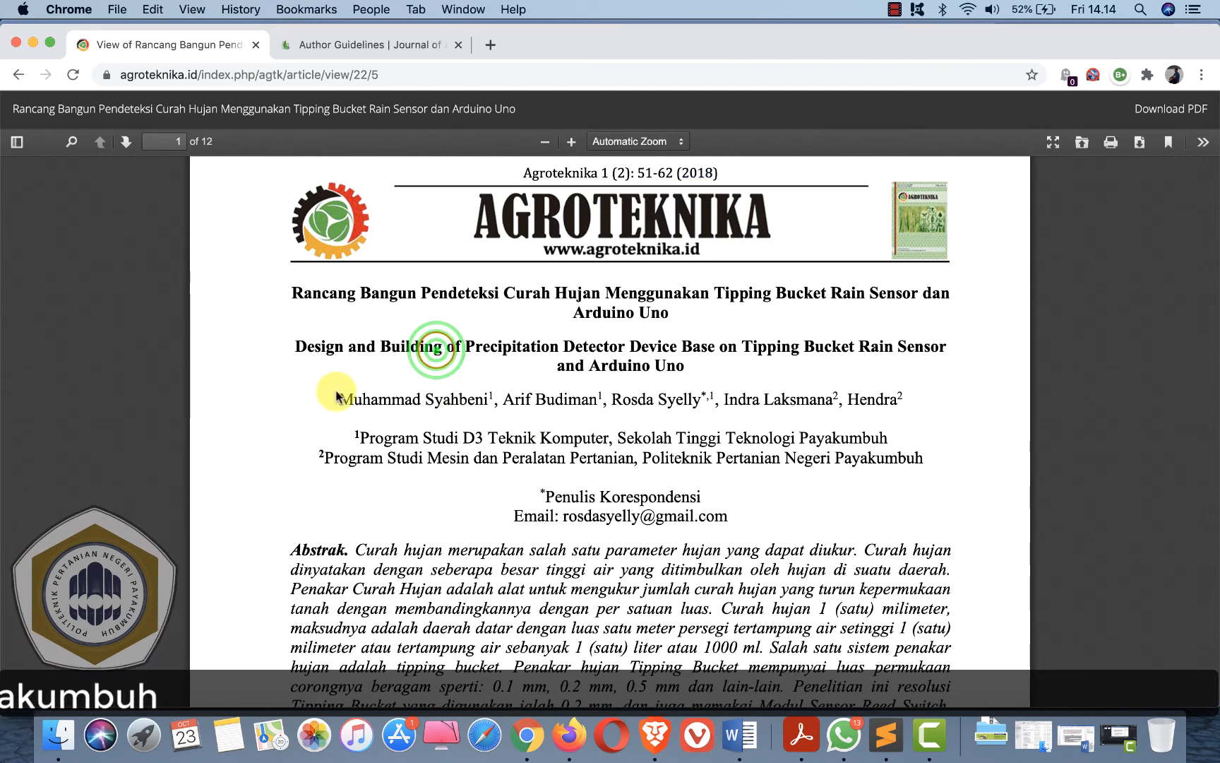
pyautogui.moveTo(335, 394); pyautogui.dragTo(591, 394)
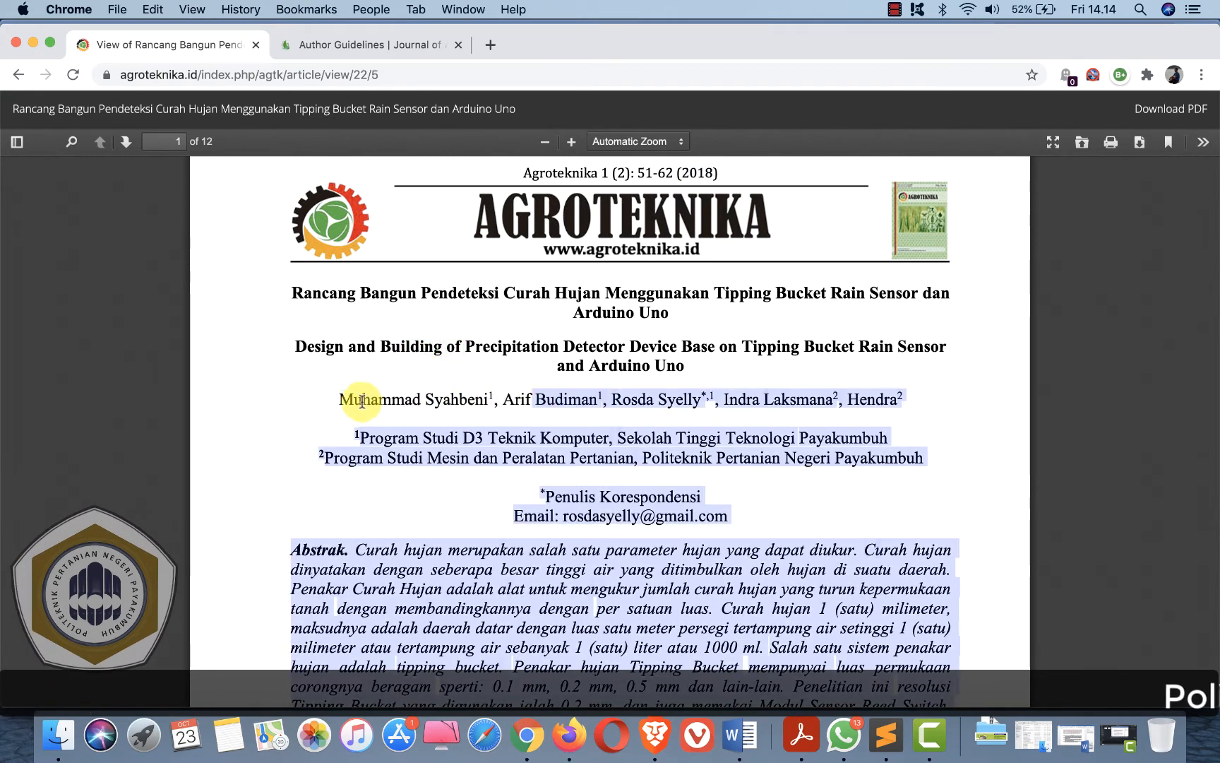
pyautogui.click(356, 398)
pyautogui.moveTo(355, 397); pyautogui.dragTo(892, 399)
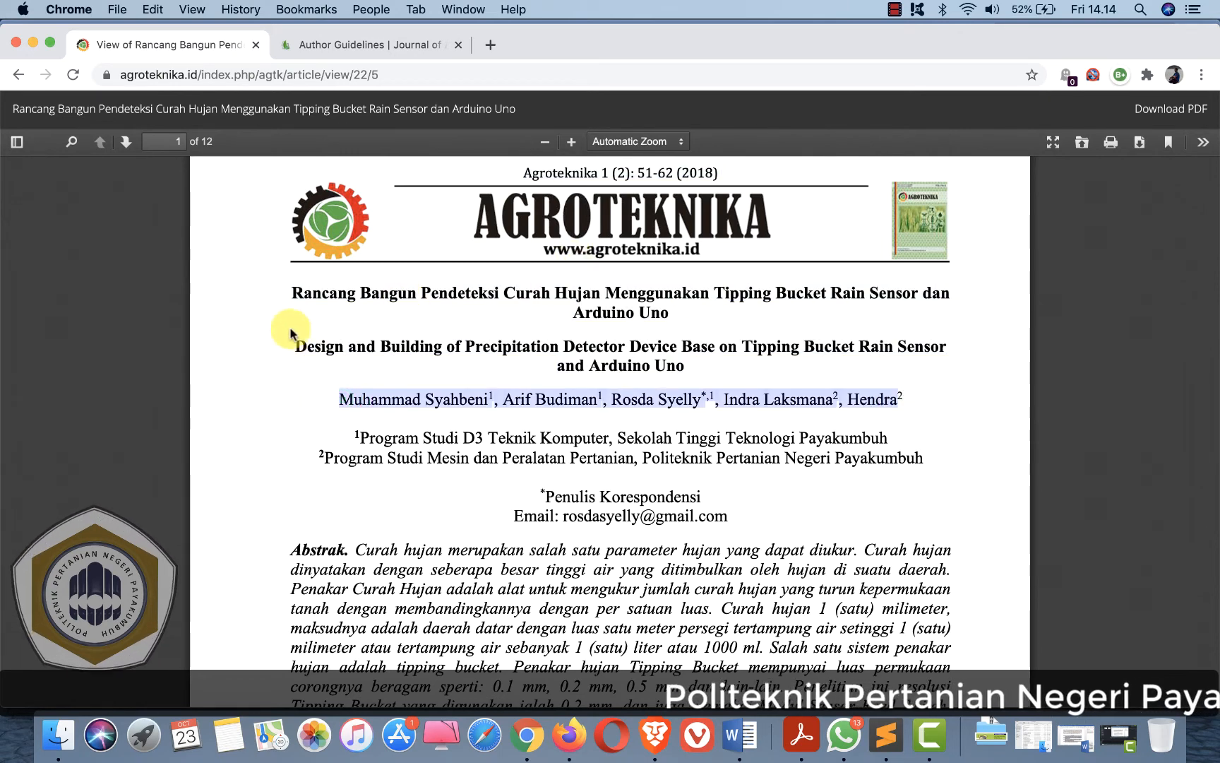
pyautogui.click(290, 303)
pyautogui.moveTo(294, 290); pyautogui.dragTo(668, 308)
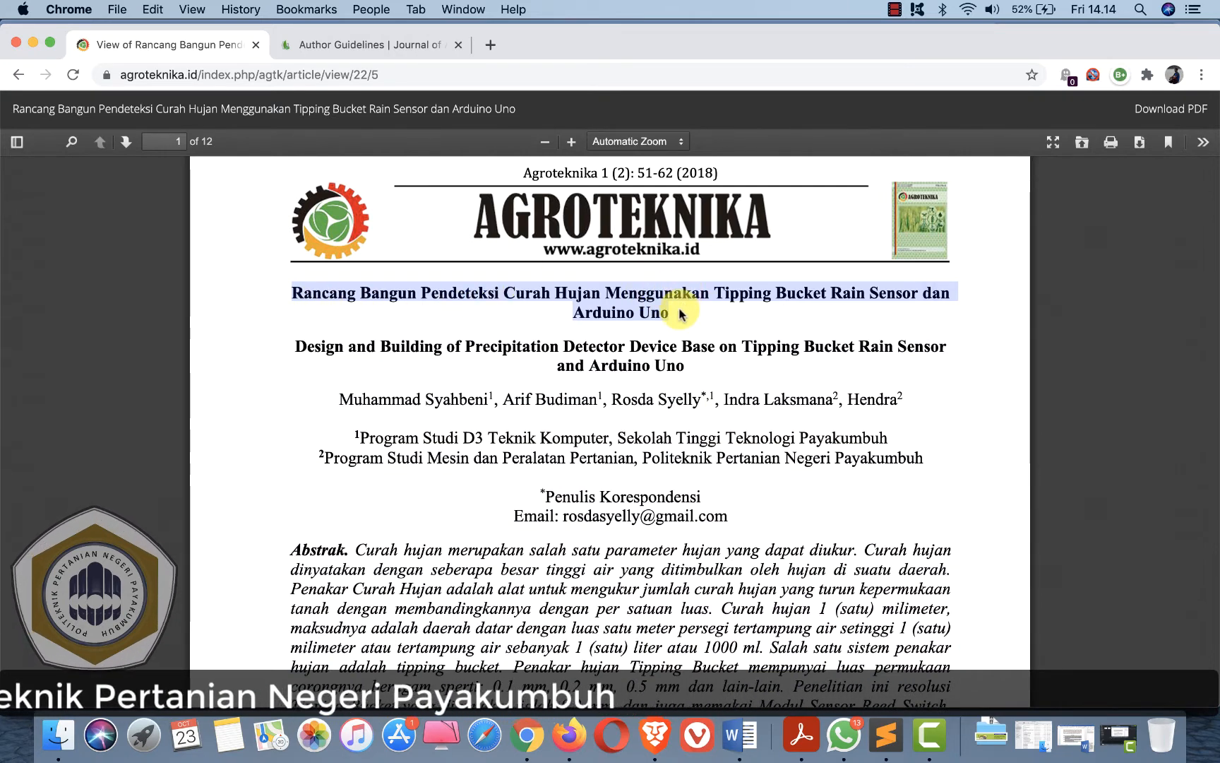
pyautogui.click(525, 173)
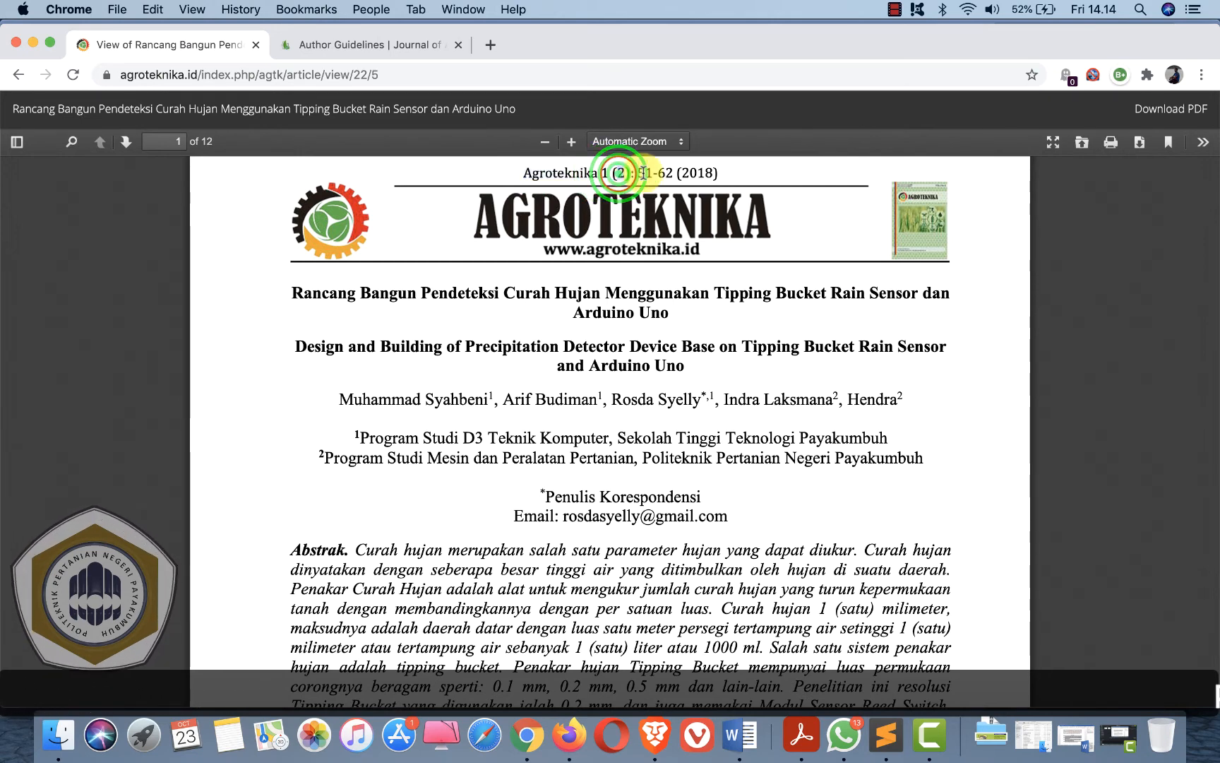
pyautogui.click(686, 171)
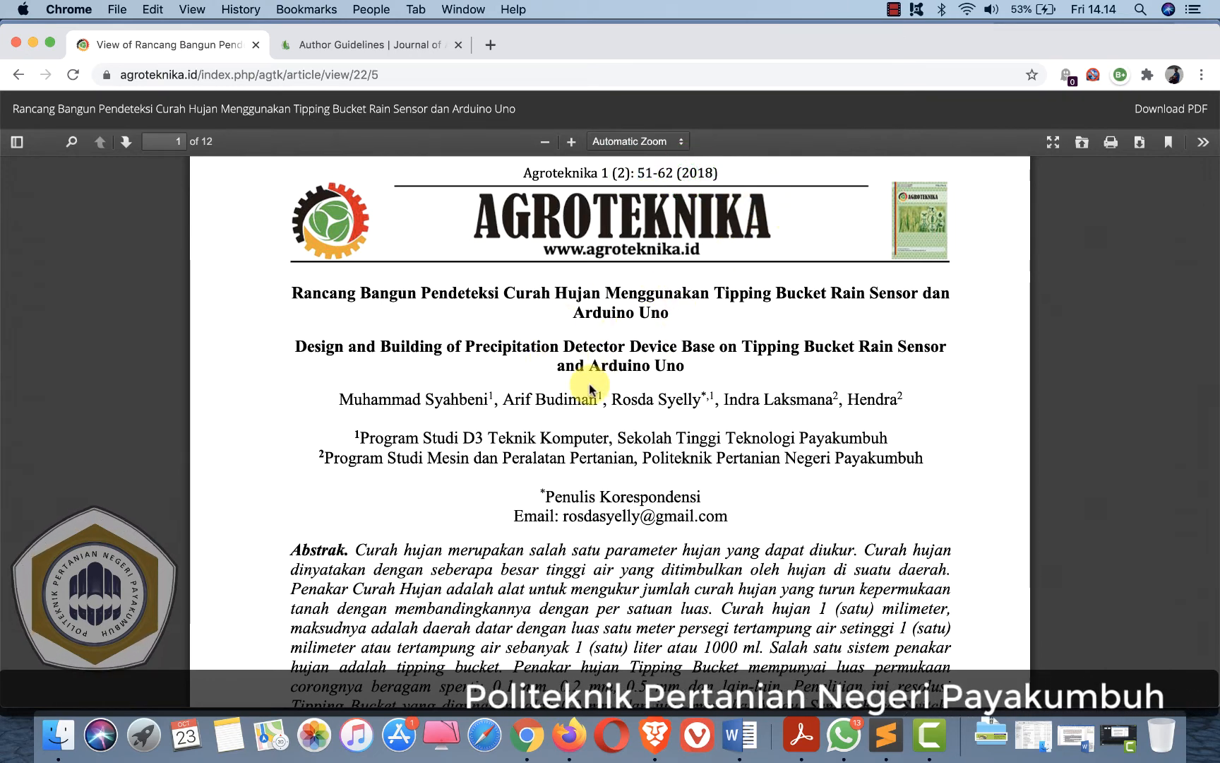
# - Start creating a new source of type Article in a journal and show all bibliography fields
pyautogui.press('super+Tab')
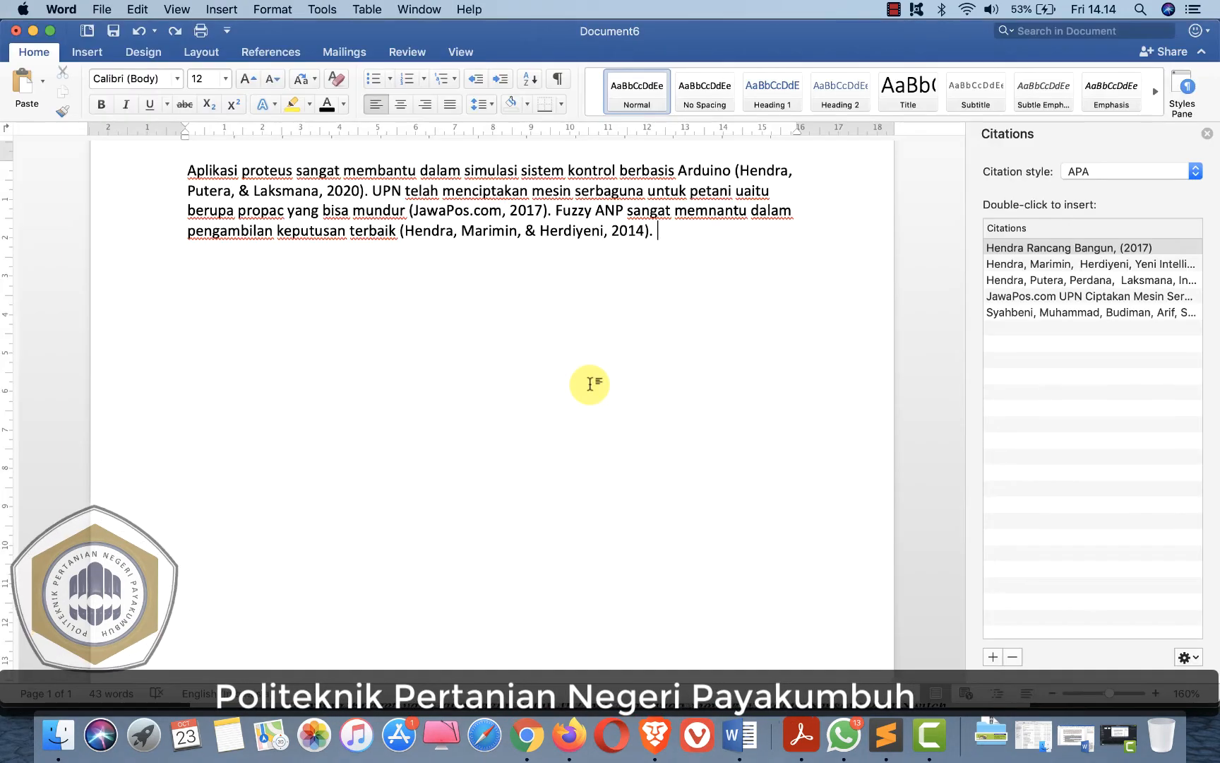
pyautogui.click(993, 657)
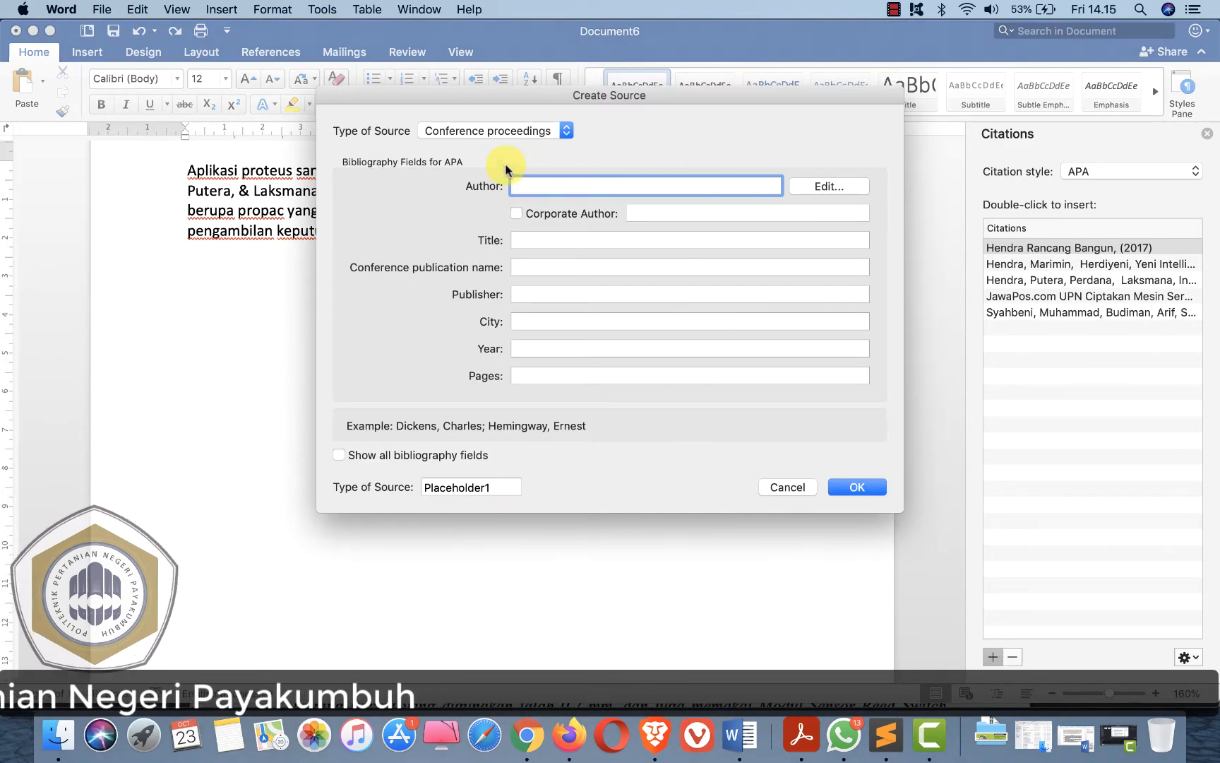
pyautogui.click(472, 133)
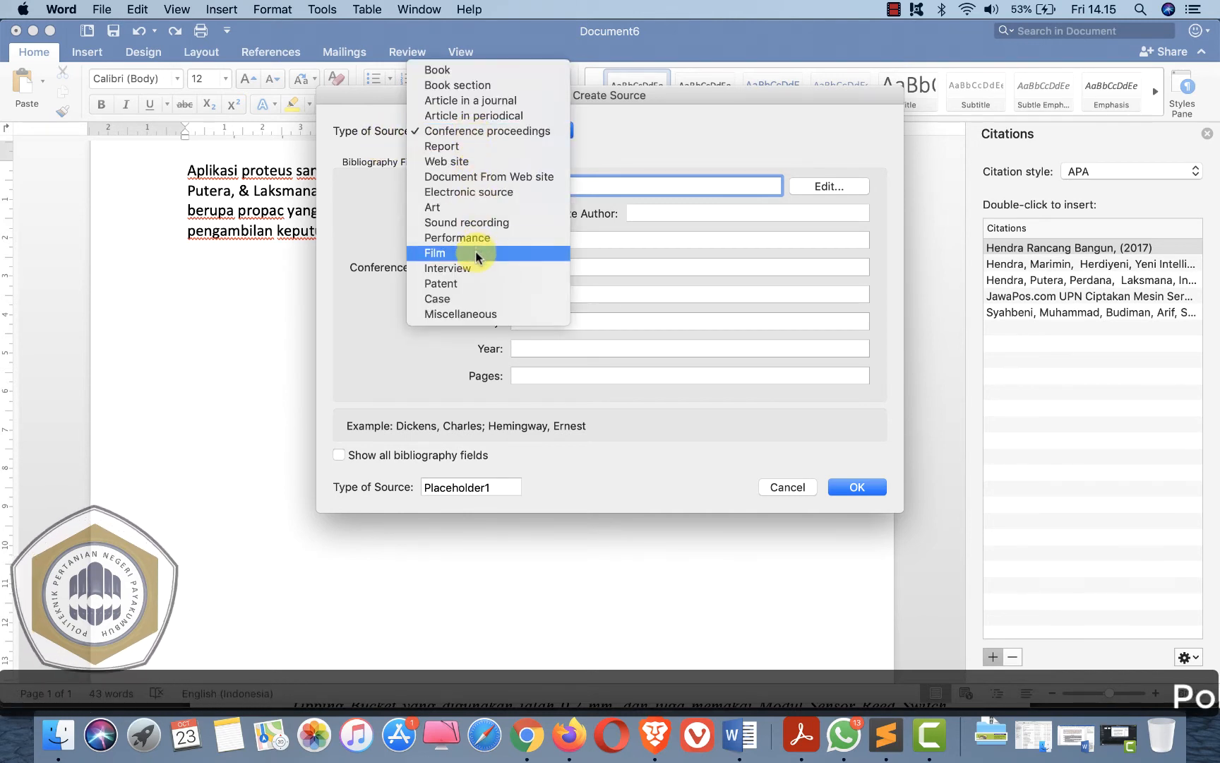
pyautogui.click(484, 105)
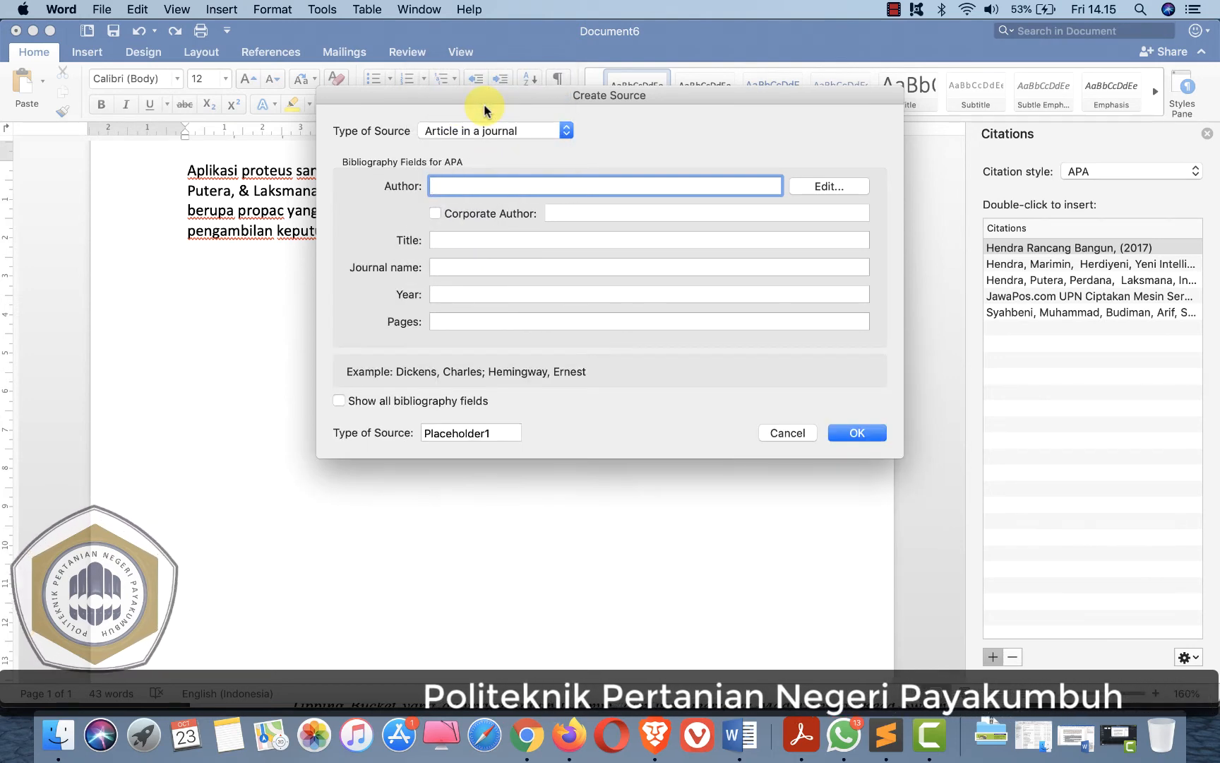
pyautogui.click(341, 401)
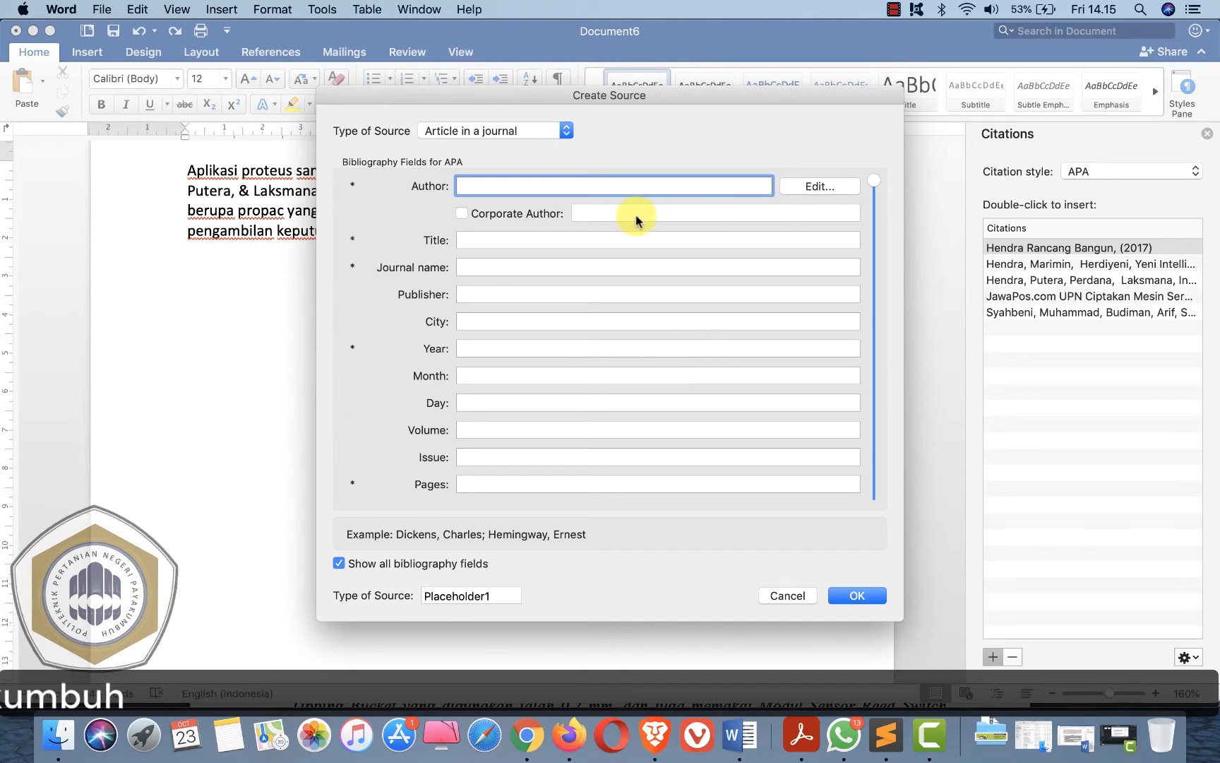
# - Open the author editor and add Syahbeni as last name and Muhammad as first name, copied from the PDF
pyautogui.click(820, 188)
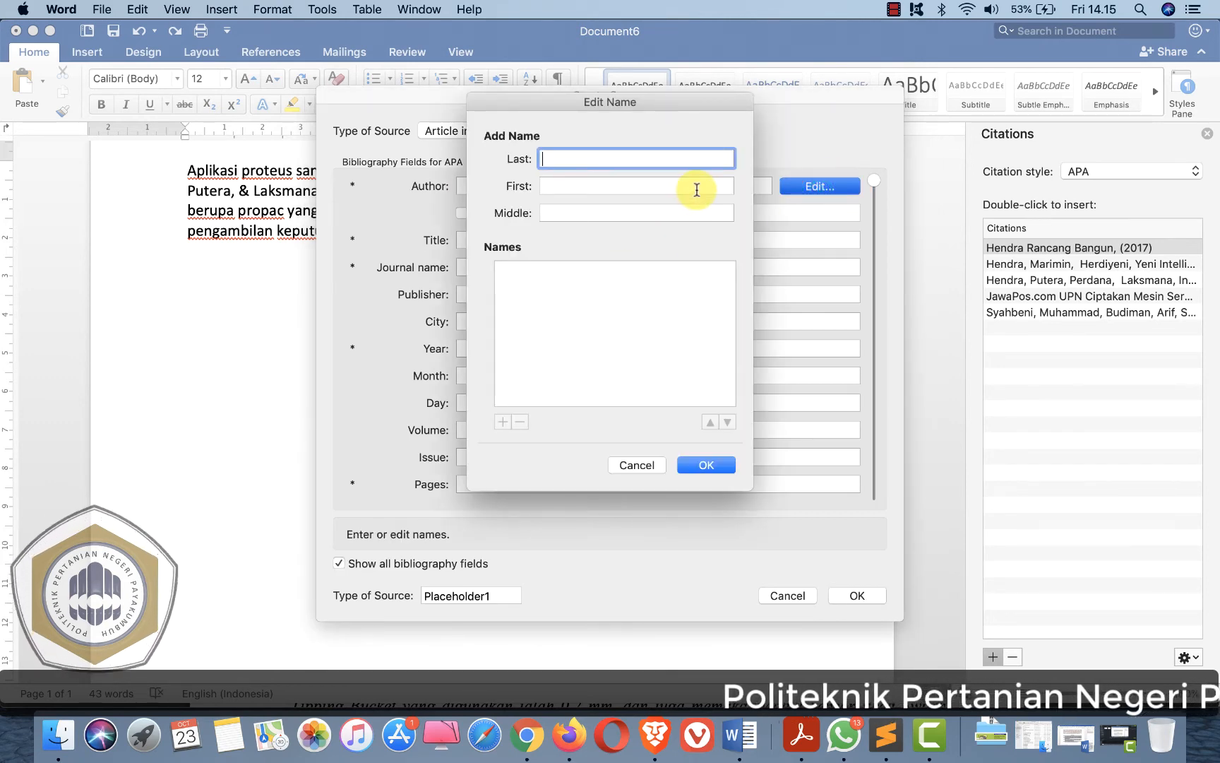
pyautogui.press('super+Tab')
pyautogui.moveTo(341, 406); pyautogui.dragTo(502, 404)
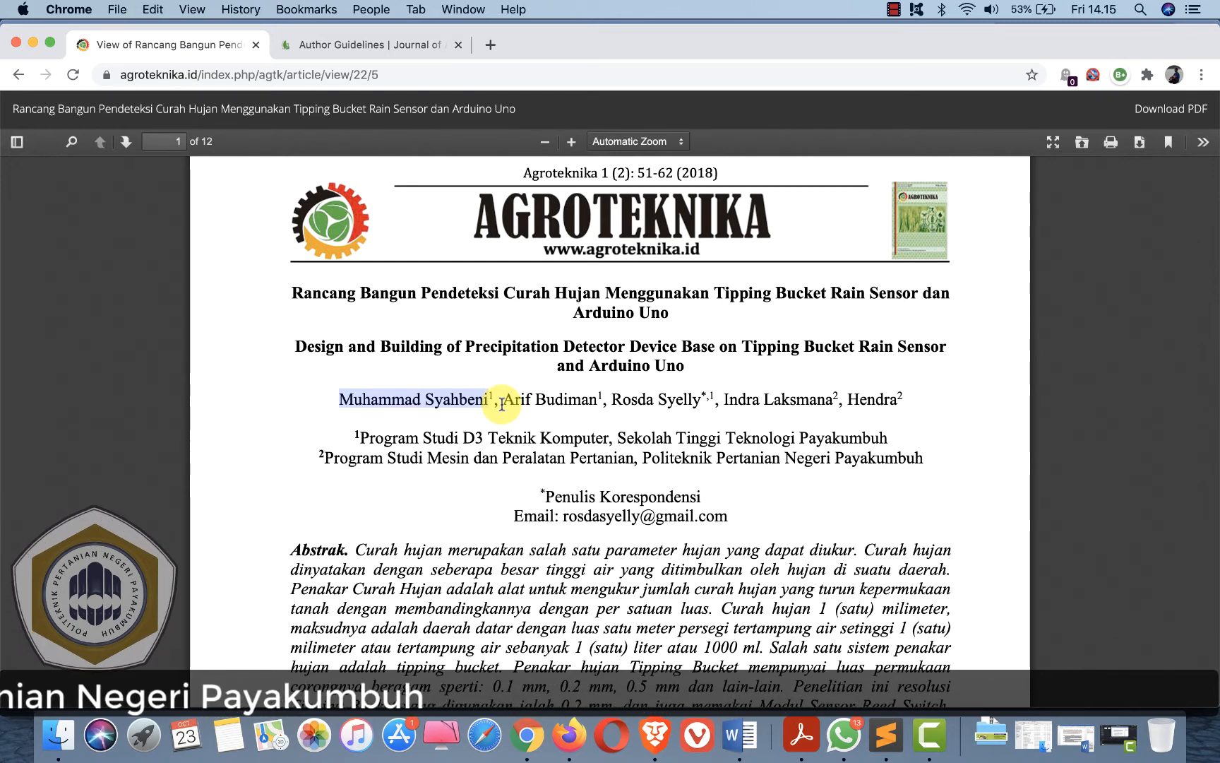
pyautogui.press('super+Tab')
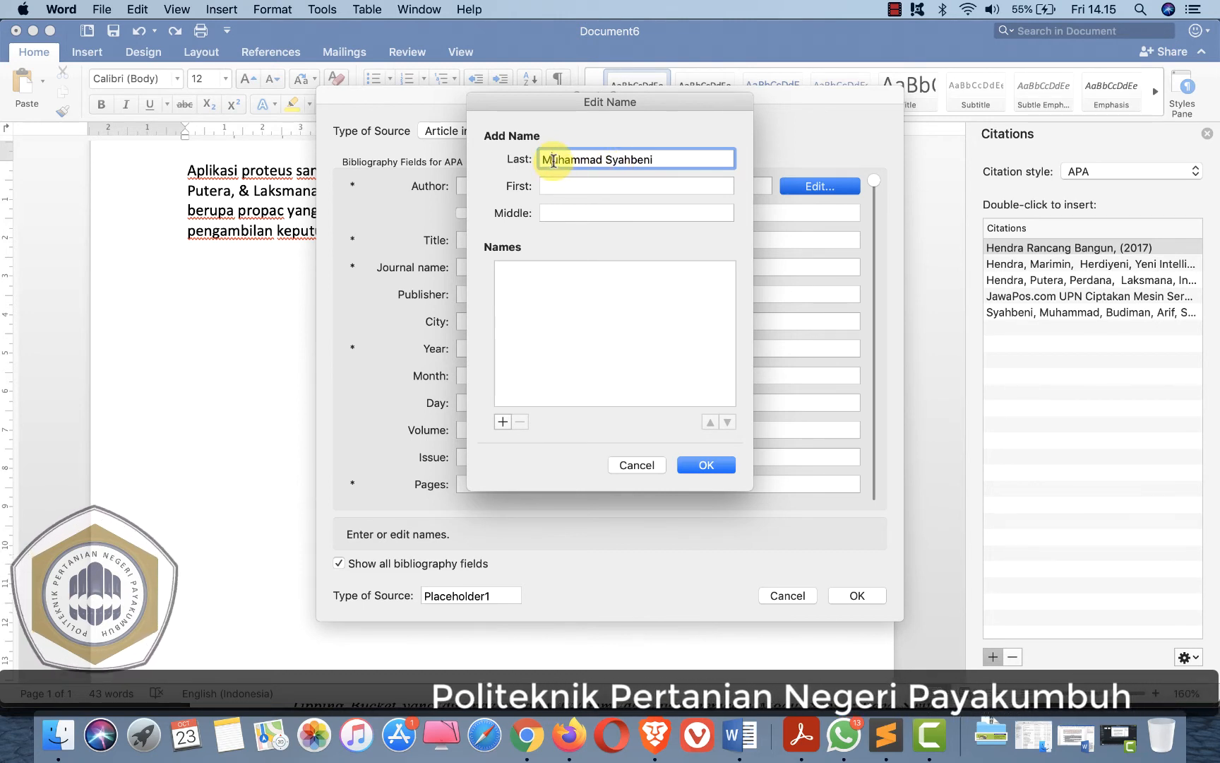
pyautogui.doubleClick(553, 159)
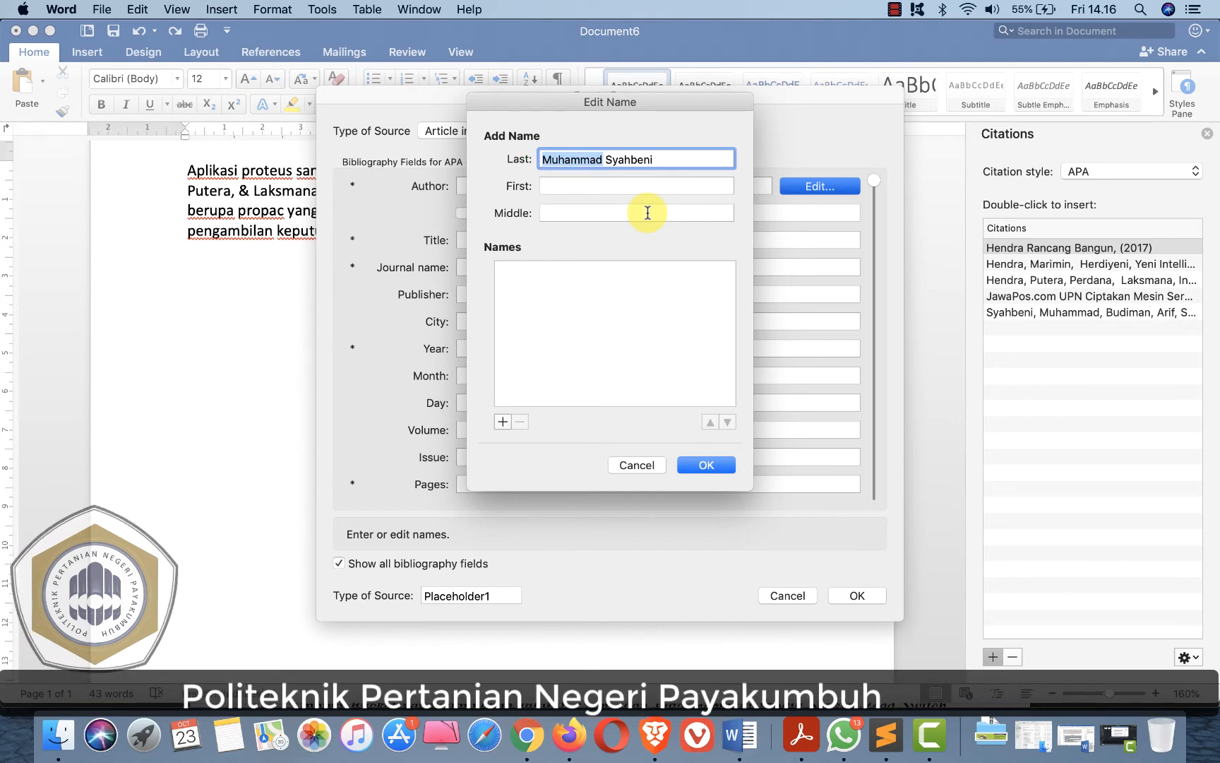
pyautogui.press('BackSpace')
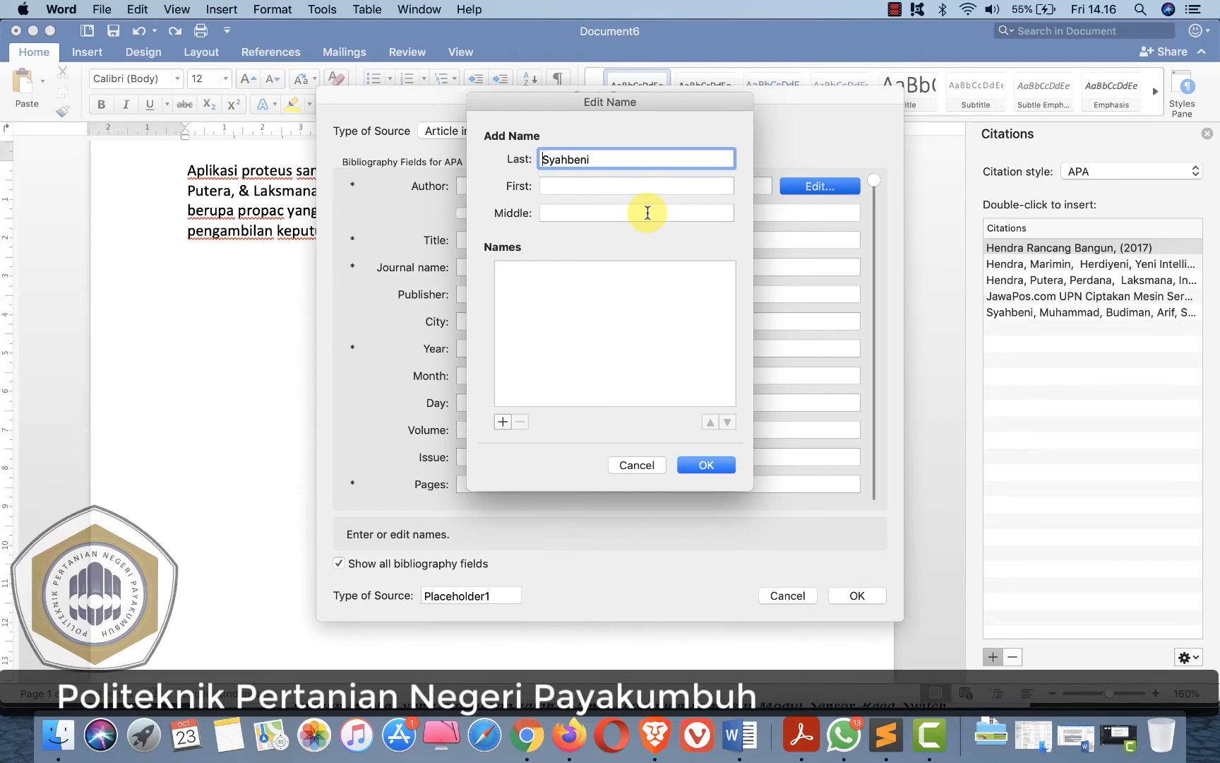
pyautogui.click(547, 188)
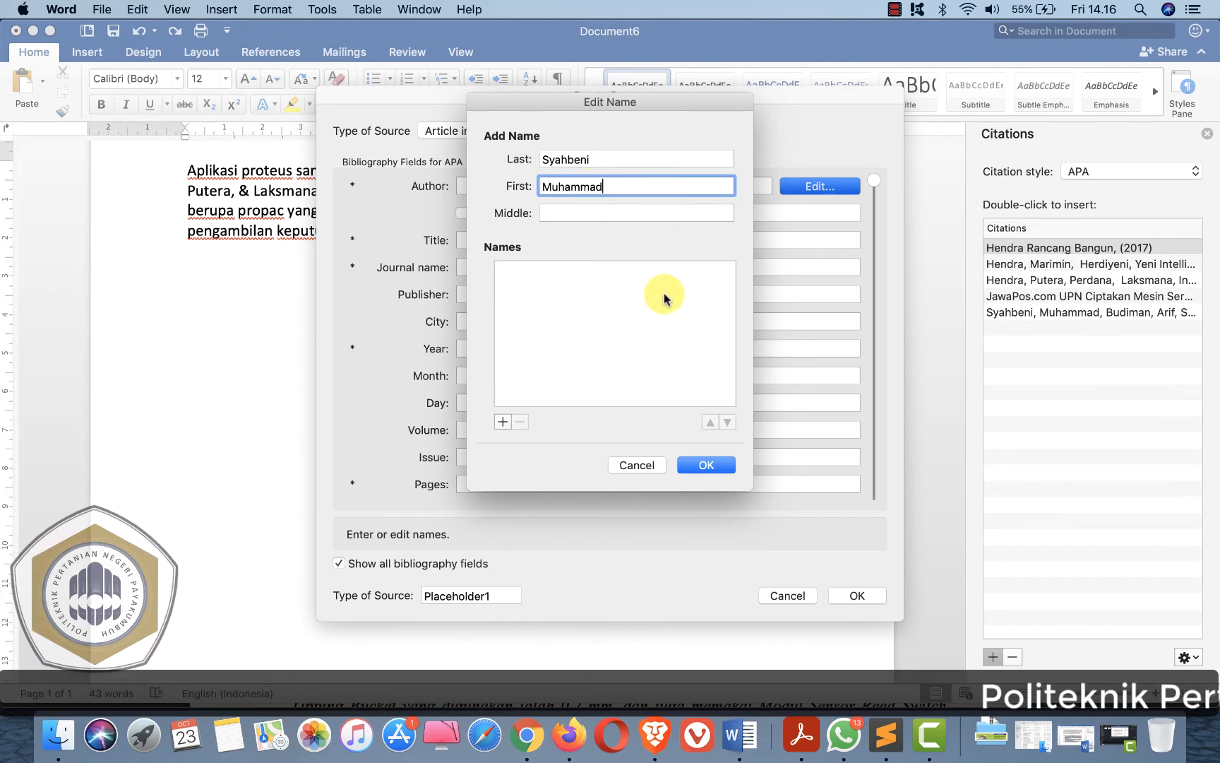
pyautogui.click(503, 422)
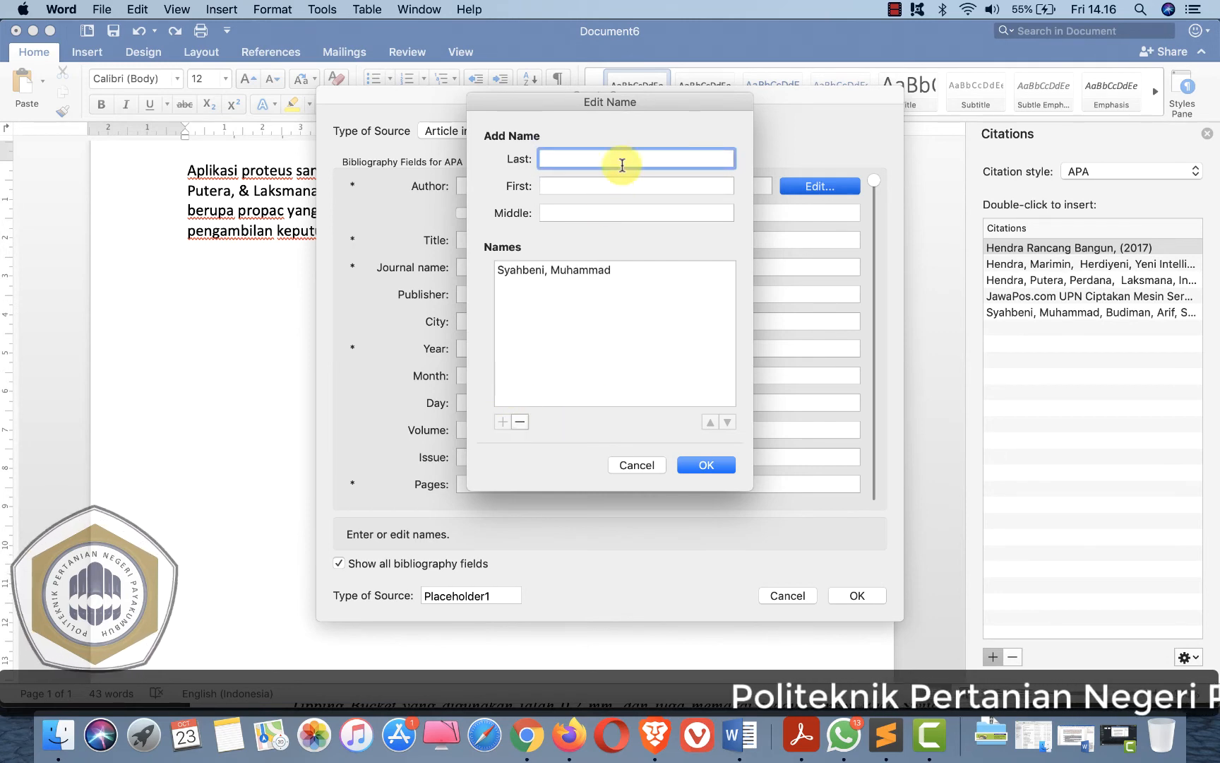
# - Copy Arif Budiman from the PDF and add the author with last name Budiman and first name Arif
pyautogui.press('super+Tab')
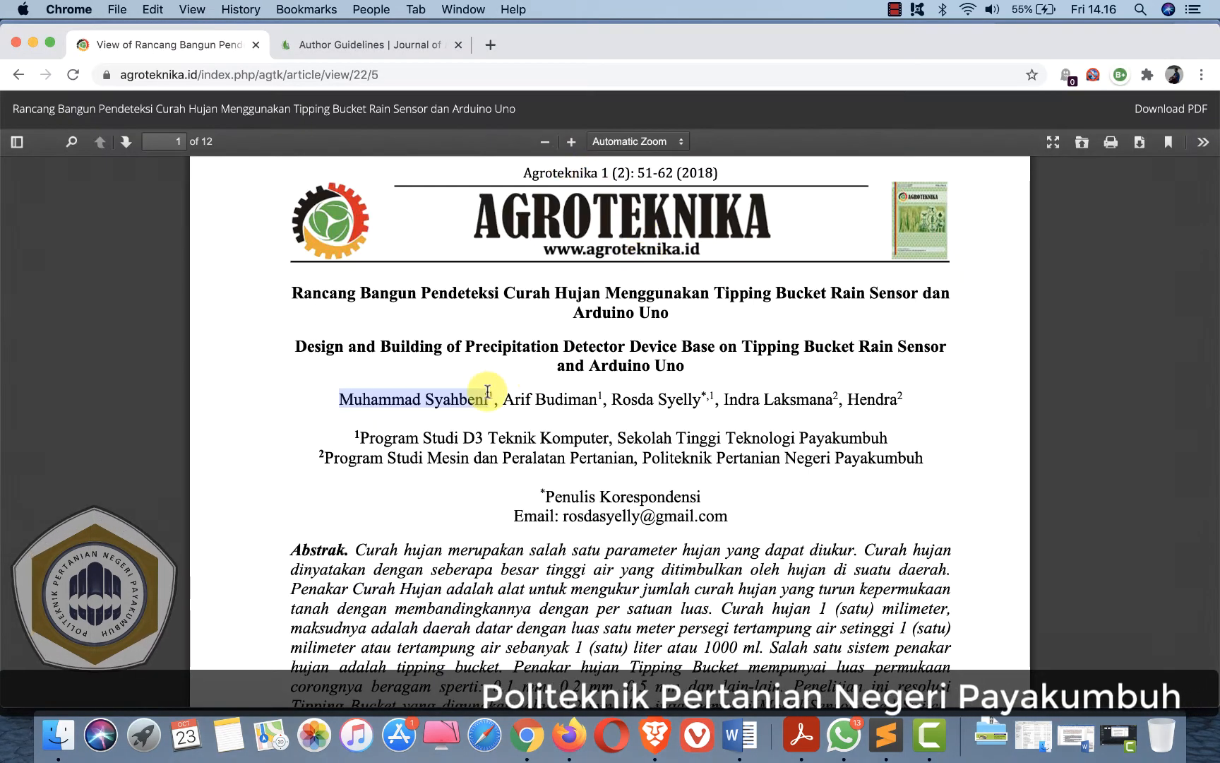
pyautogui.moveTo(502, 400); pyautogui.dragTo(599, 400)
pyautogui.press('super+c')
pyautogui.press('super+Tab')
pyautogui.click(546, 159)
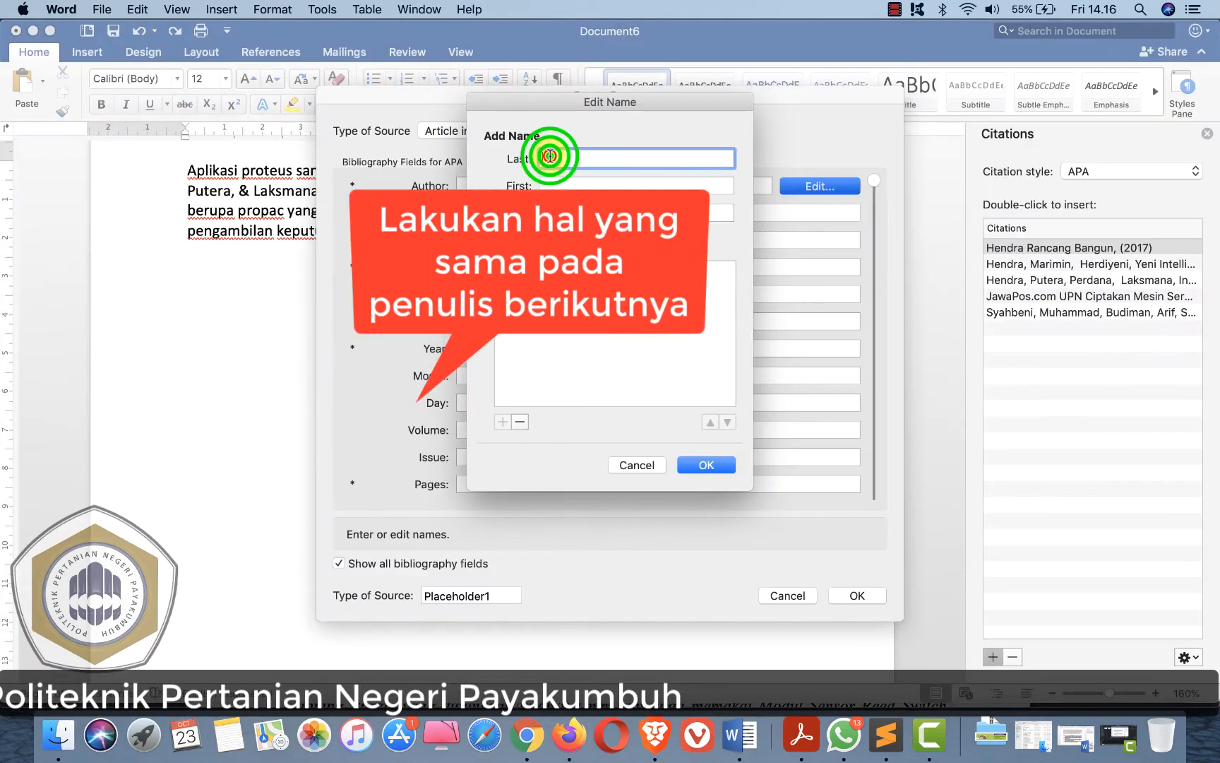
pyautogui.press('super+v')
pyautogui.doubleClick(547, 159)
pyautogui.press('super+x')
pyautogui.click(553, 186)
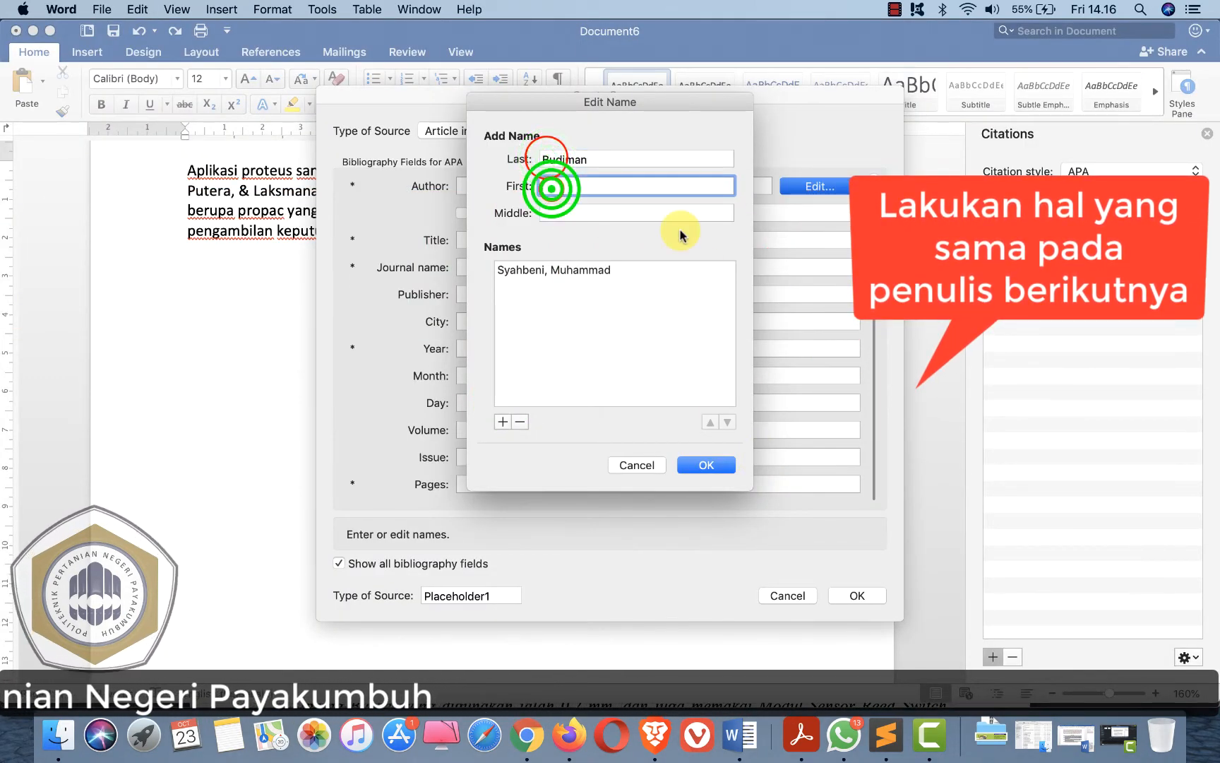
pyautogui.press('super+v')
pyautogui.click(503, 421)
# - Copy Rosda Syelly from the PDF and add the author with last name Syelly and first name Rosda
pyautogui.press('super+Tab')
pyautogui.moveTo(609, 396); pyautogui.dragTo(663, 400)
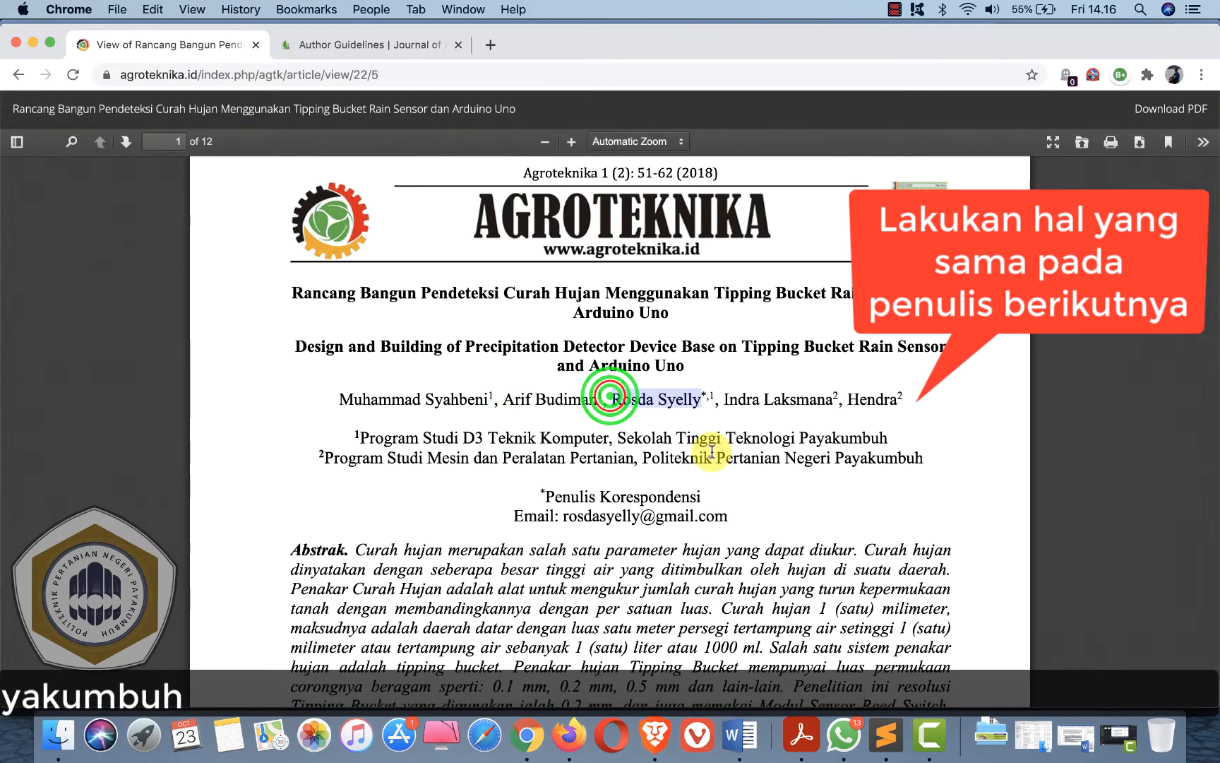
pyautogui.press('super+c')
pyautogui.press('super+Tab')
pyautogui.click(547, 159)
pyautogui.press('super+v')
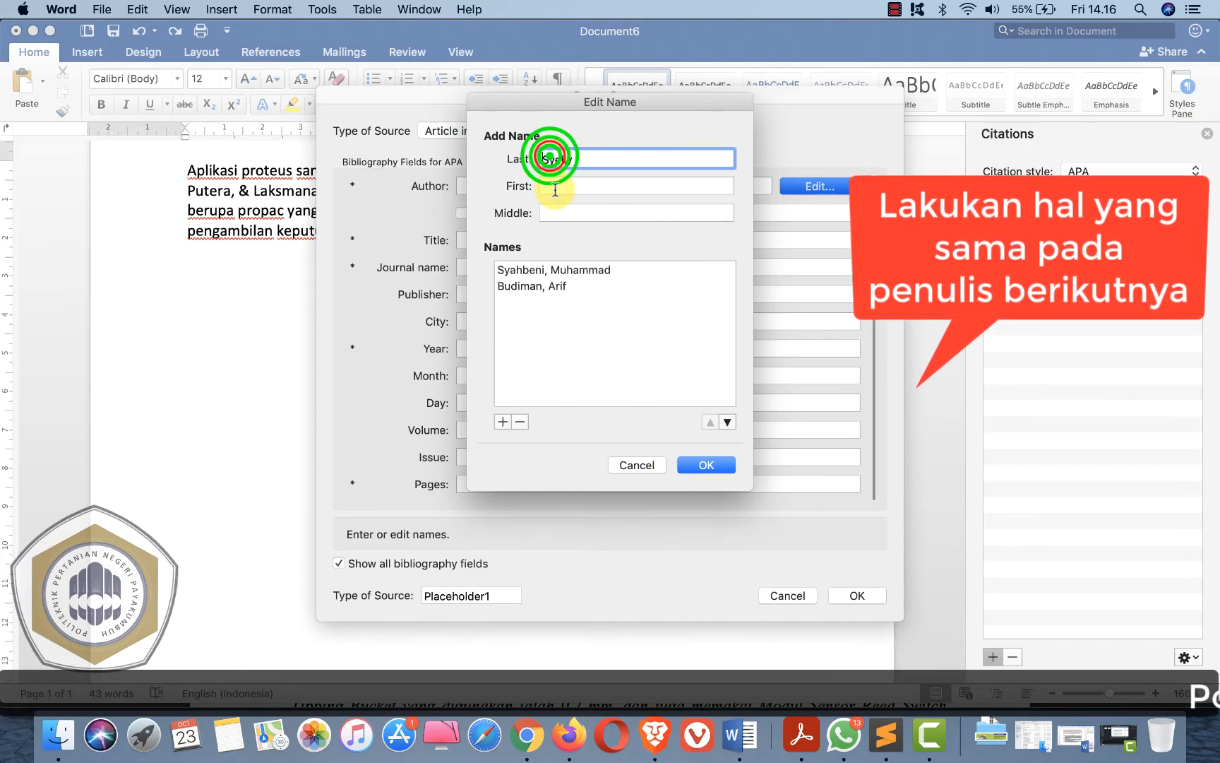
pyautogui.click(553, 186)
pyautogui.press('super+v')
pyautogui.click(502, 422)
# - Copy Indra Laksmana from the PDF and add the author with last name Laksmana and first name Indra
pyautogui.press('super+Tab')
pyautogui.click(724, 401)
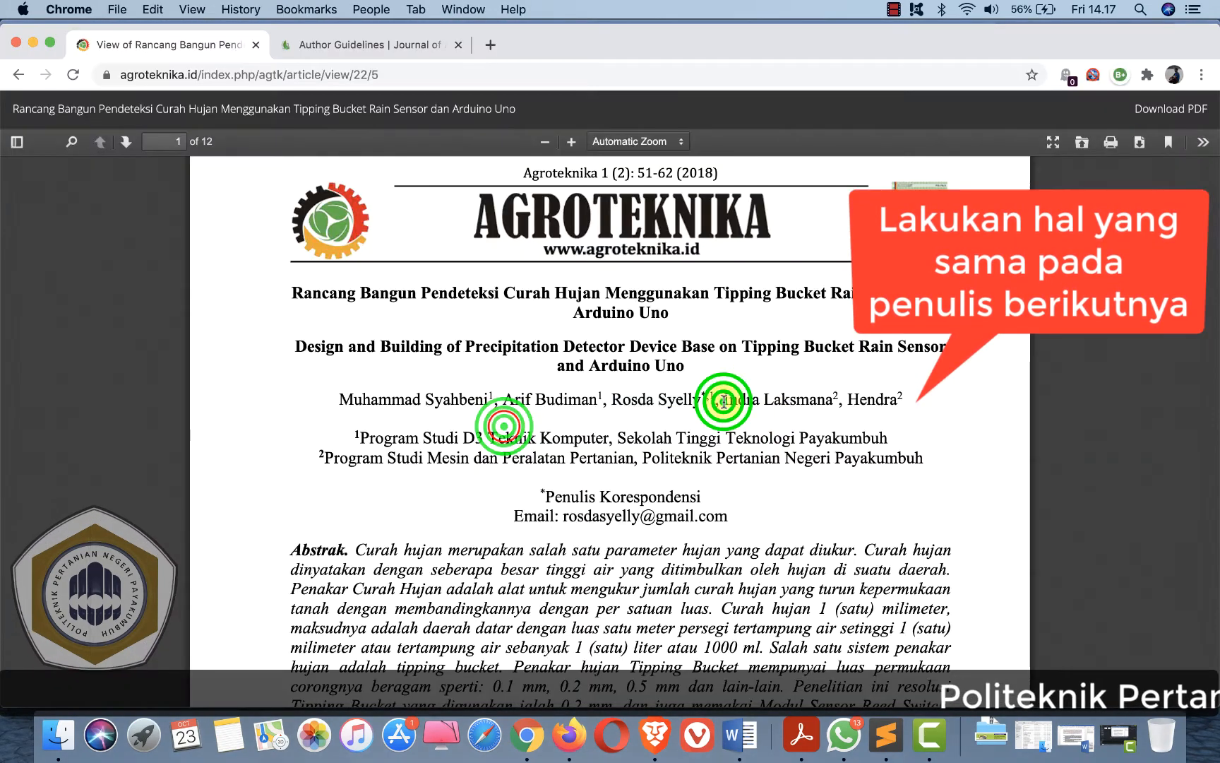
pyautogui.moveTo(724, 400); pyautogui.dragTo(833, 400)
pyautogui.press('super+c')
pyautogui.press('super+Tab')
pyautogui.click(553, 159)
pyautogui.press('super+v')
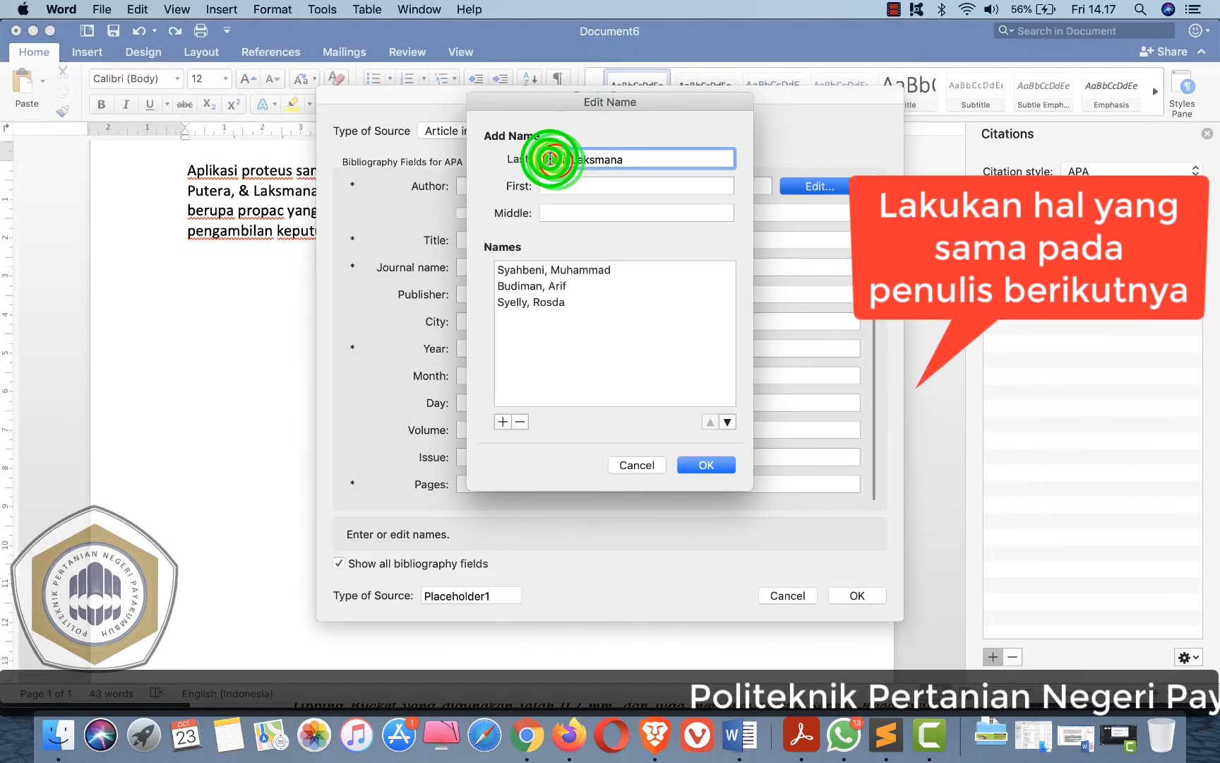
pyautogui.doubleClick(550, 159)
pyautogui.press('super+x')
pyautogui.click(547, 186)
pyautogui.press('super+v')
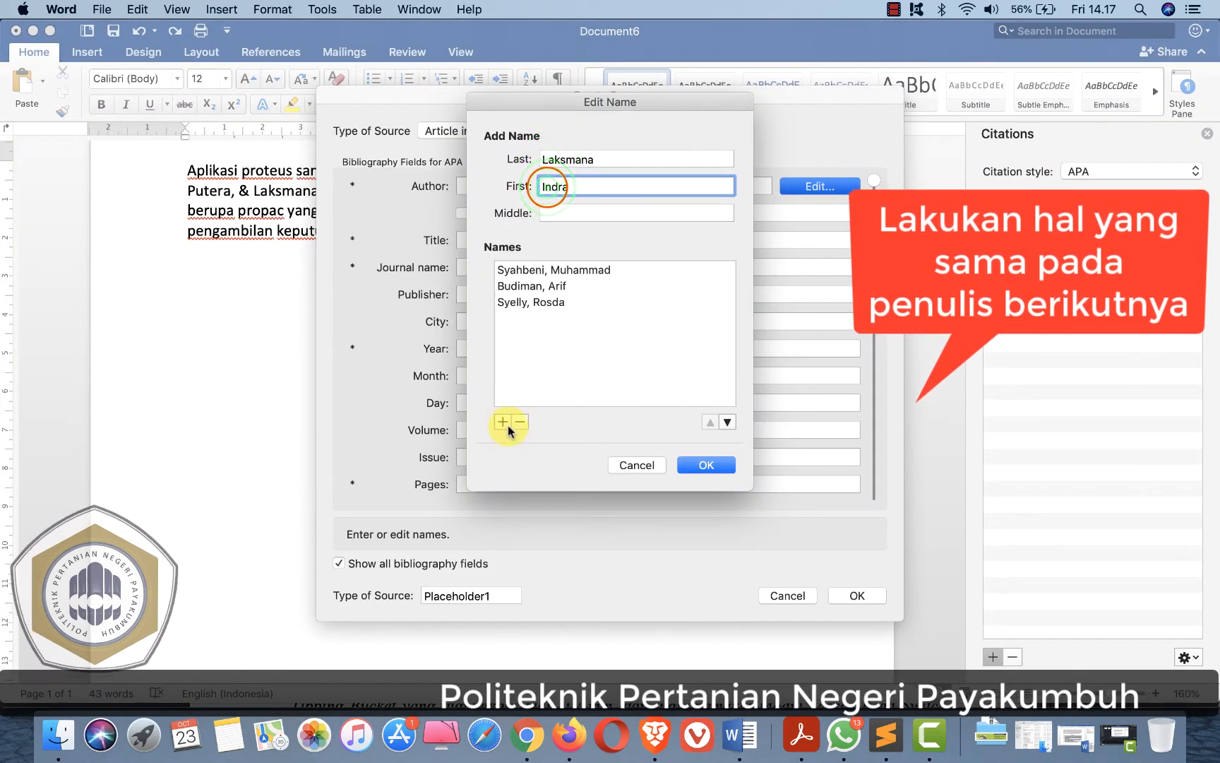
pyautogui.click(503, 422)
# - Copy Hendra from the PDF, add it as the final author, and confirm the author list
pyautogui.press('super+Tab')
pyautogui.click(863, 401)
pyautogui.press('super+Tab')
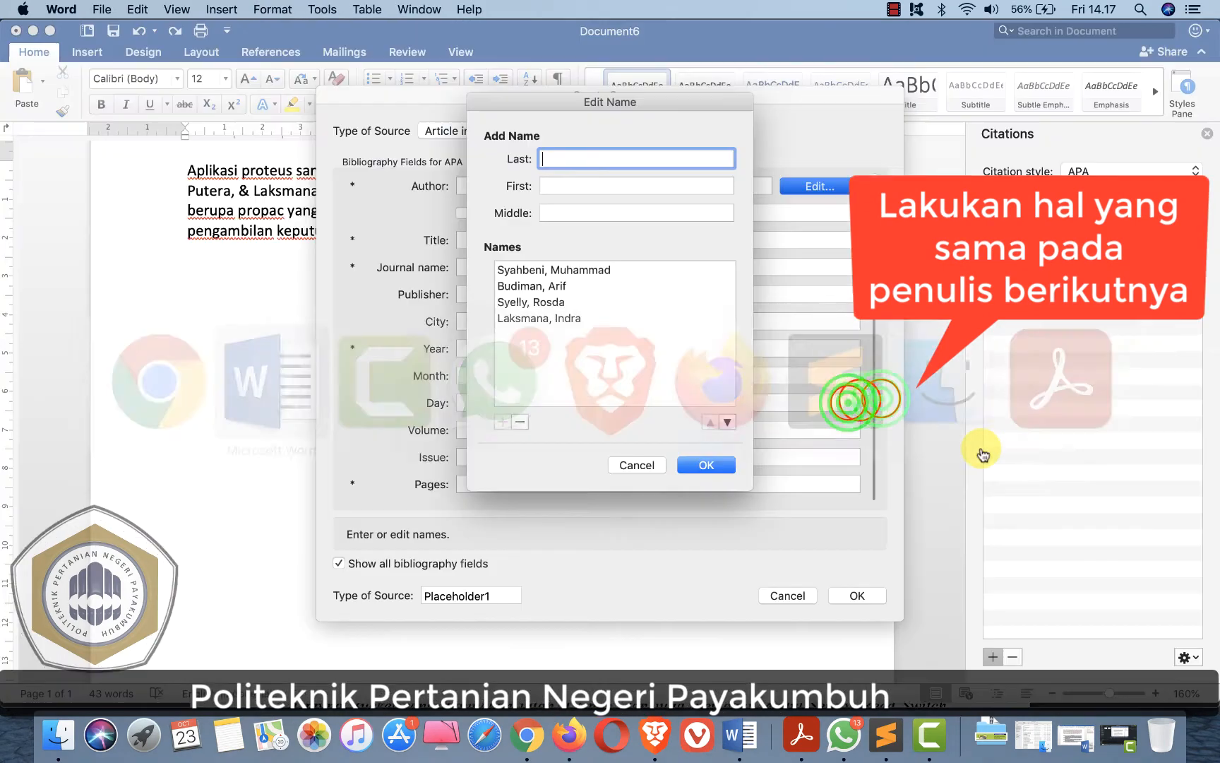
pyautogui.press('super+v')
pyautogui.click(503, 421)
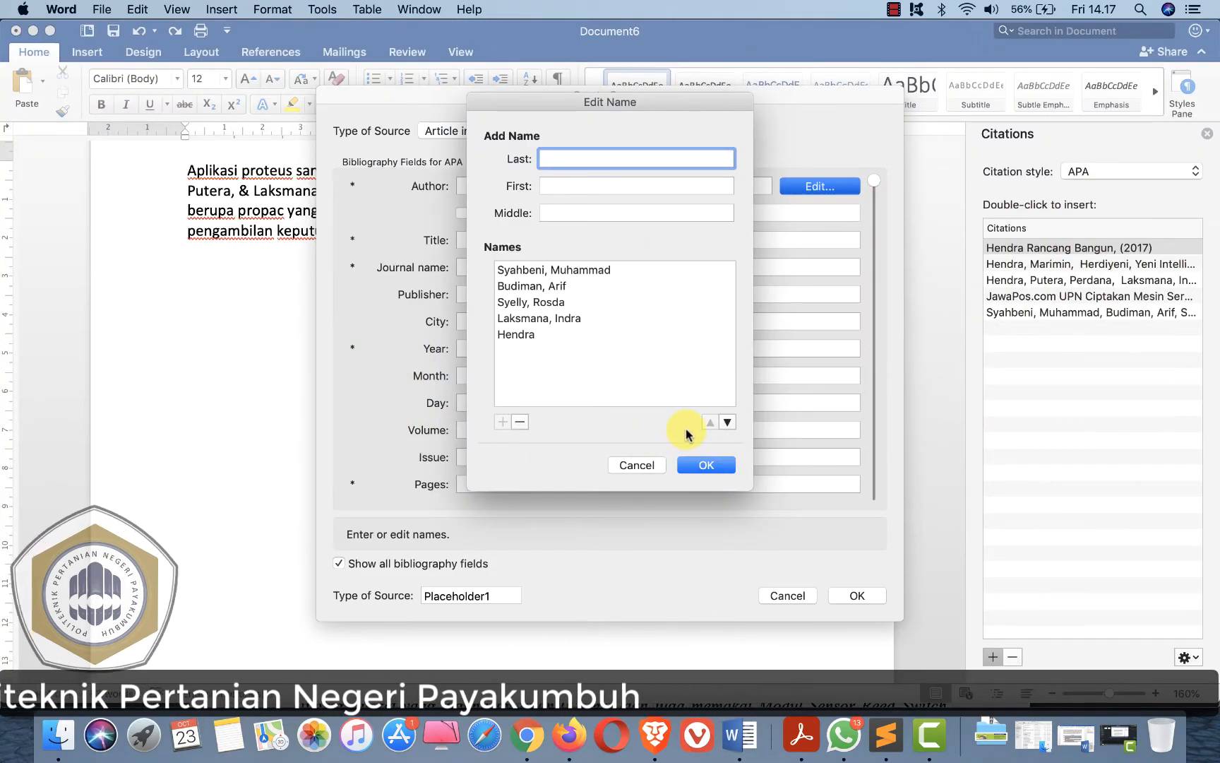
pyautogui.click(709, 465)
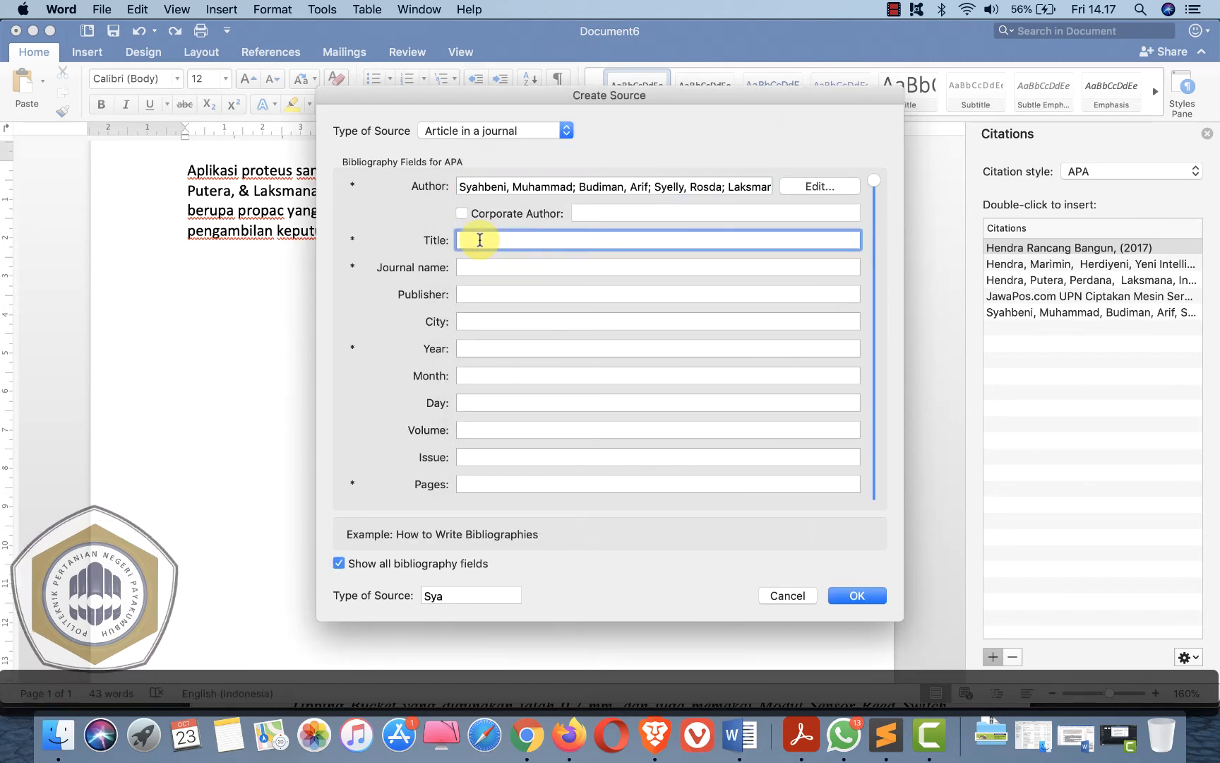
# - Copy the article title "Rancang Bangun Pendeteksi Curah Hujan Menggunakan Tipping Bucket Rain Sensor dan Arduino Uno" into the Title field
pyautogui.press('super+Tab')
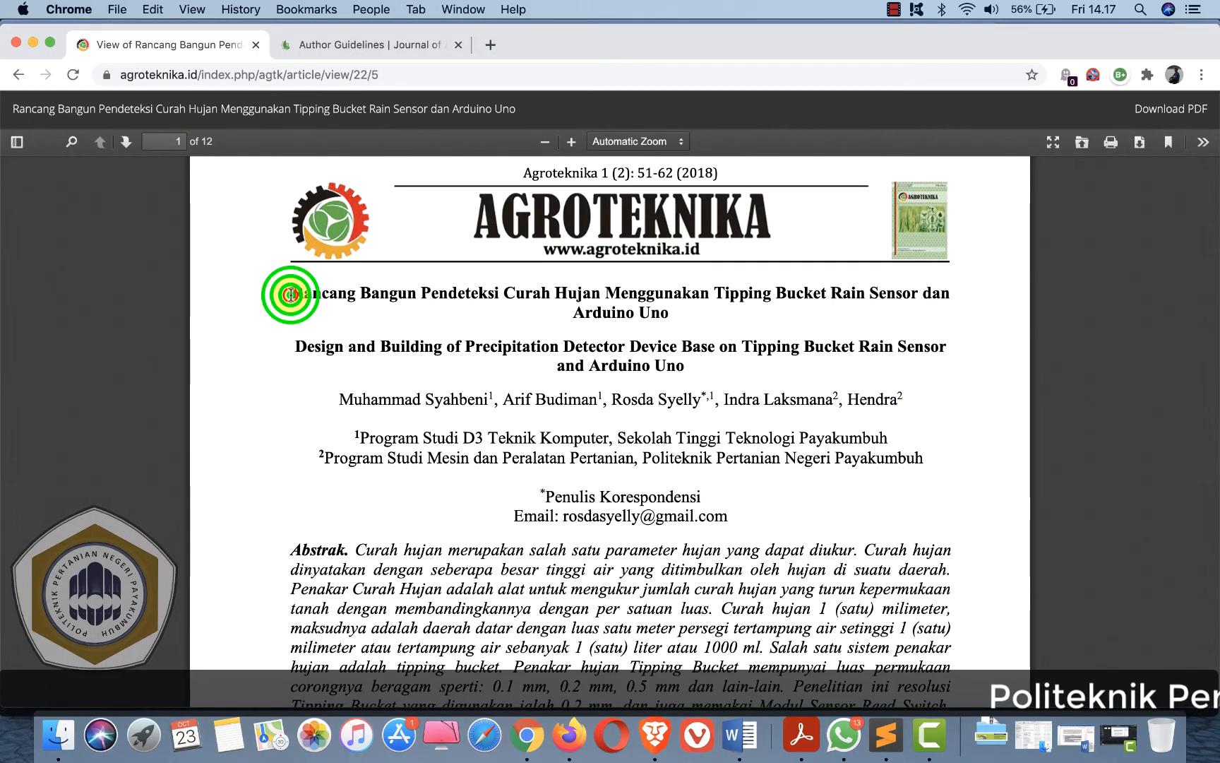
pyautogui.moveTo(290, 295); pyautogui.dragTo(672, 318)
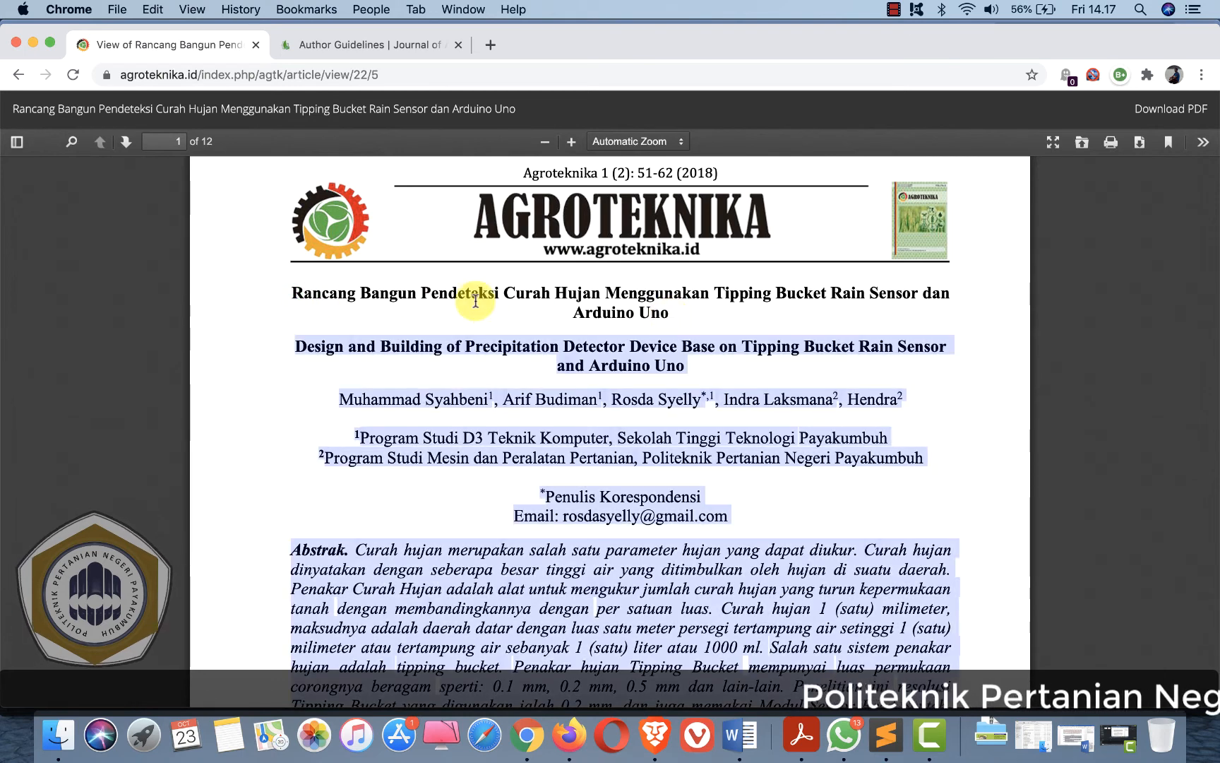
pyautogui.click(353, 294)
pyautogui.moveTo(293, 295); pyautogui.dragTo(670, 313)
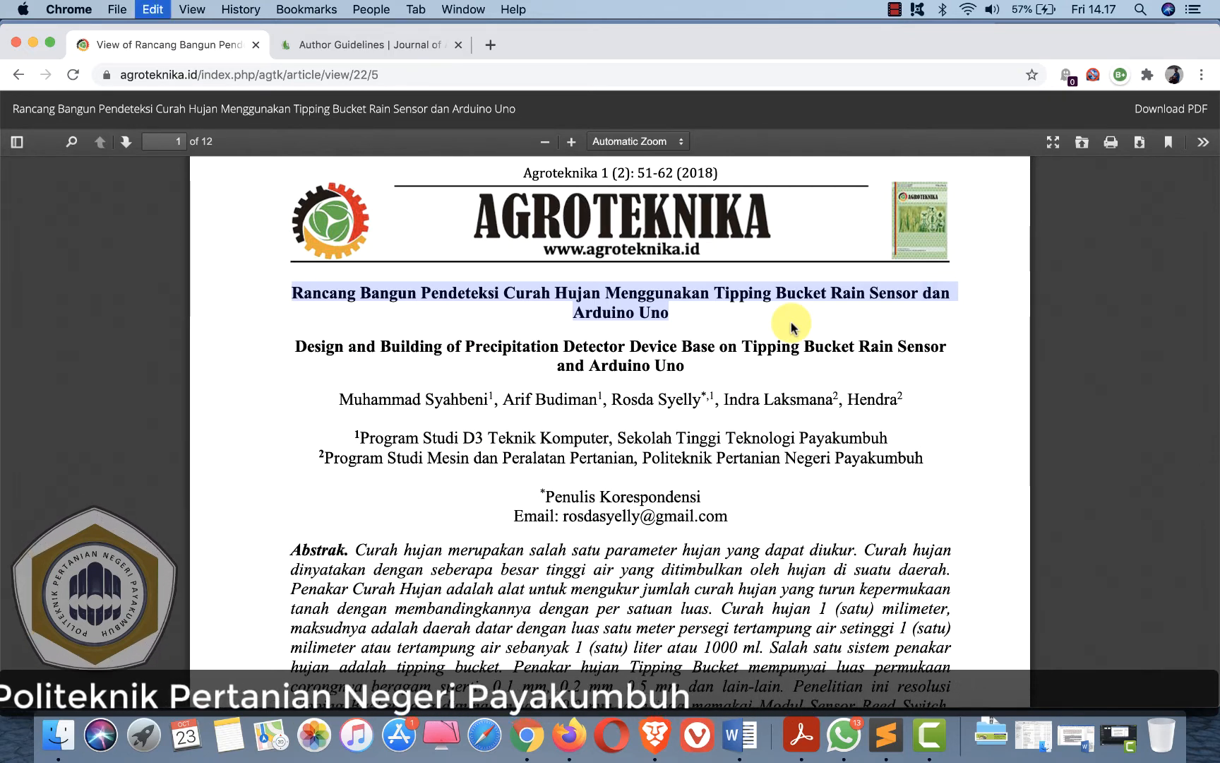
pyautogui.press('super+Tab')
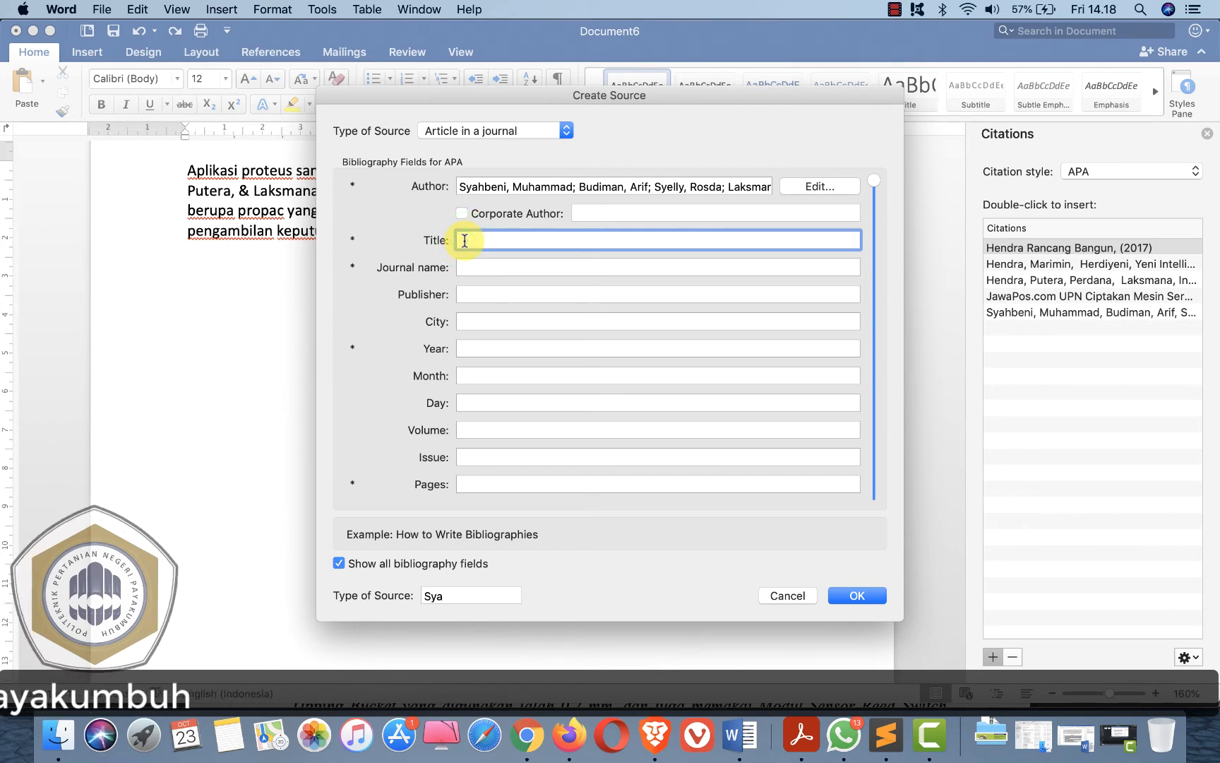
# - Copy the journal name Agroteknika from the PDF header into the Journal name field
pyautogui.click(507, 268)
pyautogui.press('super+Tab')
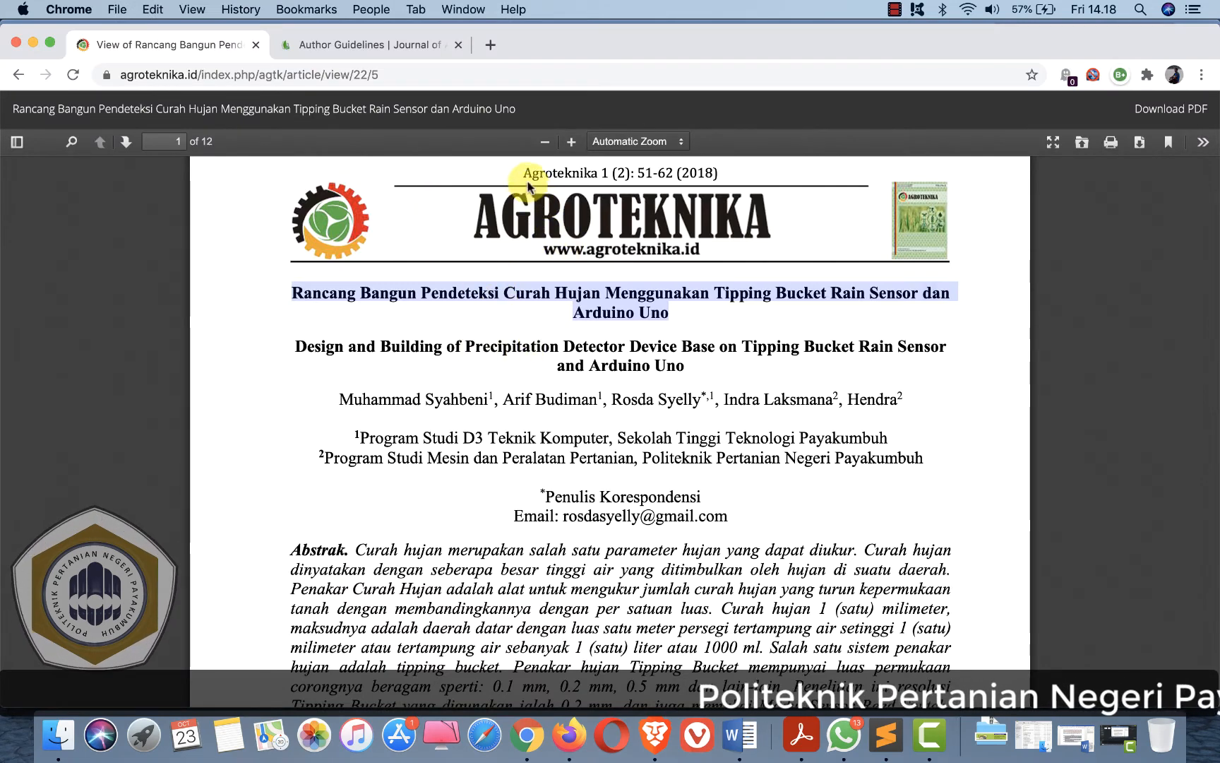
pyautogui.moveTo(522, 173); pyautogui.dragTo(599, 196)
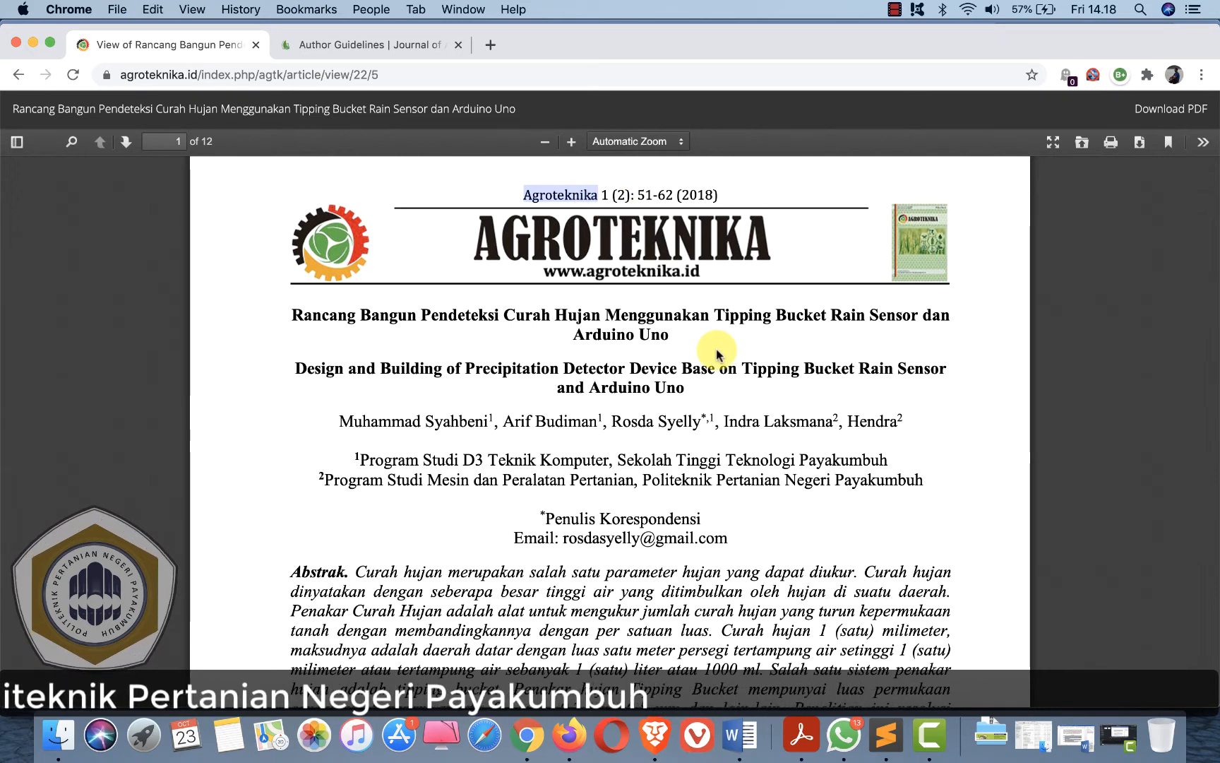
pyautogui.press('super+Tab')
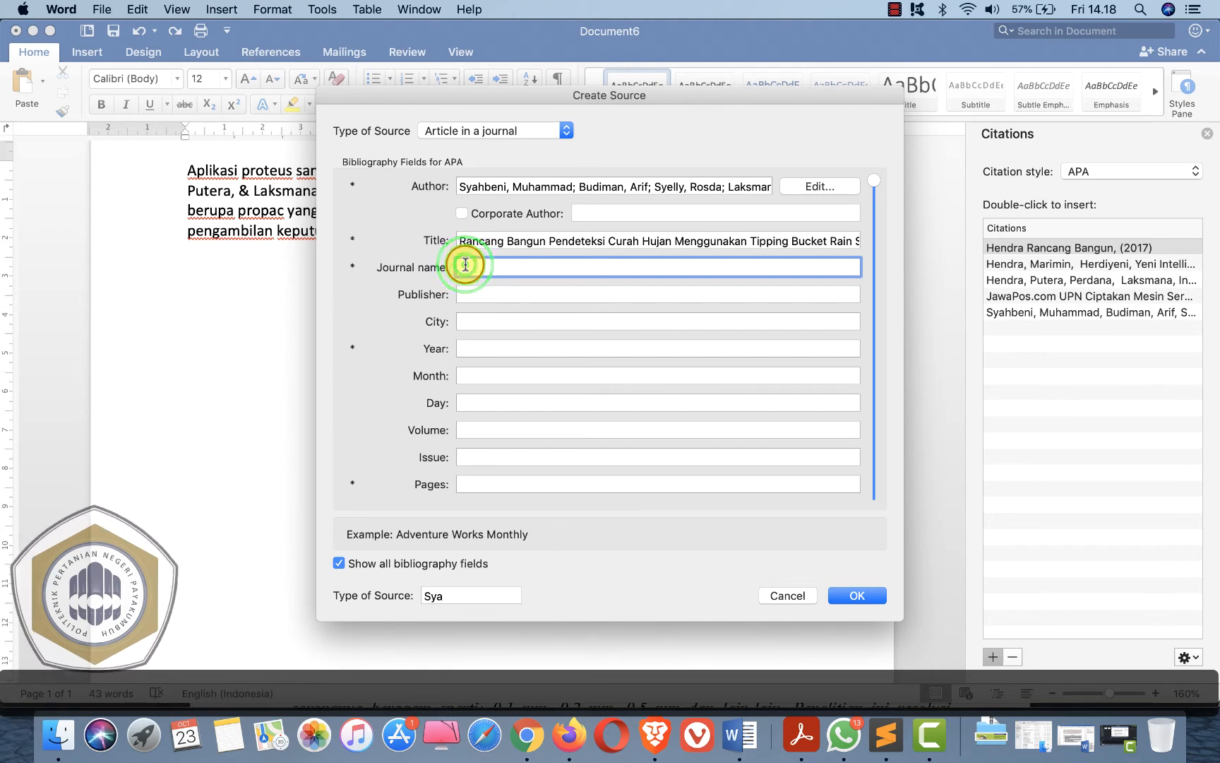
pyautogui.press('super+v')
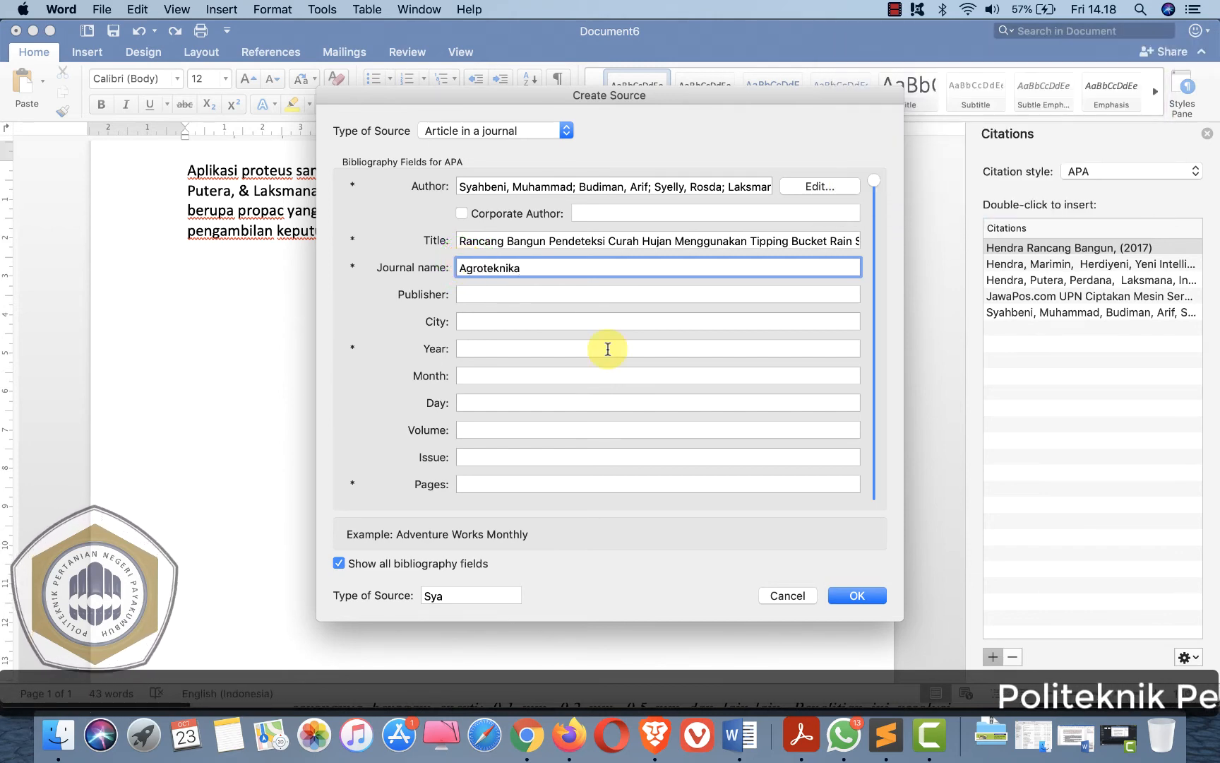
# - Set the source's year to 2018, checking the PDF header, and move on to the volume field
pyautogui.click(479, 348)
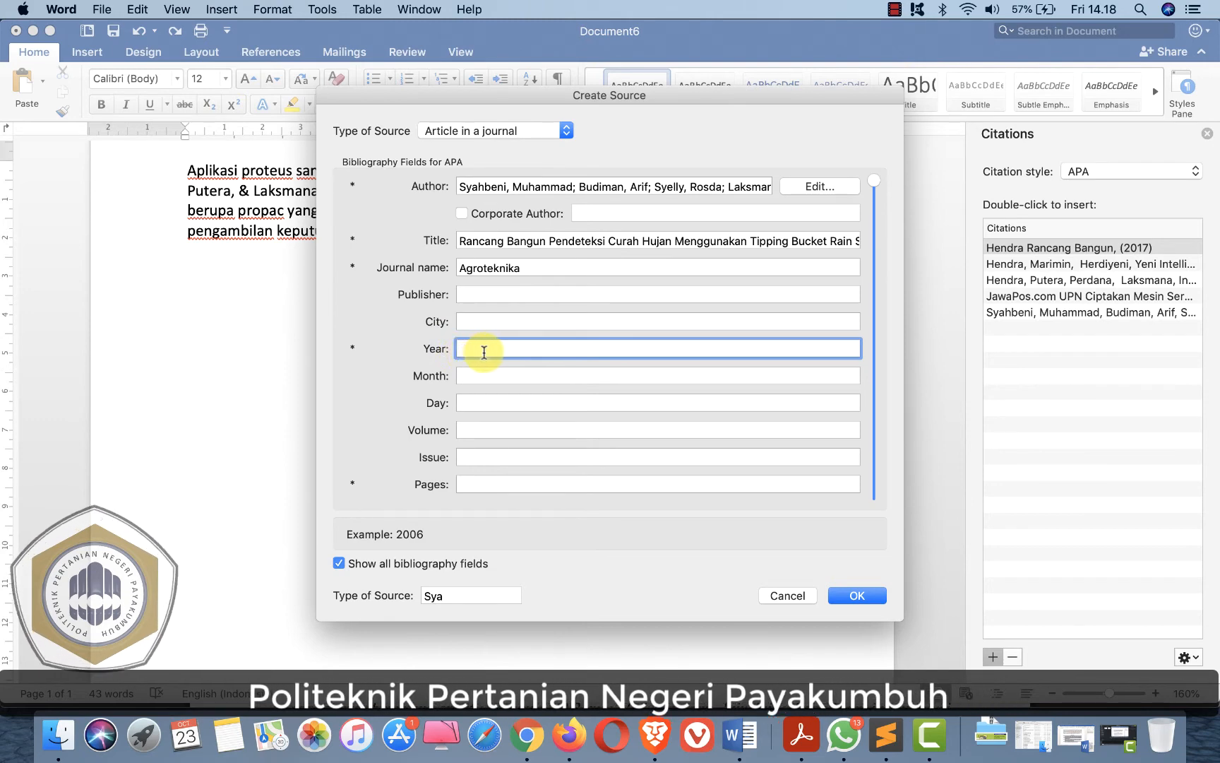
pyautogui.press('super+Tab')
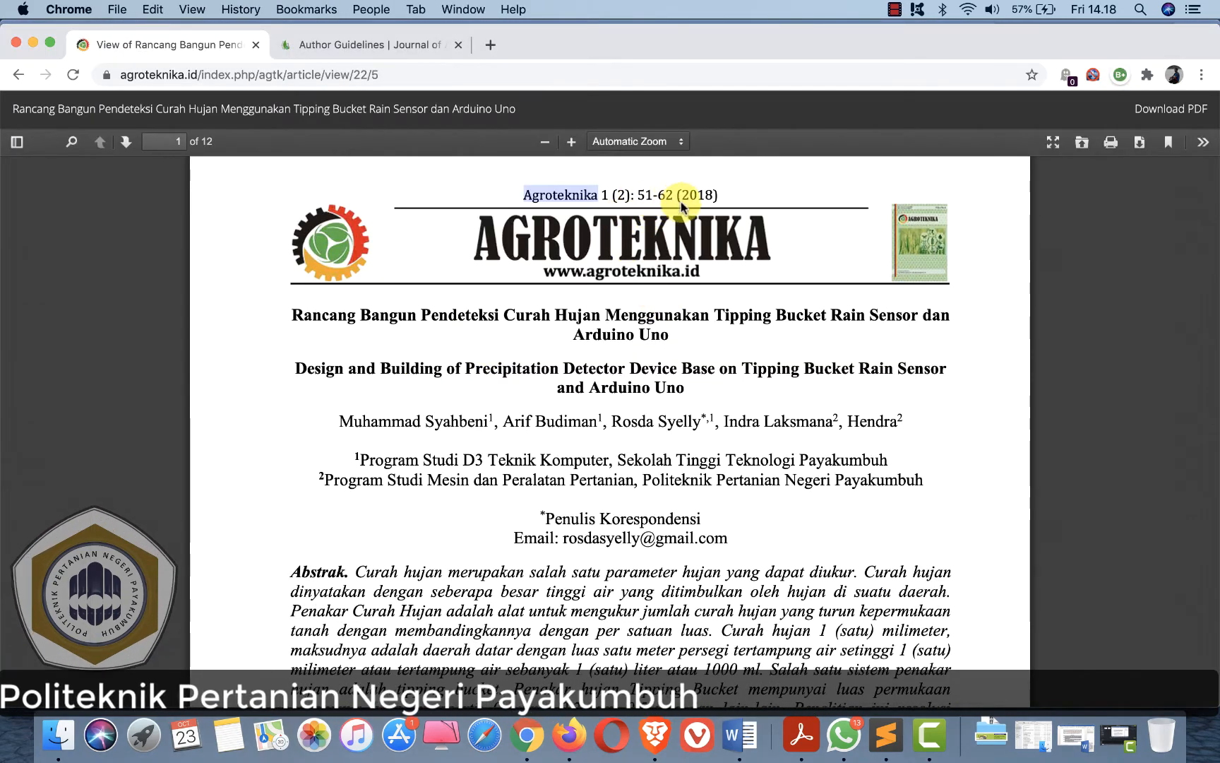
pyautogui.press('super+Tab')
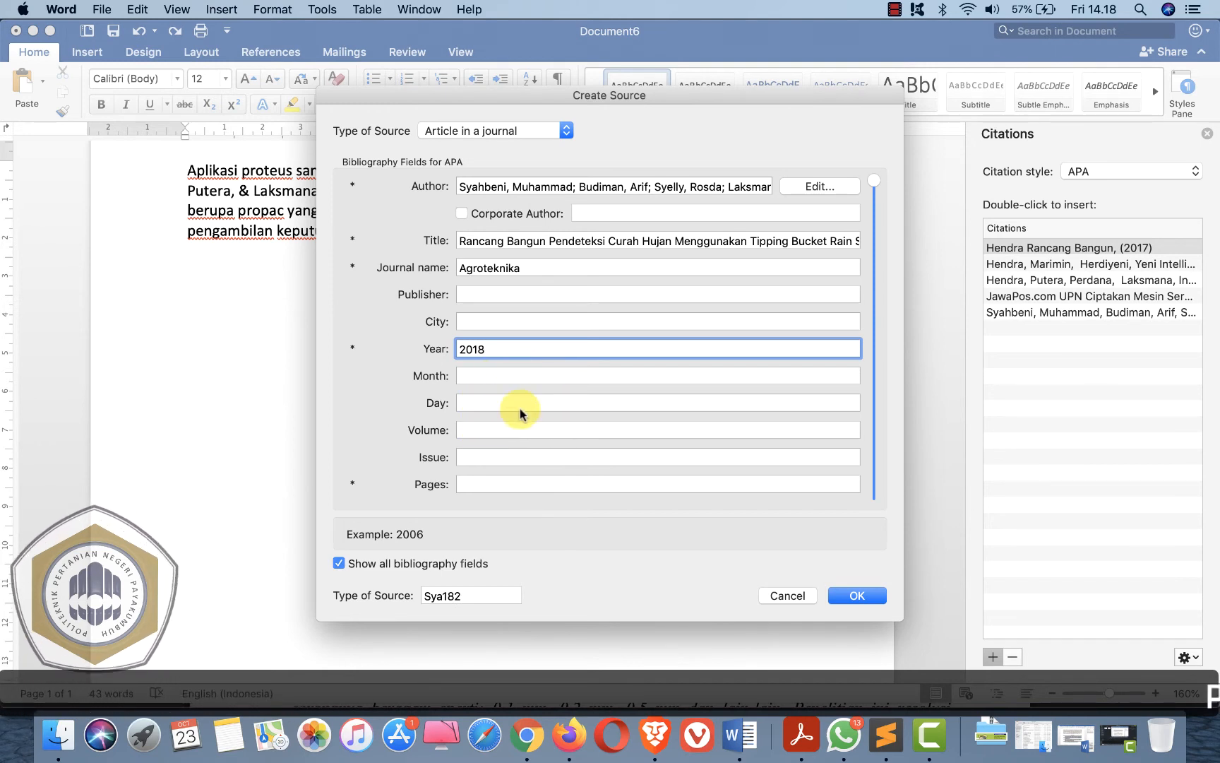
pyautogui.click(486, 427)
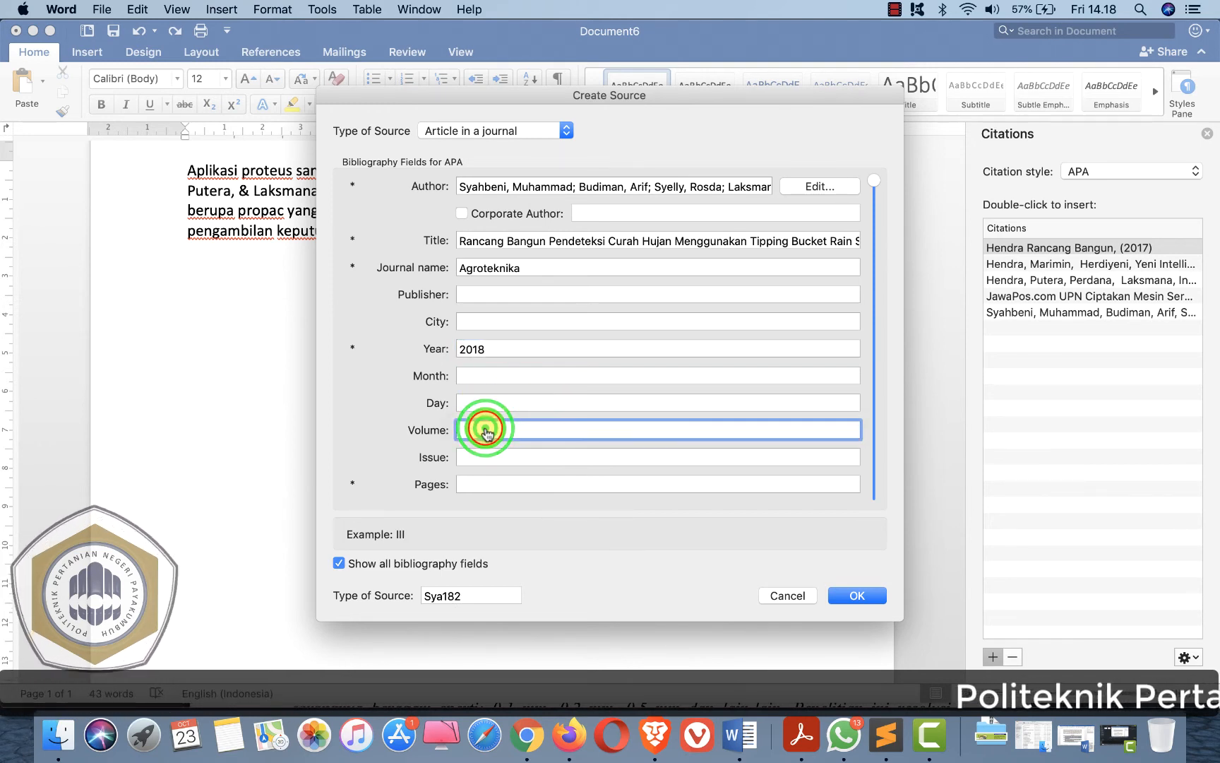
# - Set the journal source's volume to 1 and issue to 2, checking them against the PDF header
pyautogui.press('super+Tab')
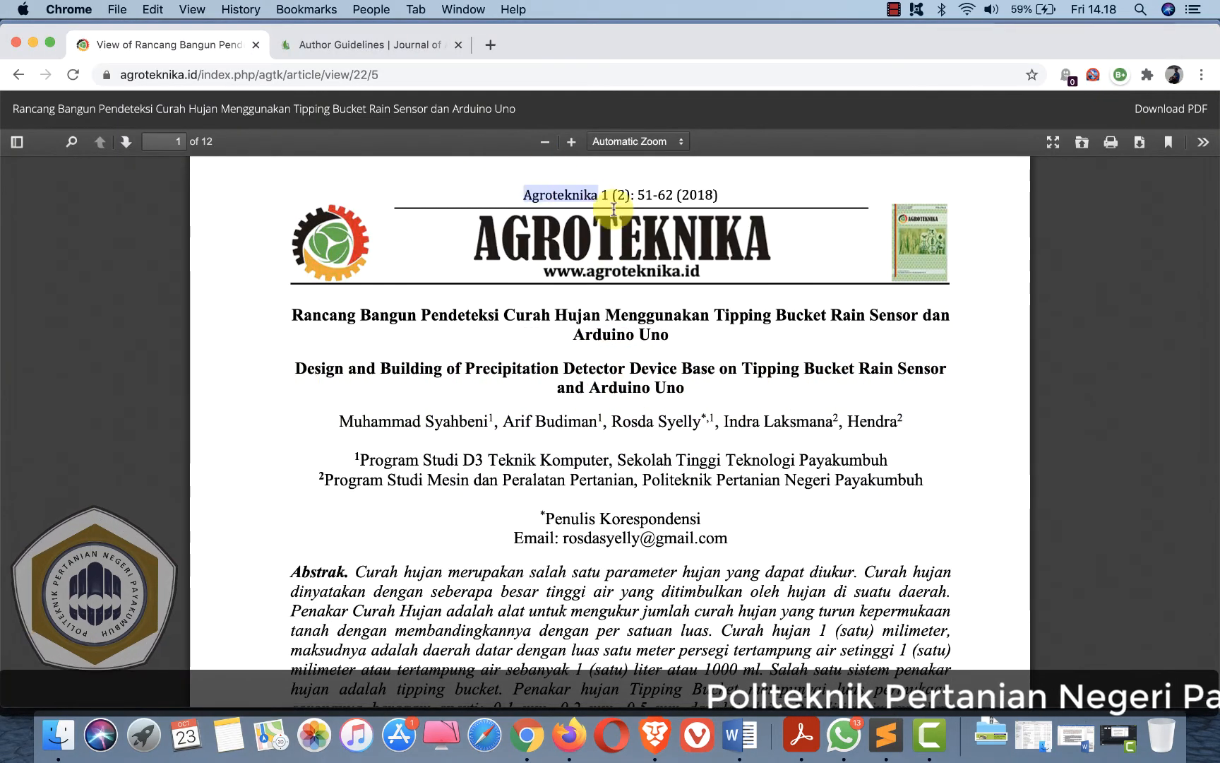
pyautogui.press('super+Tab')
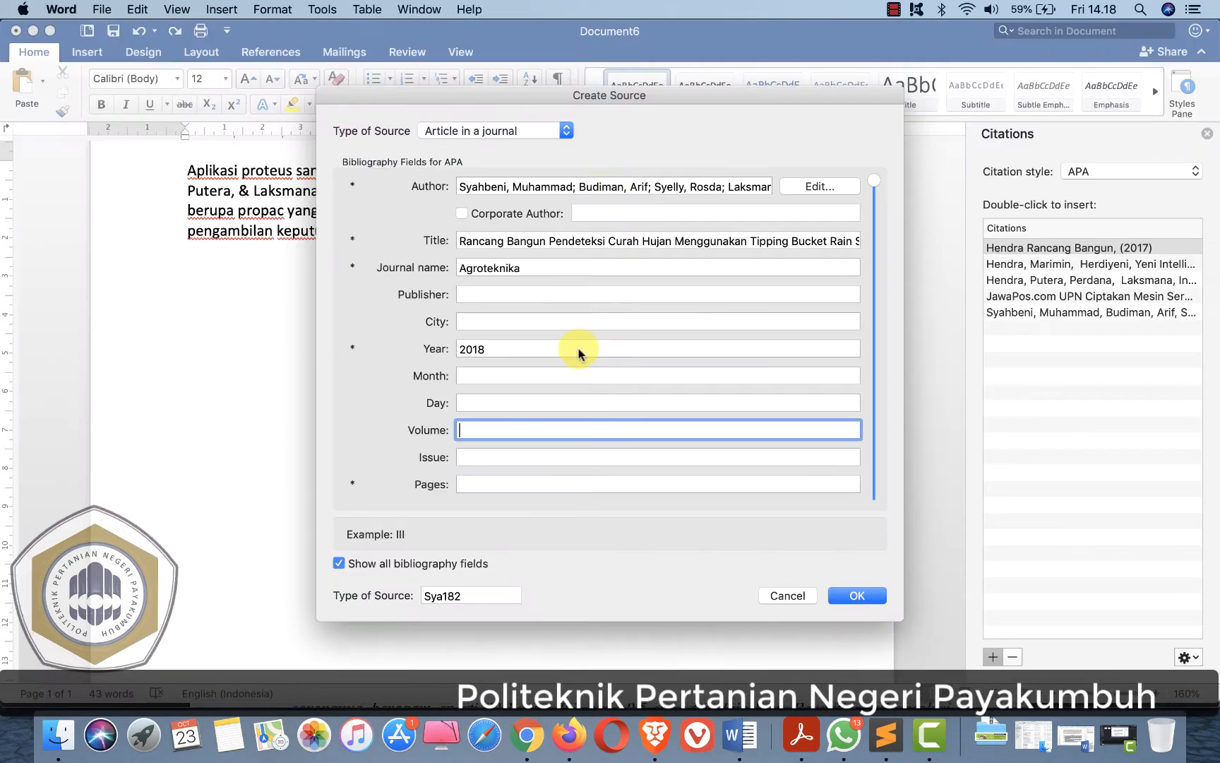
pyautogui.write('1')
pyautogui.press('super+Tab')
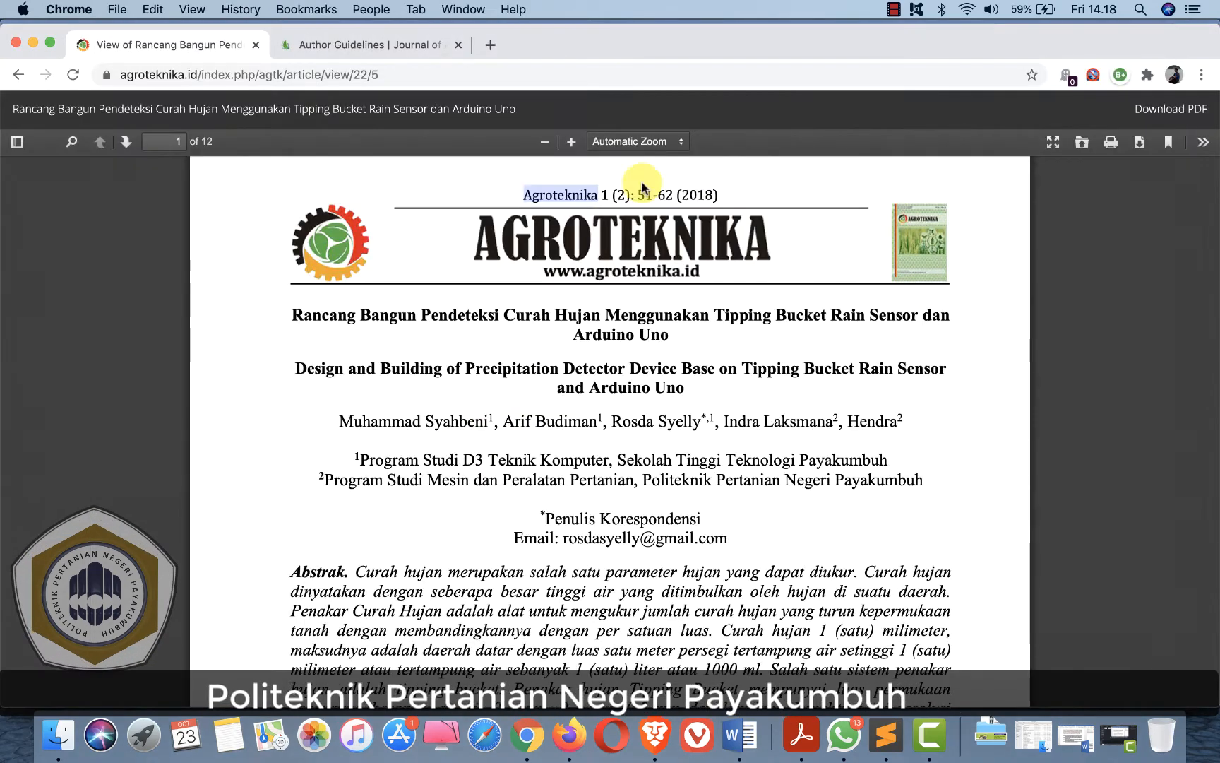
pyautogui.click(619, 197)
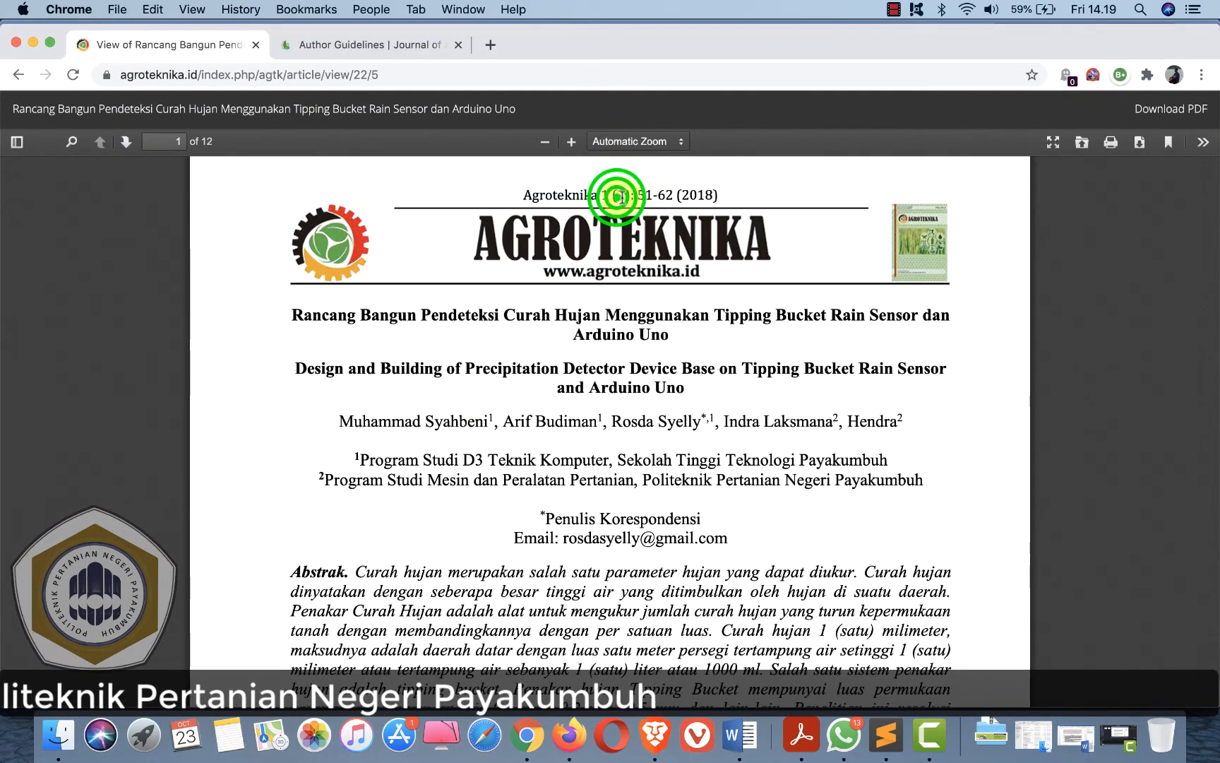
pyautogui.press('super+Tab')
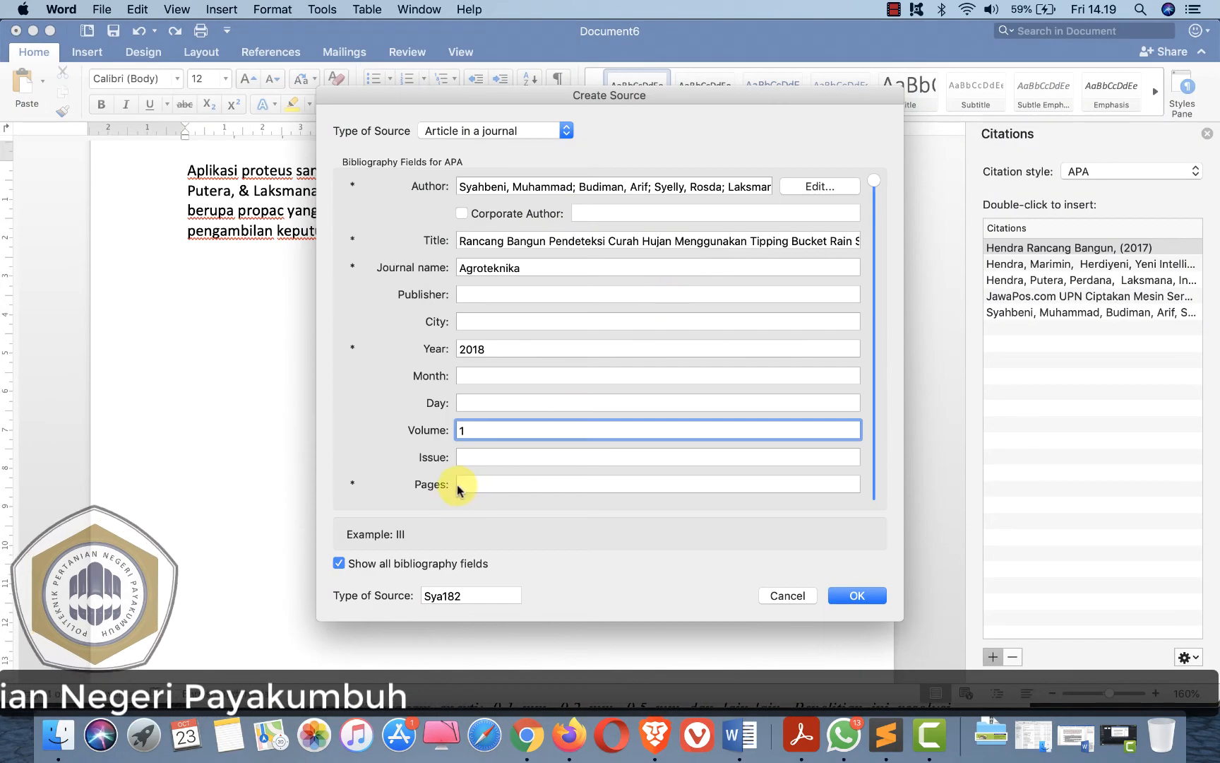
pyautogui.click(469, 459)
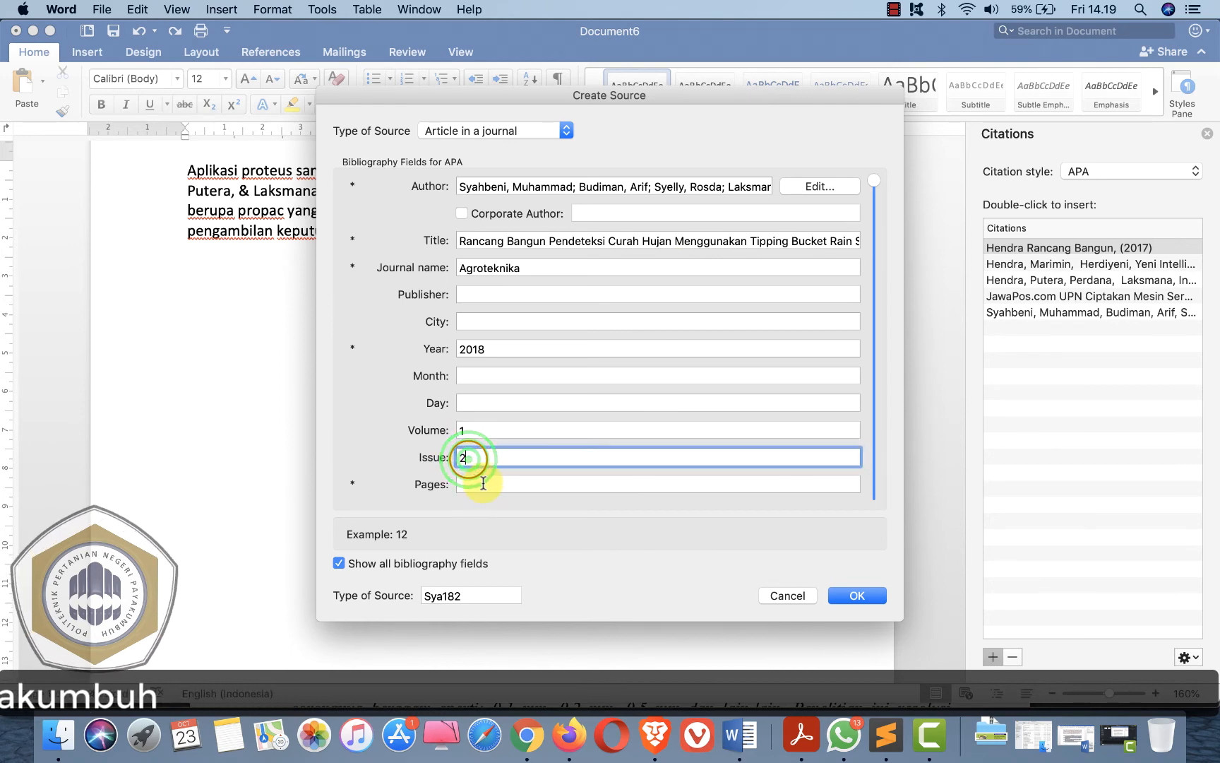
# - Copy the page range 51-62 from the PDF header into the Pages field and save the source, inserting its citation
pyautogui.press('super+Tab')
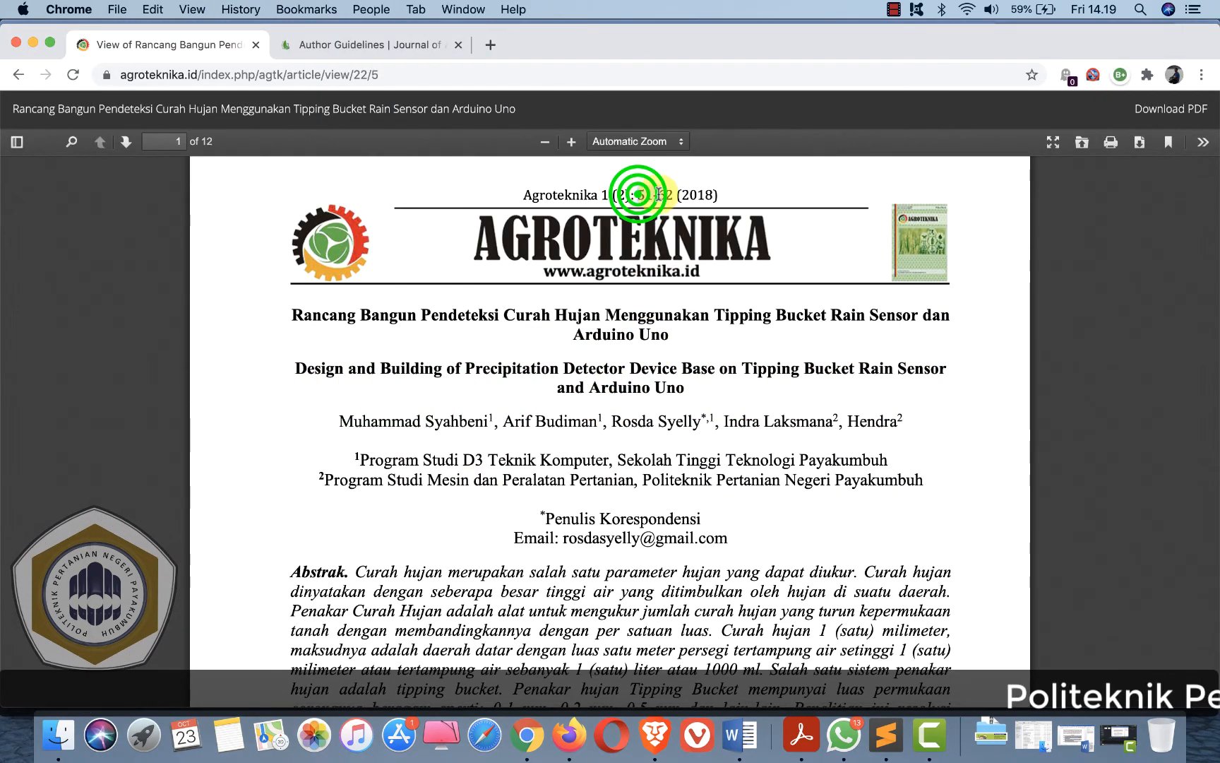
pyautogui.moveTo(670, 194); pyautogui.dragTo(676, 195)
pyautogui.press('super+c')
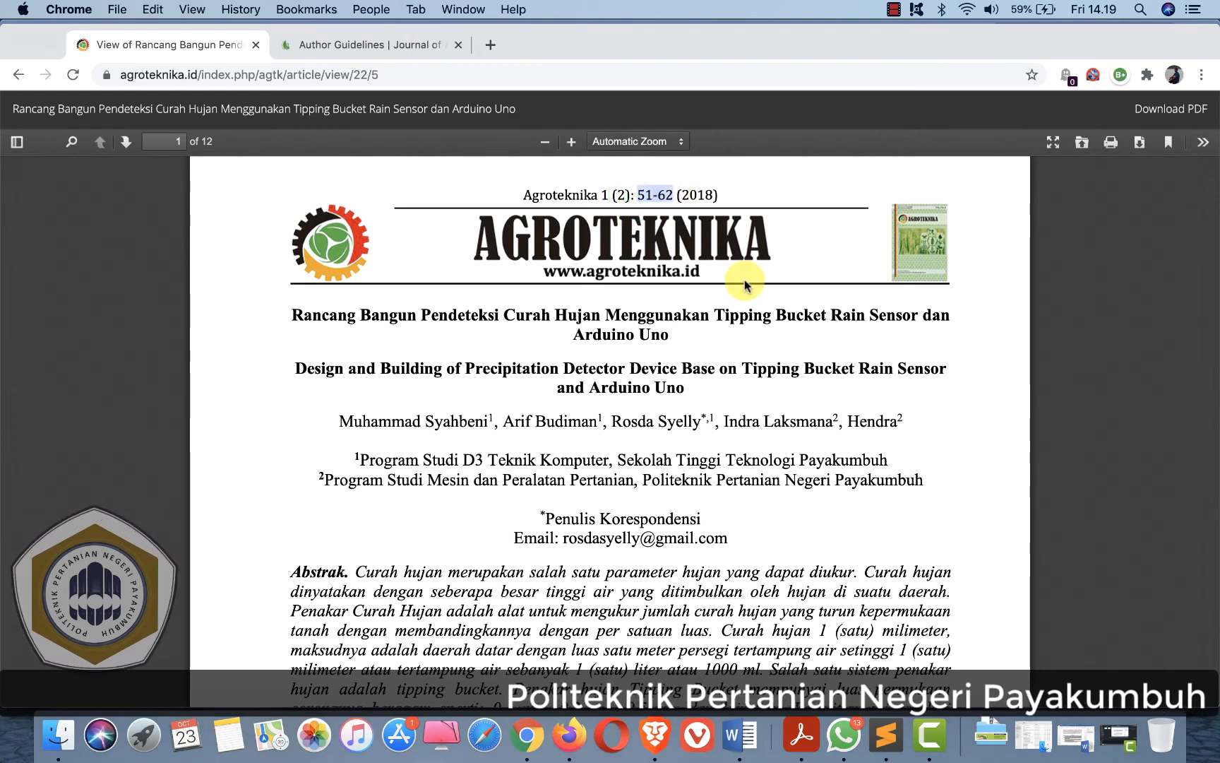
pyautogui.press('super+Tab')
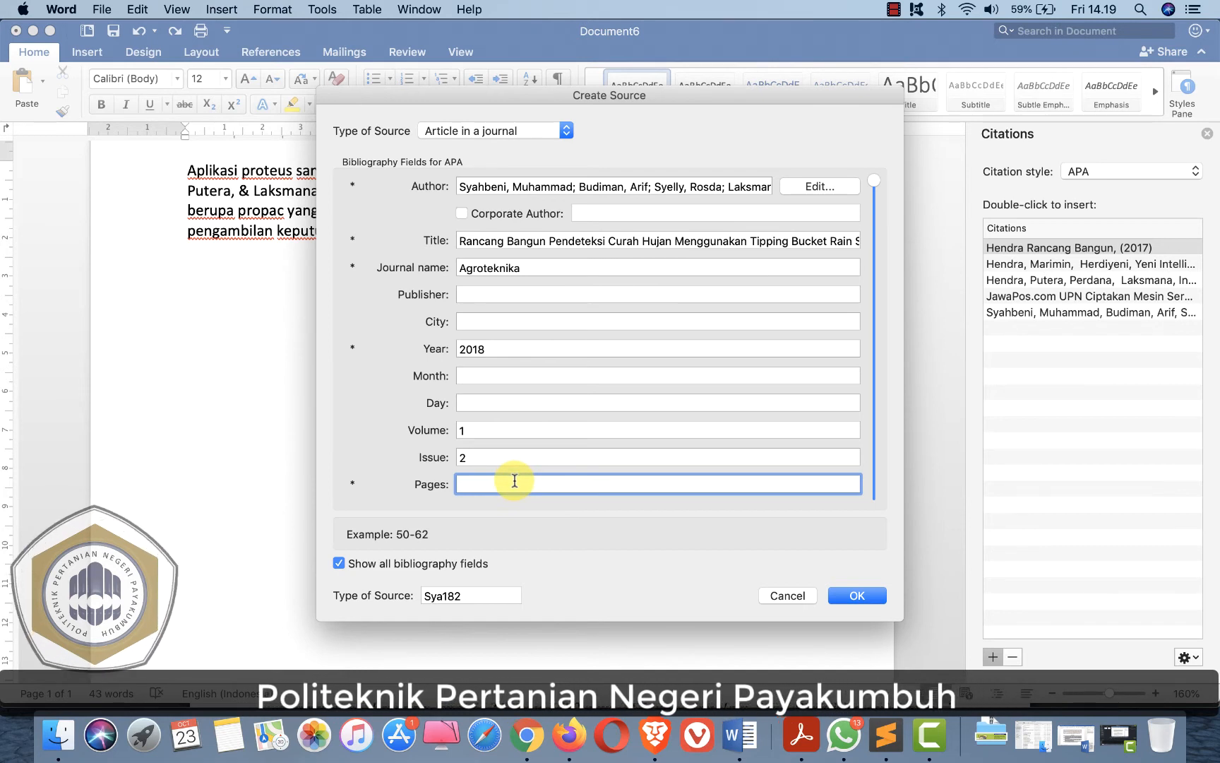
pyautogui.press('super+v')
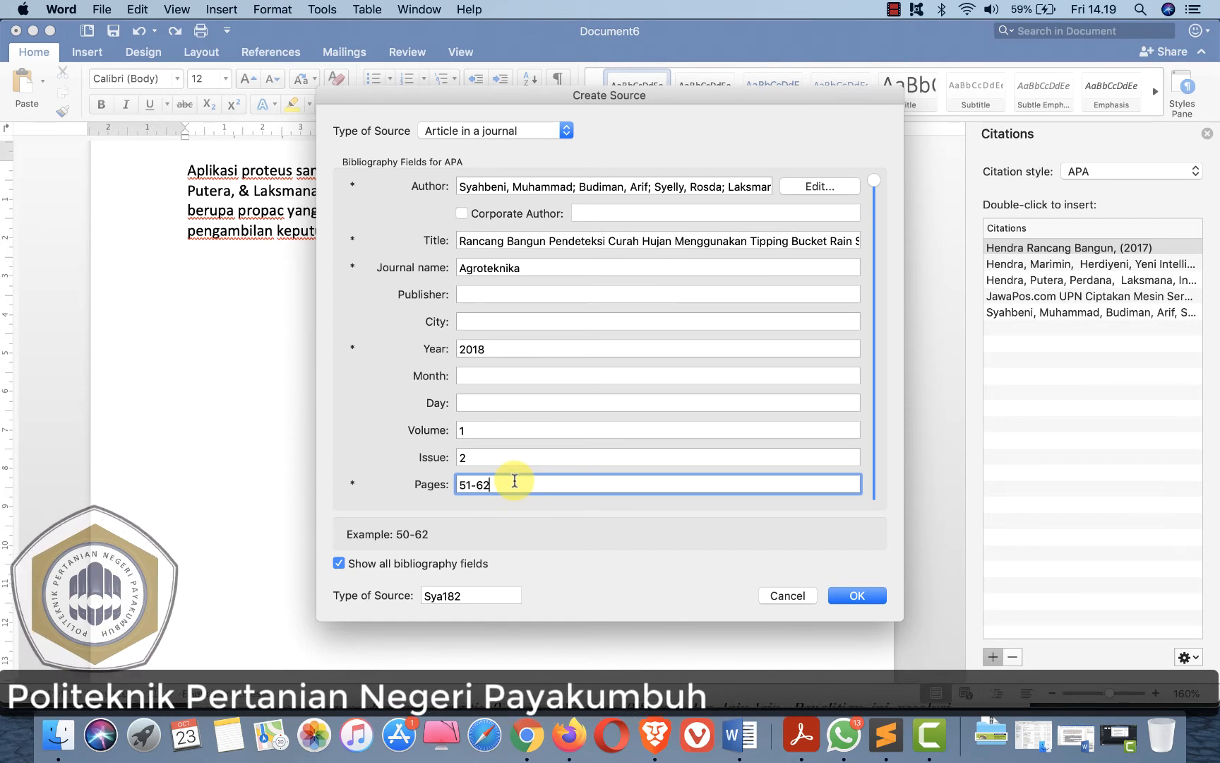
pyautogui.click(874, 267)
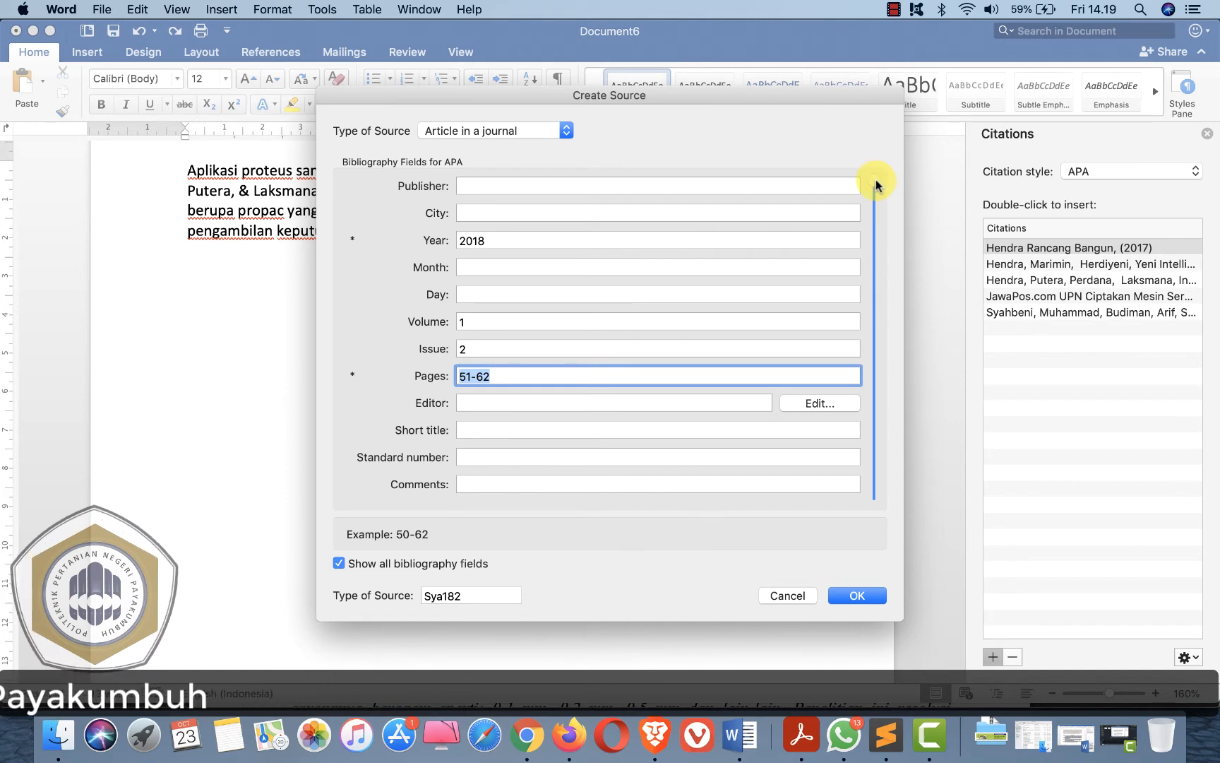
pyautogui.hotkey('shift', 'Tab')
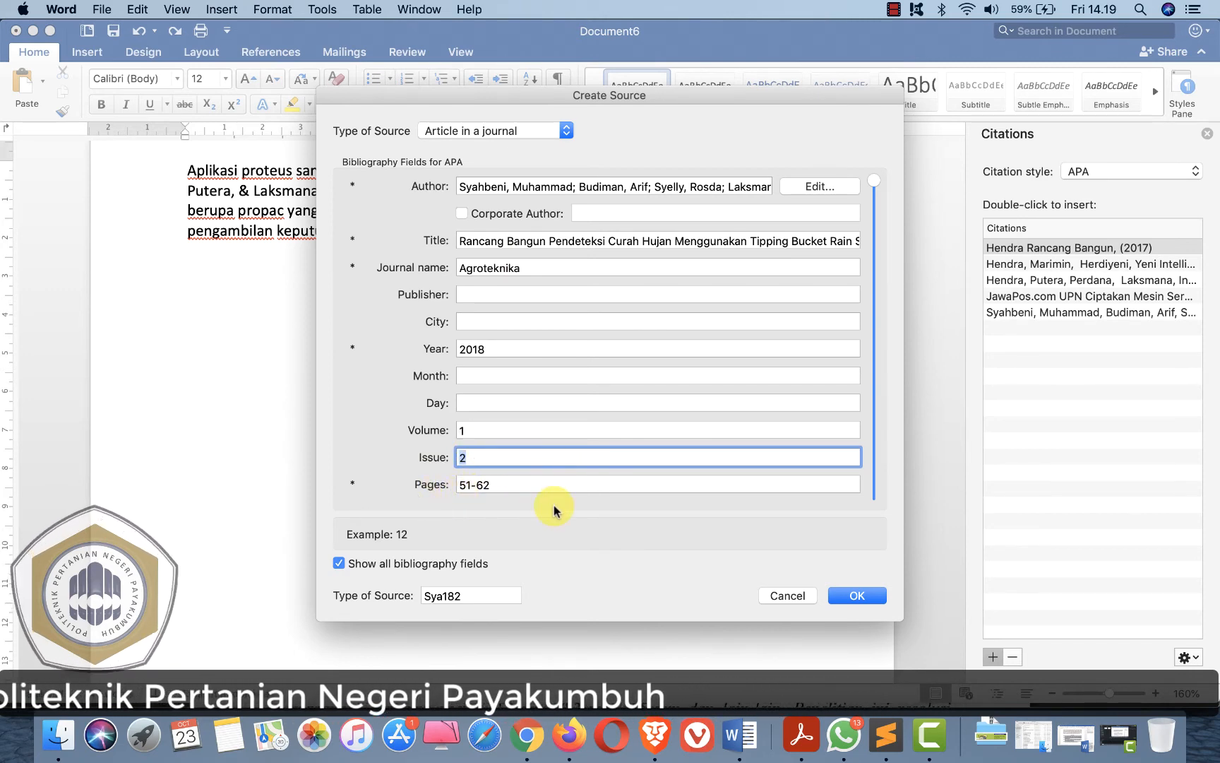
pyautogui.click(845, 595)
pyautogui.click(474, 261)
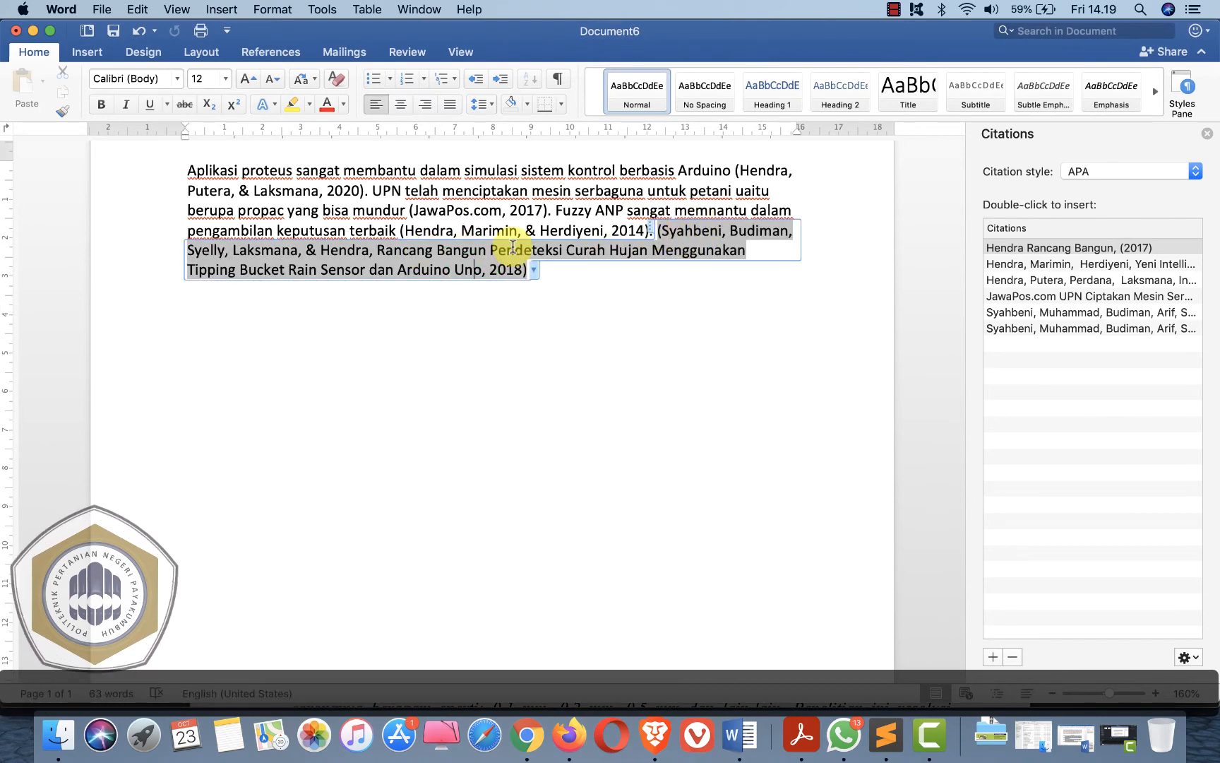
# - Edit the Syahbeni citation to suppress its title
pyautogui.rightClick(650, 234)
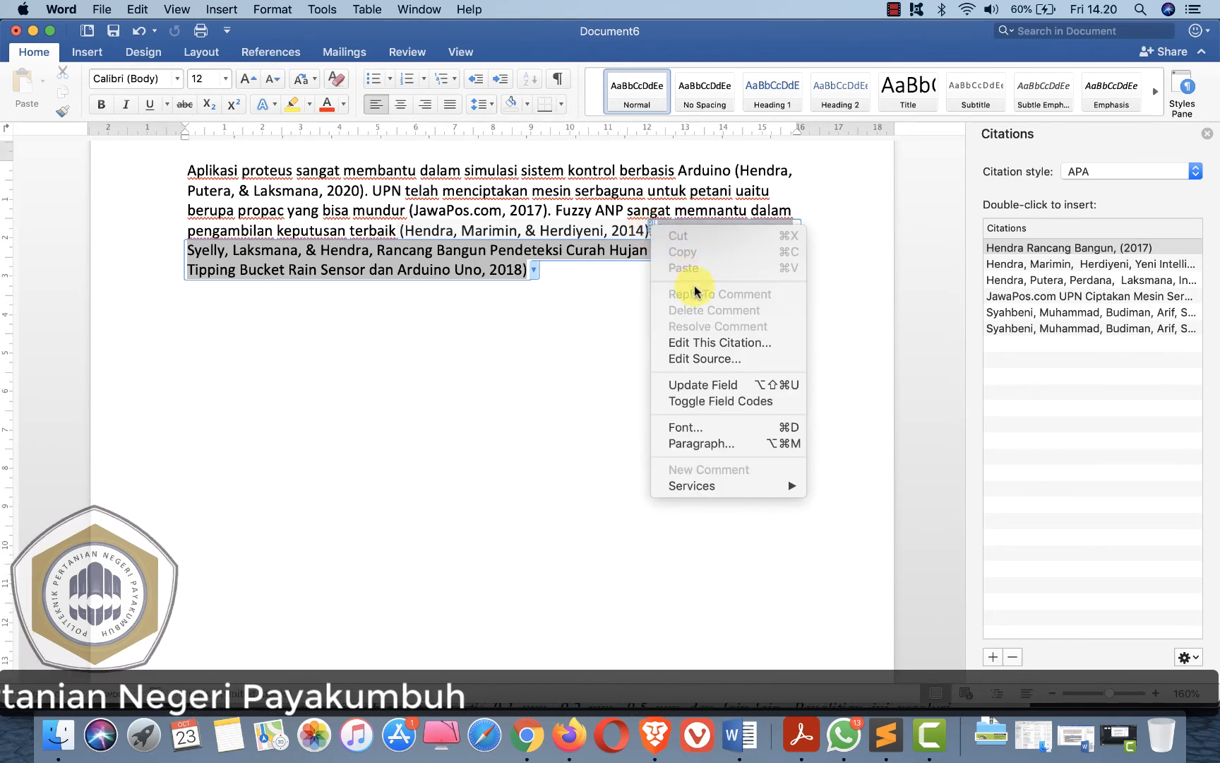
pyautogui.click(727, 345)
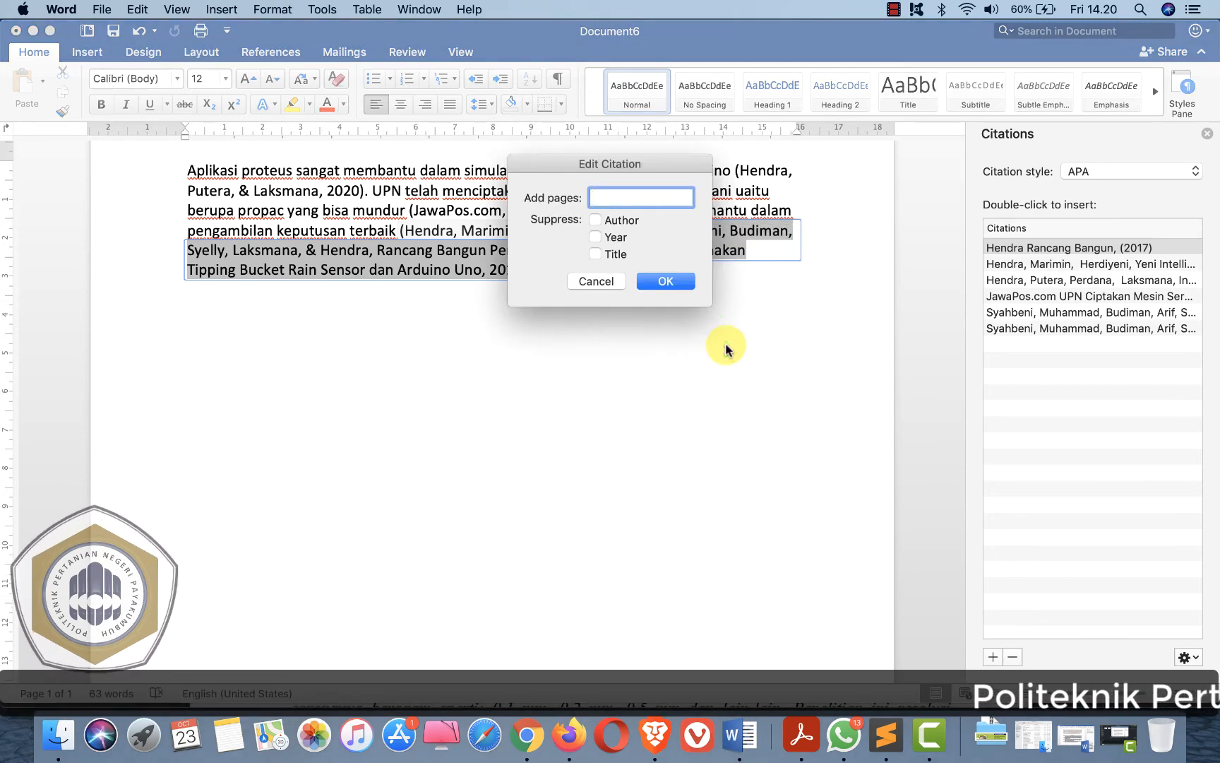
pyautogui.click(596, 254)
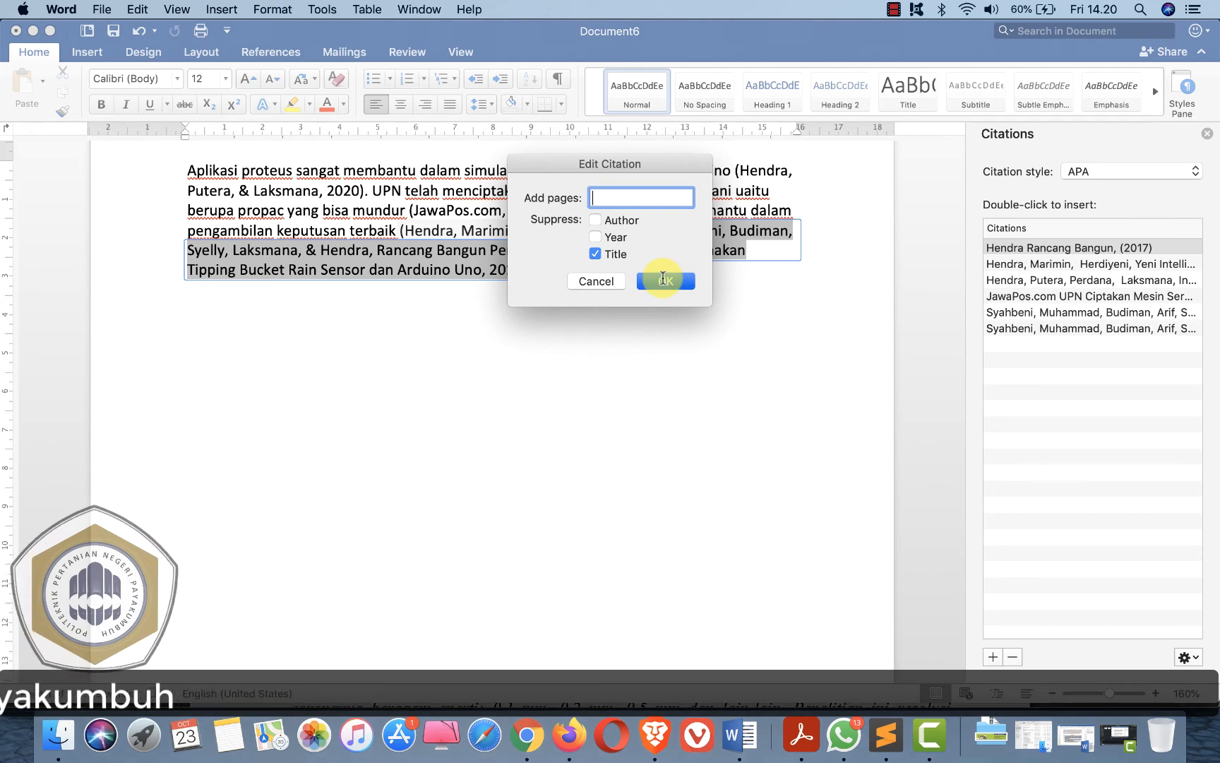
pyautogui.click(663, 281)
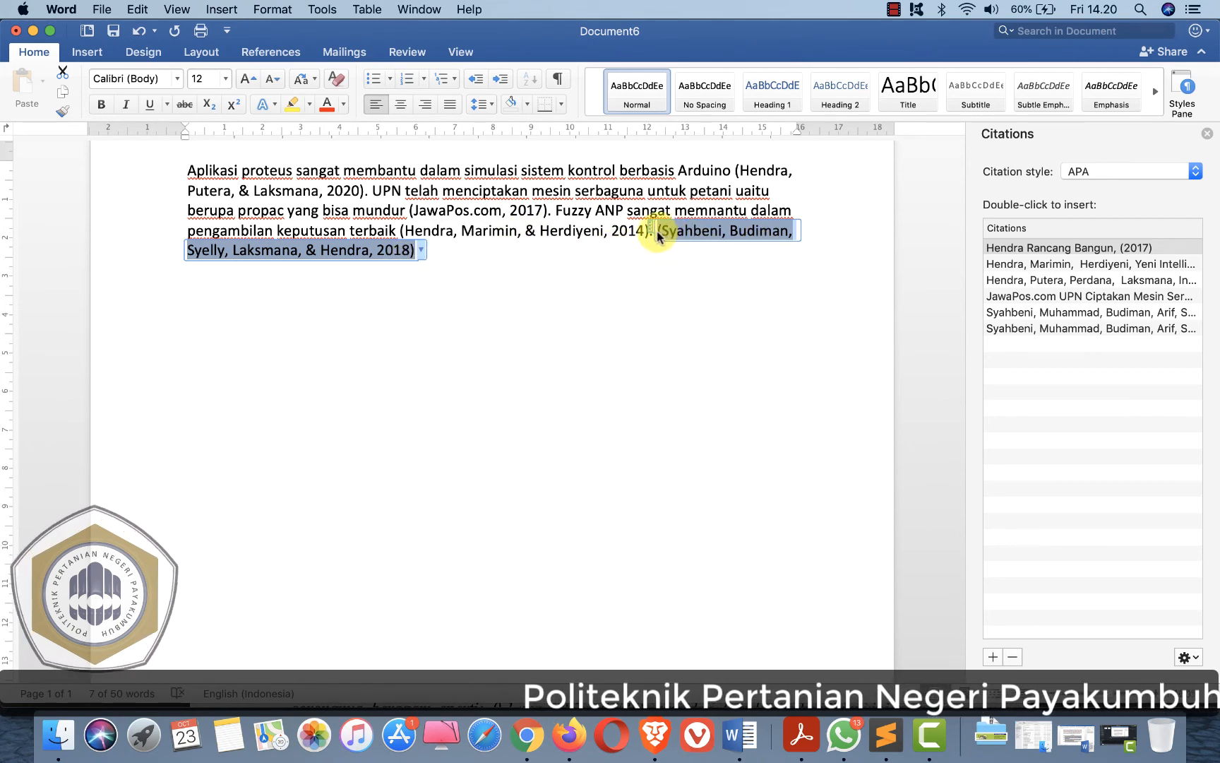
# - Type ". Penggunaan pengukuran curah hujan tipe tipping buckect sangat optimal" in front of the Syahbeni citation
pyautogui.click(648, 233)
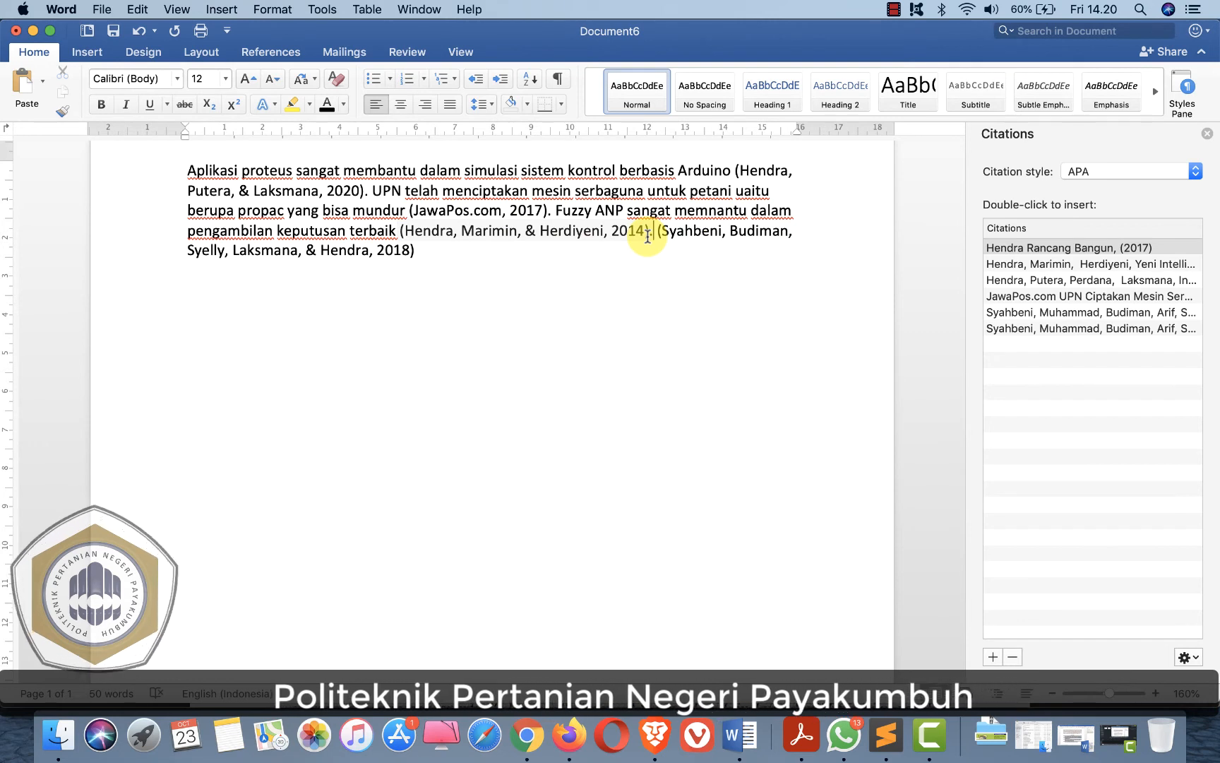
pyautogui.write('. Pengg')
pyautogui.write('unaan pengukuran curah hujan ')
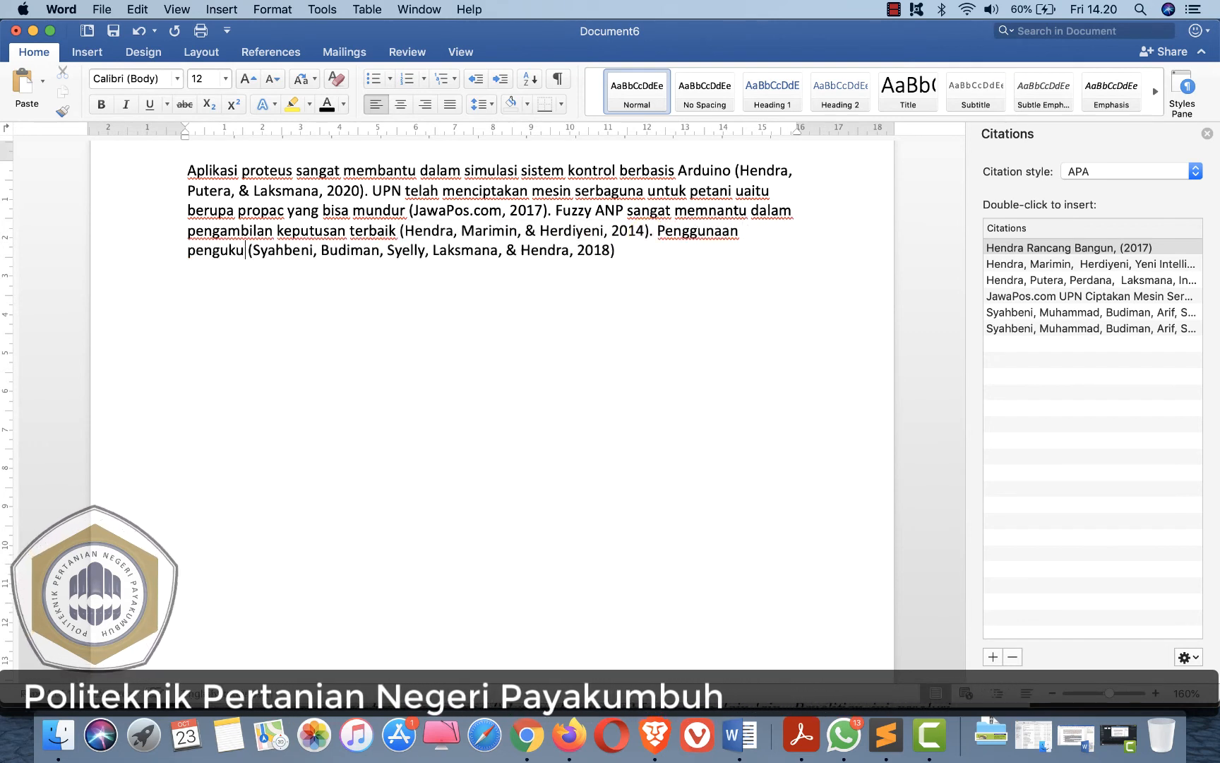
pyautogui.write('tipe tipping ')
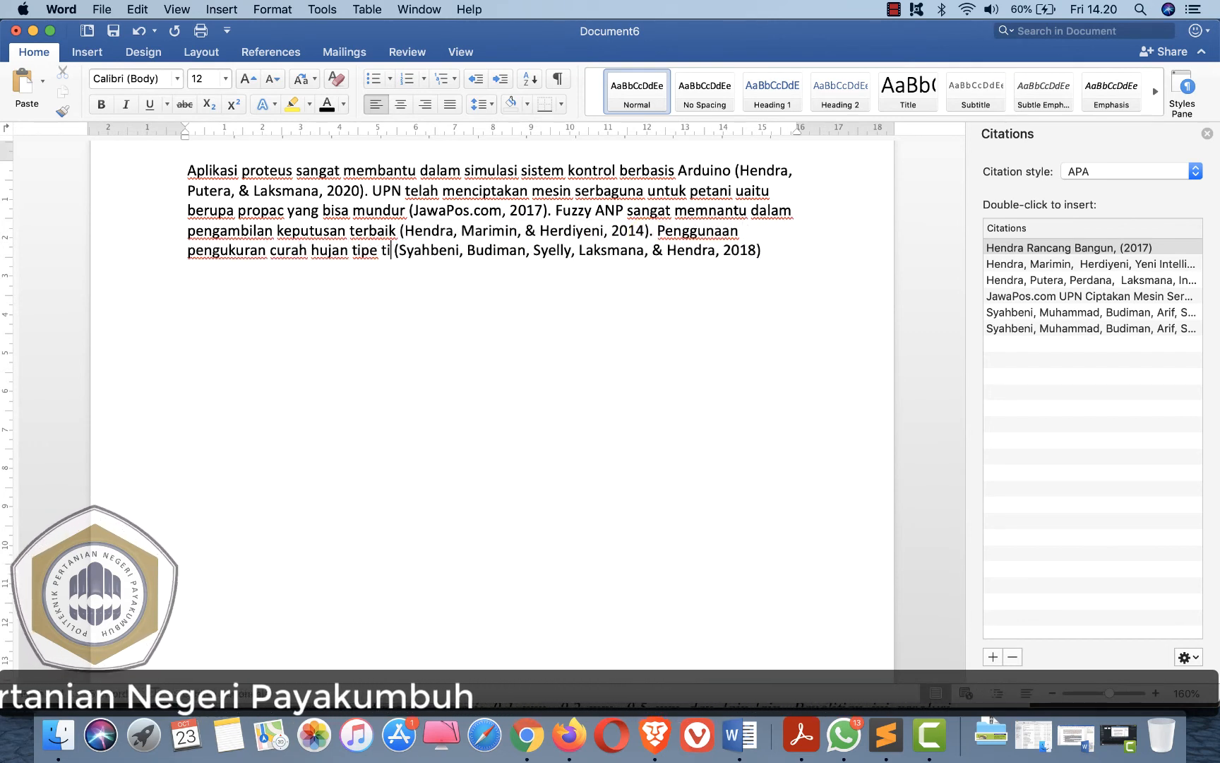
pyautogui.write('buckect')
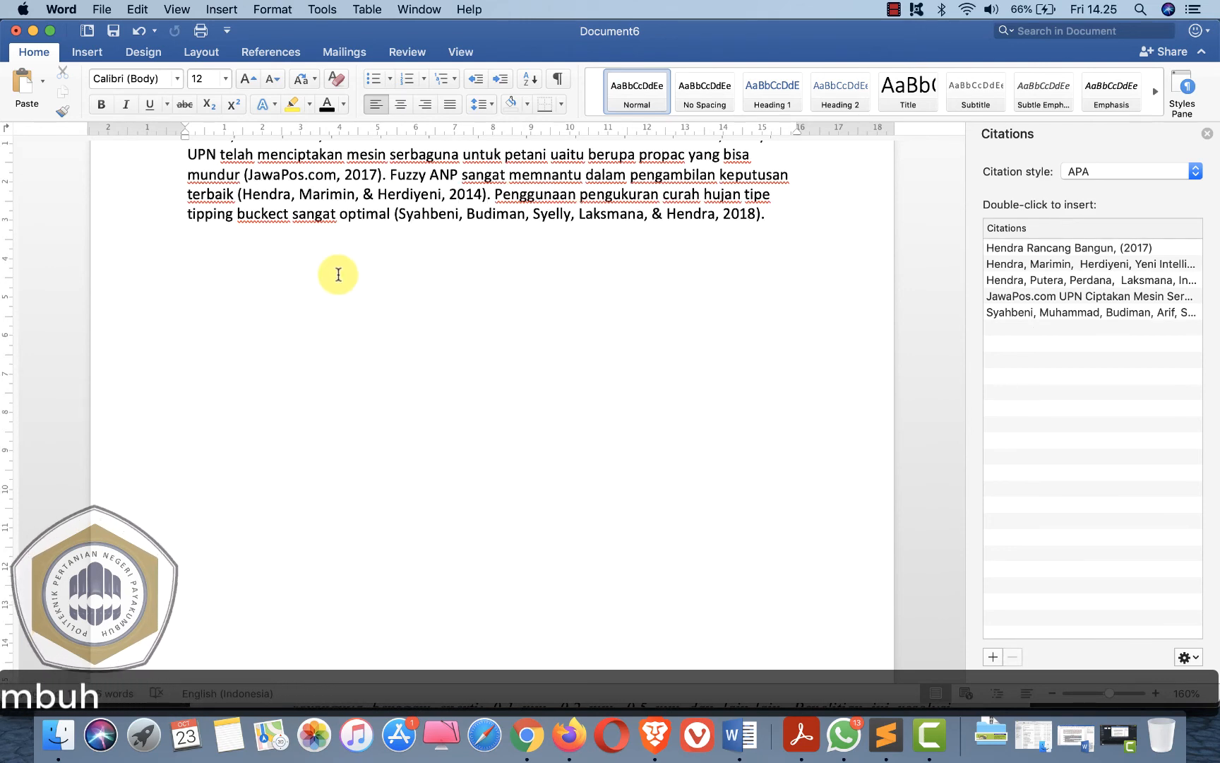
# - Insert the built-in Bibliography below the paragraph
pyautogui.scroll(3, 339, 274)
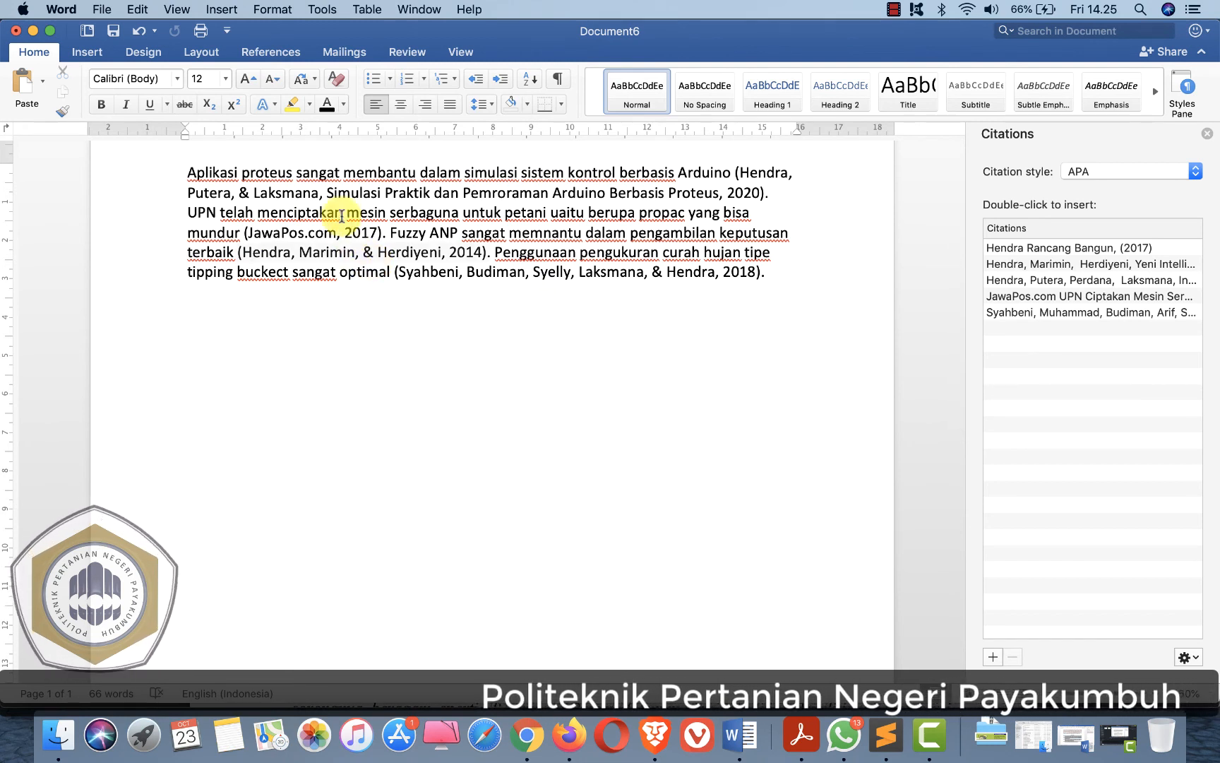
pyautogui.click(263, 54)
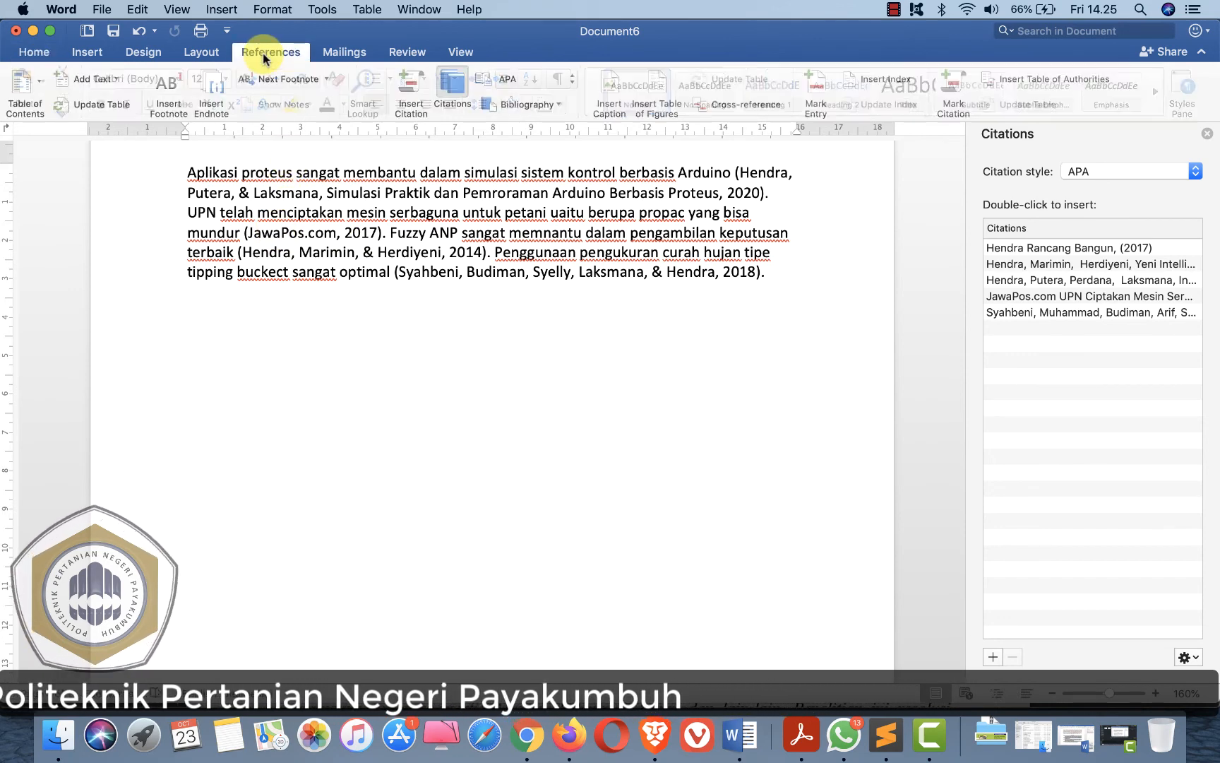
pyautogui.click(519, 108)
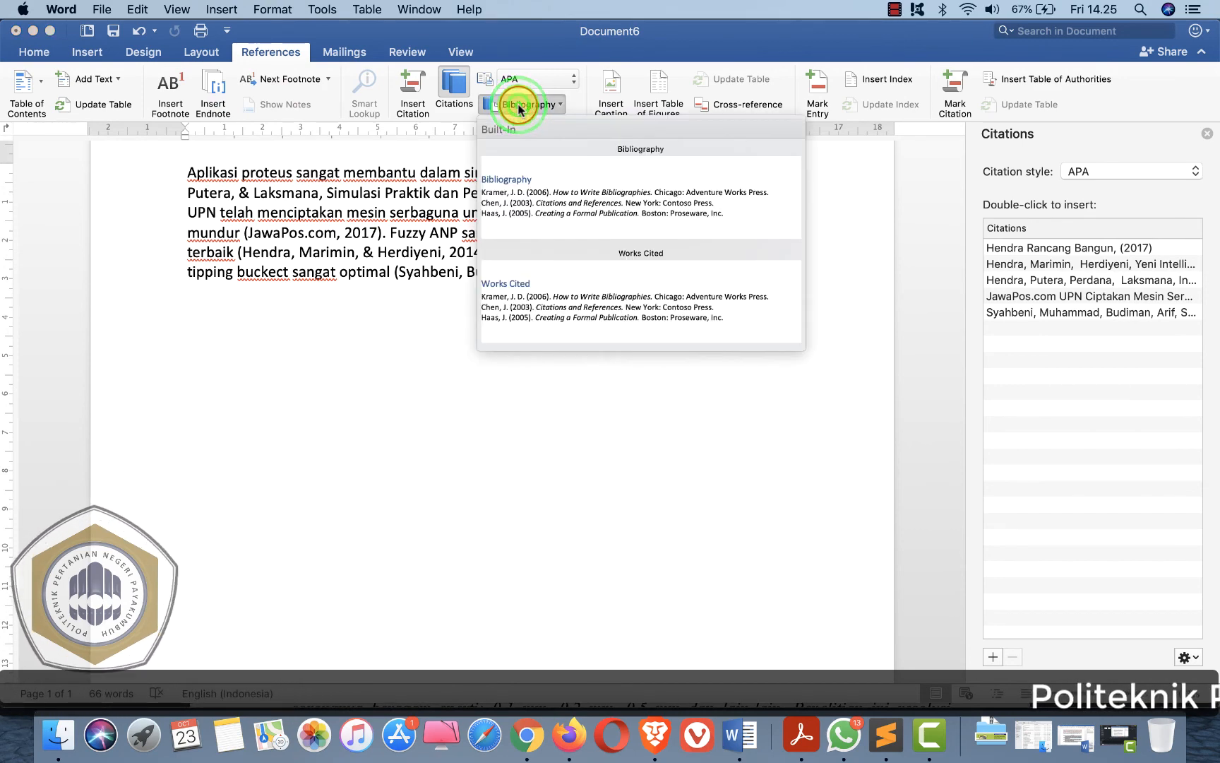
pyautogui.click(574, 209)
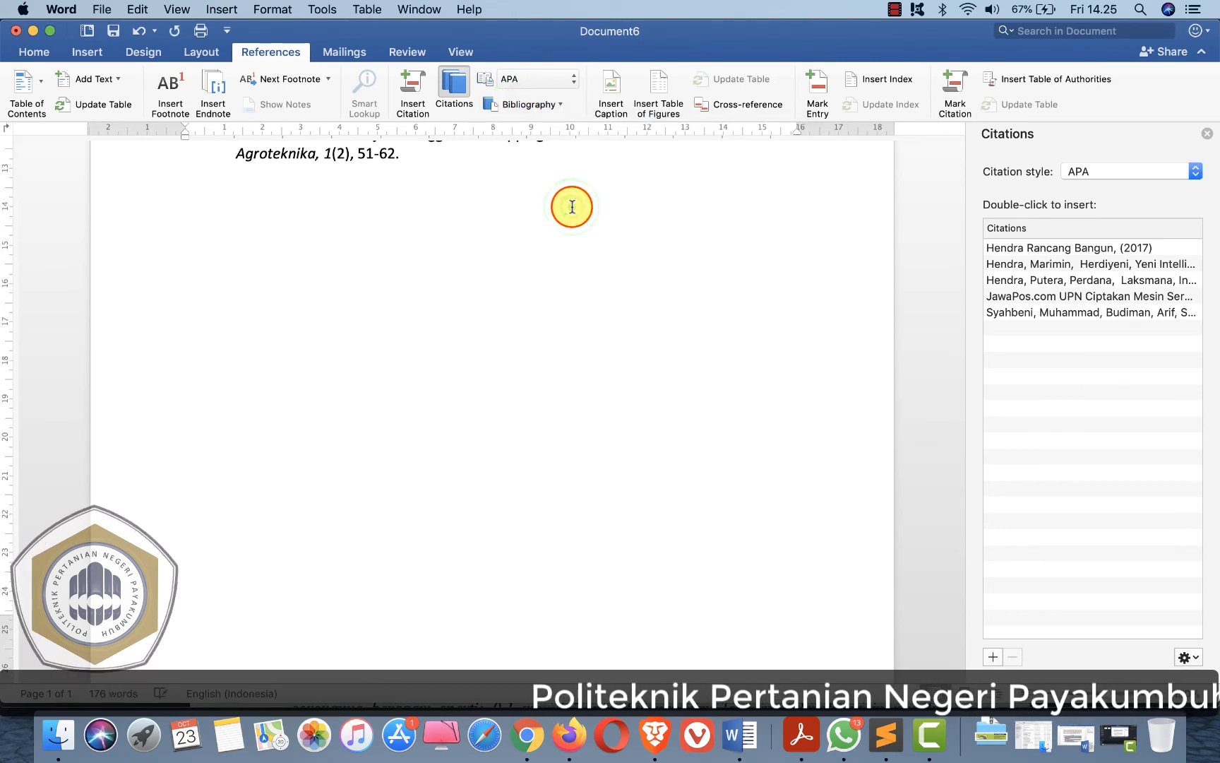
# - Rename the bibliography heading to "Daftar Pustaka"
pyautogui.scroll(5, 572, 206)
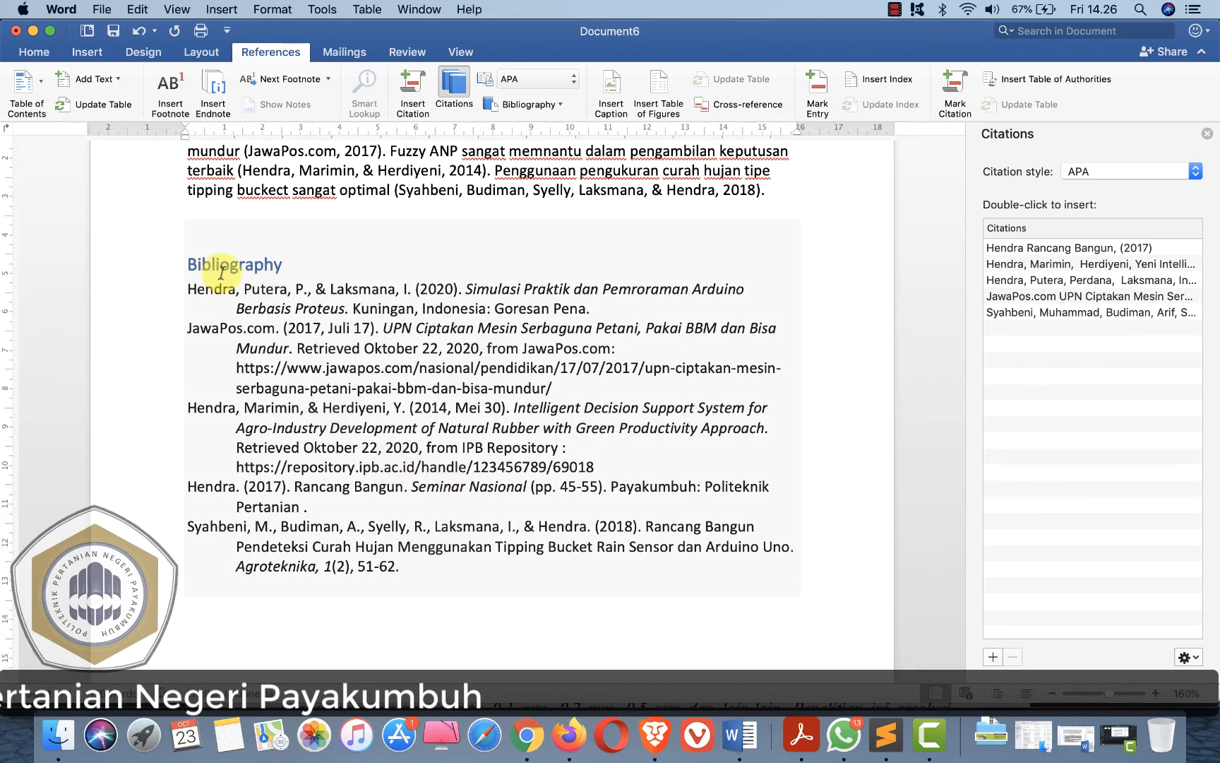
pyautogui.scroll(1, 397, 506)
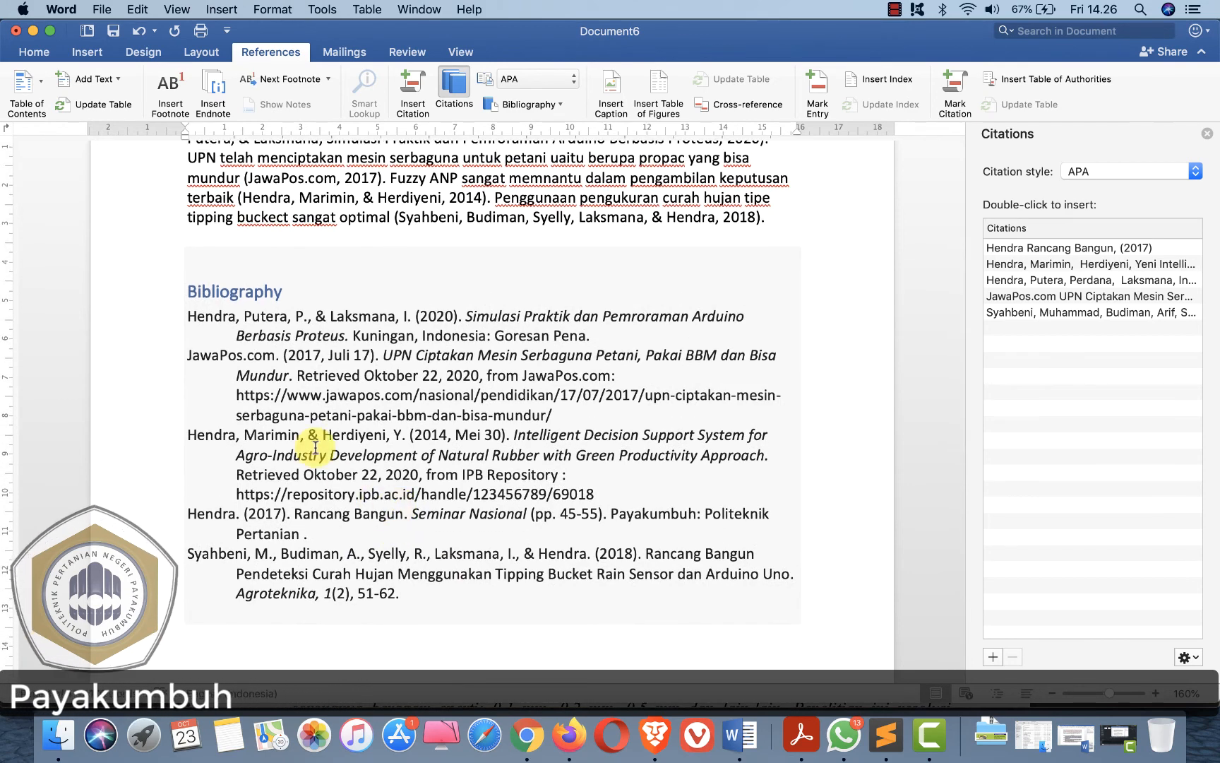
pyautogui.click(238, 290)
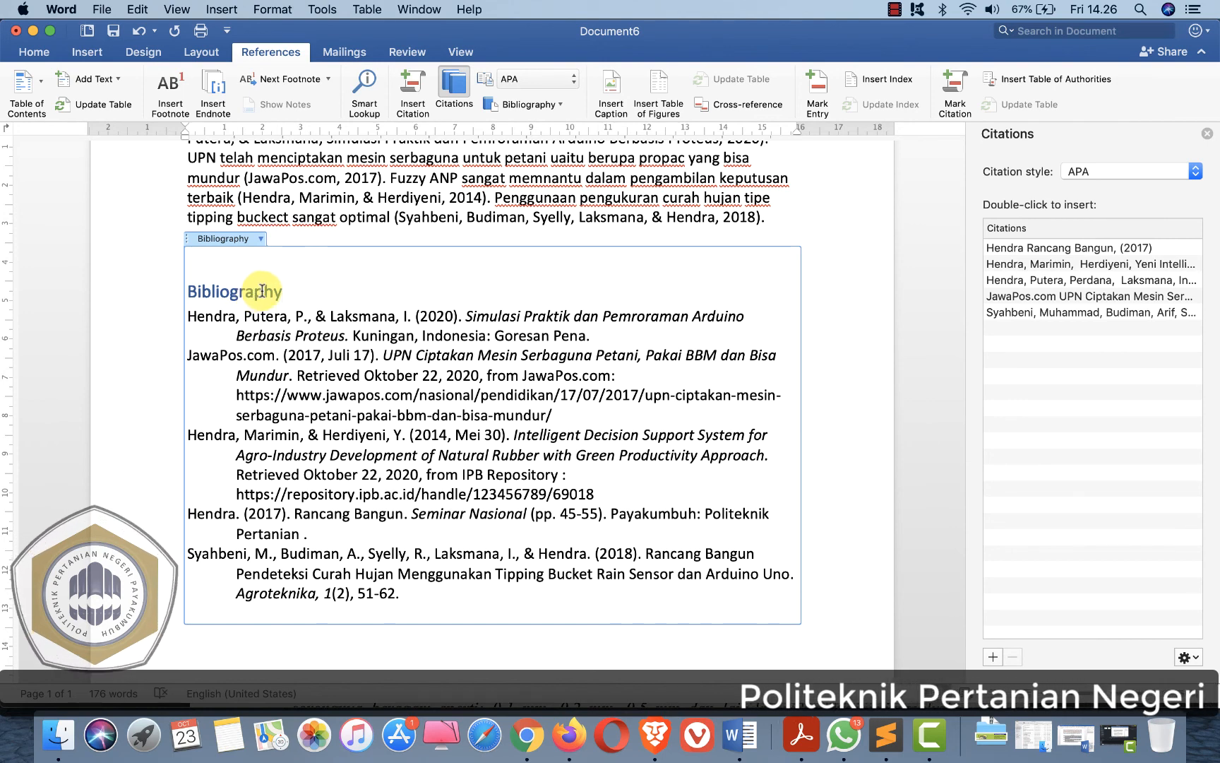
pyautogui.press('BackSpace')
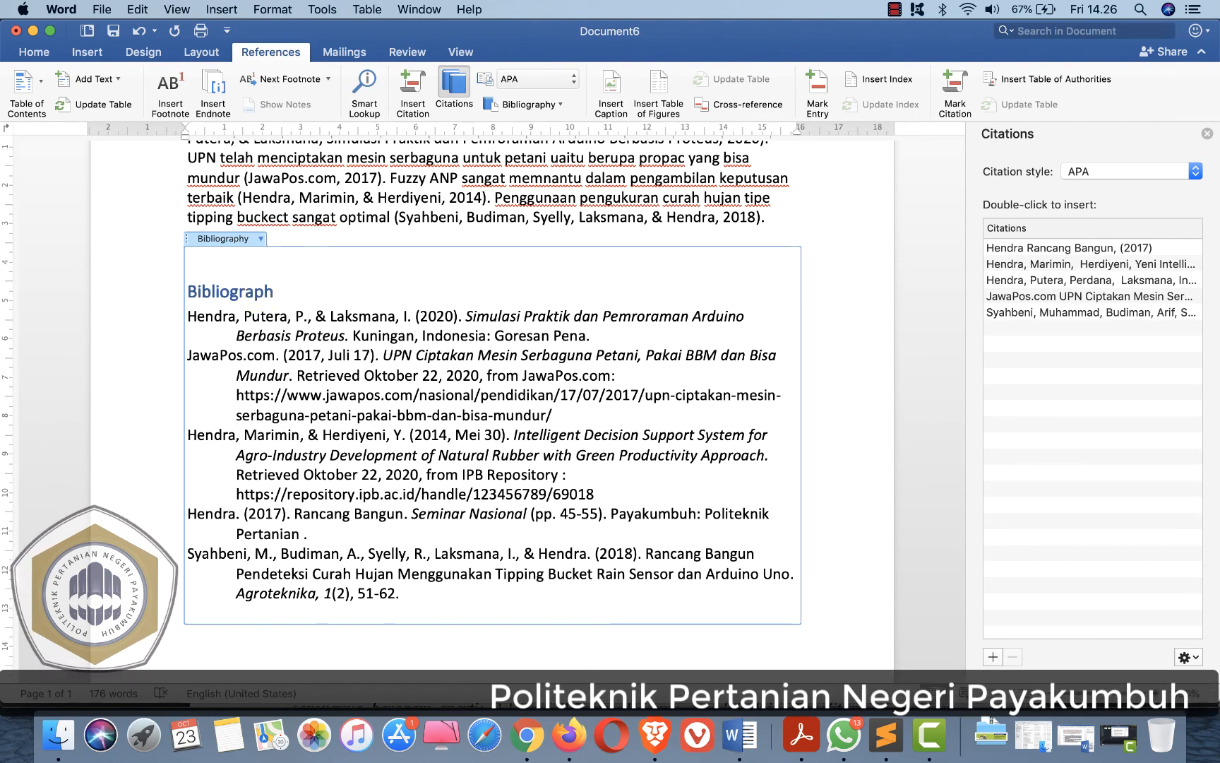
pyautogui.write('y')
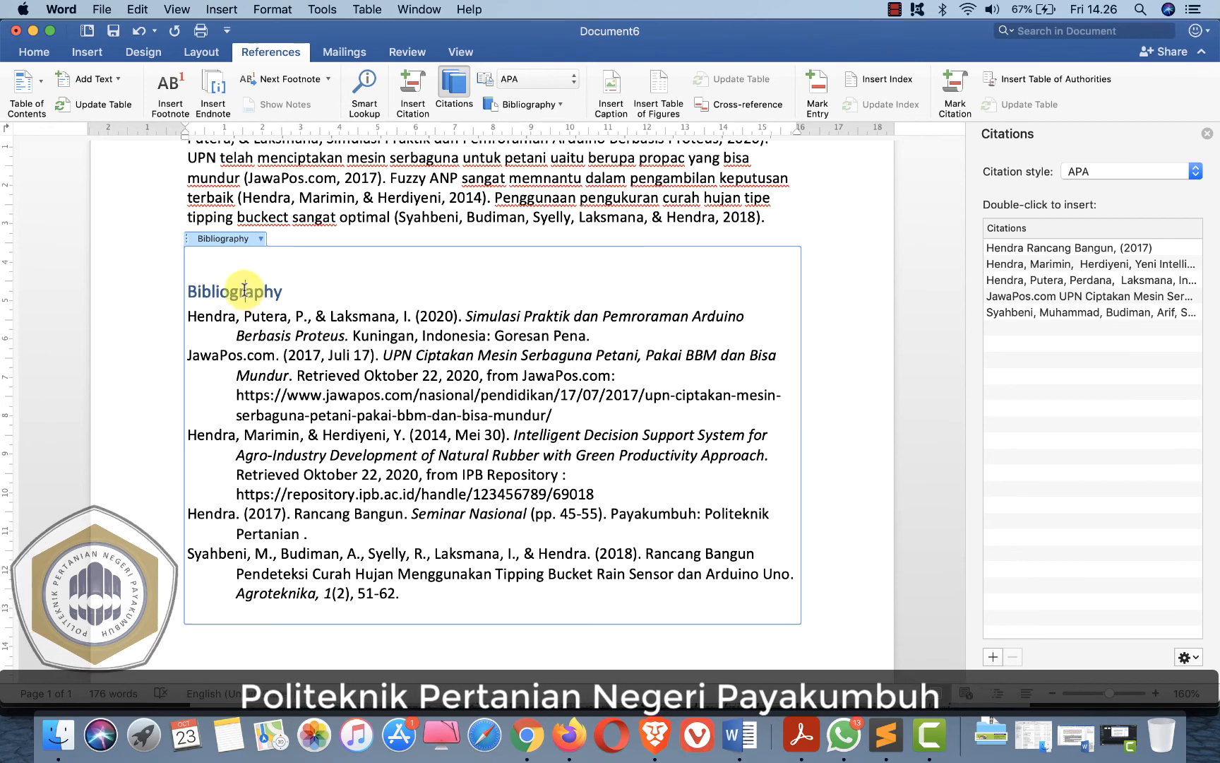
pyautogui.press('BackSpace')
pyautogui.press('BackSpace')
pyautogui.press('BackSpace')
pyautogui.press('BackSpace')
pyautogui.press('BackSpace')
pyautogui.press('BackSpace')
pyautogui.press('BackSpace')
pyautogui.press('BackSpace')
pyautogui.press('BackSpace')
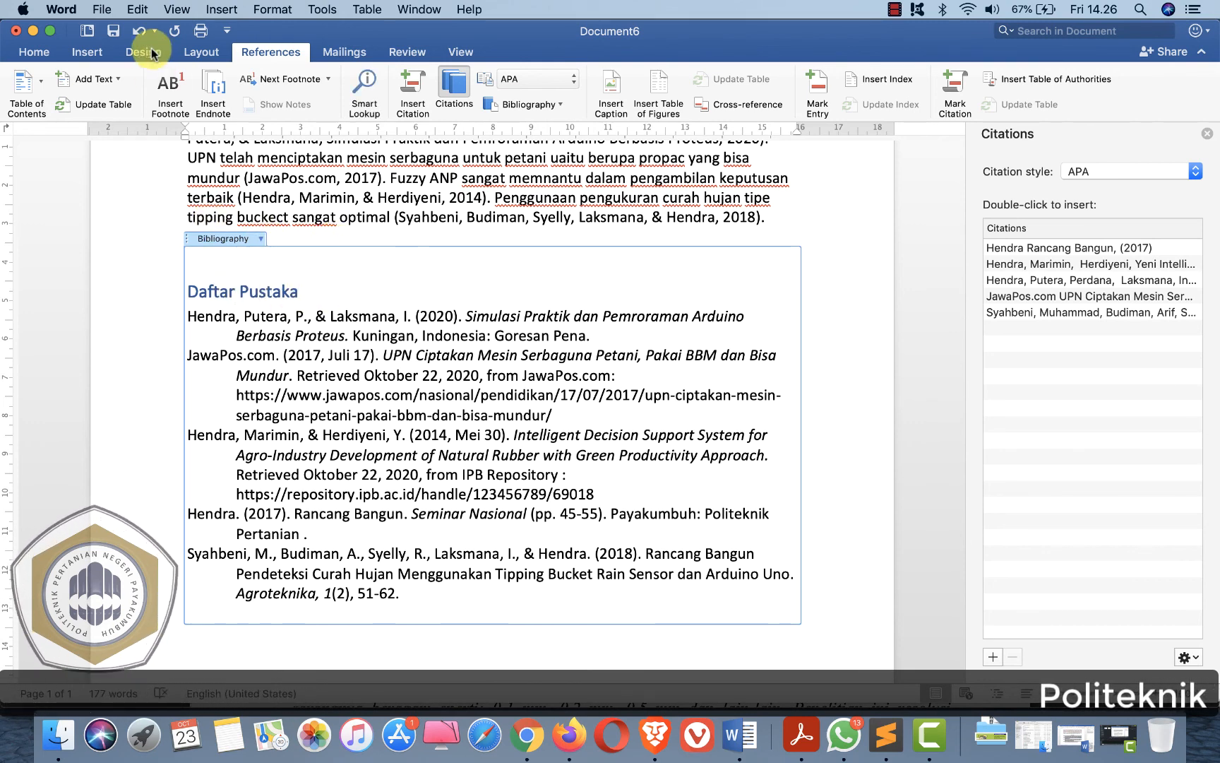
# - Centre the Daftar Pustaka heading and justify all the bibliography entries
pyautogui.click(35, 53)
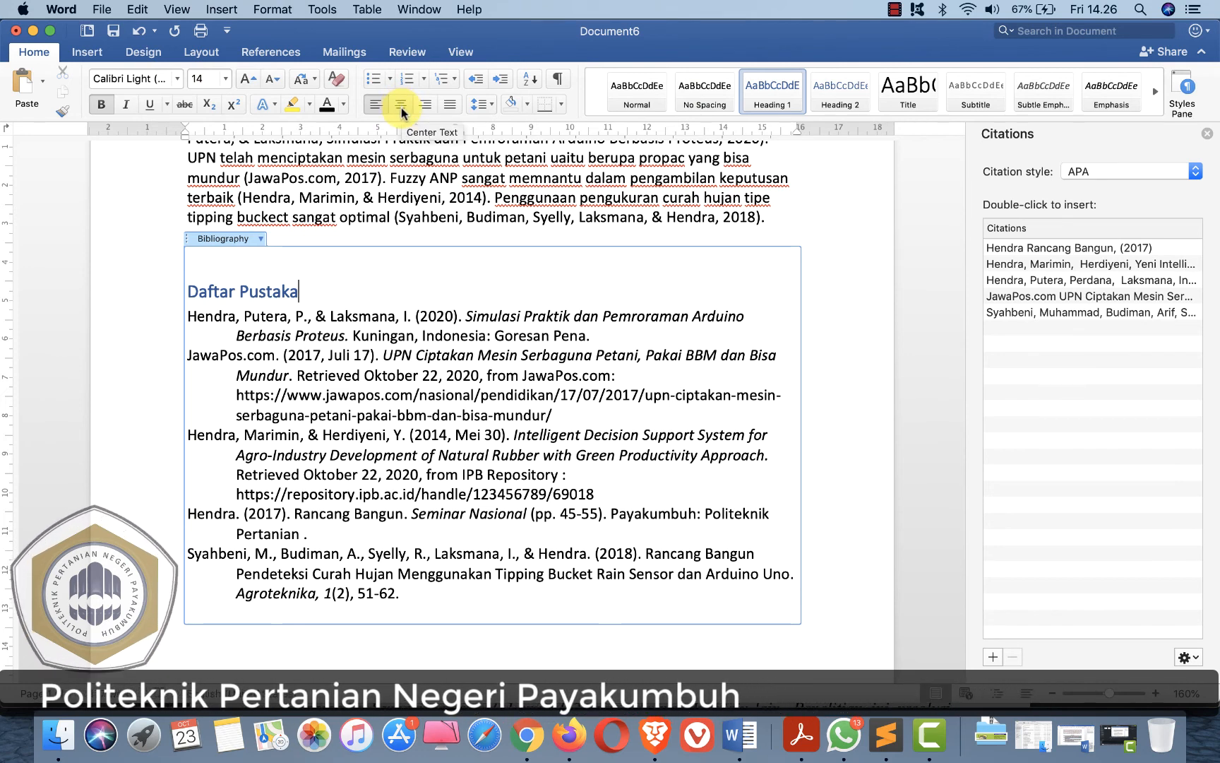
pyautogui.click(401, 108)
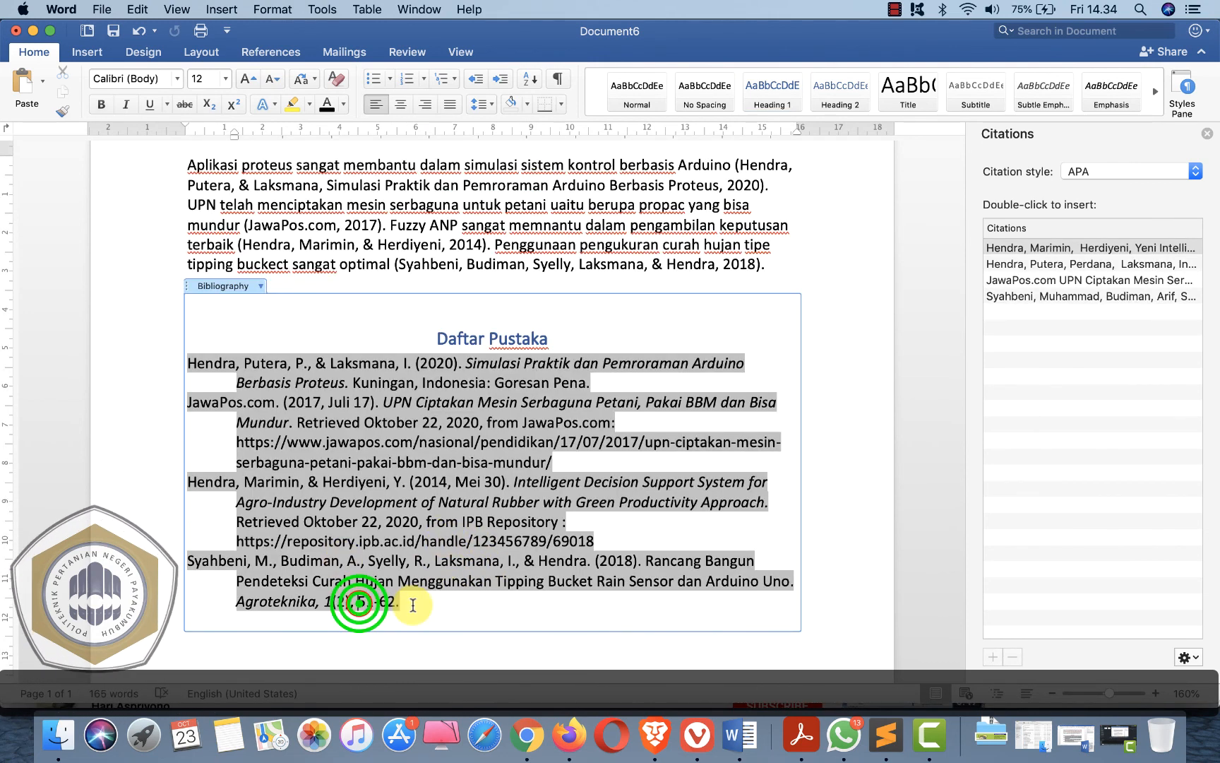
pyautogui.moveTo(413, 605); pyautogui.dragTo(190, 356)
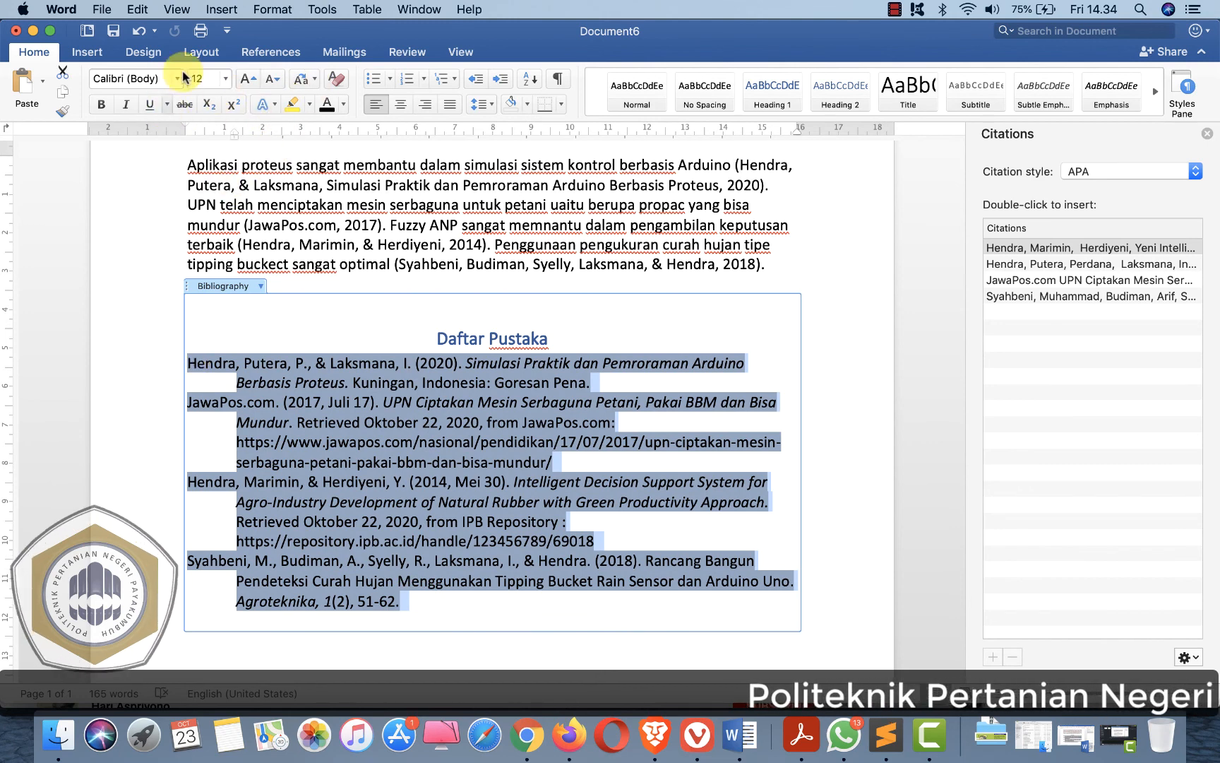
pyautogui.click(450, 105)
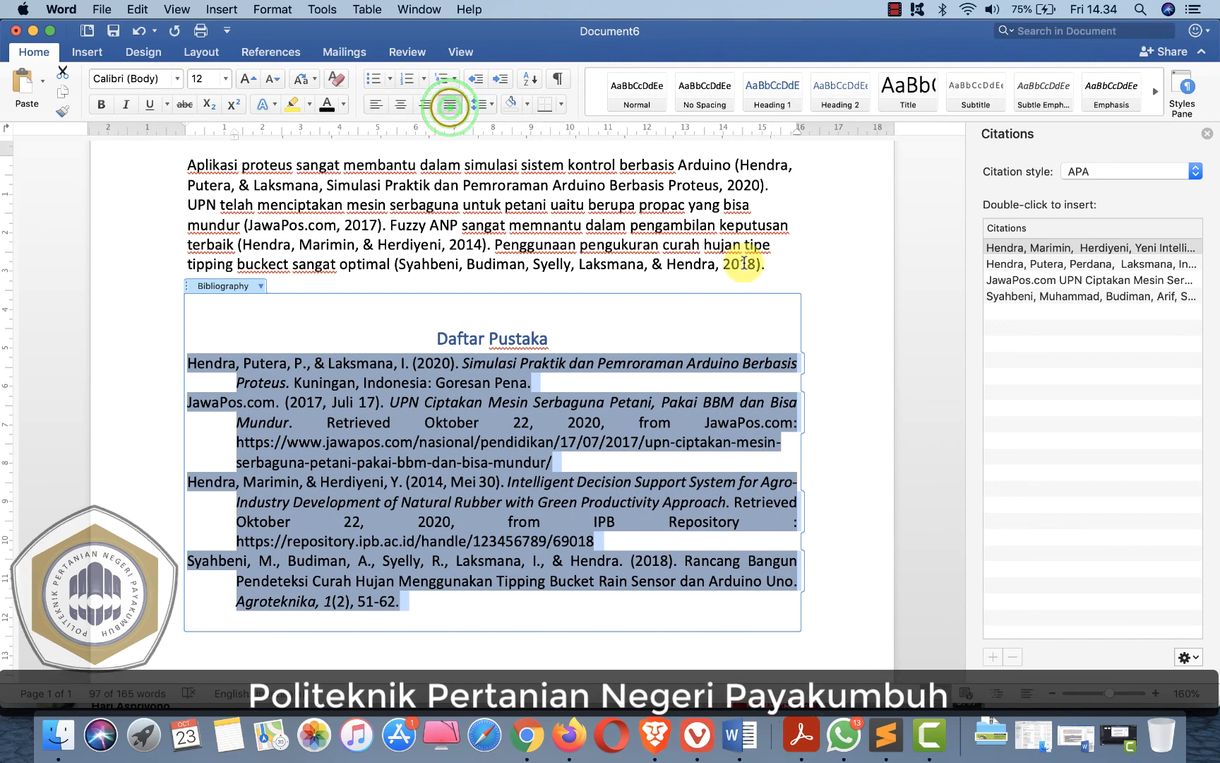
# - Justify the body paragraph that contains the in-text citations
pyautogui.click(768, 263)
pyautogui.moveTo(769, 263); pyautogui.dragTo(736, 164)
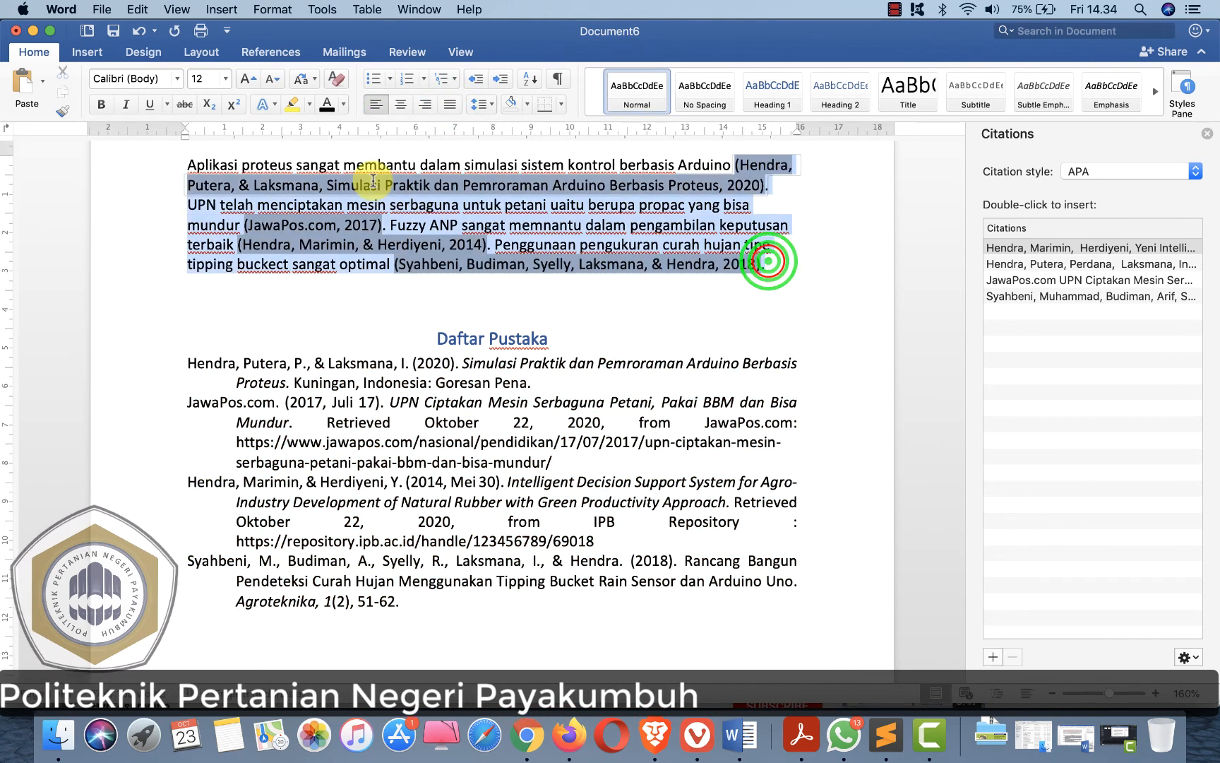
pyautogui.moveTo(216, 165); pyautogui.dragTo(775, 265)
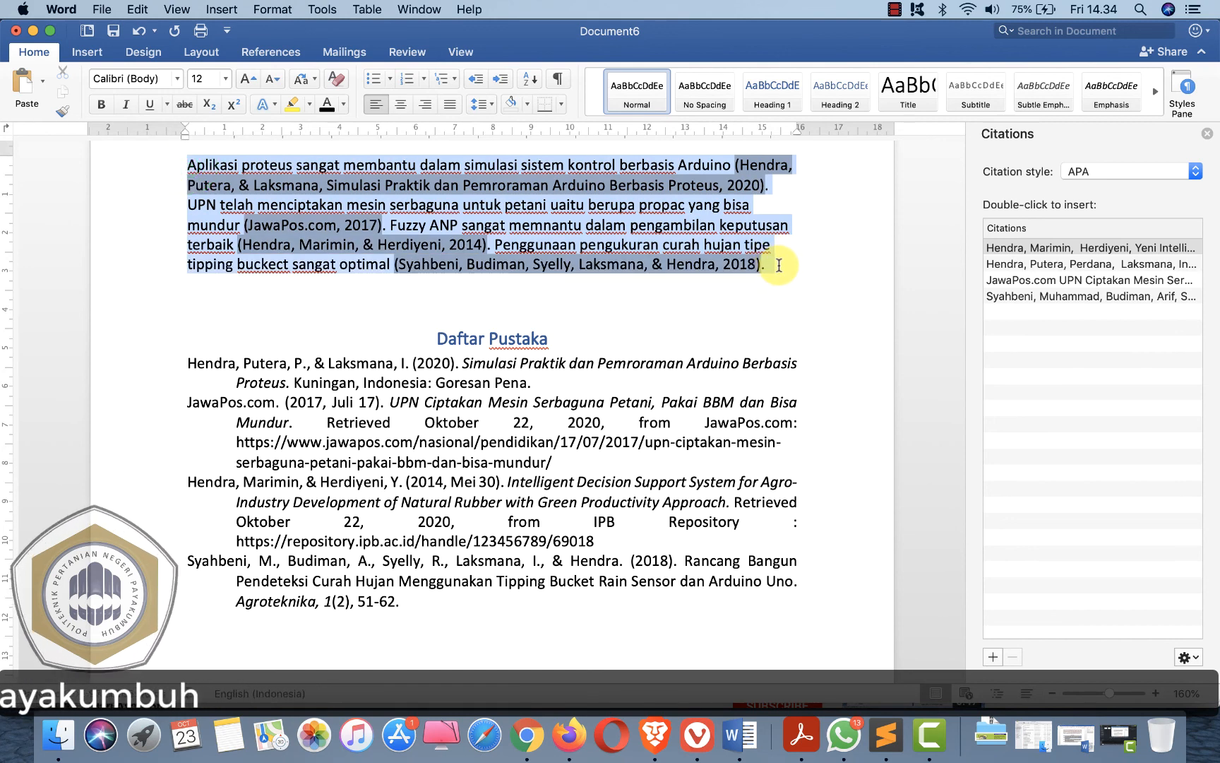
pyautogui.click(450, 104)
pyautogui.click(775, 317)
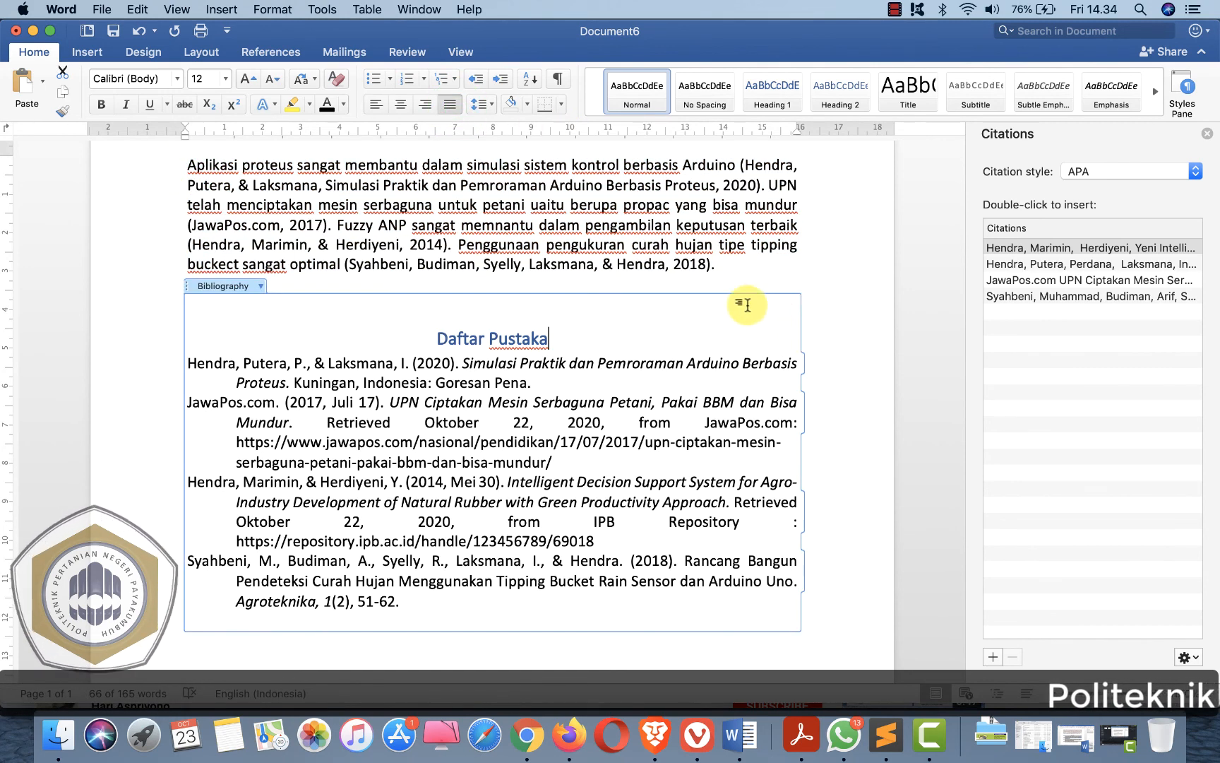
pyautogui.click(715, 269)
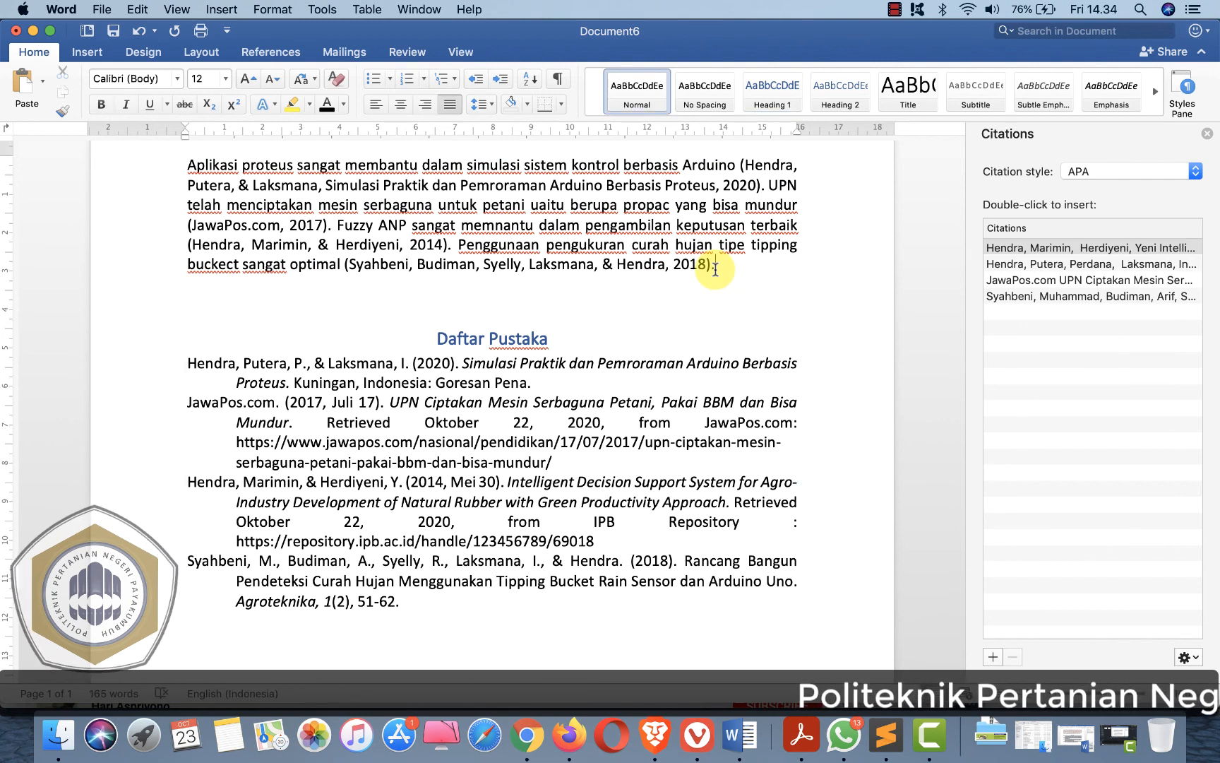
# - Edit the Hendra, Putera & Laksmana citation to suppress the title
pyautogui.click(742, 167)
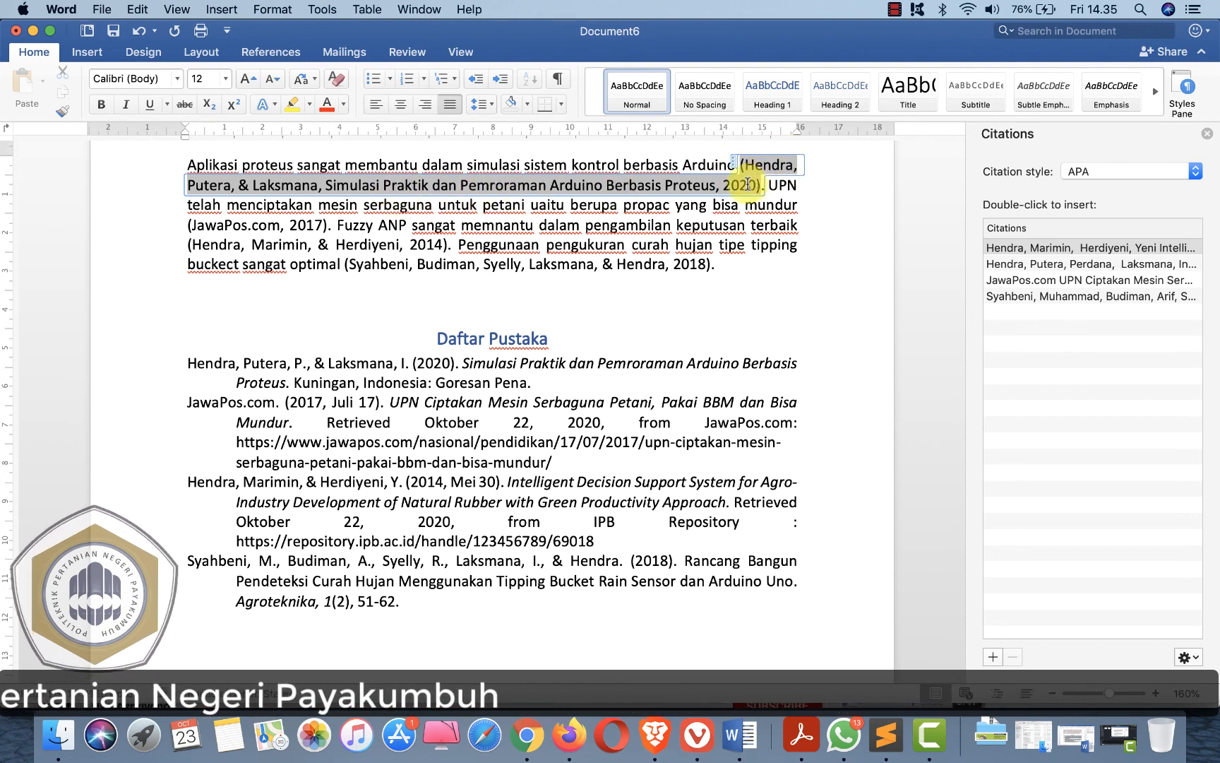
pyautogui.rightClick(735, 167)
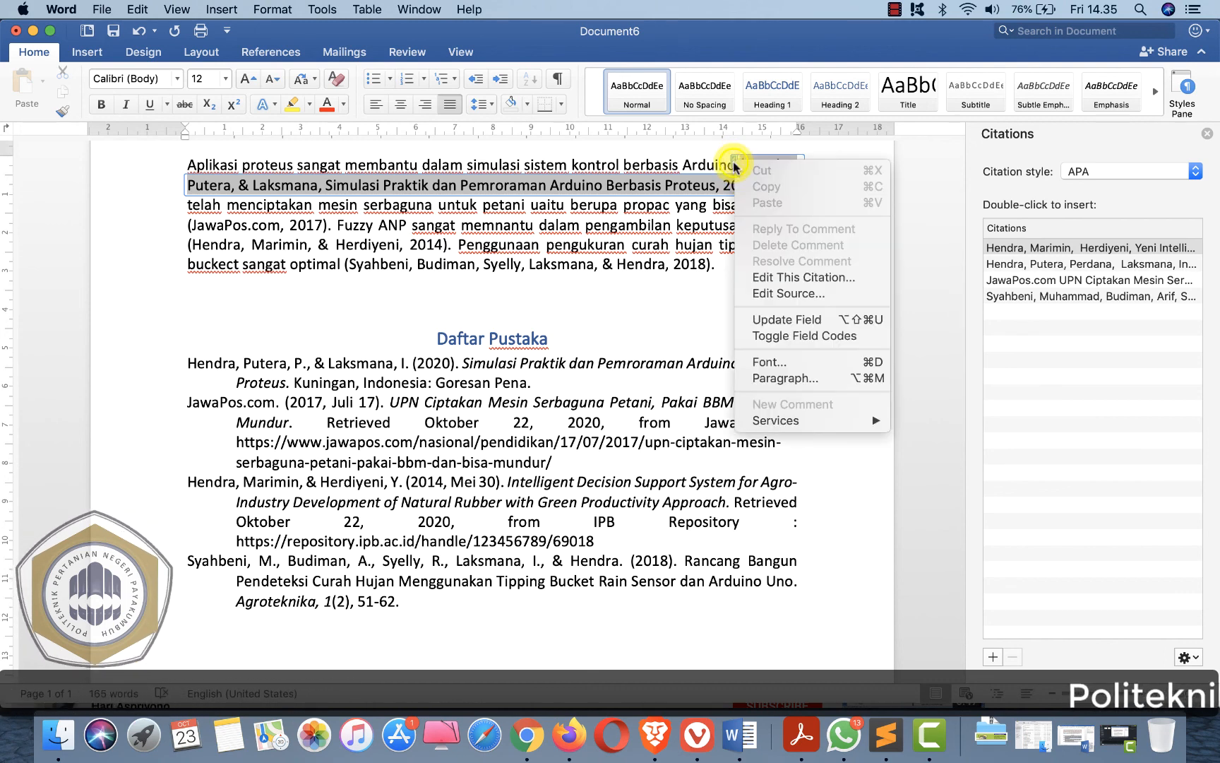
pyautogui.click(801, 281)
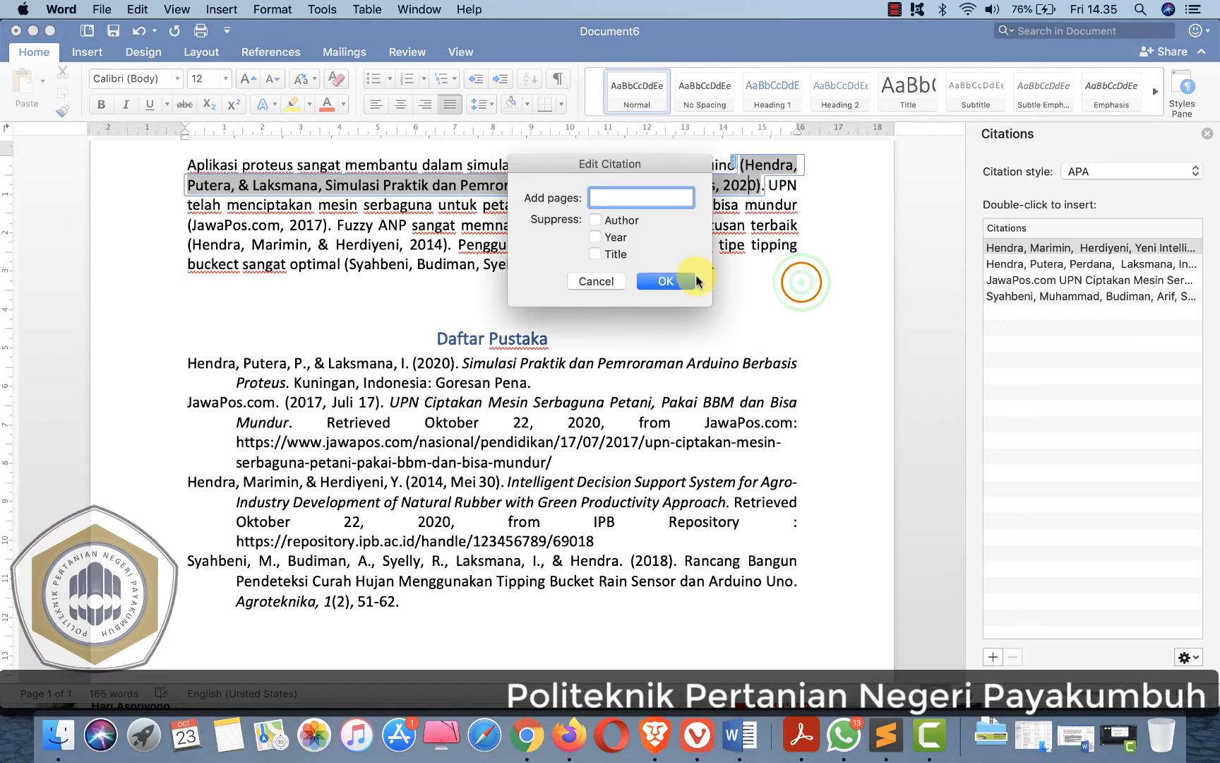
pyautogui.click(596, 254)
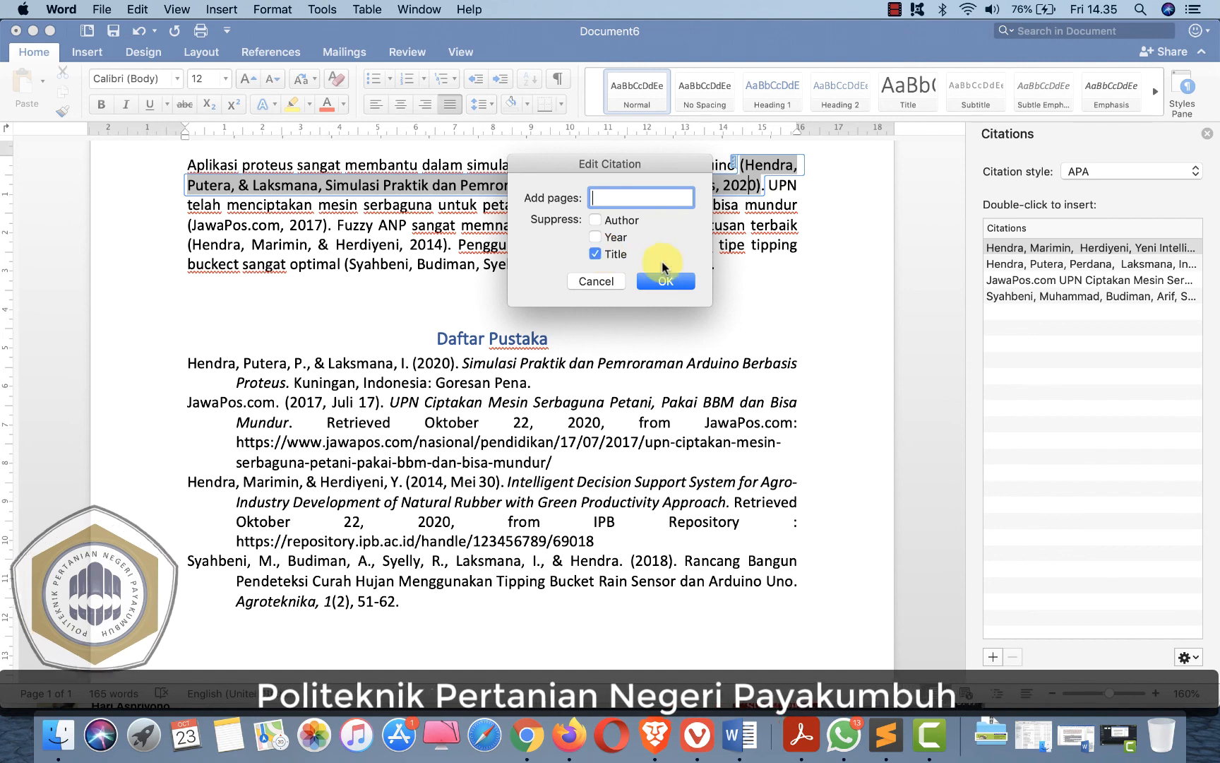
pyautogui.click(674, 279)
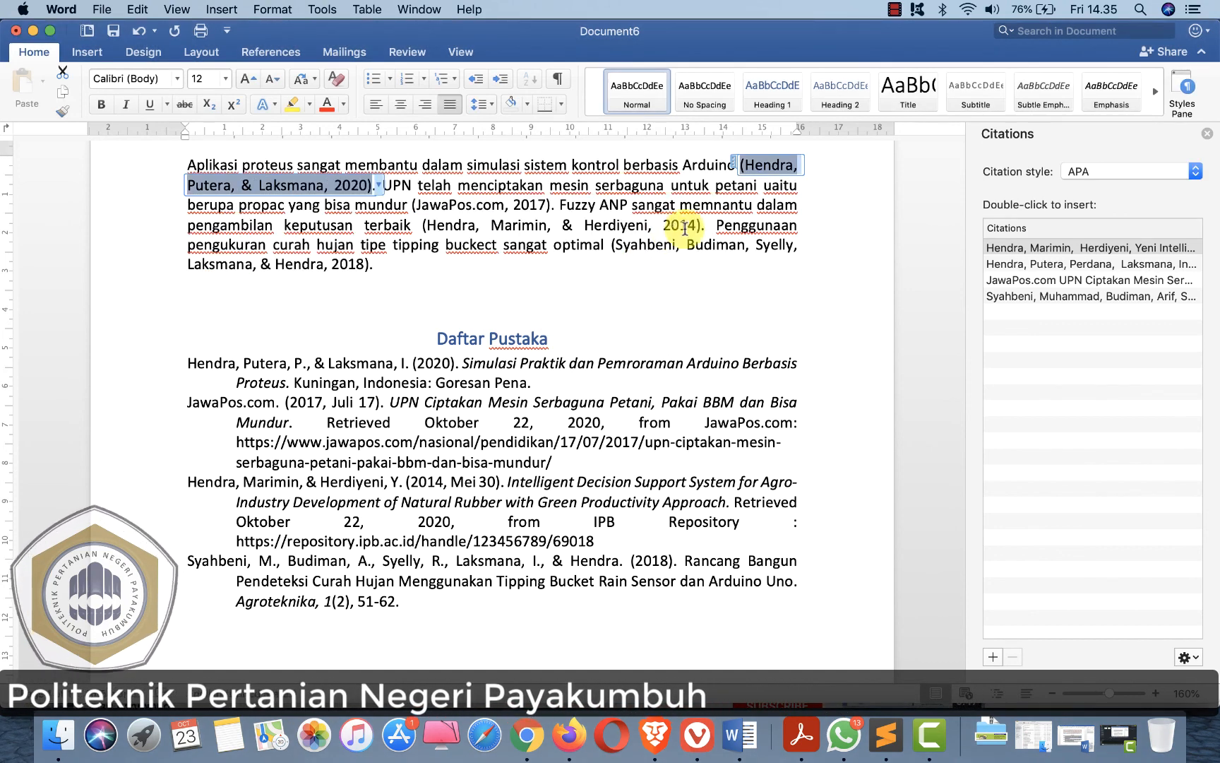
pyautogui.click(580, 244)
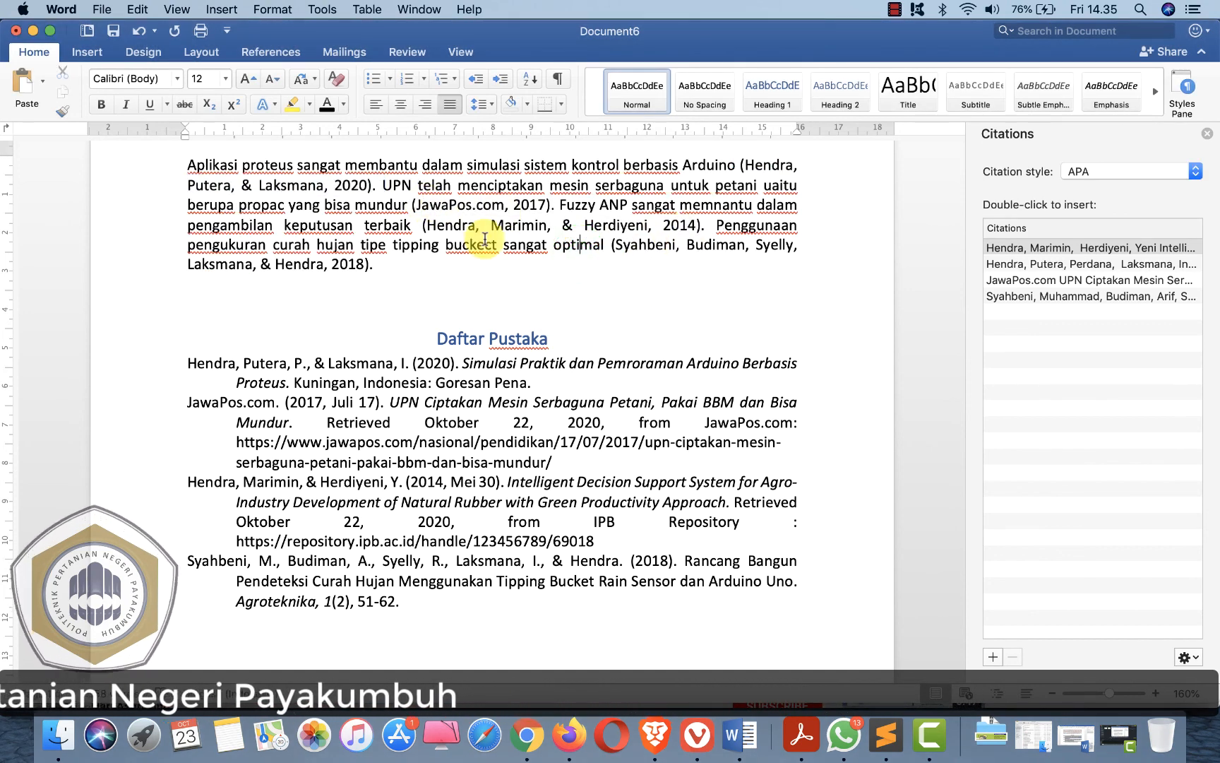